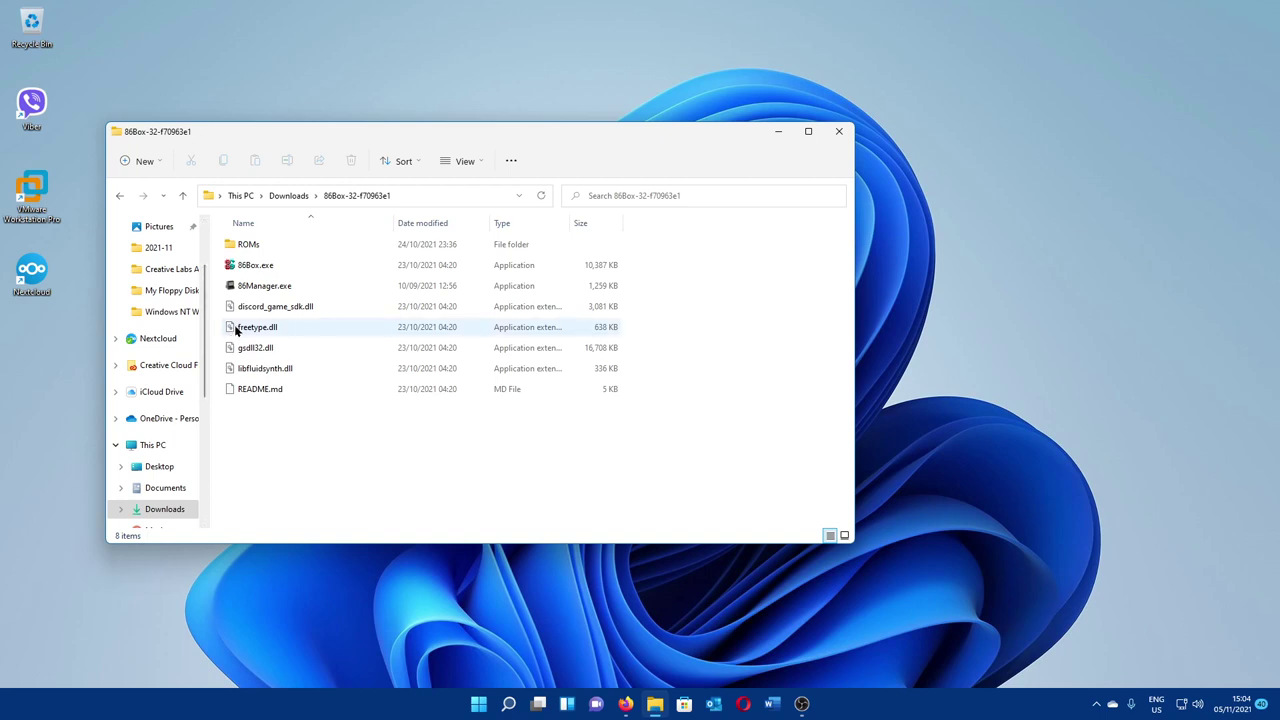
mouse_move(228, 351)
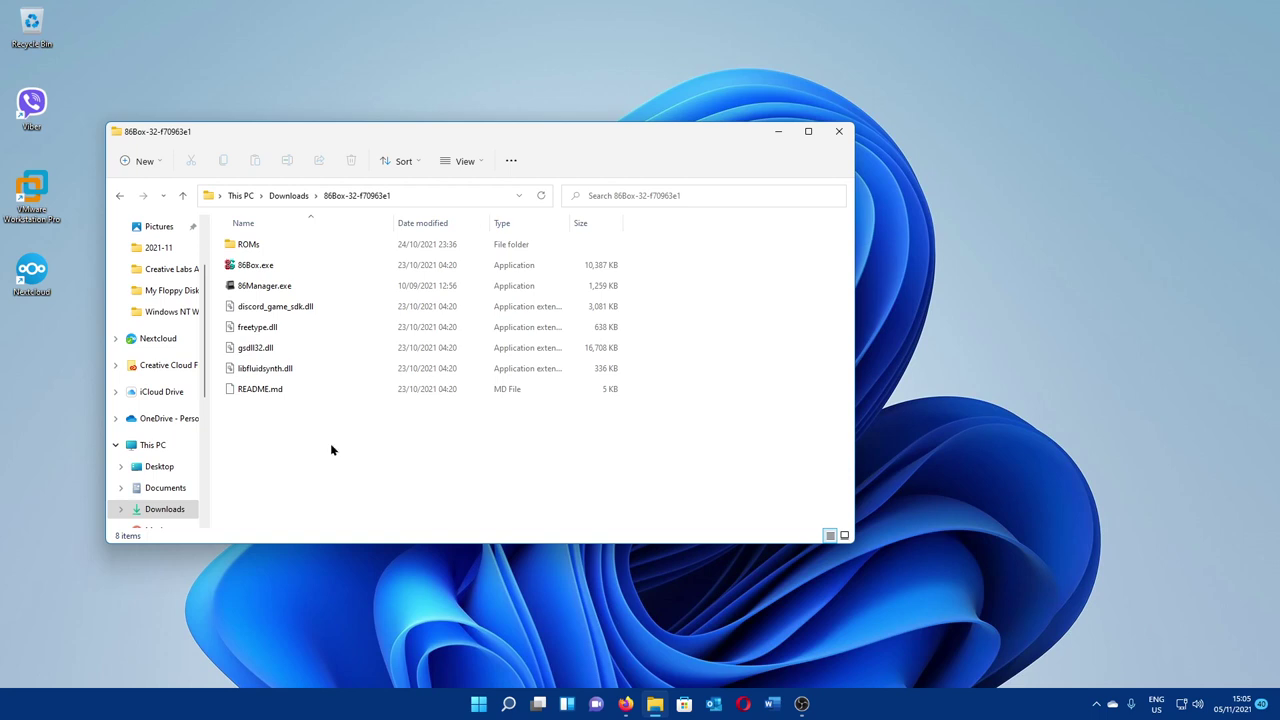
click(801, 703)
click(924, 92)
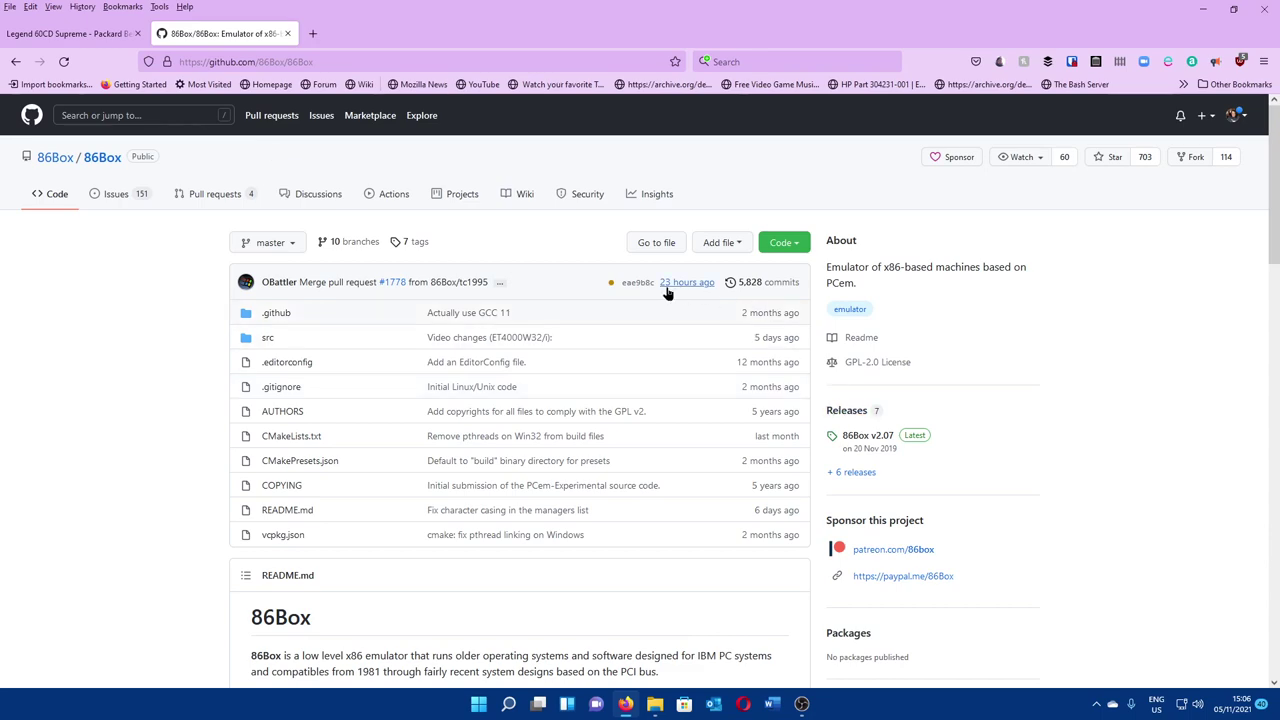
Step: Review the 86Box readme and the stable v2.07 release's downloadable ZIP assets, then return to the readme
scroll(620, 305, down, 2)
scroll(620, 305, down, 8)
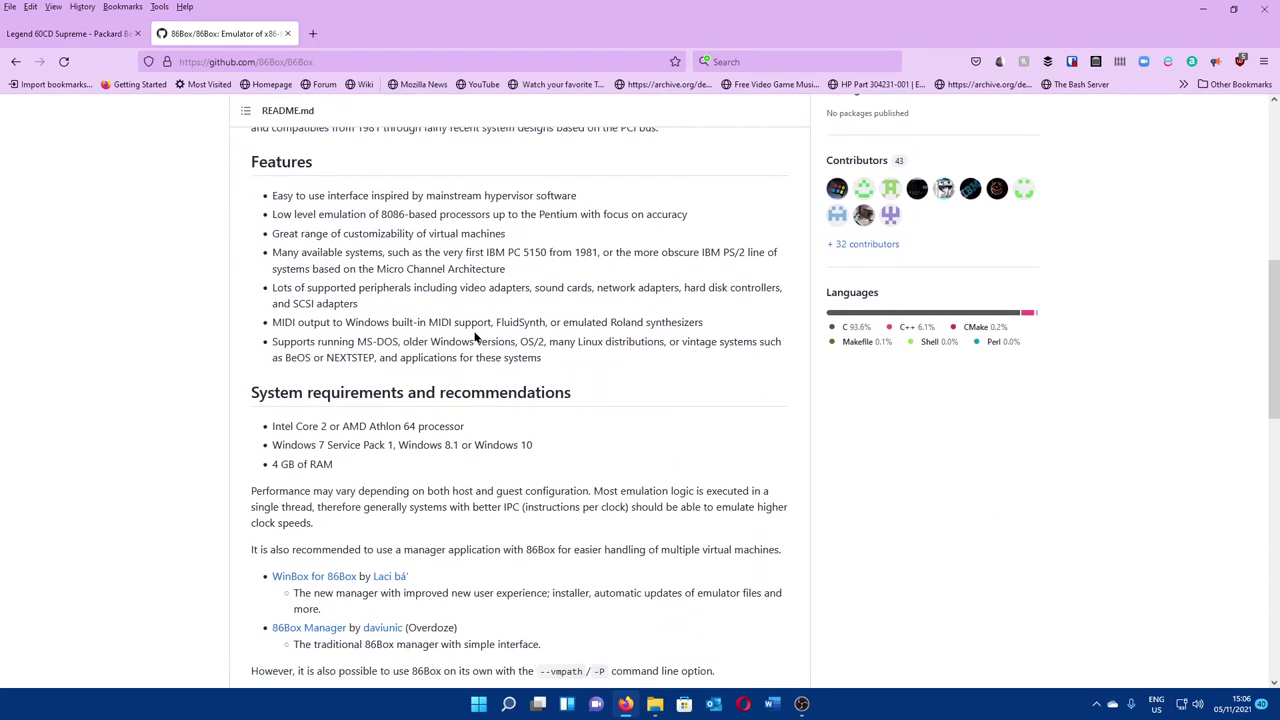
scroll(473, 331, down, 4)
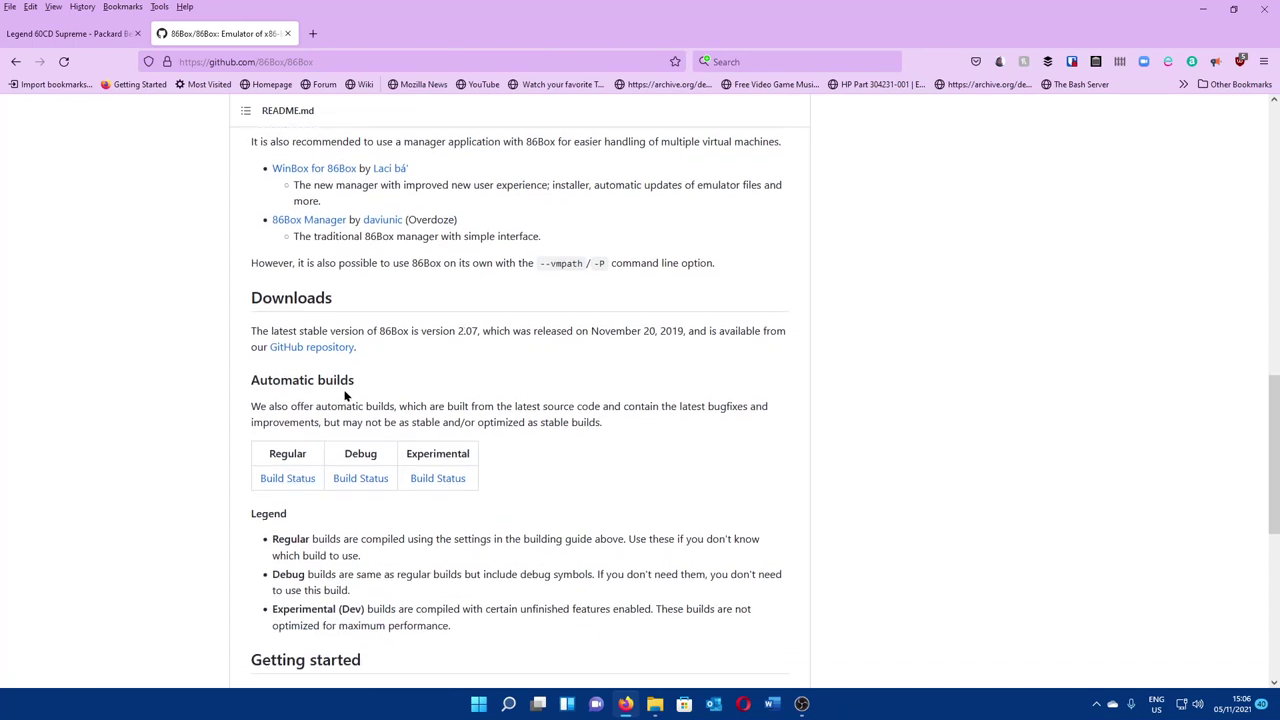
click(347, 350)
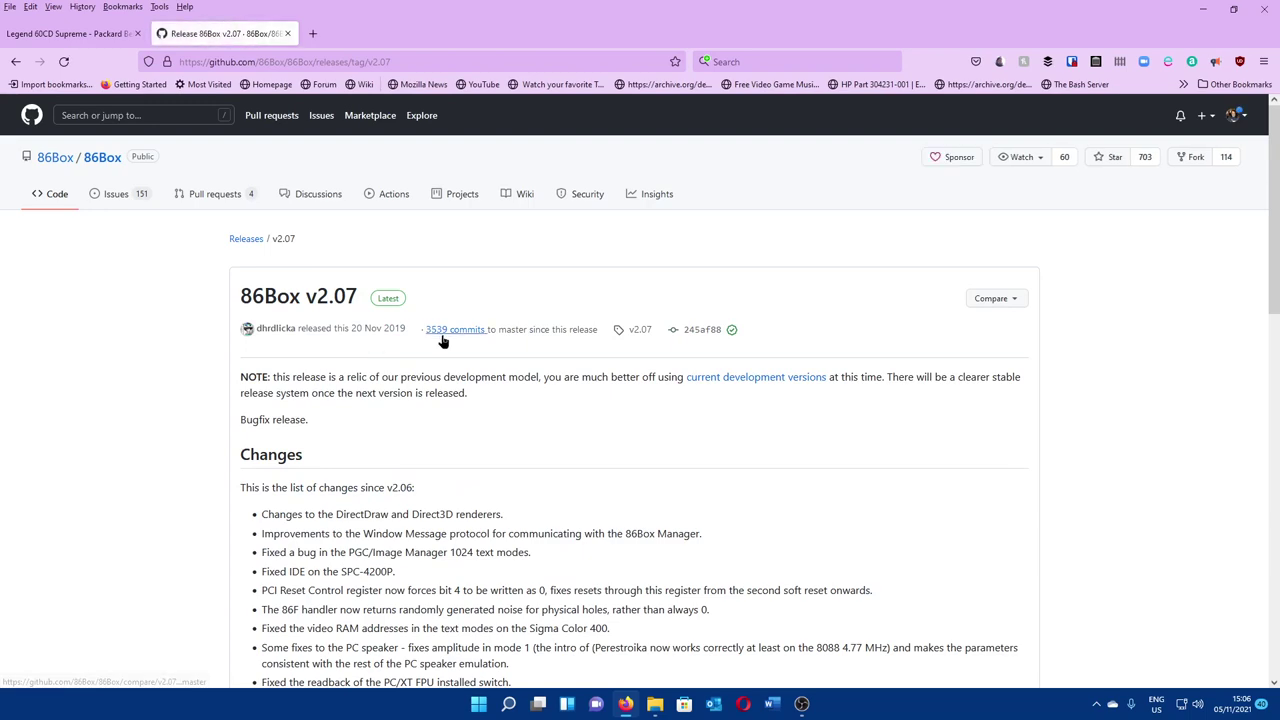
scroll(443, 342, down, 5)
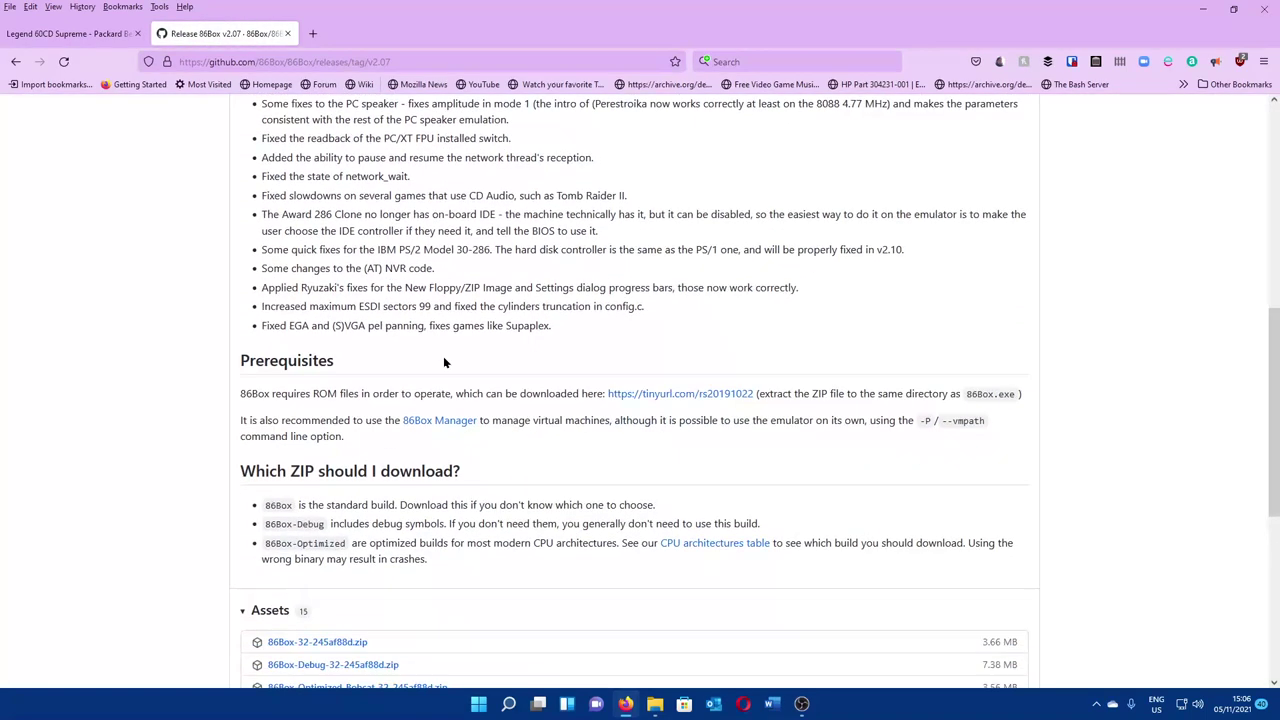
scroll(445, 362, down, 3)
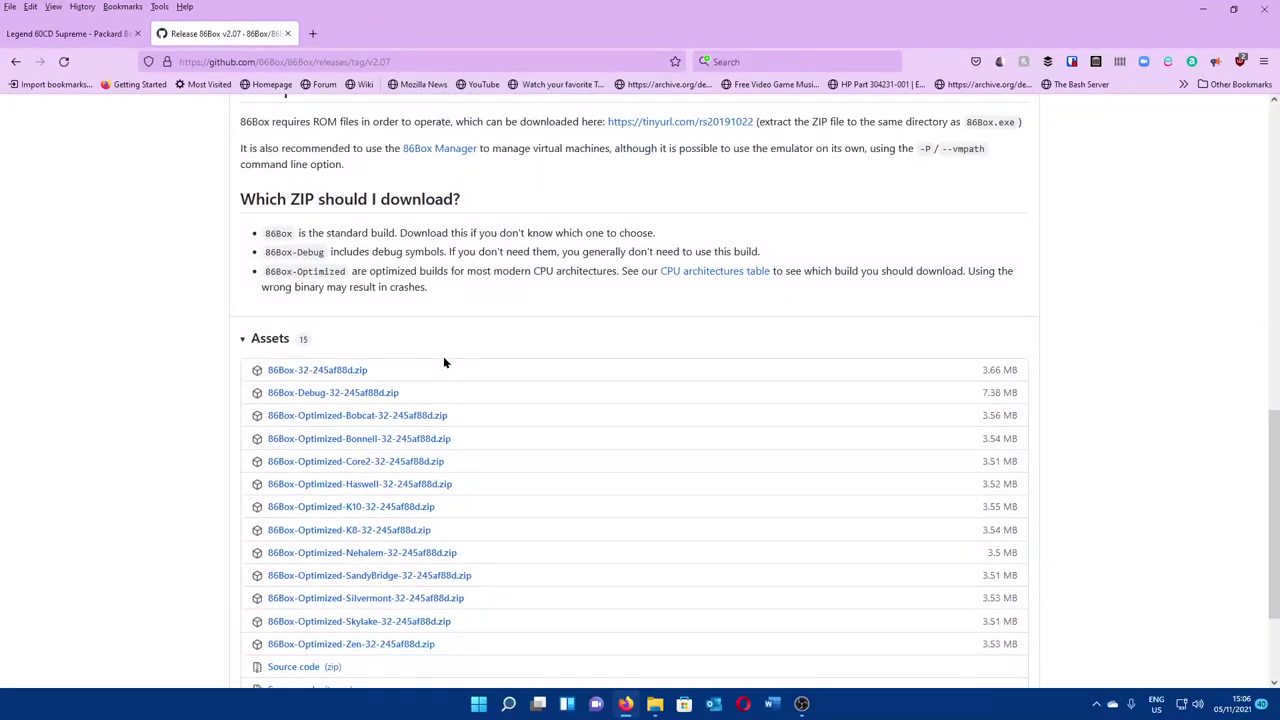
click(15, 61)
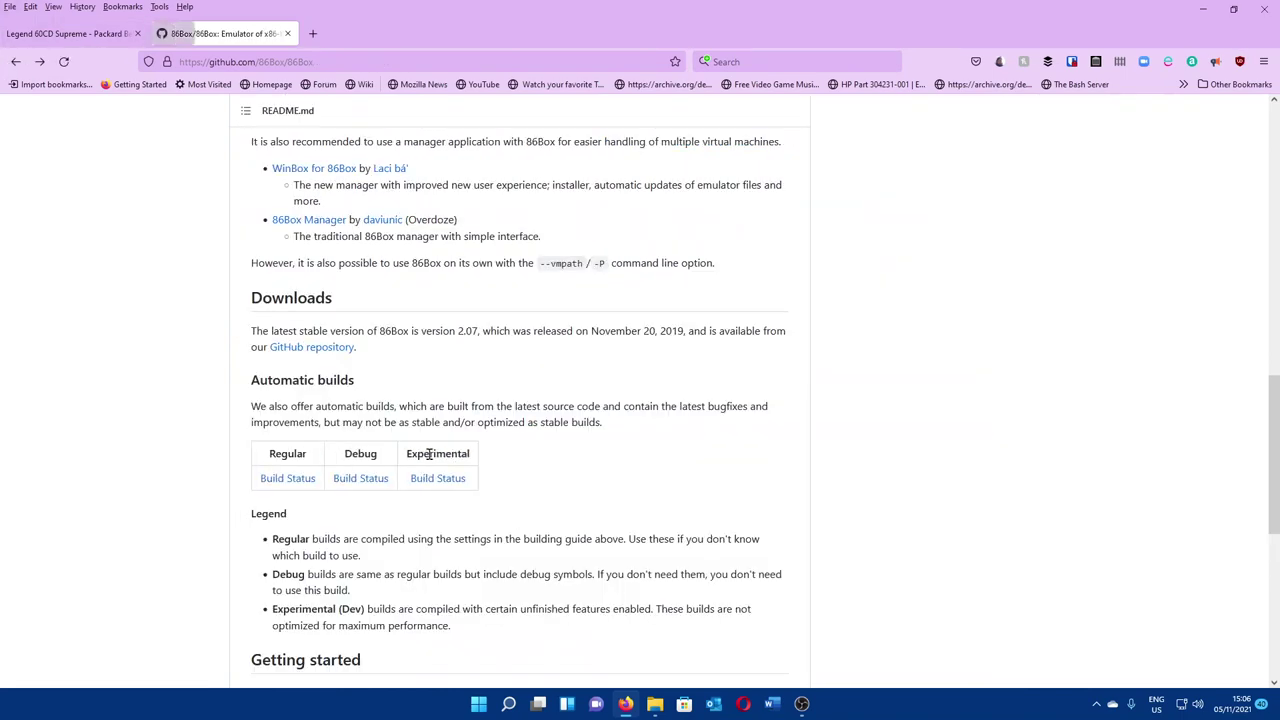
Step: Open the Regular automatic build's status page from the readme and view the project's recent changes
scroll(431, 459, down, 2)
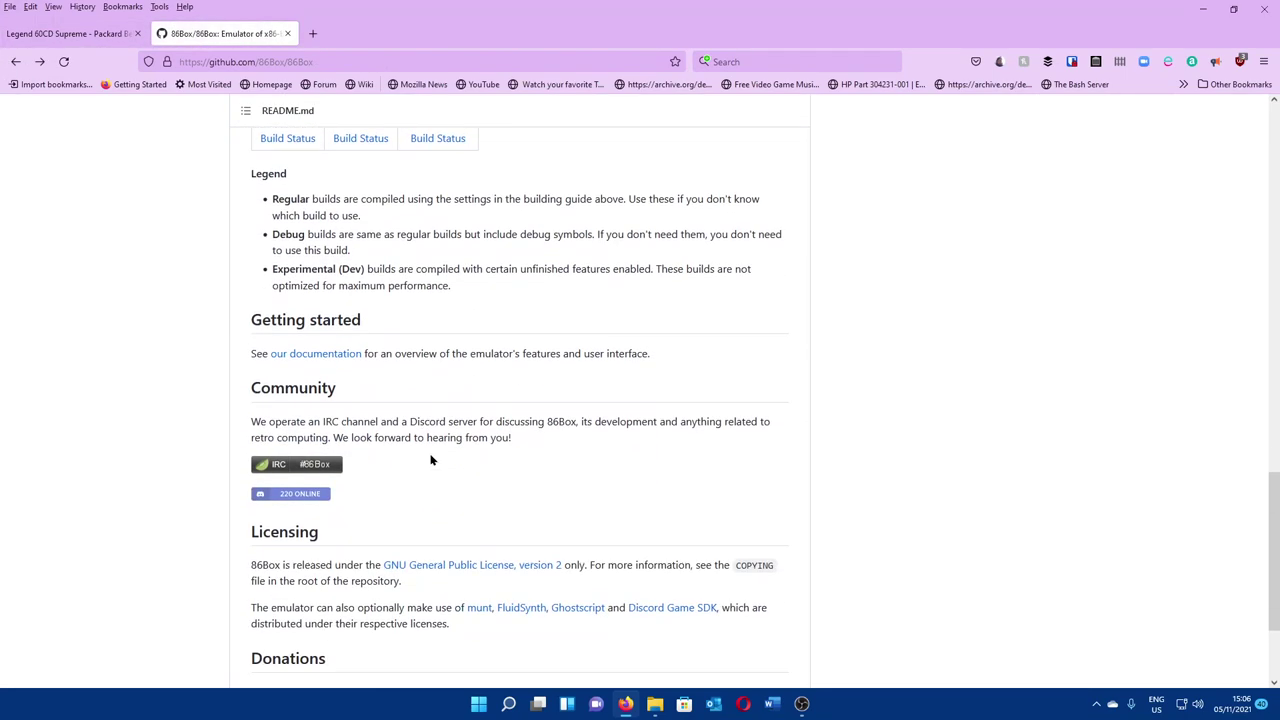
scroll(431, 459, down, 1)
scroll(431, 459, down, 2)
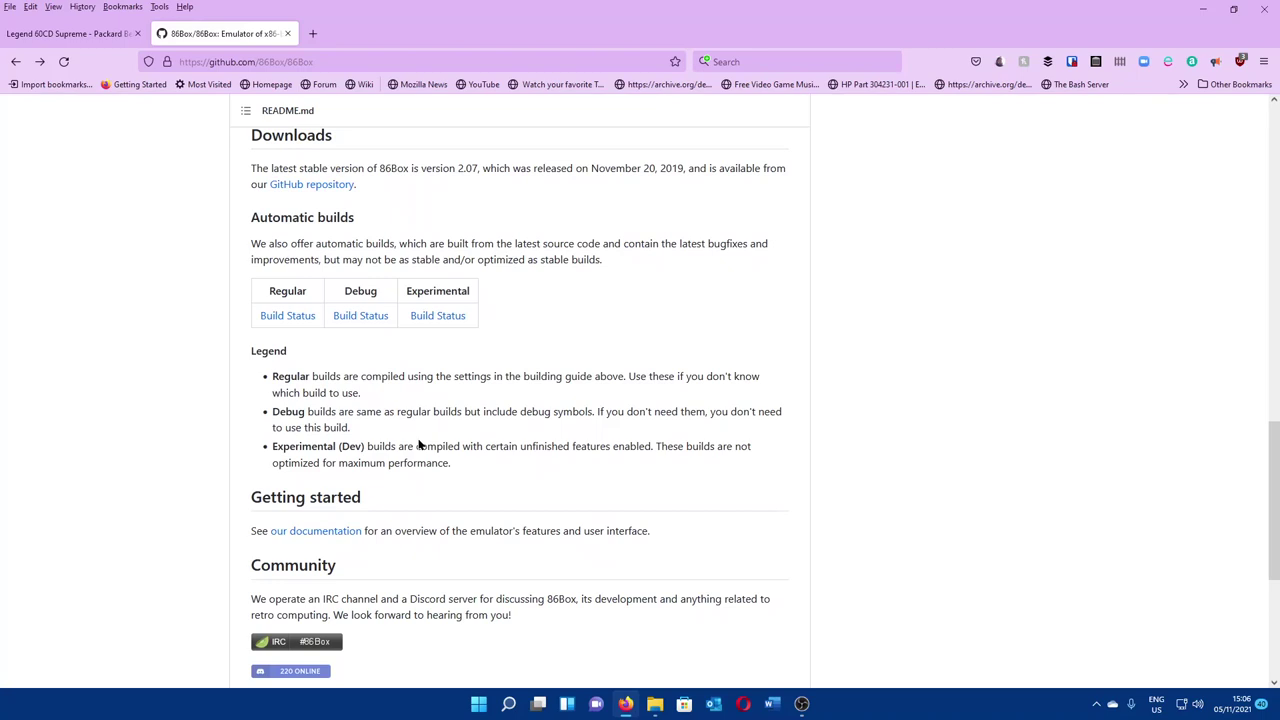
click(305, 316)
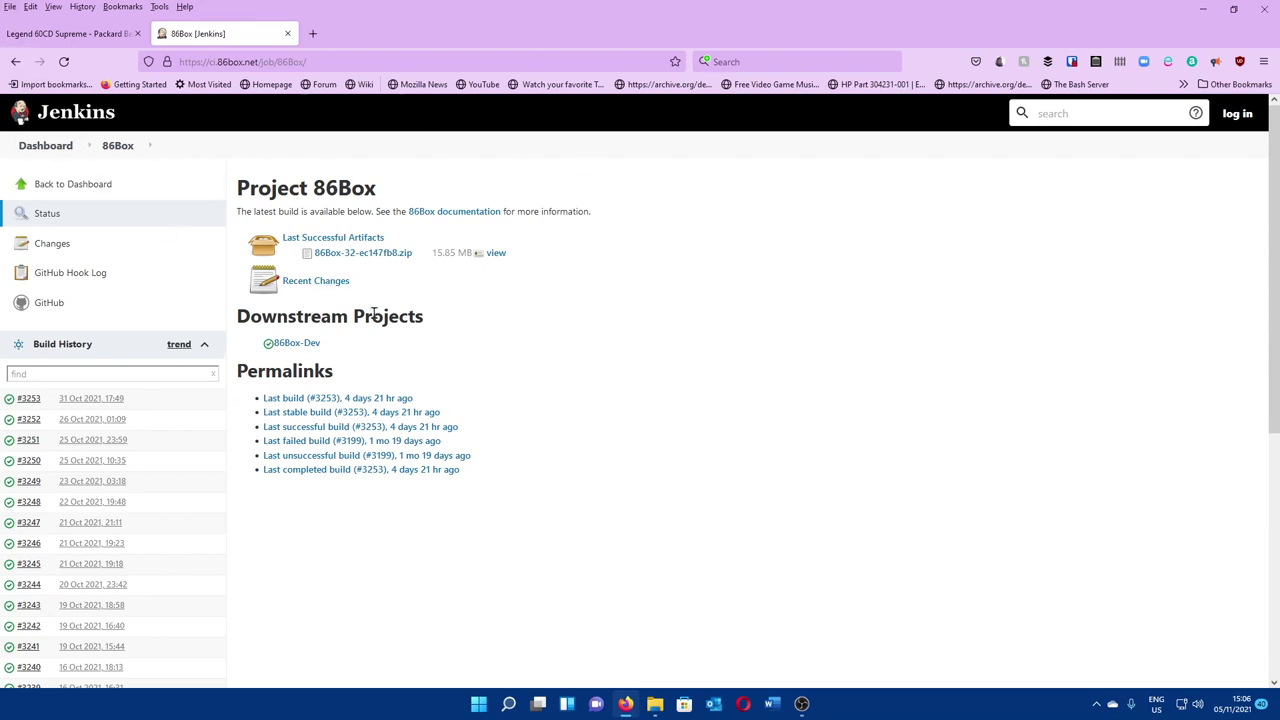
click(325, 285)
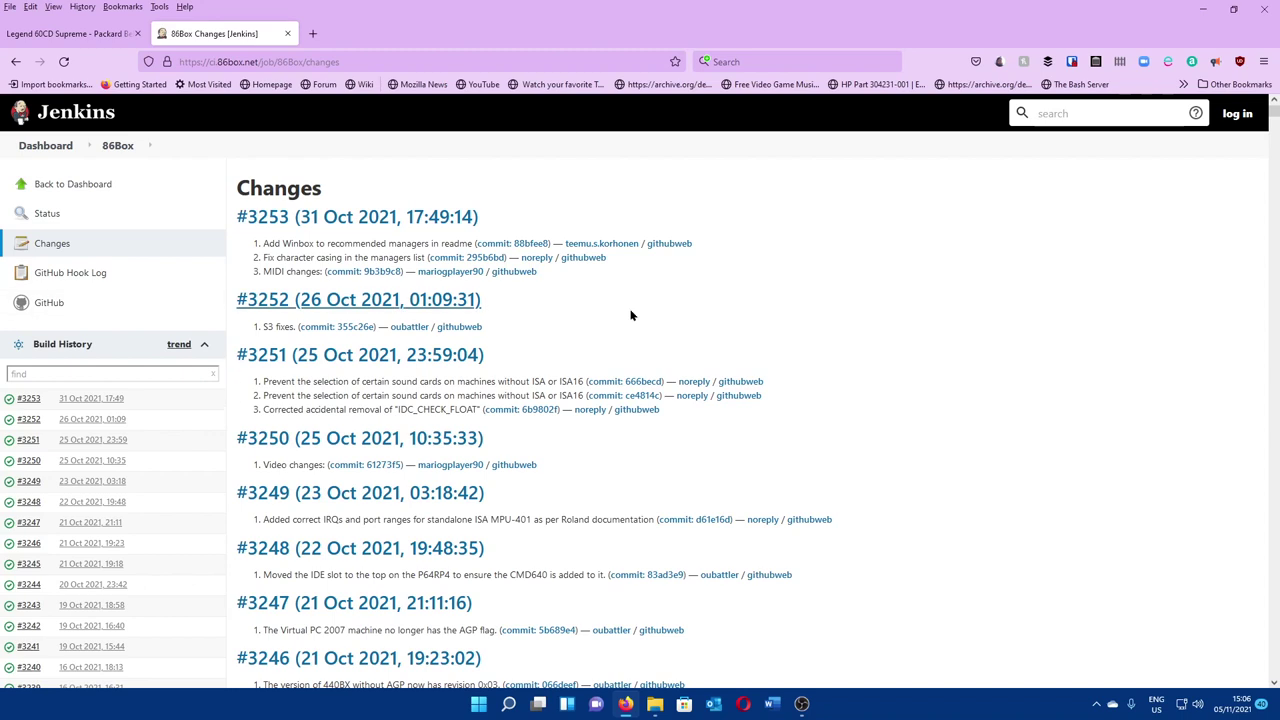
click(15, 61)
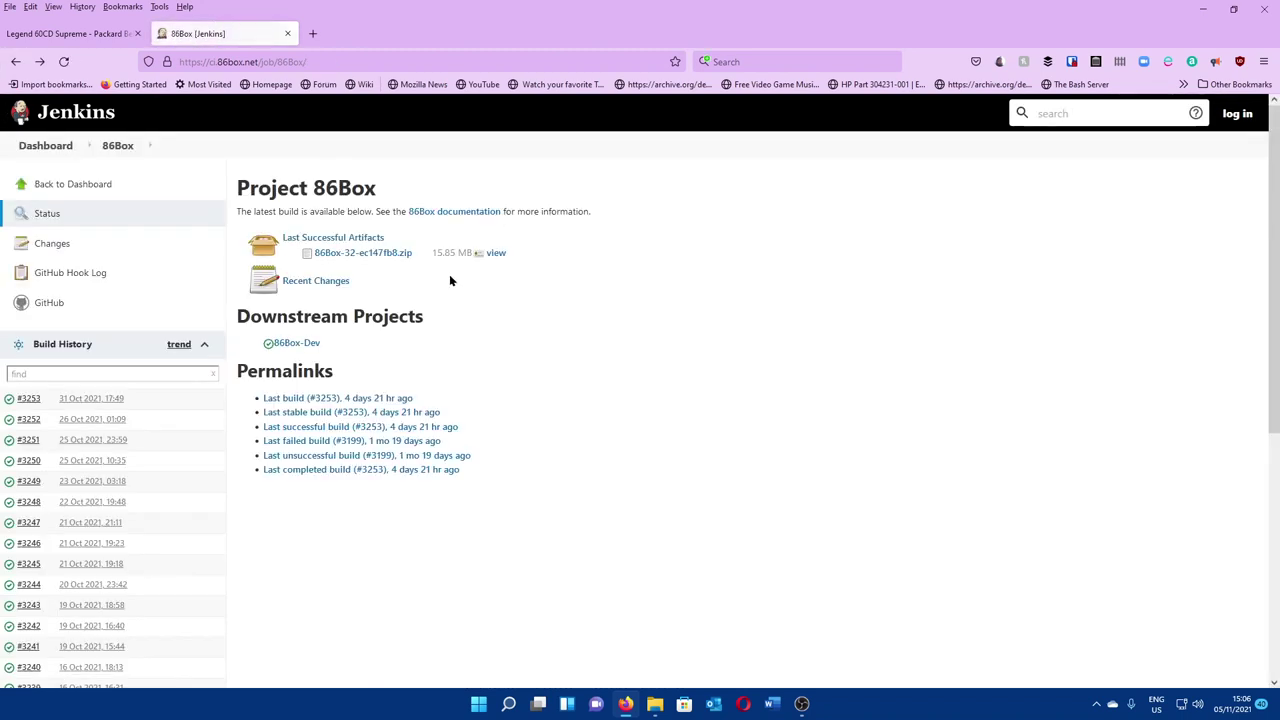
Step: Download 86Box-32-ec147fb8.zip from the last successful artifacts and save it in Downloads
click(369, 240)
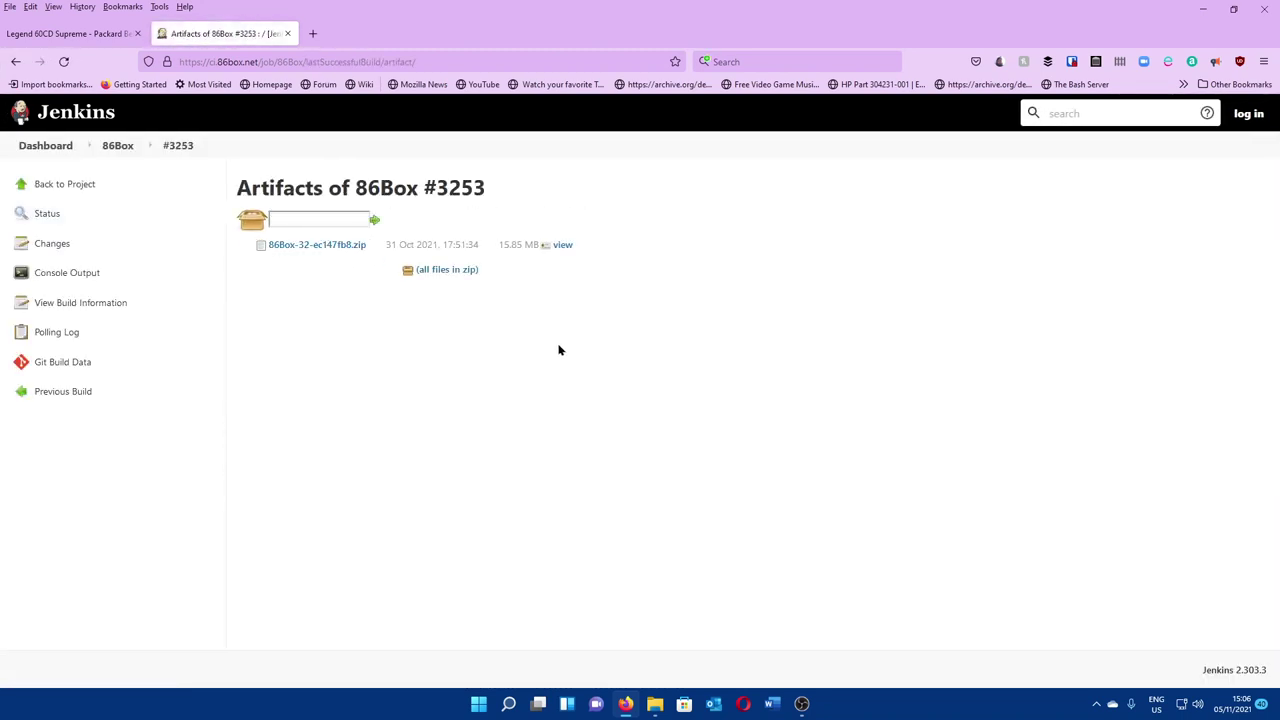
click(350, 246)
click(520, 436)
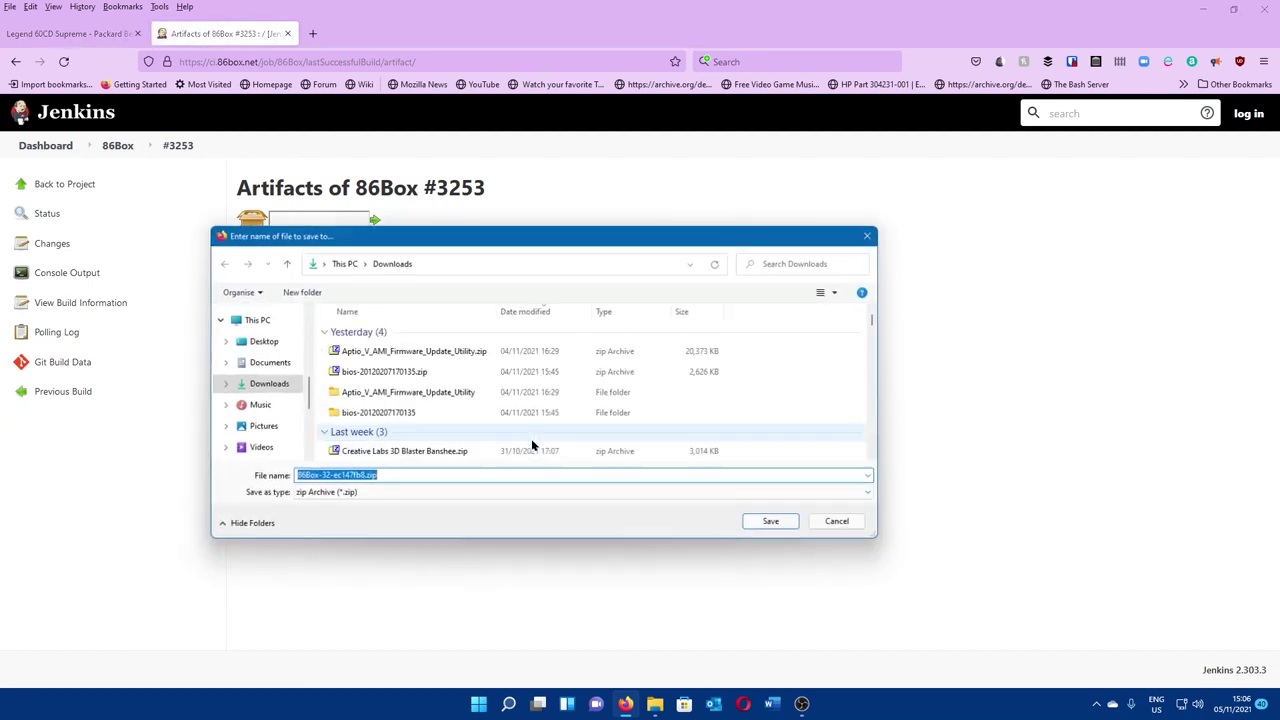
click(769, 528)
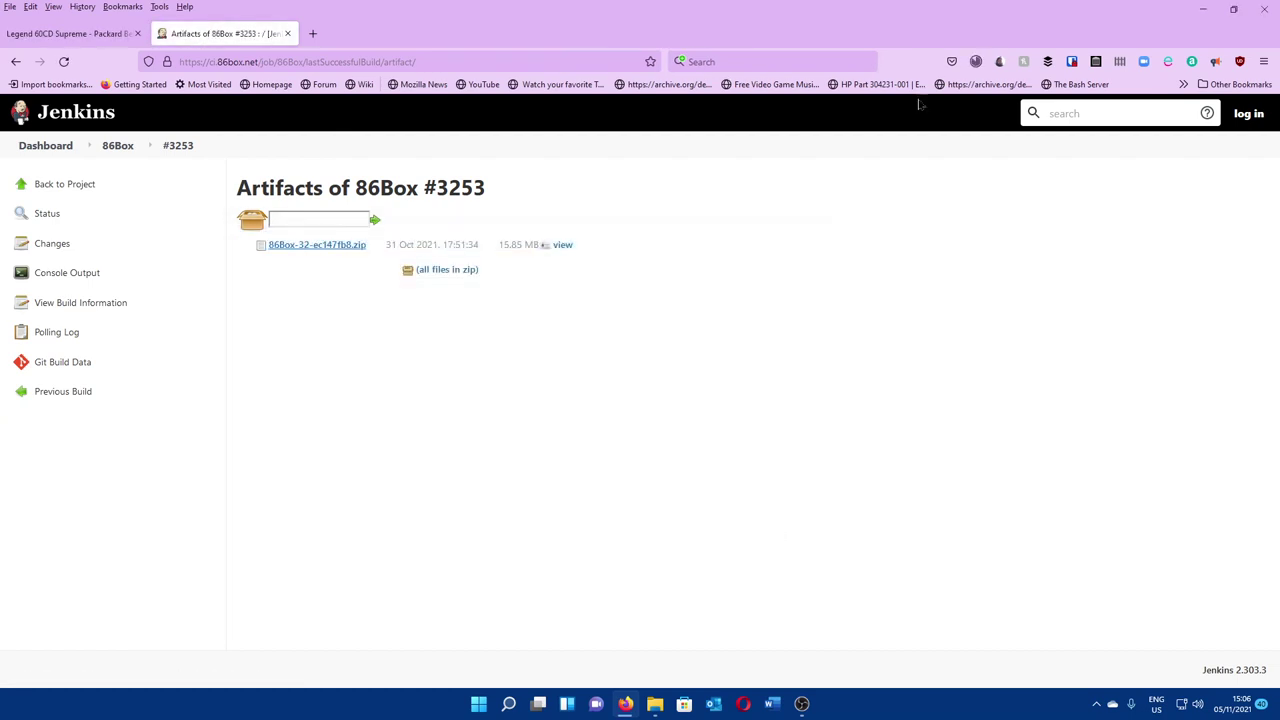
Step: Extract the downloaded 86Box-32-ec147fb8.zip with 7-Zip into a folder of the same name and open that folder
click(984, 60)
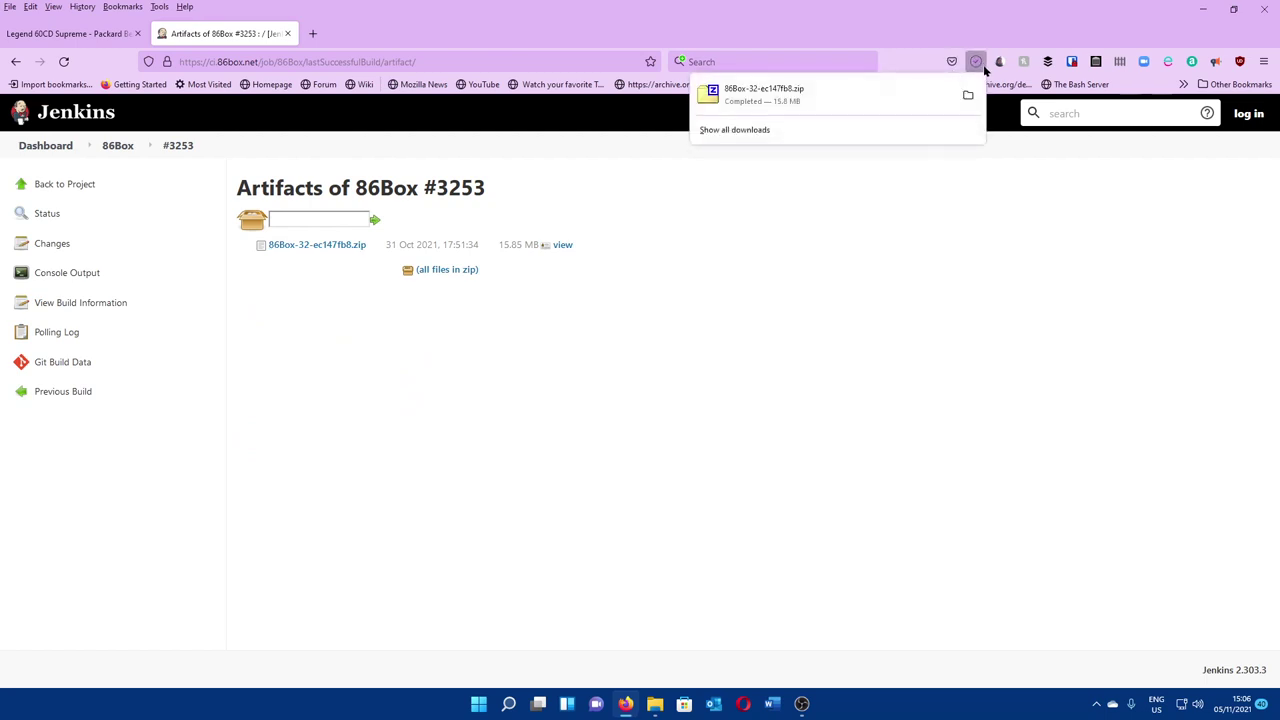
click(969, 103)
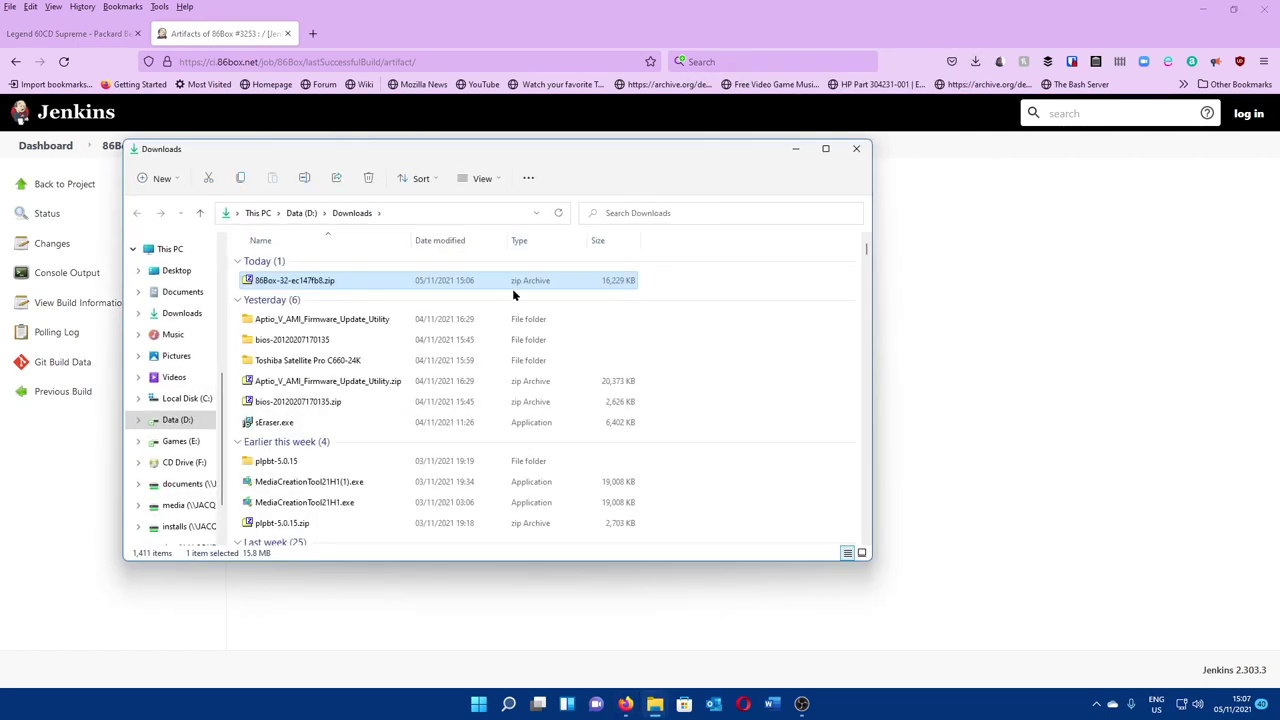
right_click(491, 280)
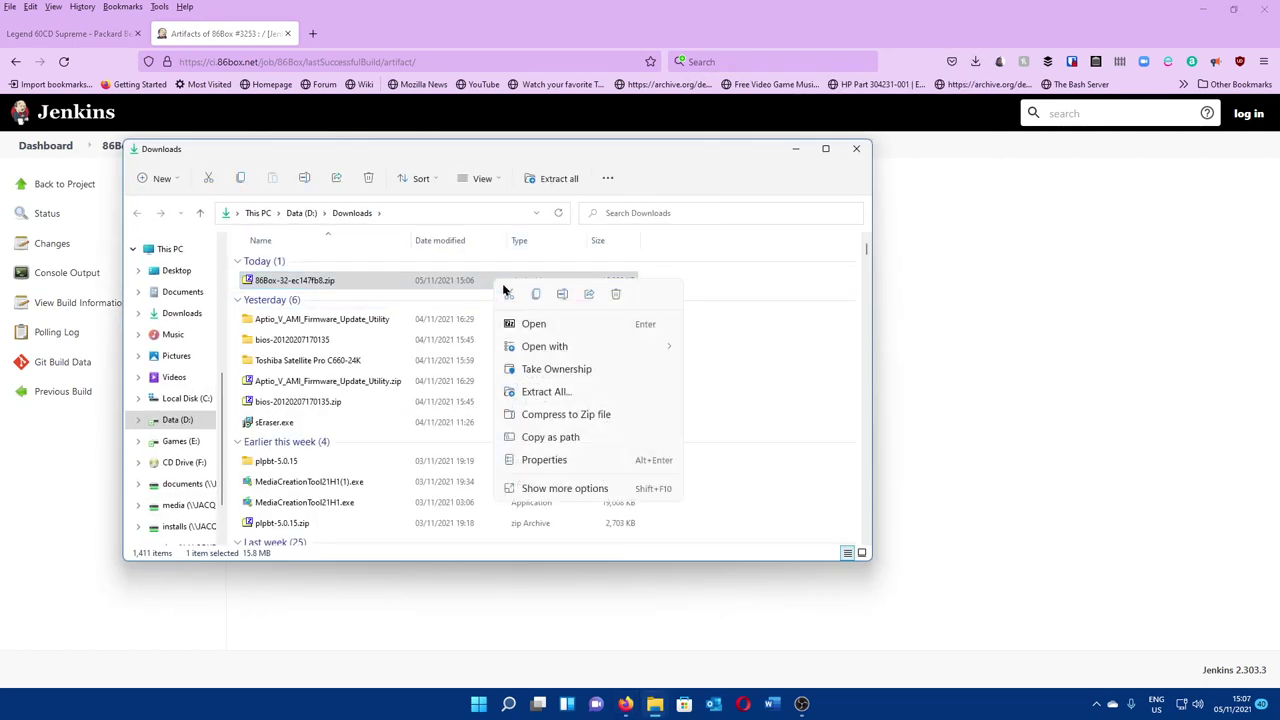
click(620, 487)
mouse_move(790, 224)
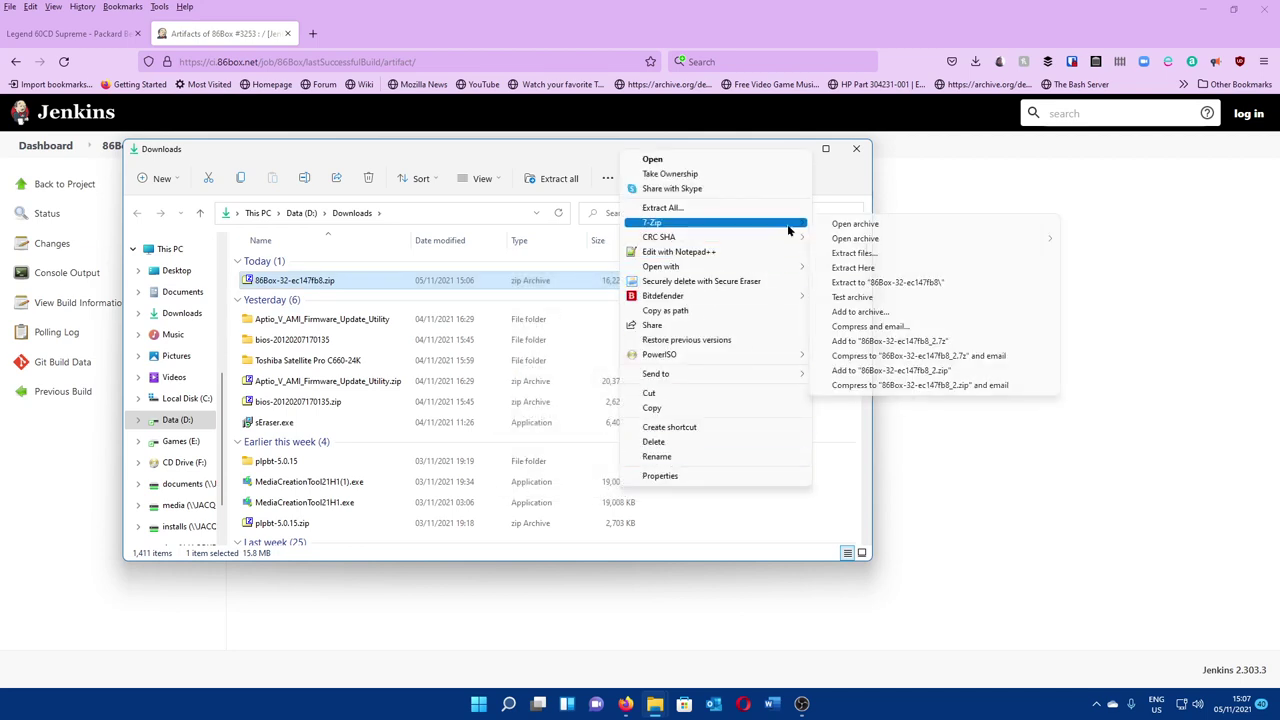
click(935, 284)
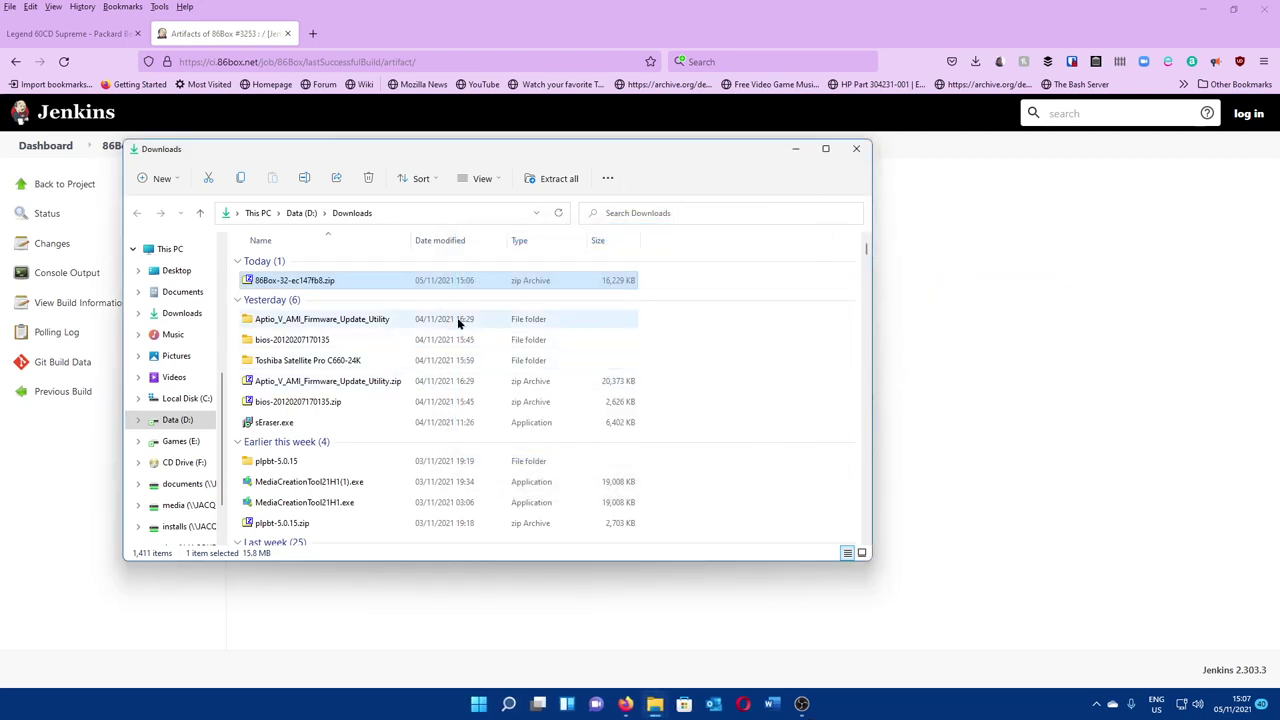
double_click(431, 283)
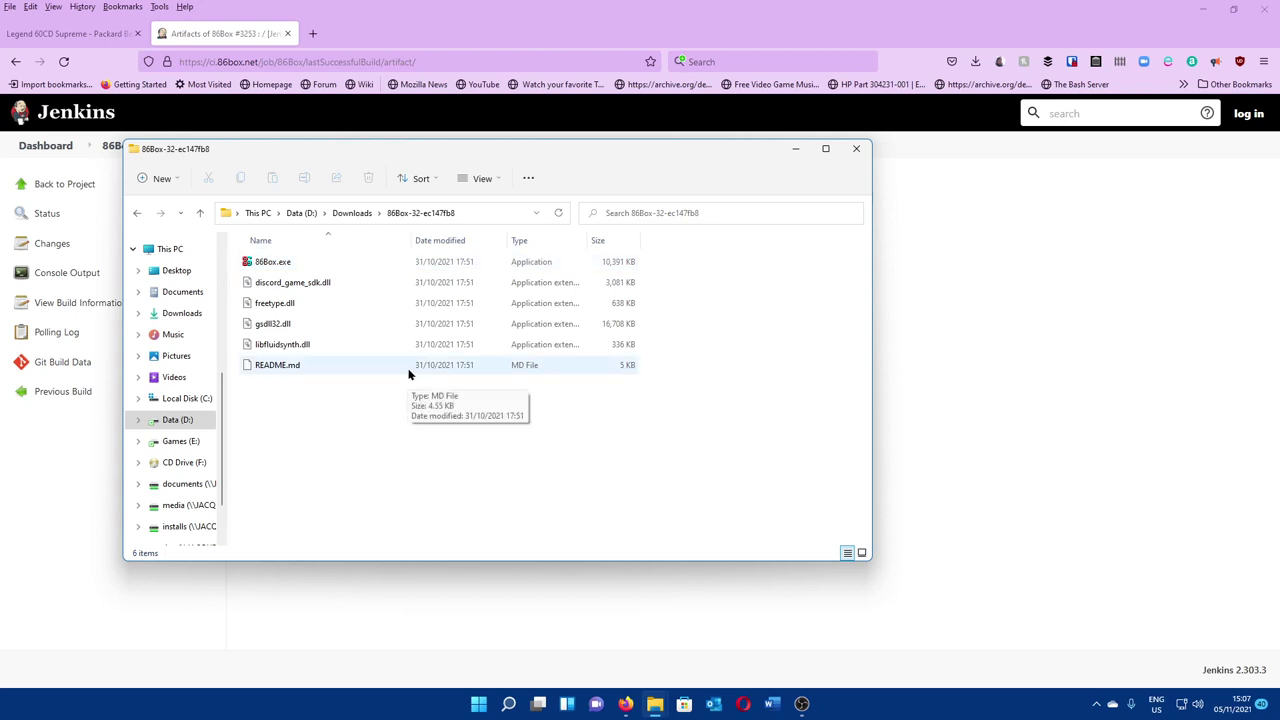
Step: Move the ROMs folder from the older 86Box-32-f70963e1 folder into the 86Box-32-ec147fb8 folder
click(606, 6)
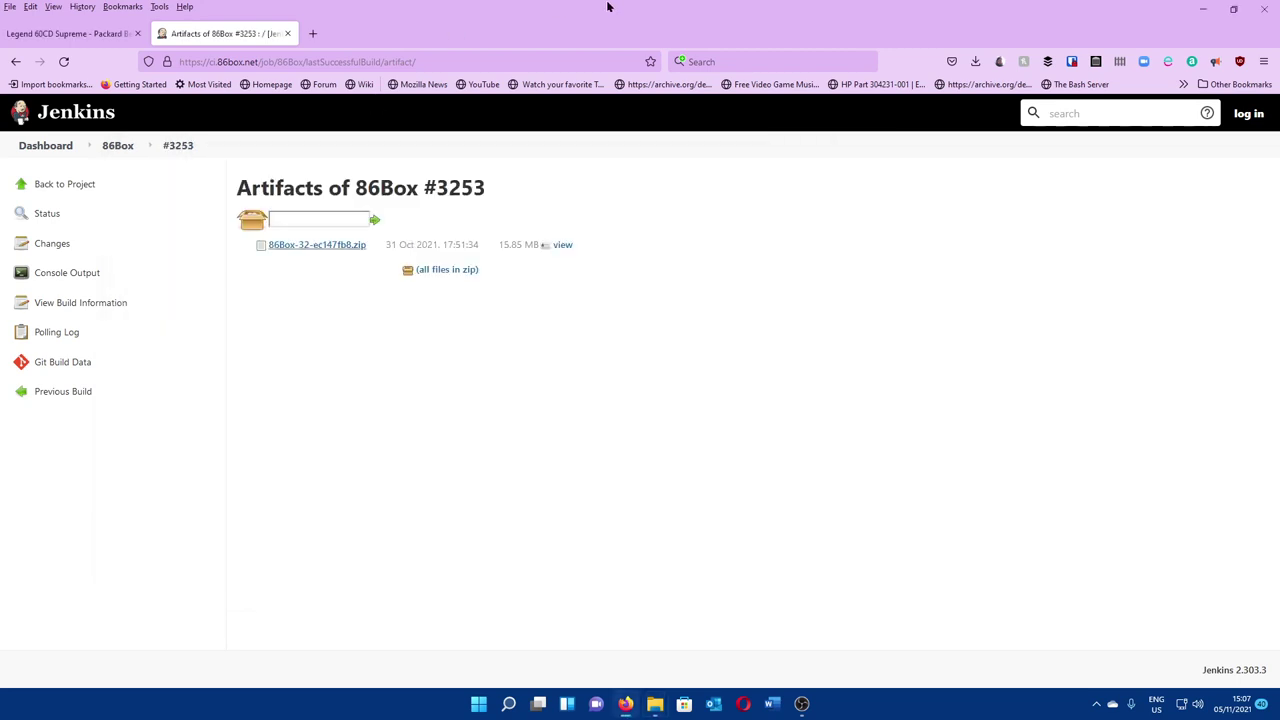
key(ctrl+l)
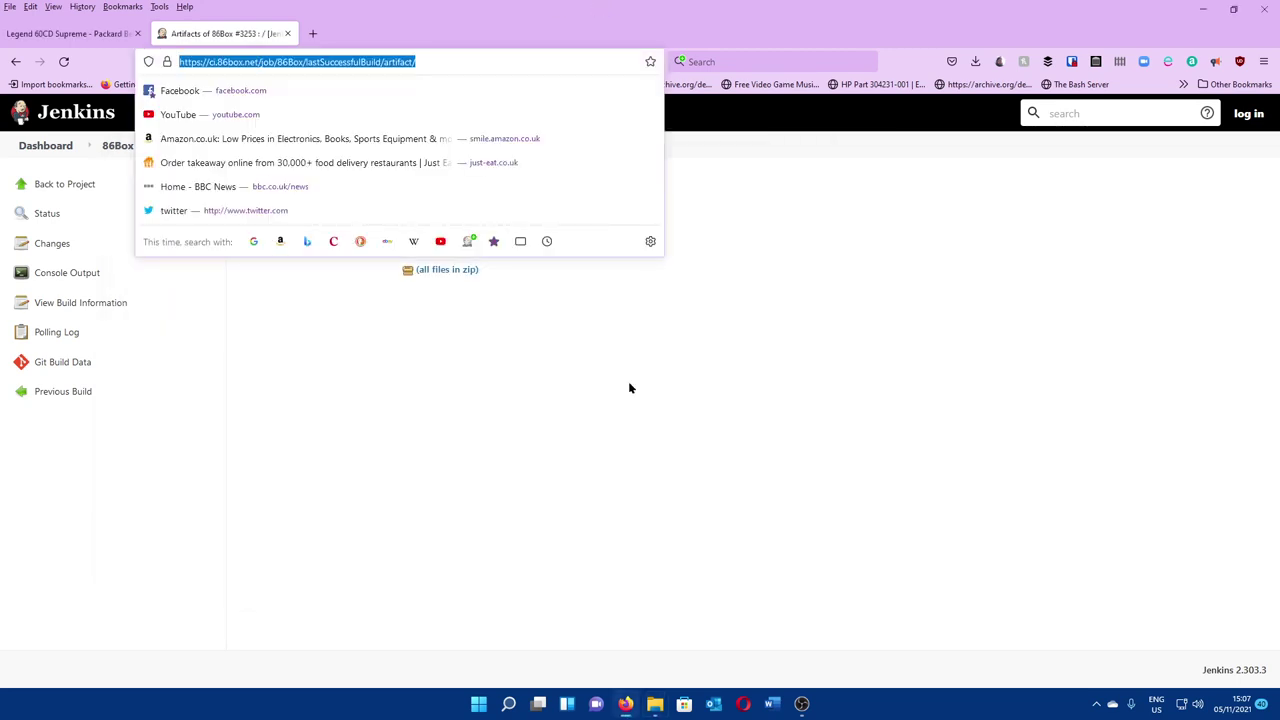
key(alt+Tab)
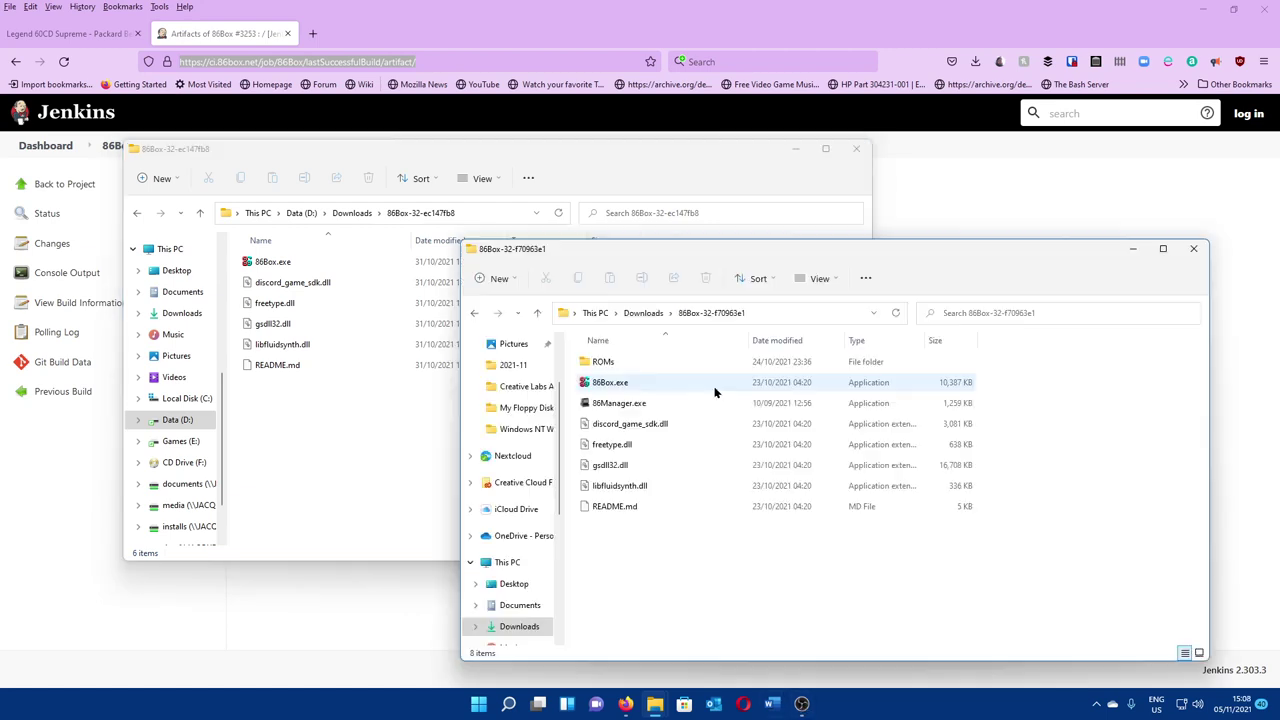
click(780, 365)
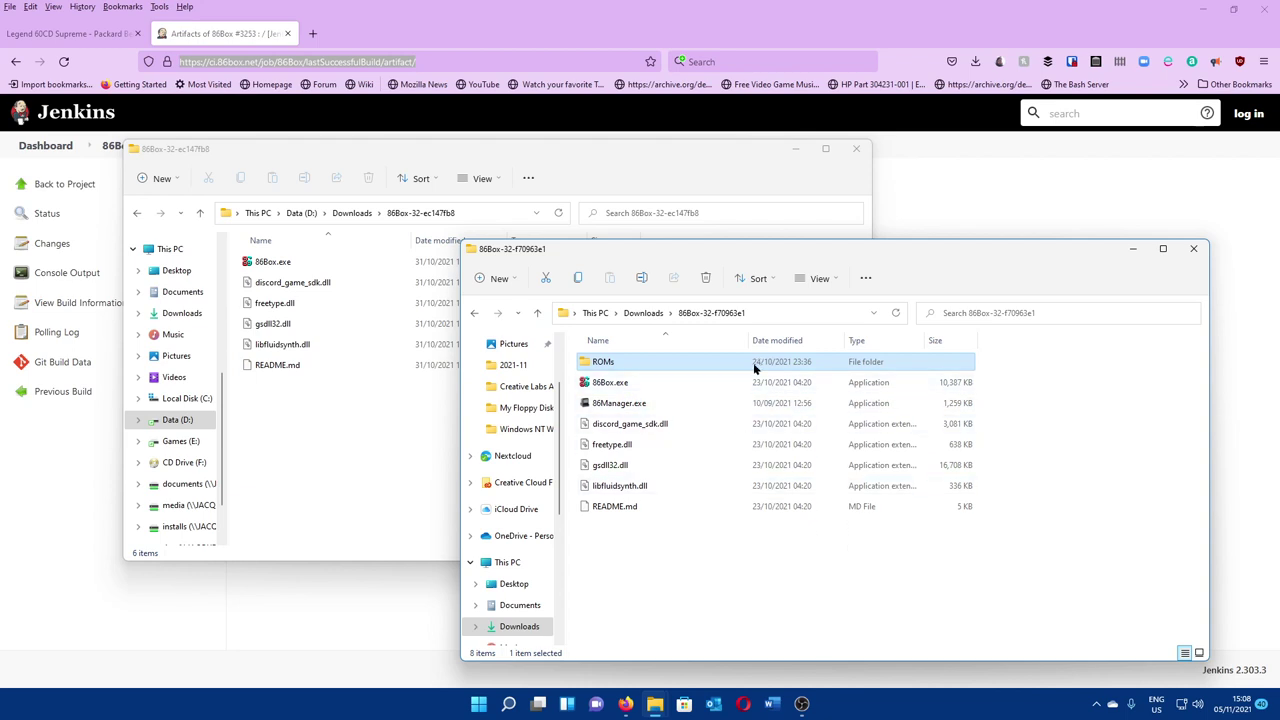
drag(755, 368, 318, 436)
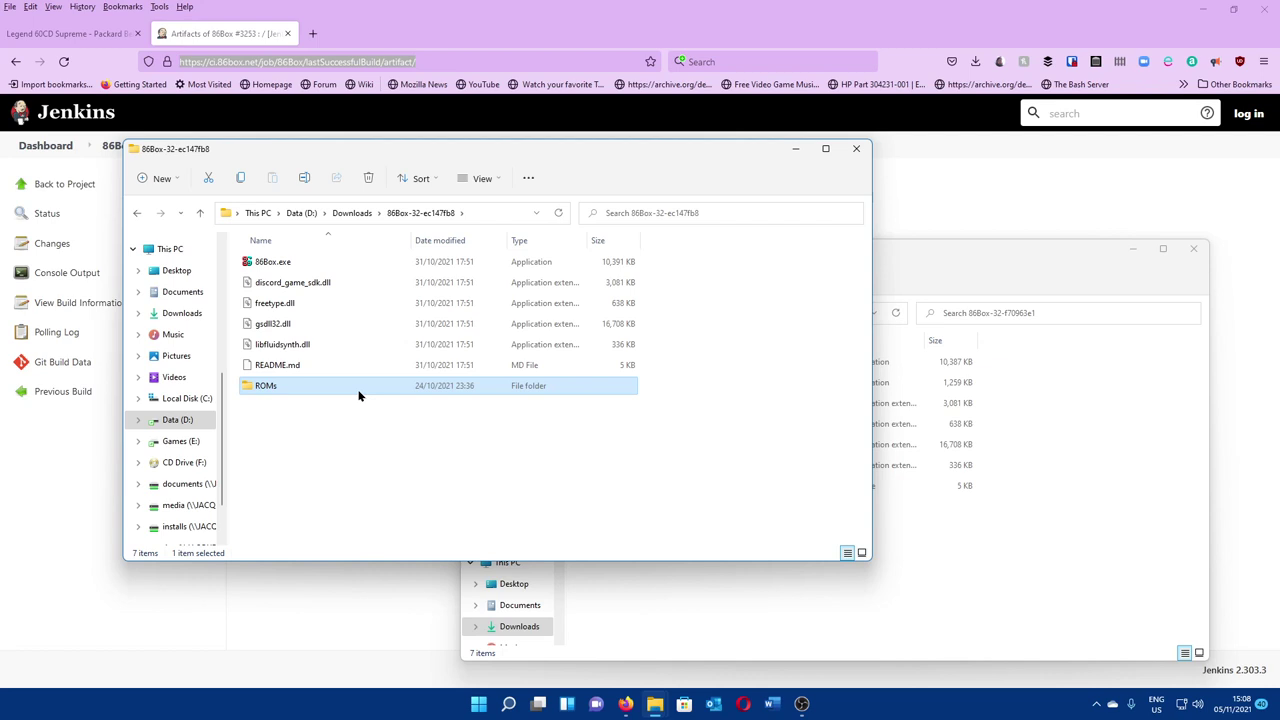
click(408, 452)
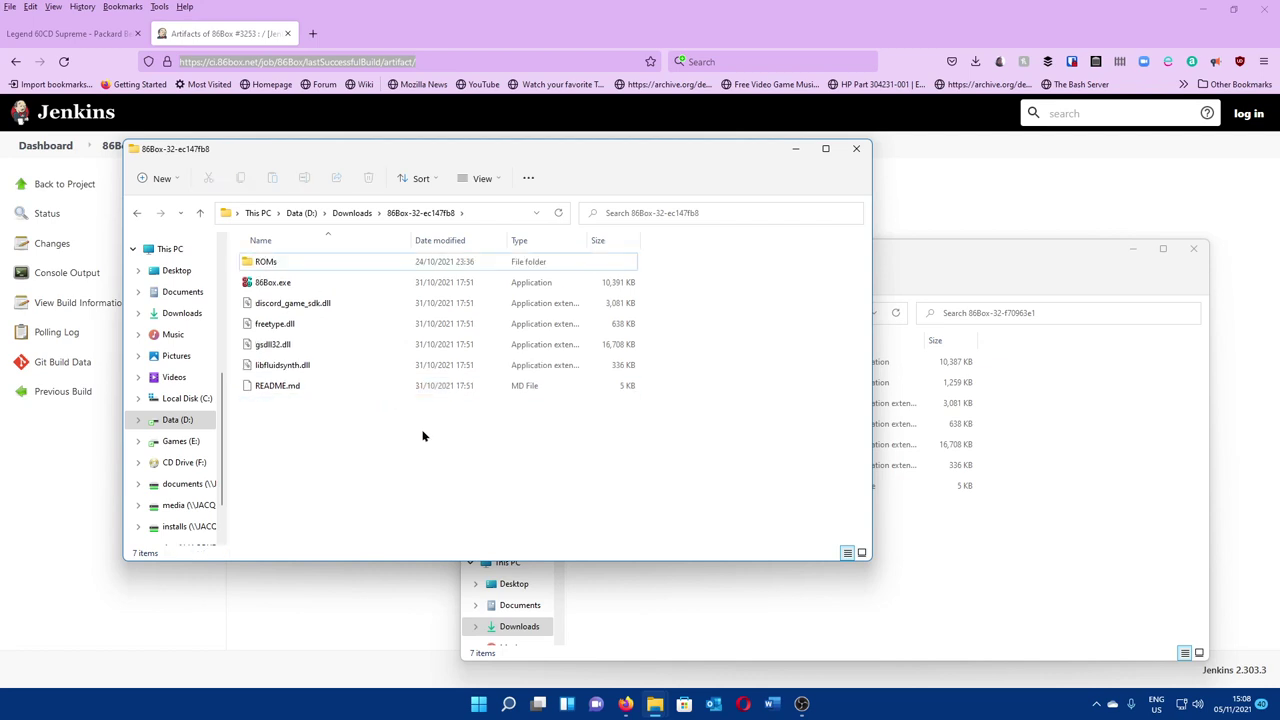
Step: Test-run 86Box.exe from the 86Box-32-ec147fb8 folder and exit the emulator
click(388, 282)
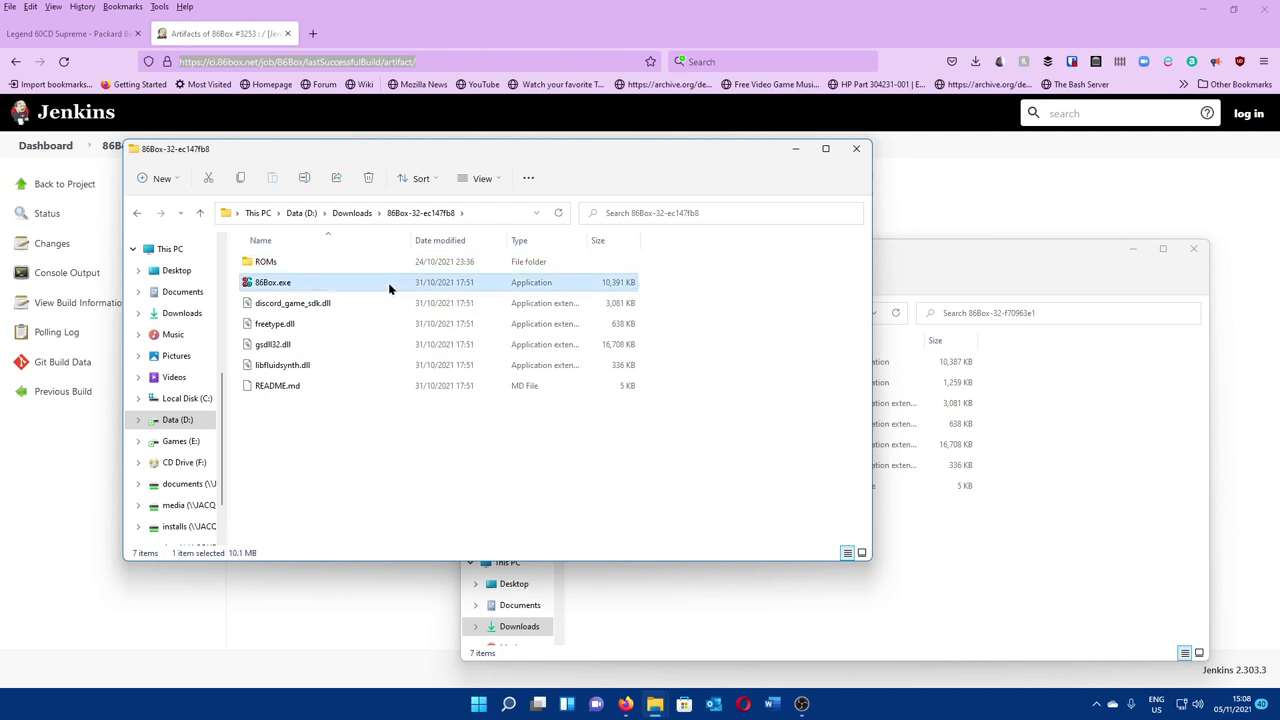
double_click(397, 274)
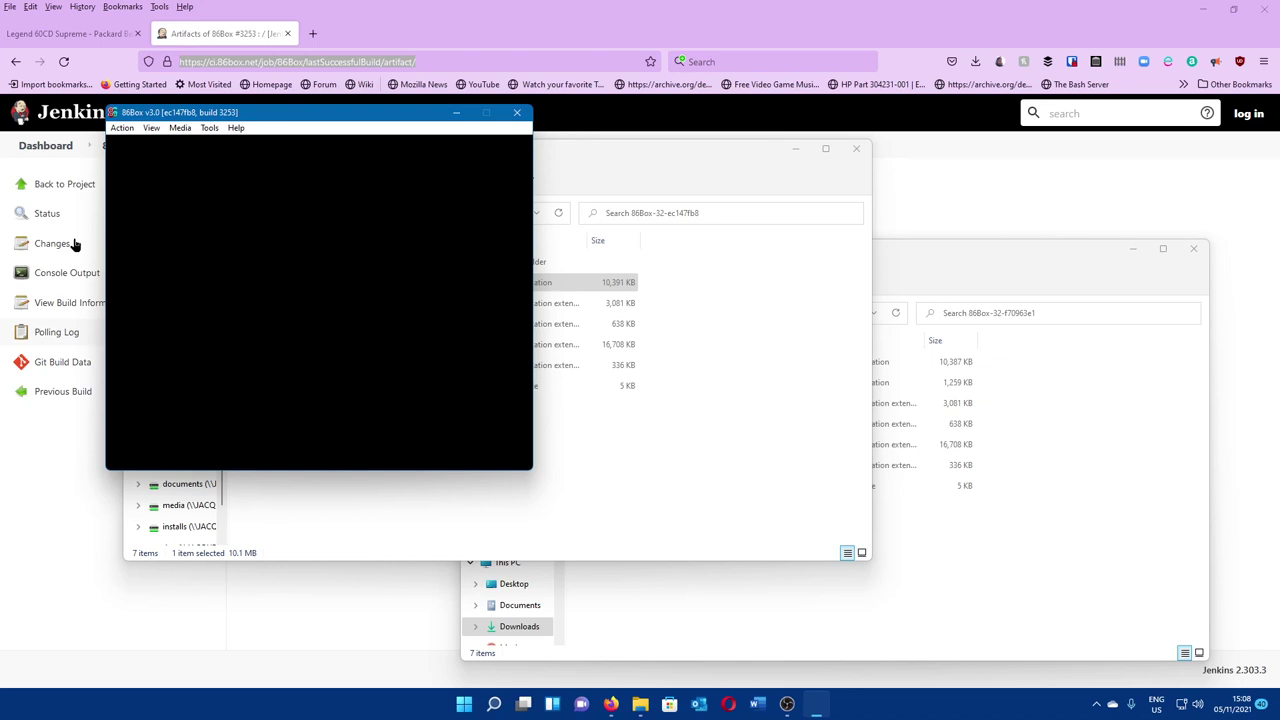
click(211, 128)
mouse_move(128, 130)
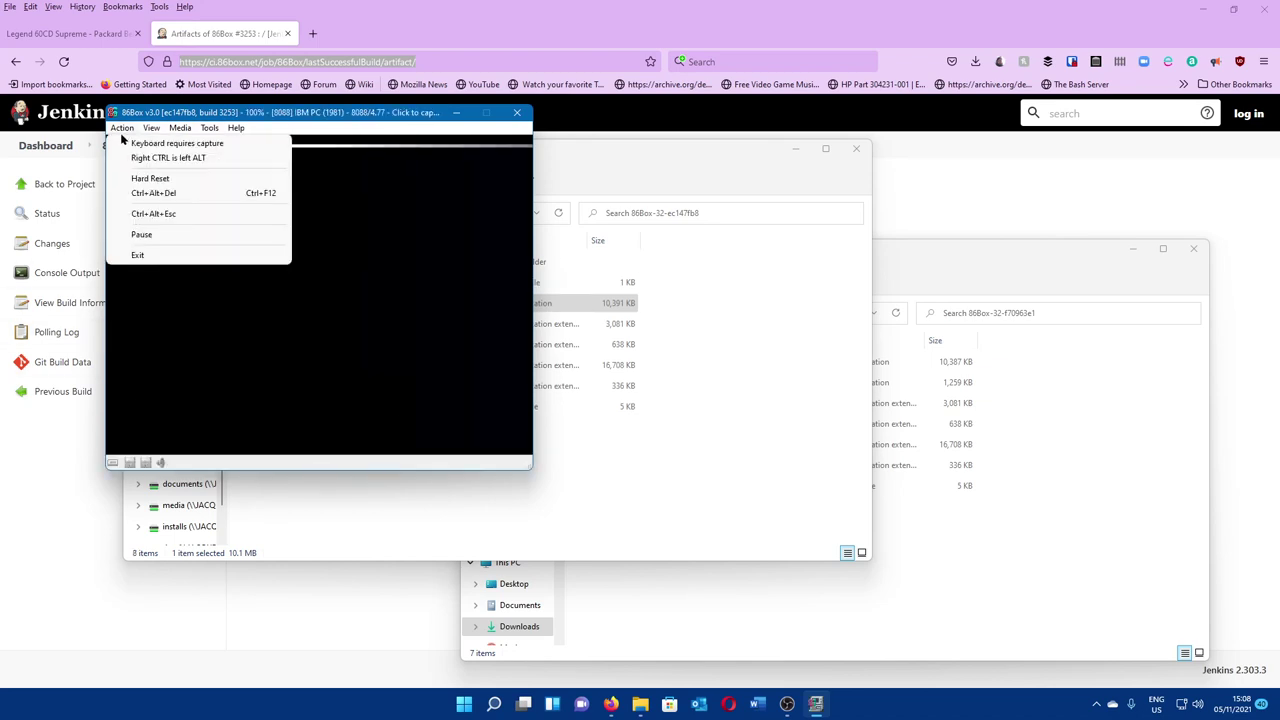
click(164, 258)
click(684, 356)
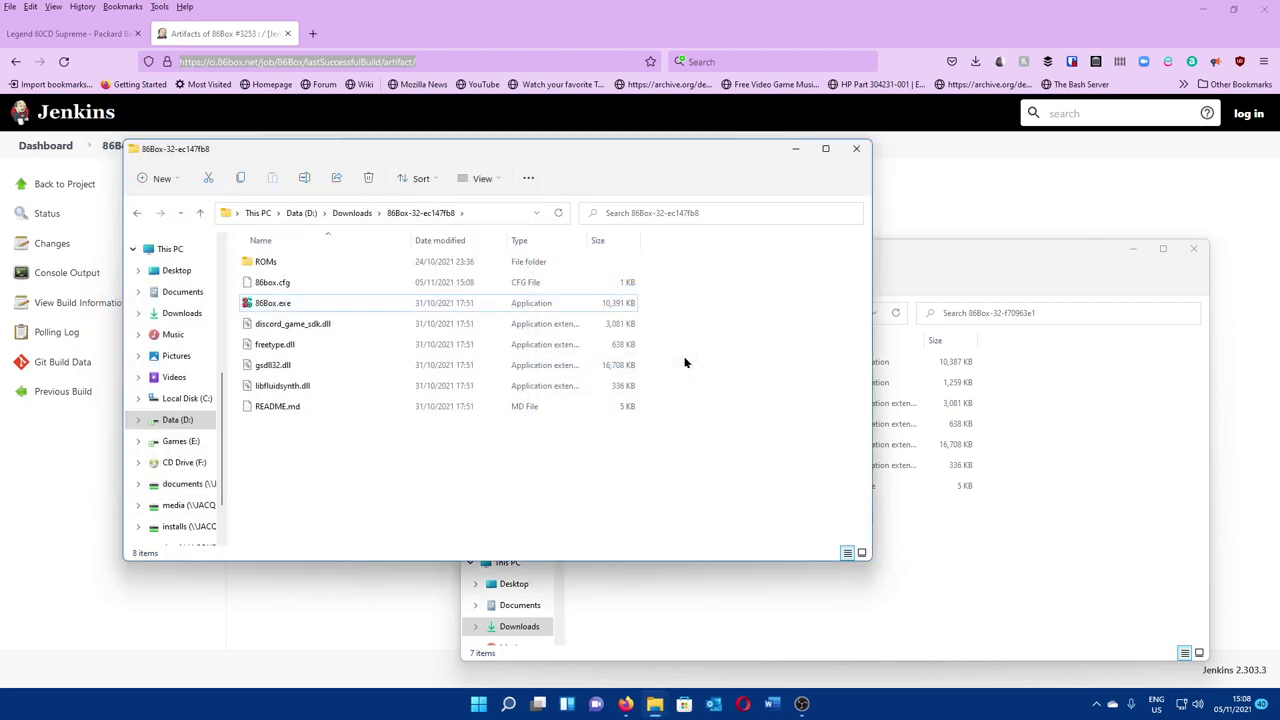
Step: Permanently delete the 86box.cfg file from the 86Box-32-ec147fb8 folder
click(346, 286)
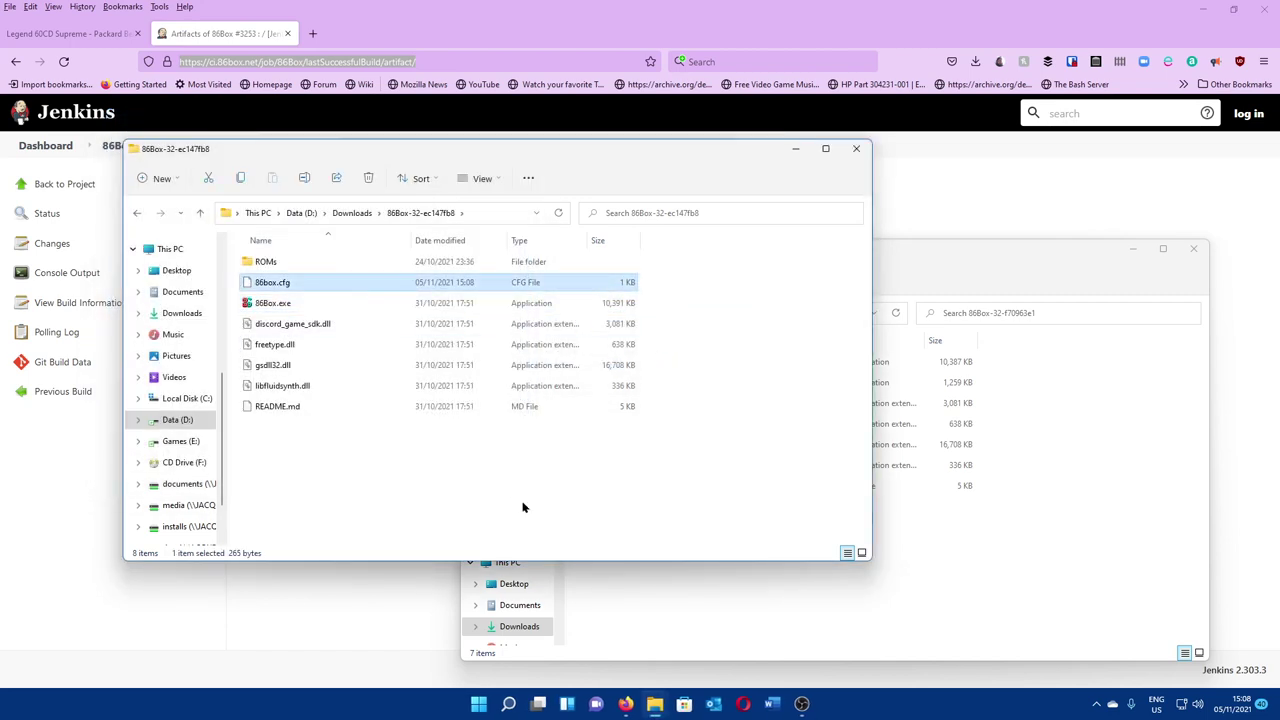
key(shift+Delete)
key(Return)
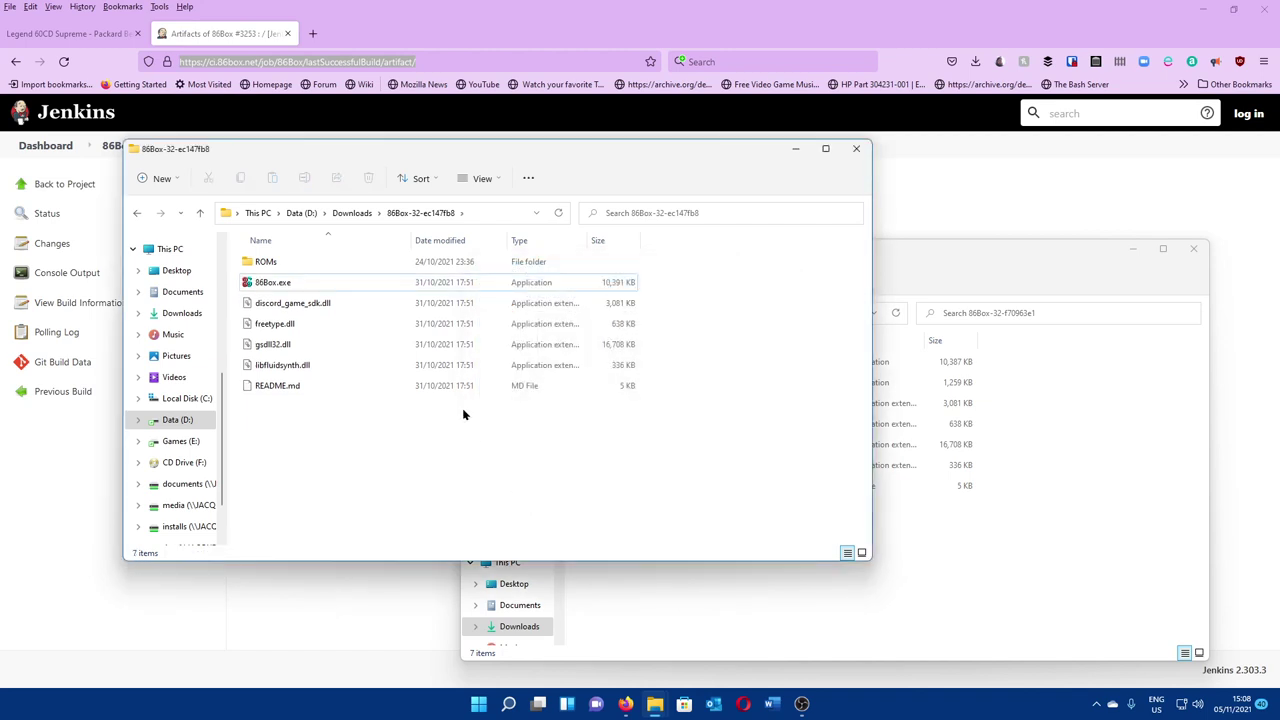
Step: Move 86Manager.exe from the 86Box-32-f70963e1 folder into the 86Box-32-ec147fb8 folder and launch it from there
key(alt+Tab)
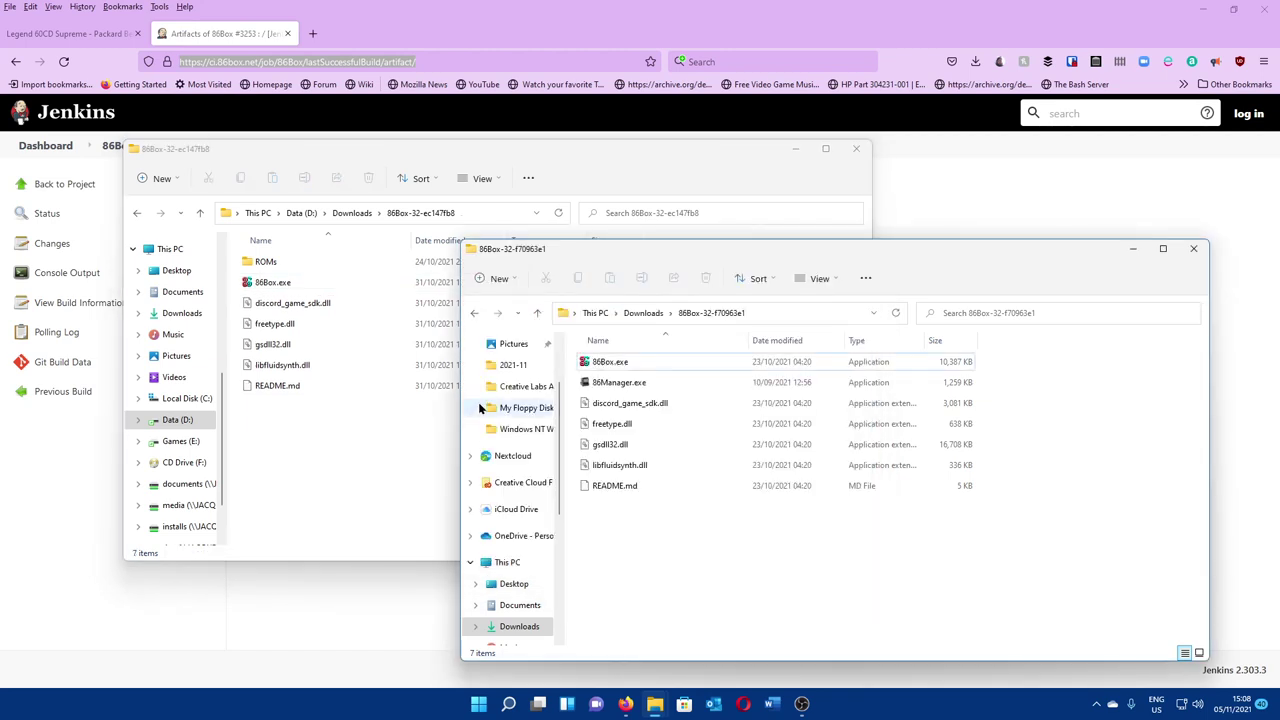
key(alt+Tab)
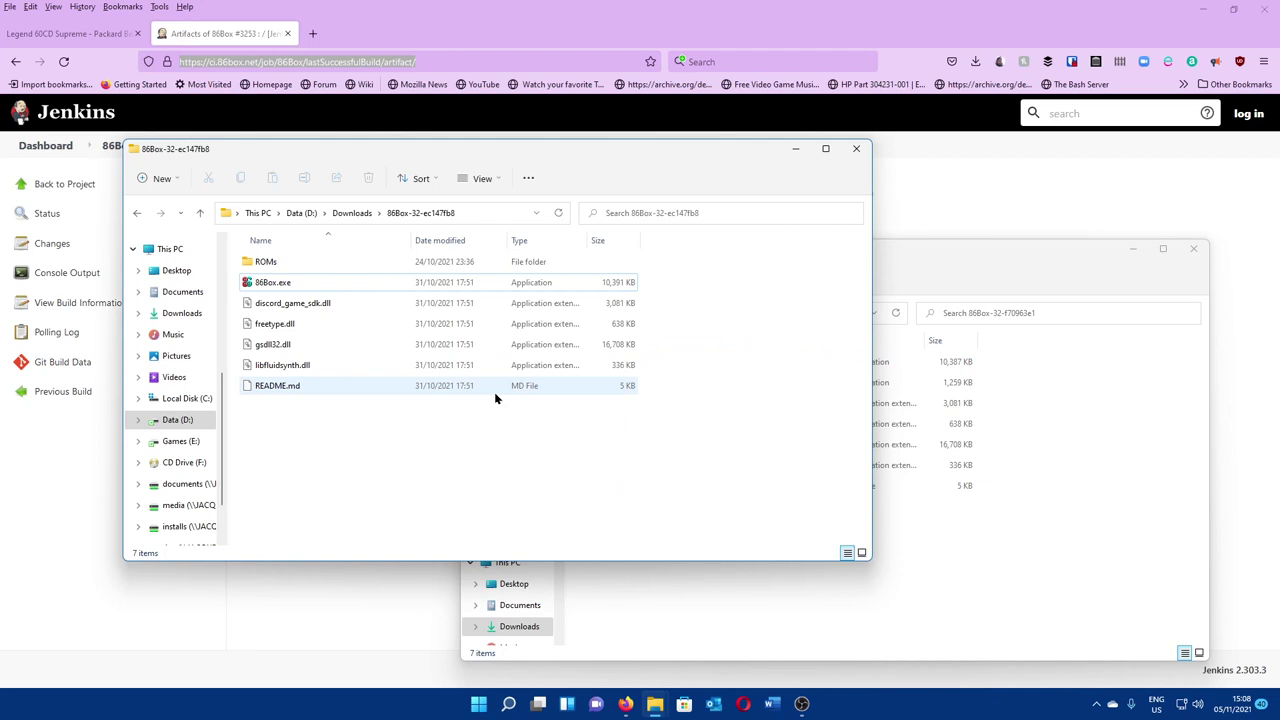
key(alt+Tab)
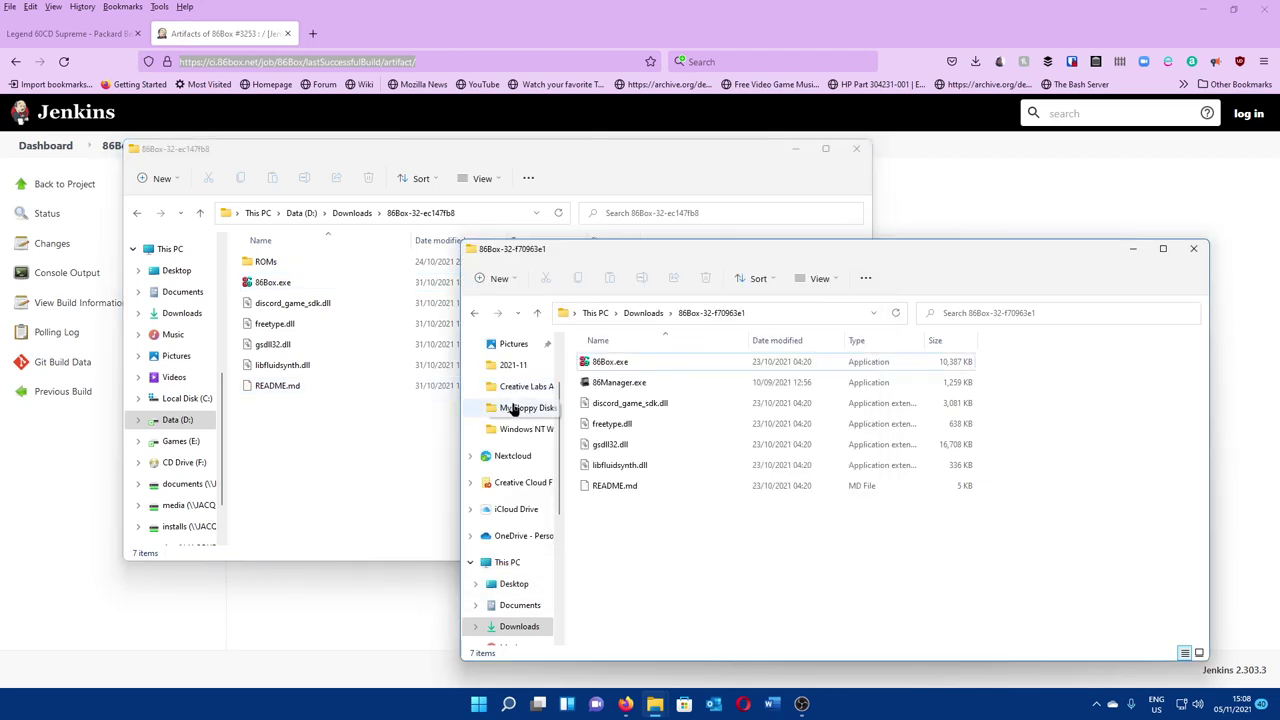
click(719, 384)
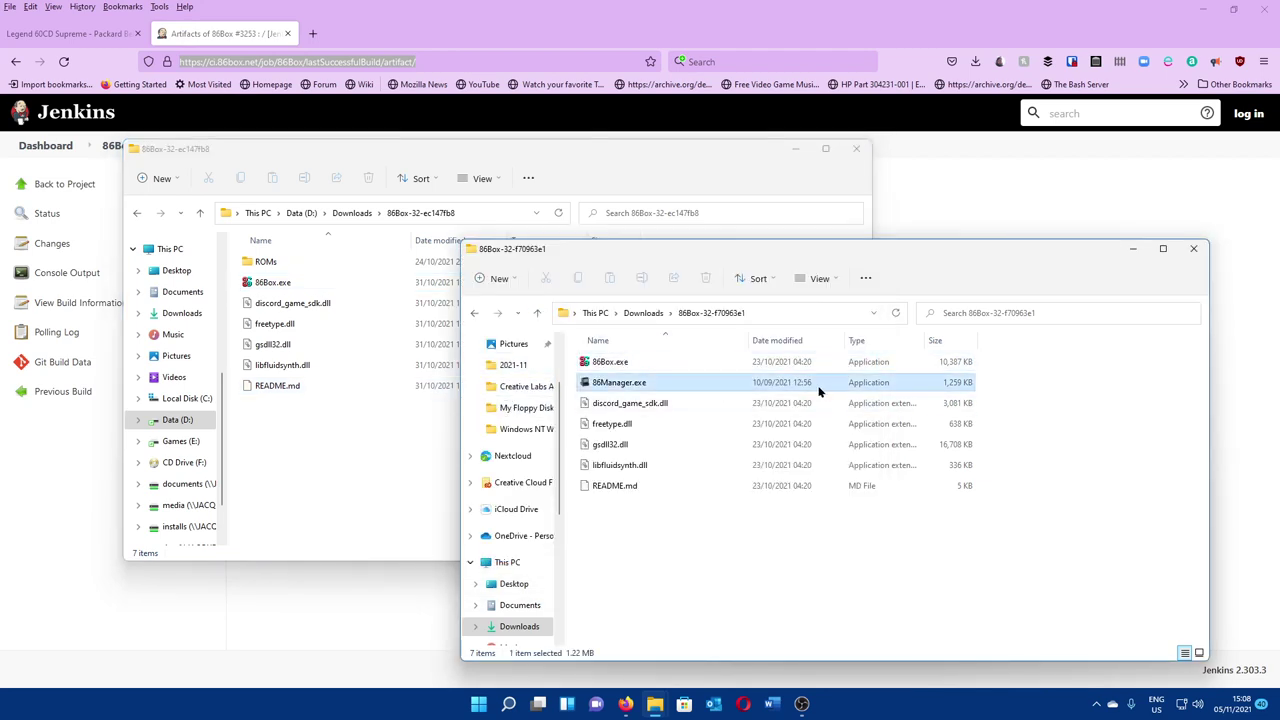
drag(810, 392, 350, 446)
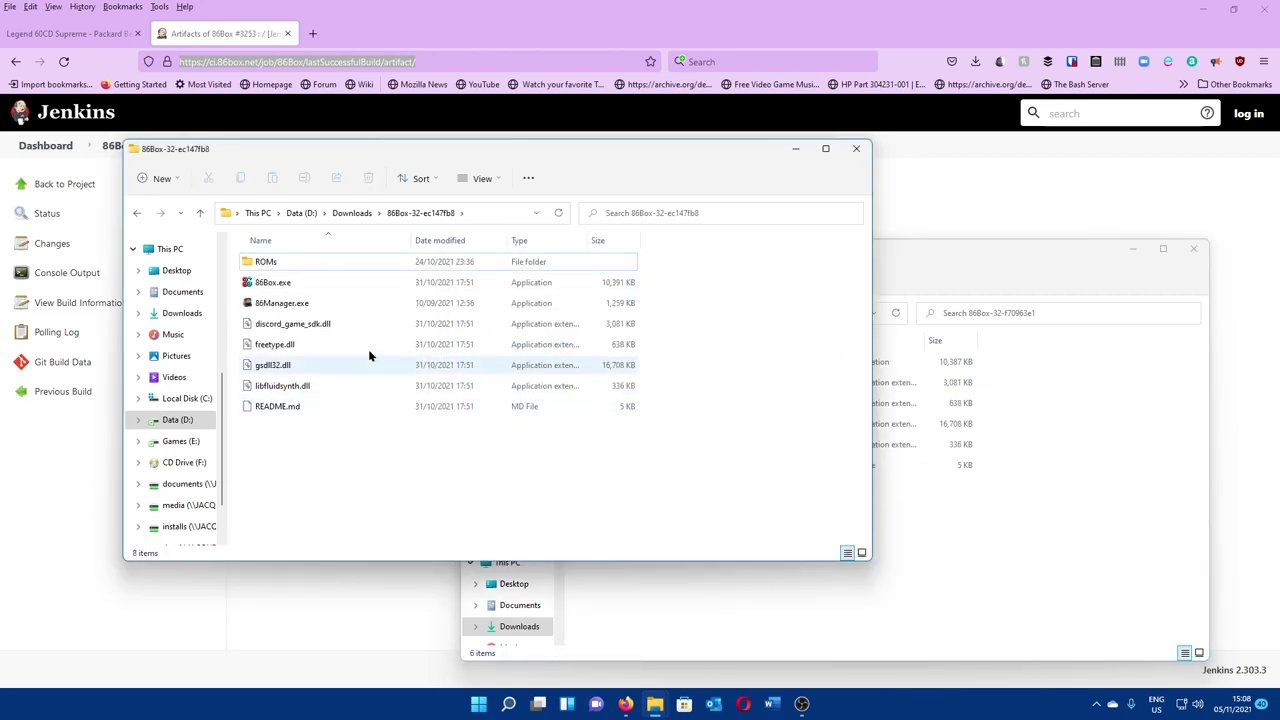
mouse_move(405, 302)
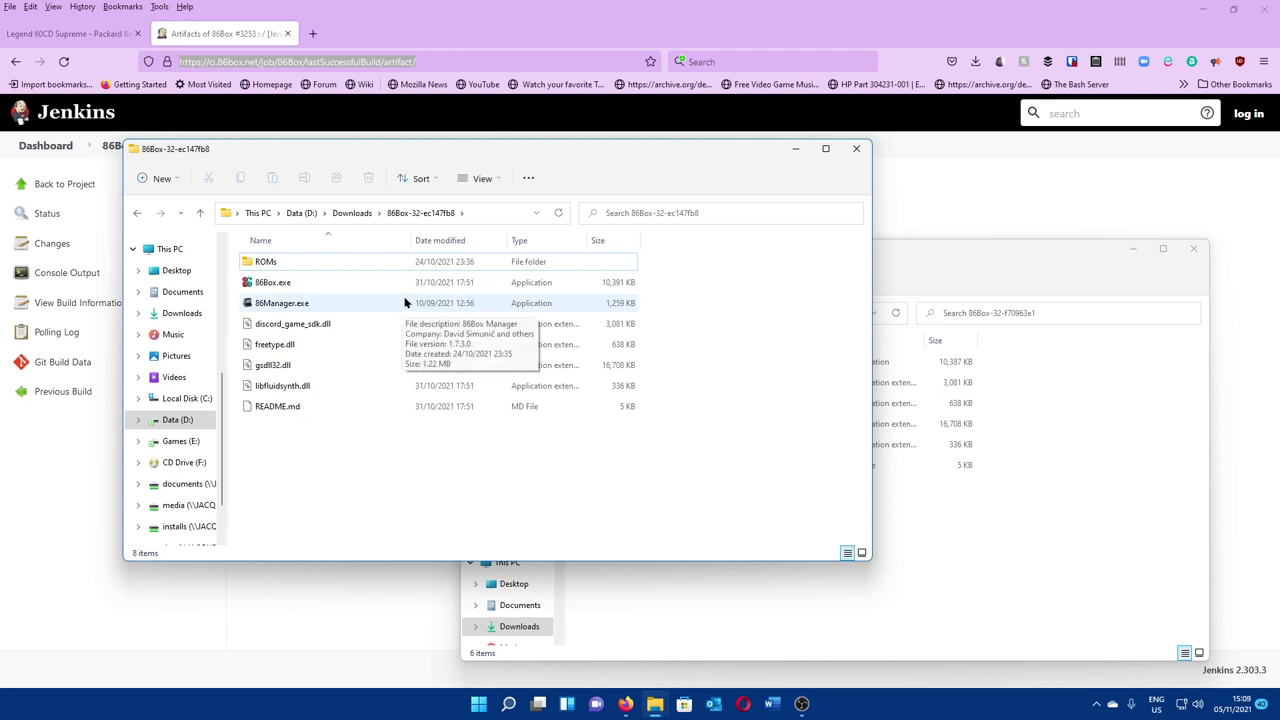
double_click(405, 302)
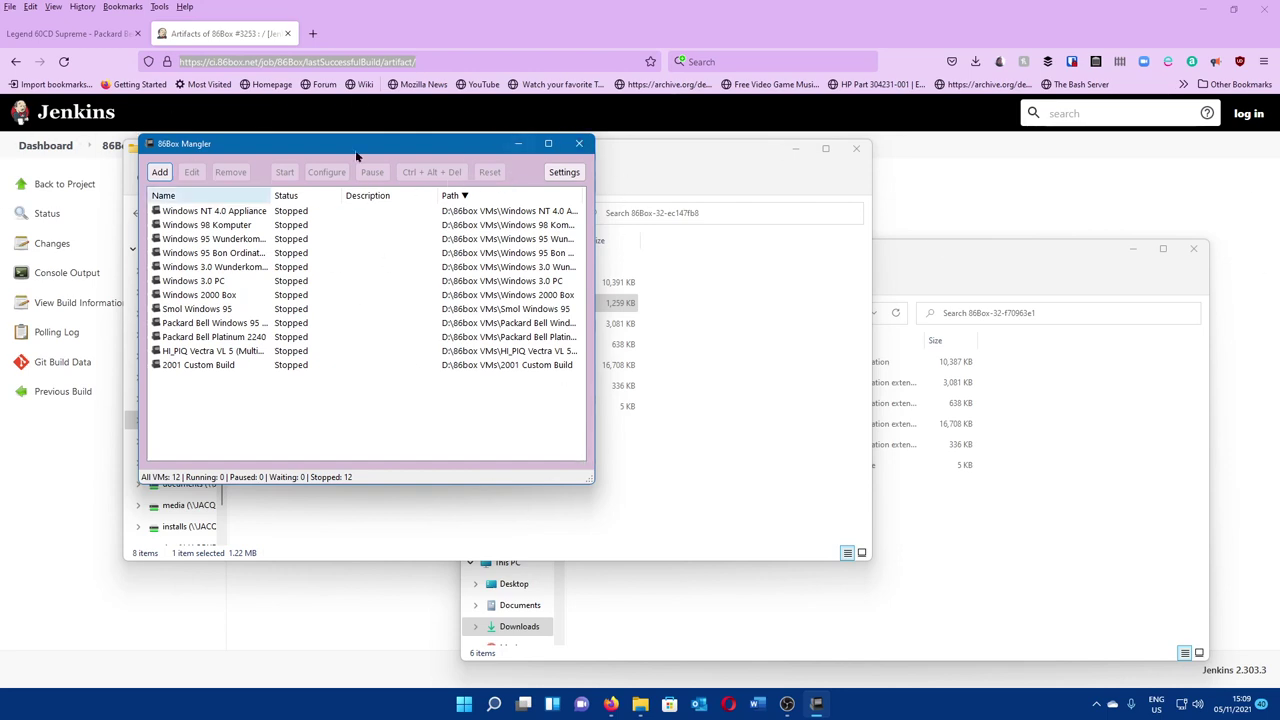
Step: Switch to the browser, search the web for "86box manager" and open the 86Box/86BoxManager GitHub repository
key(alt+F4)
click(469, 33)
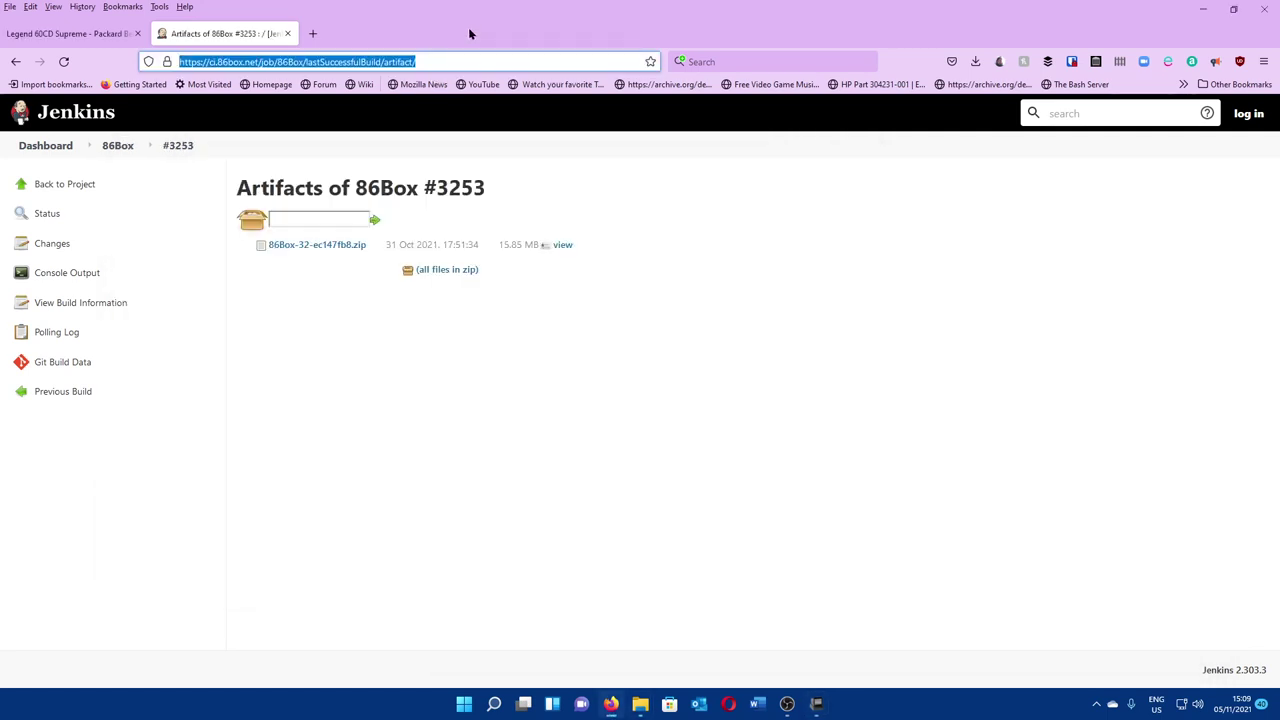
text(86box manager)
key(Return)
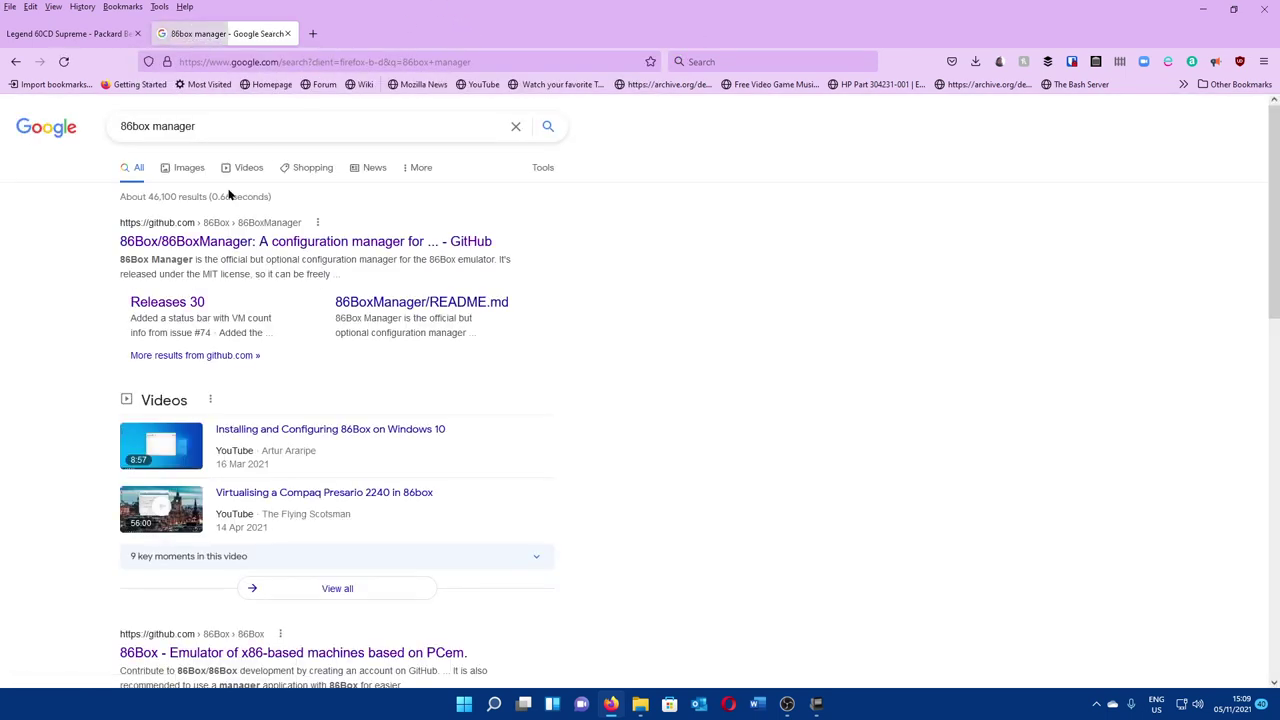
click(240, 243)
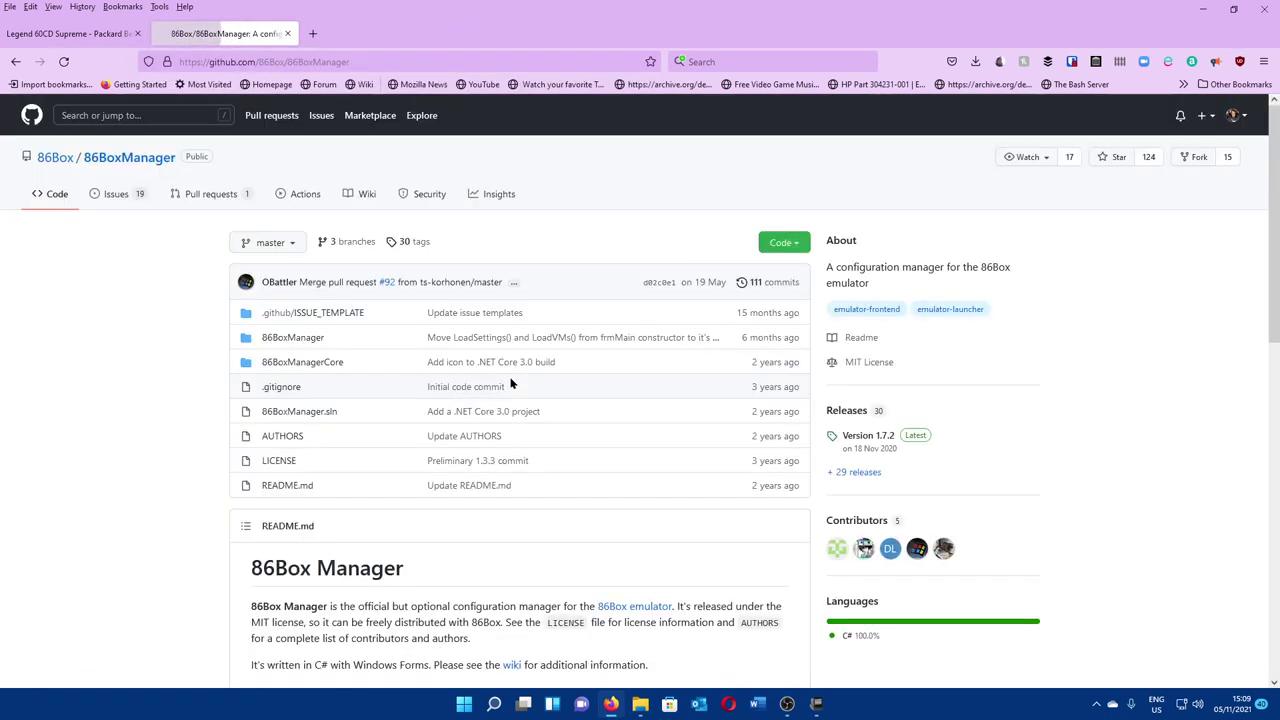
Step: Read through the 86BoxManager README, view the linked releases page, and return to the repository's main page
scroll(422, 440, down, 4)
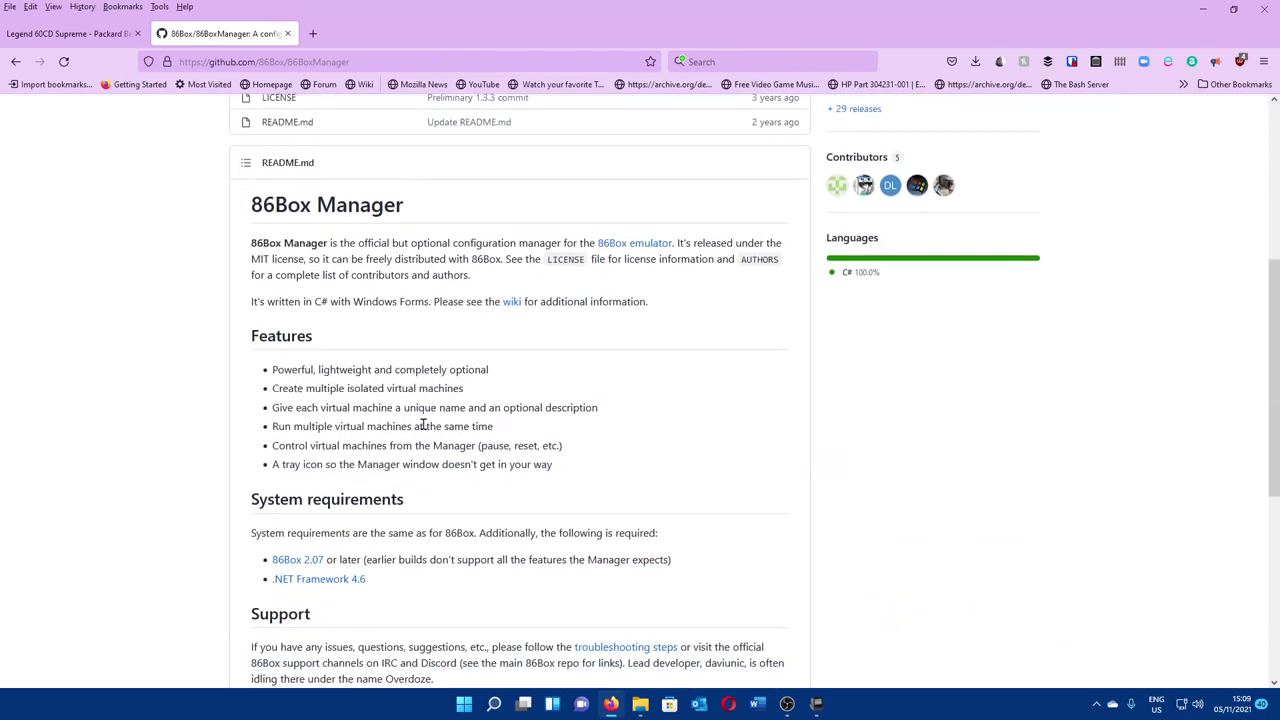
scroll(423, 425, down, 5)
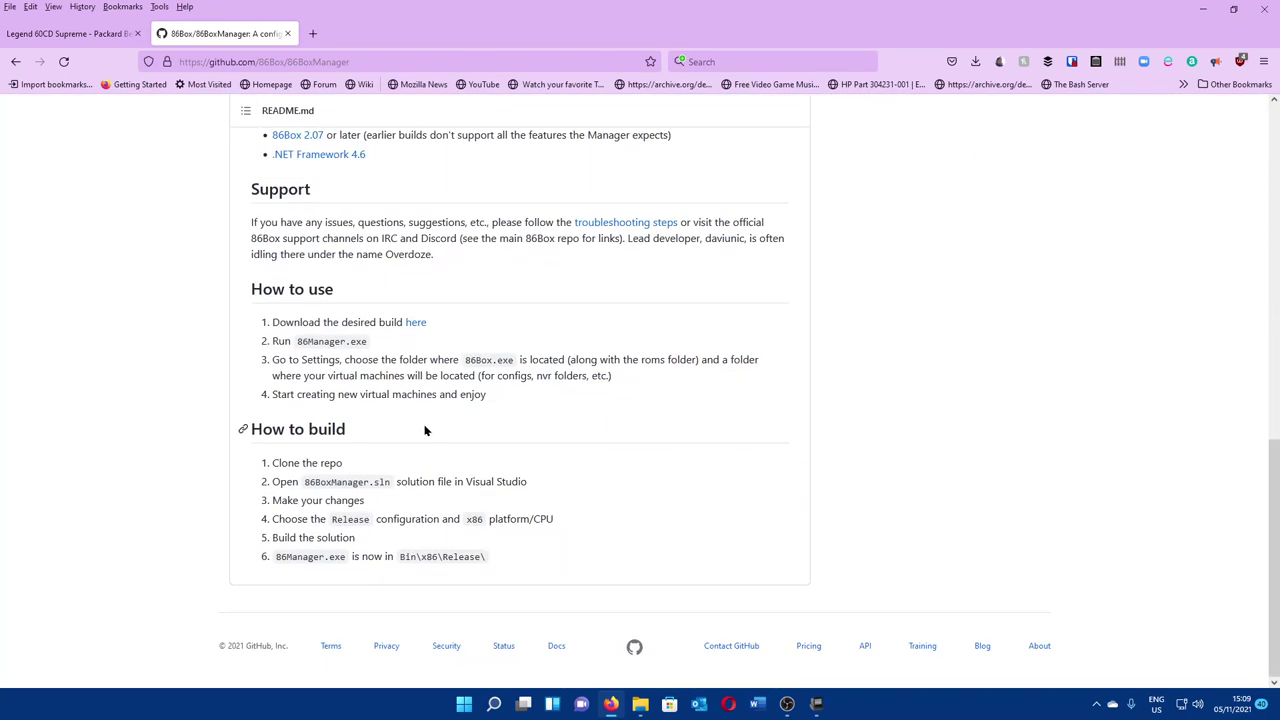
click(410, 324)
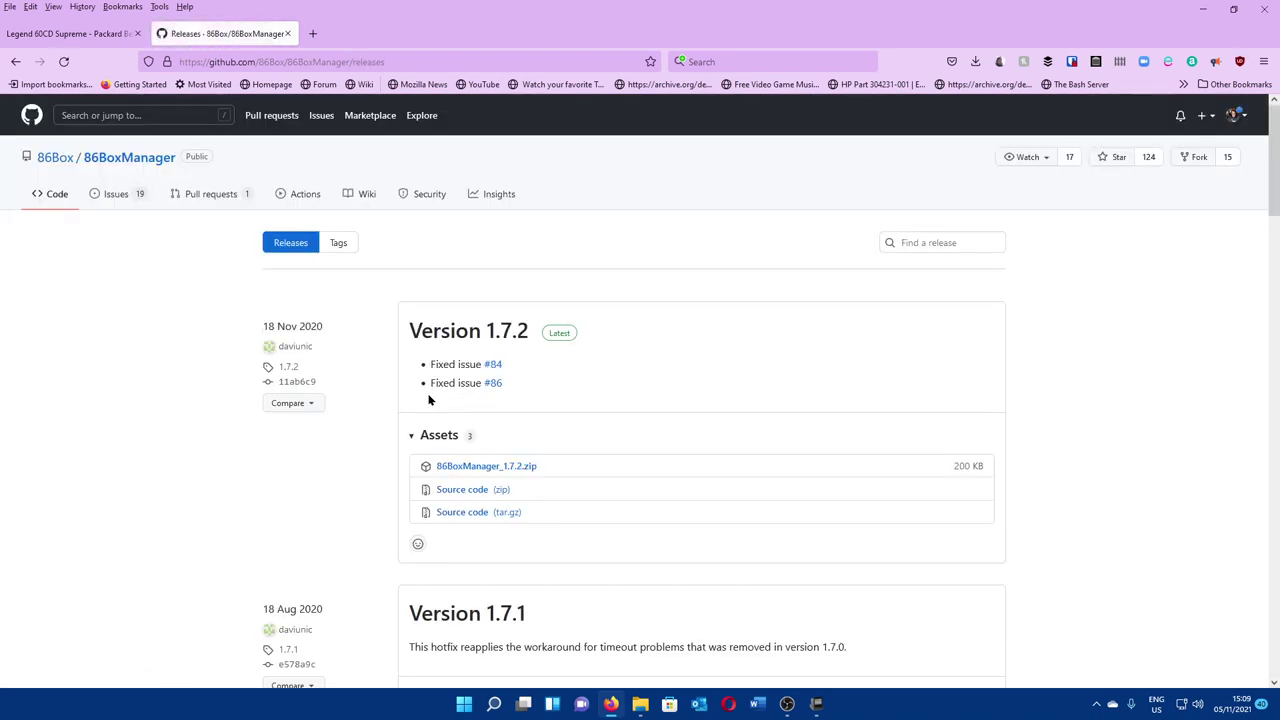
click(16, 61)
scroll(535, 418, up, 5)
scroll(532, 411, up, 3)
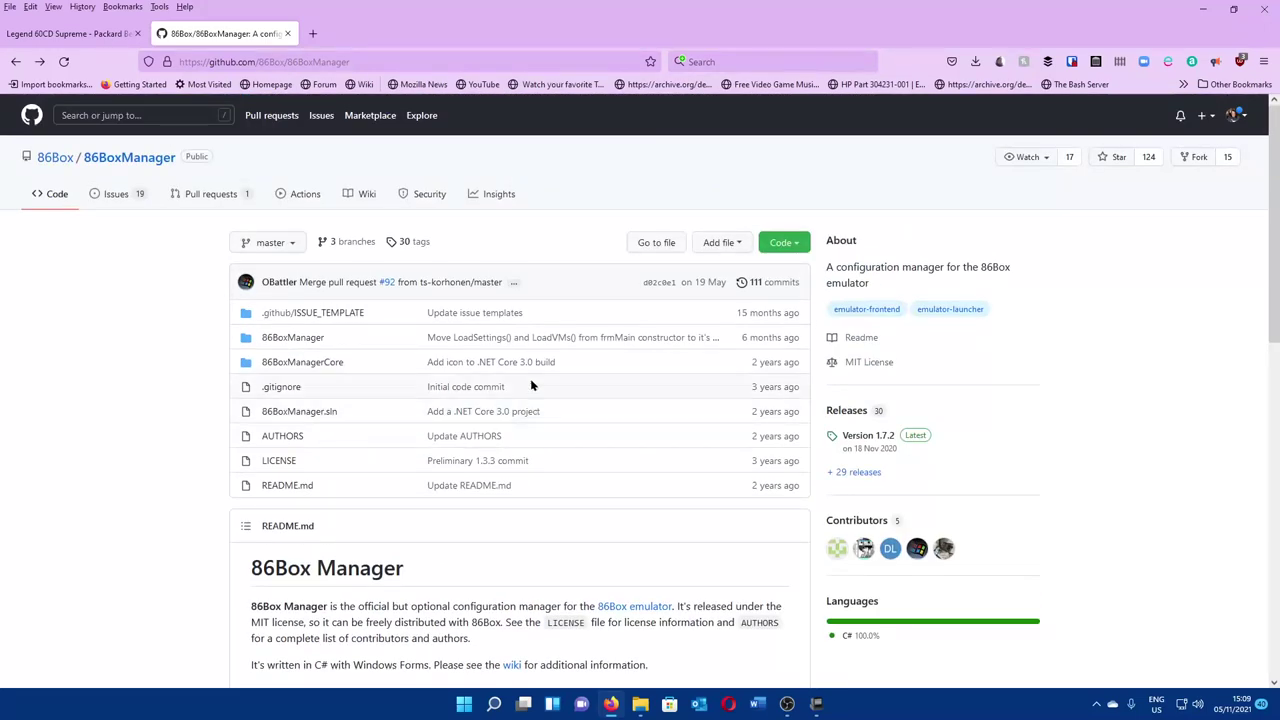
Step: Switch from the browser back to the running 86Box Manager and open its settings
key(alt+Tab)
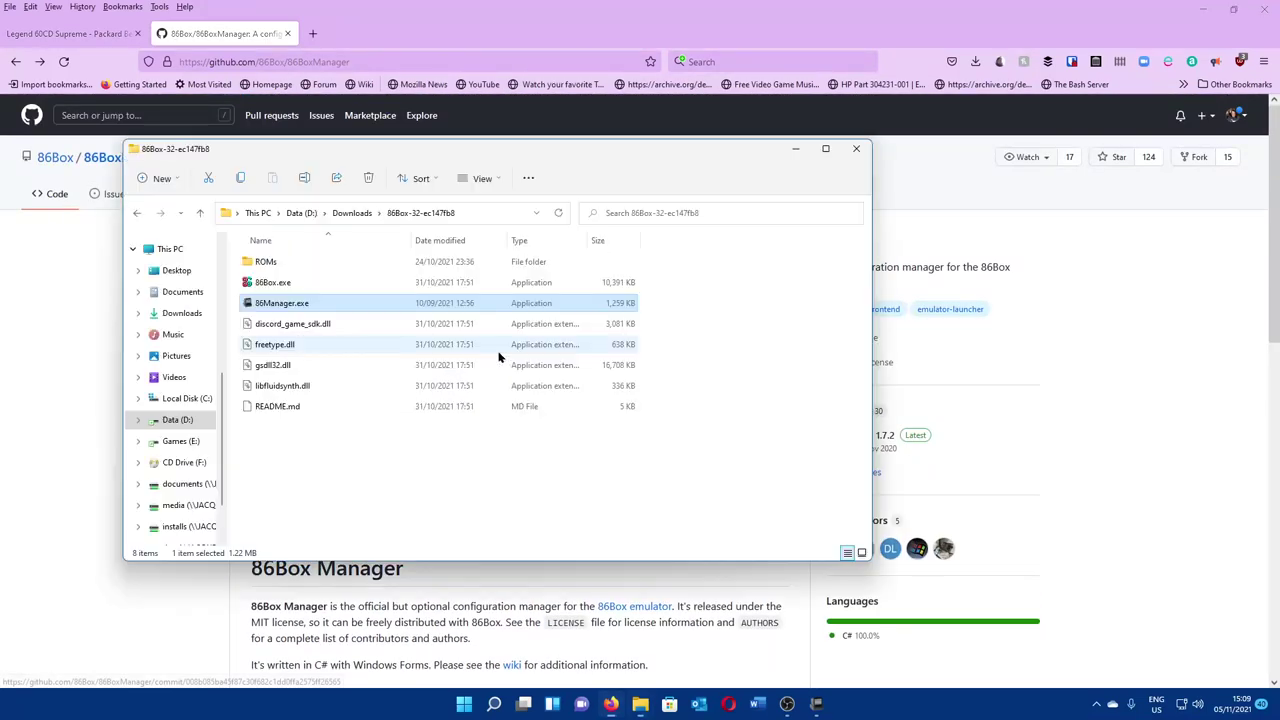
key(alt+Tab)
key(alt+Tab)
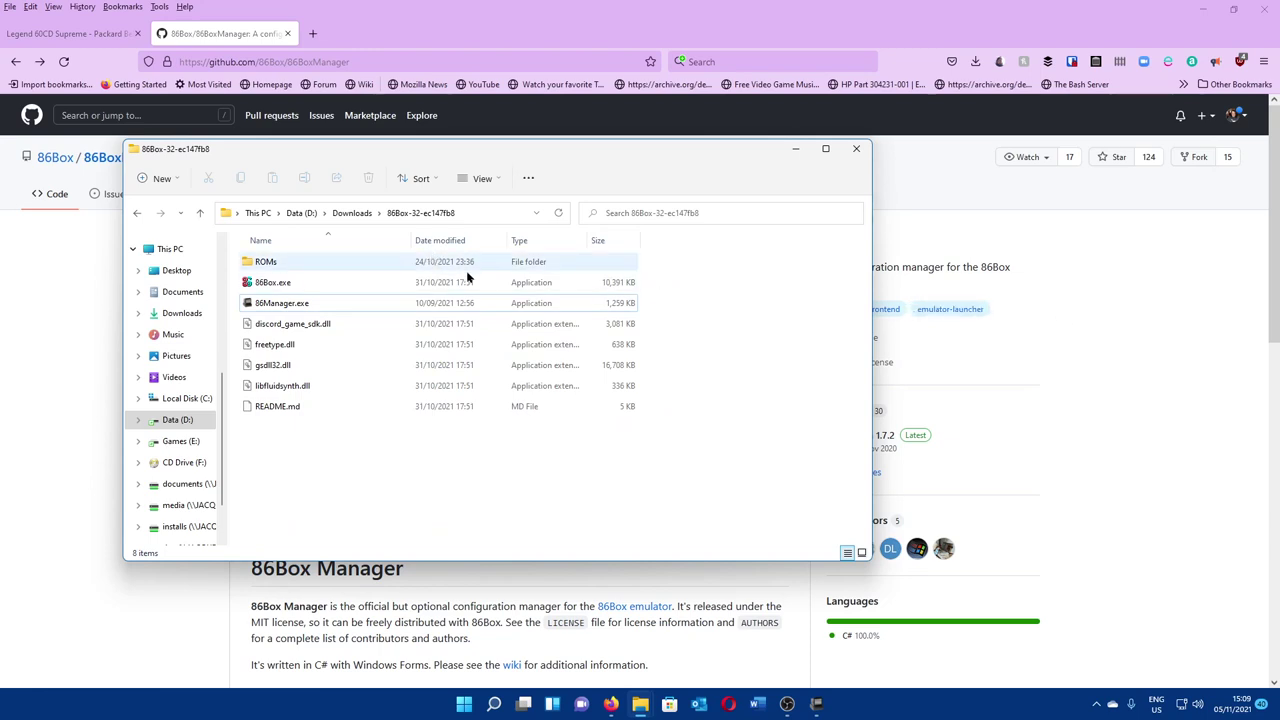
click(419, 310)
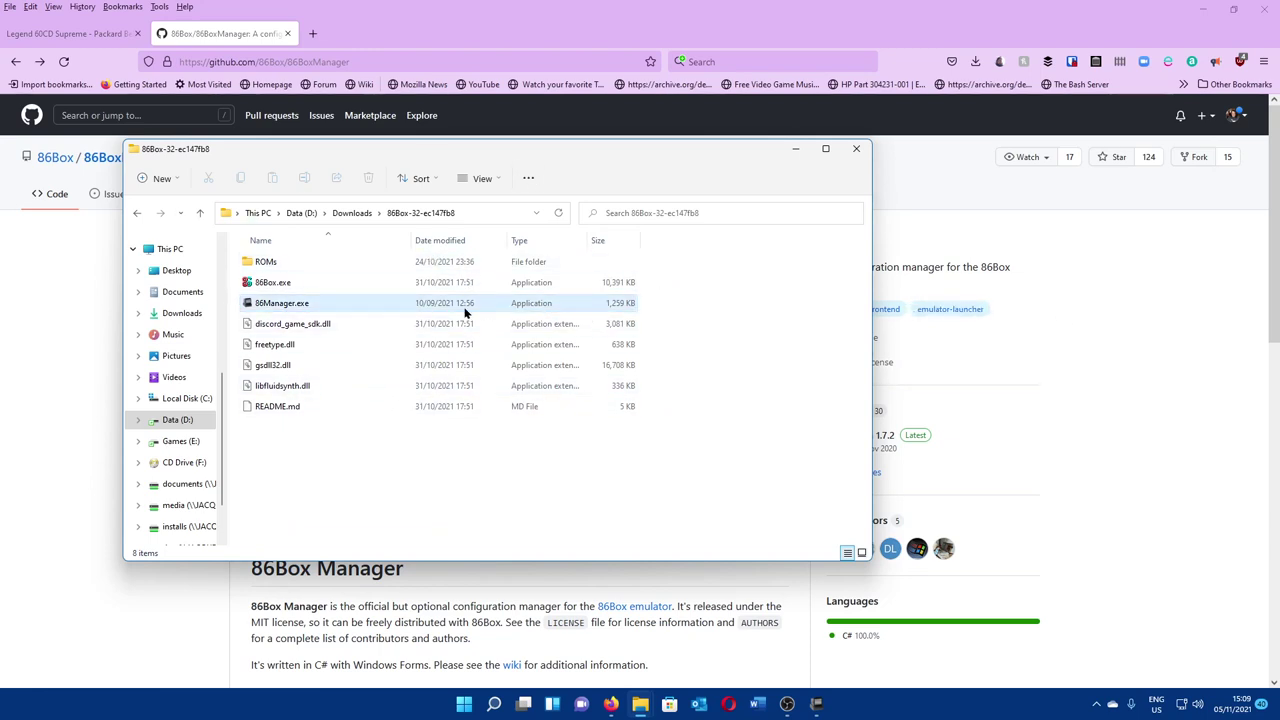
click(467, 308)
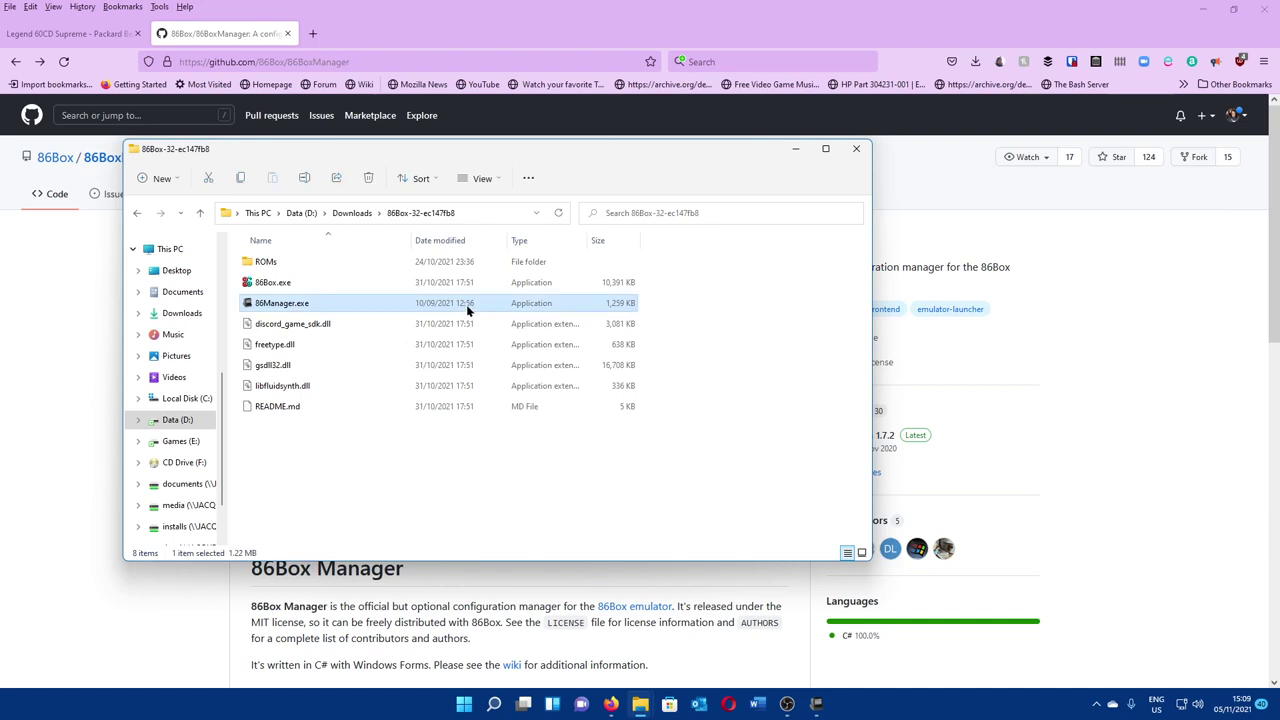
click(816, 704)
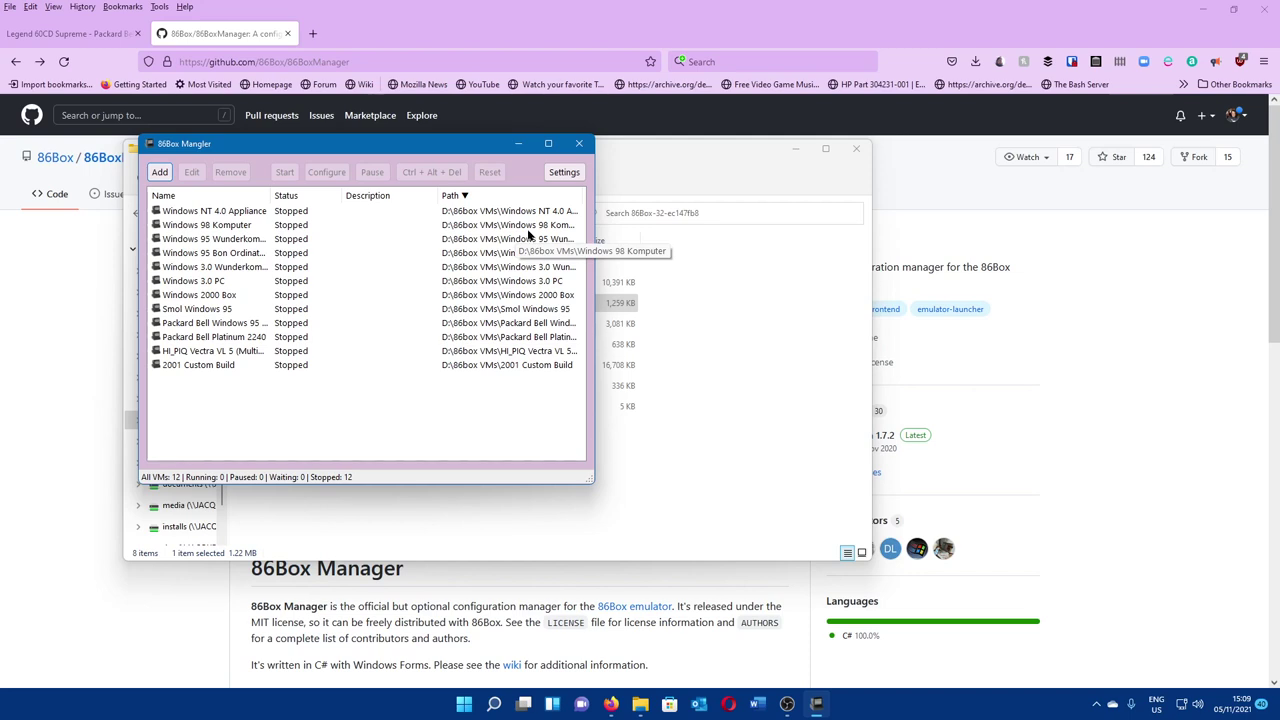
click(565, 172)
Step: Copy the full path of the 86Box-32-ec147fb8 folder from File Explorer
click(721, 199)
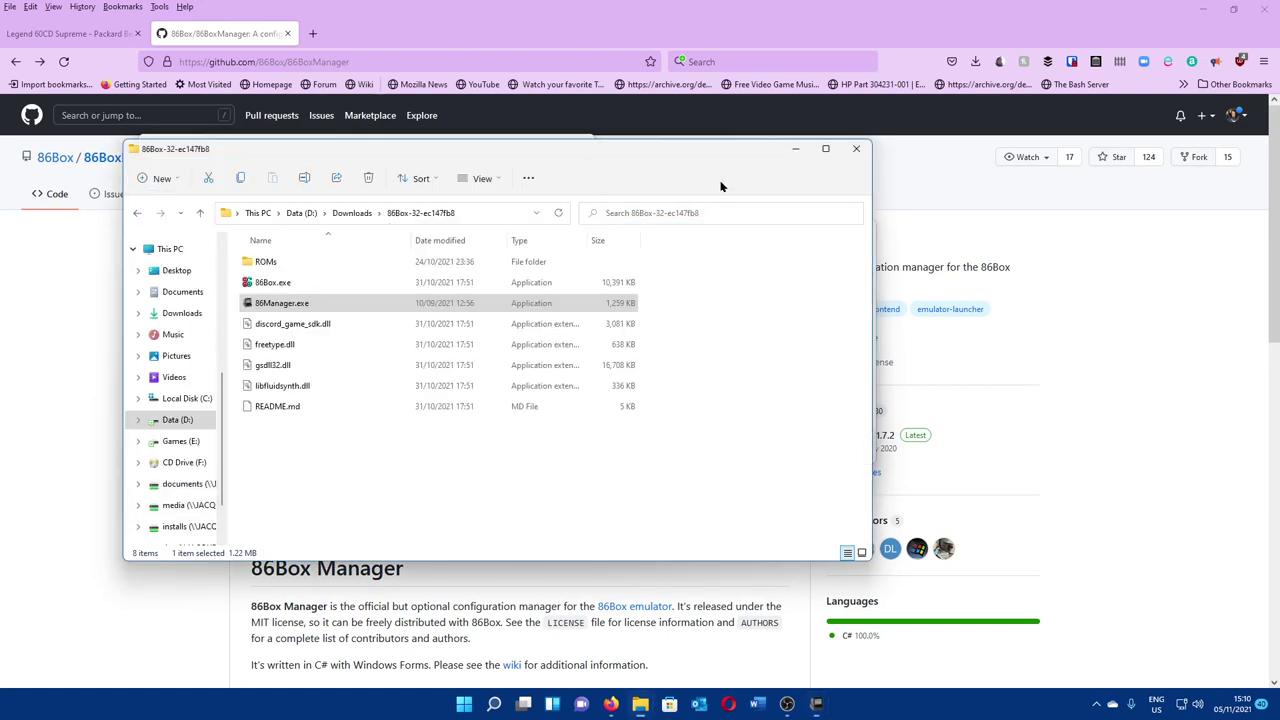
click(489, 212)
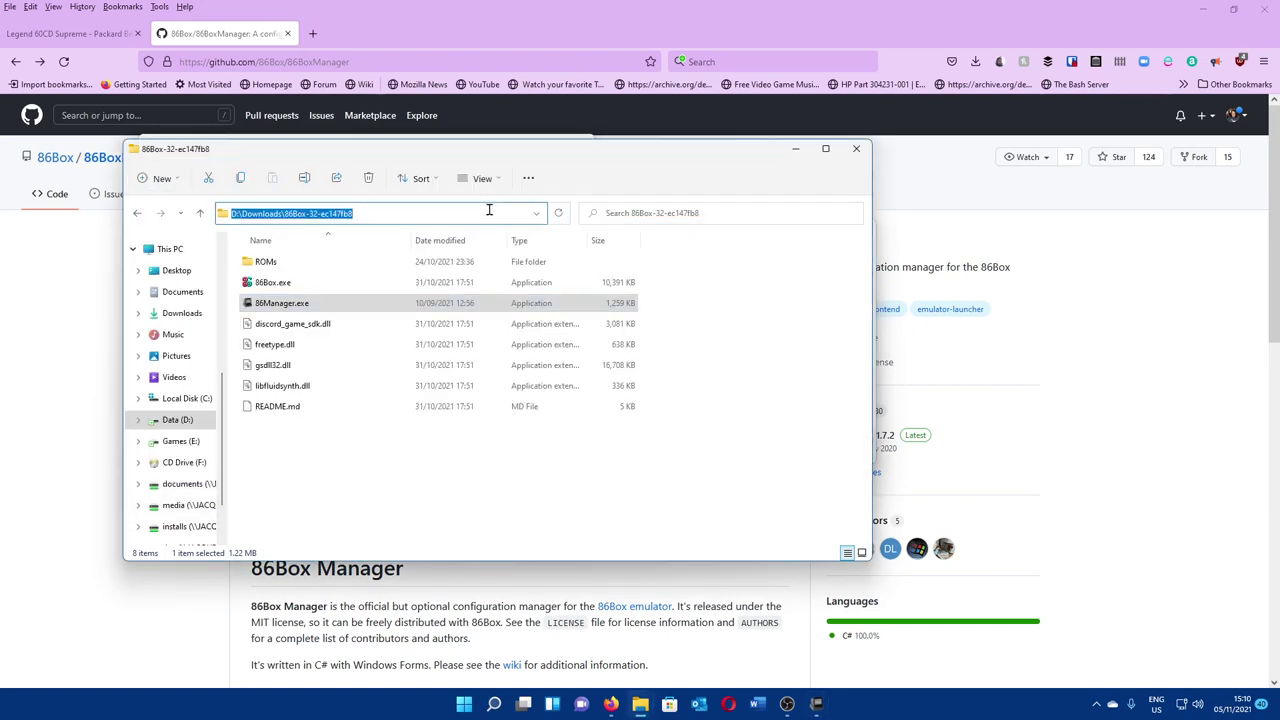
click(621, 175)
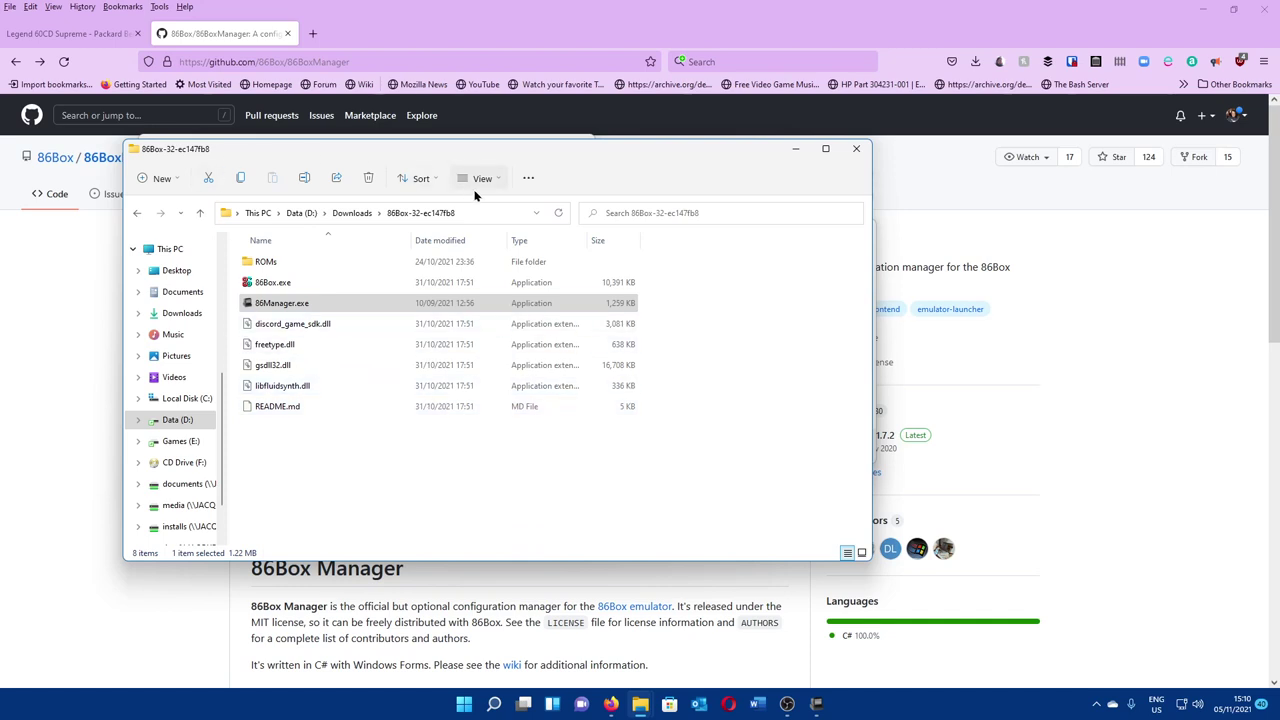
click(495, 213)
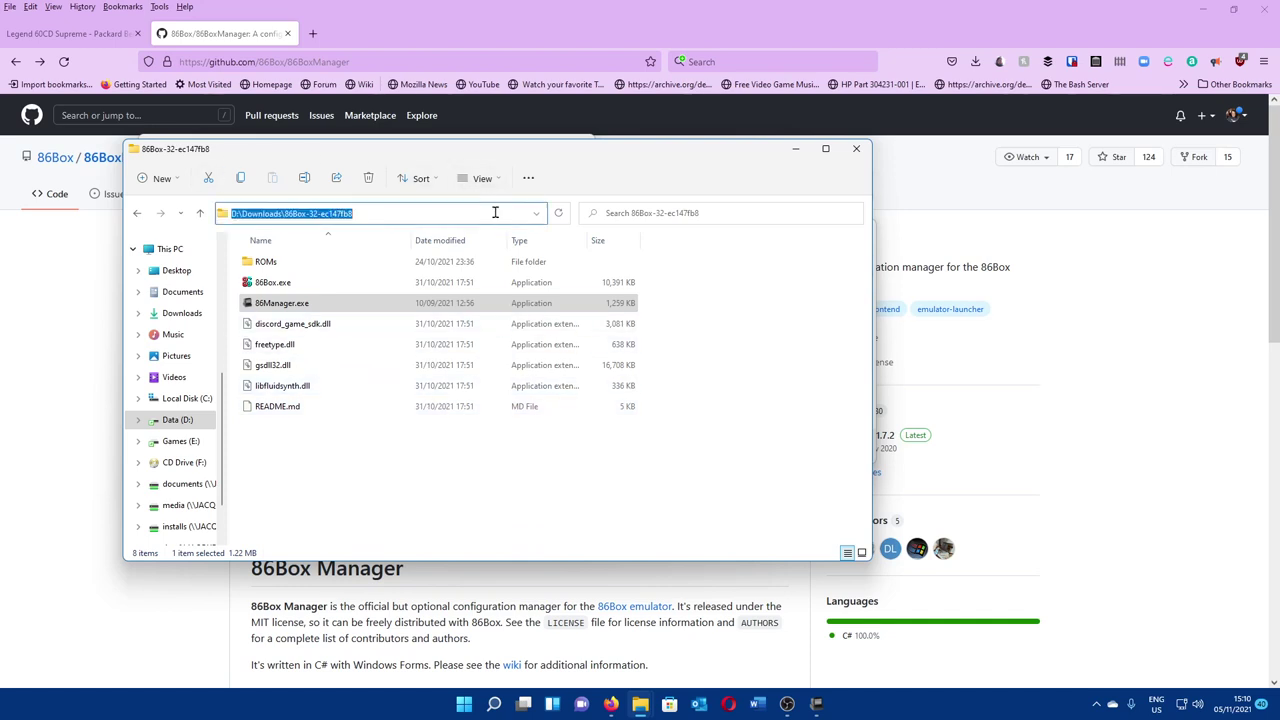
right_click(495, 213)
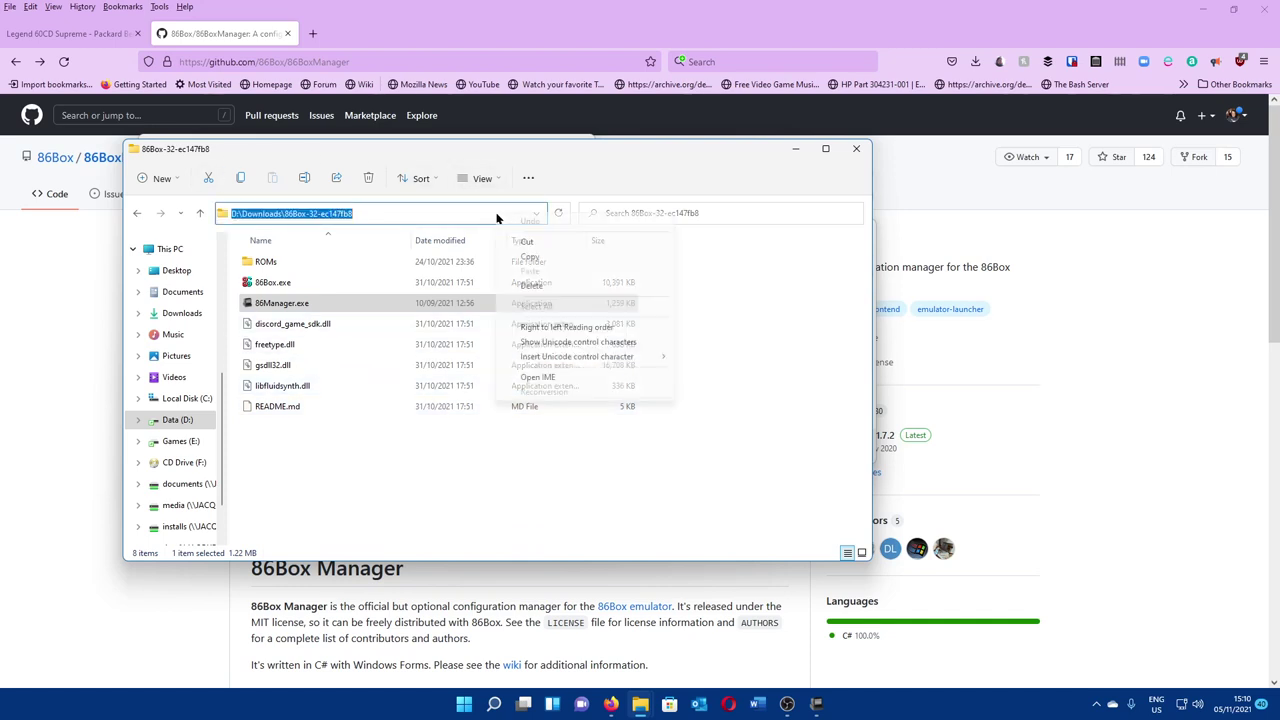
click(580, 256)
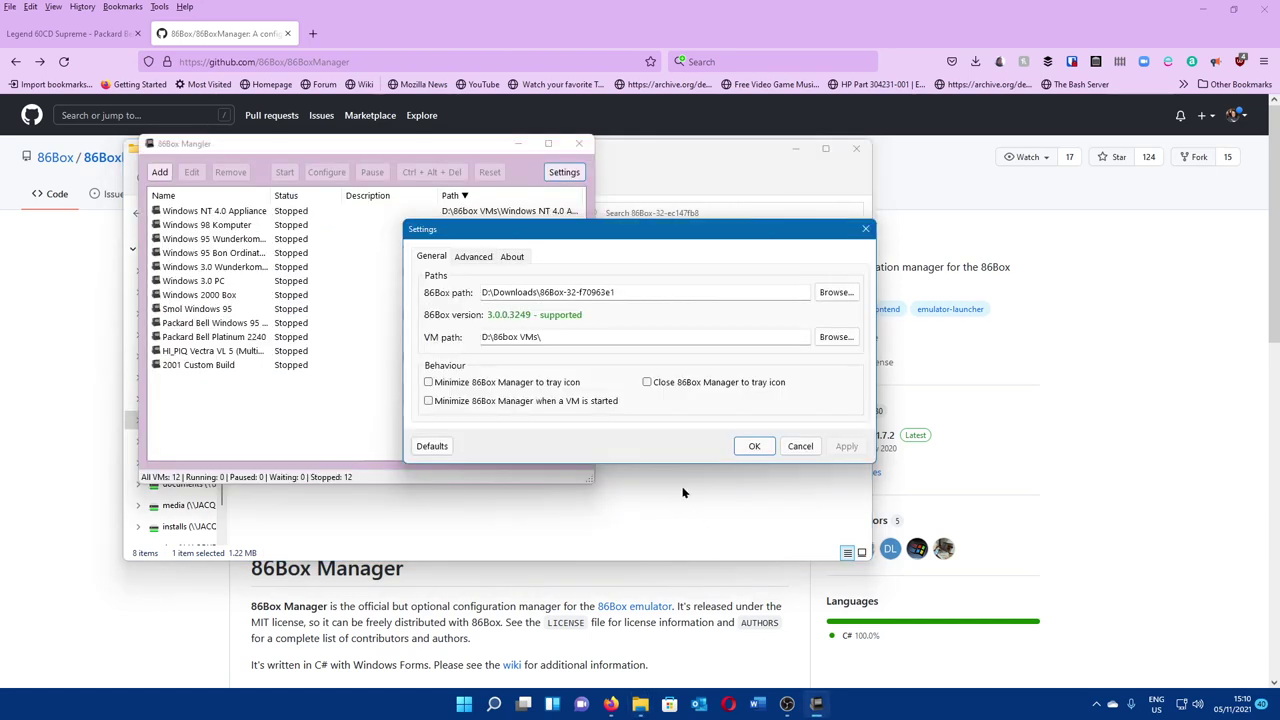
Step: Set the manager's 86Box path to D:\Downloads\86Box-32-ec147fb8, save it, and recheck the detected 86Box version in the settings
drag(660, 294, 329, 271)
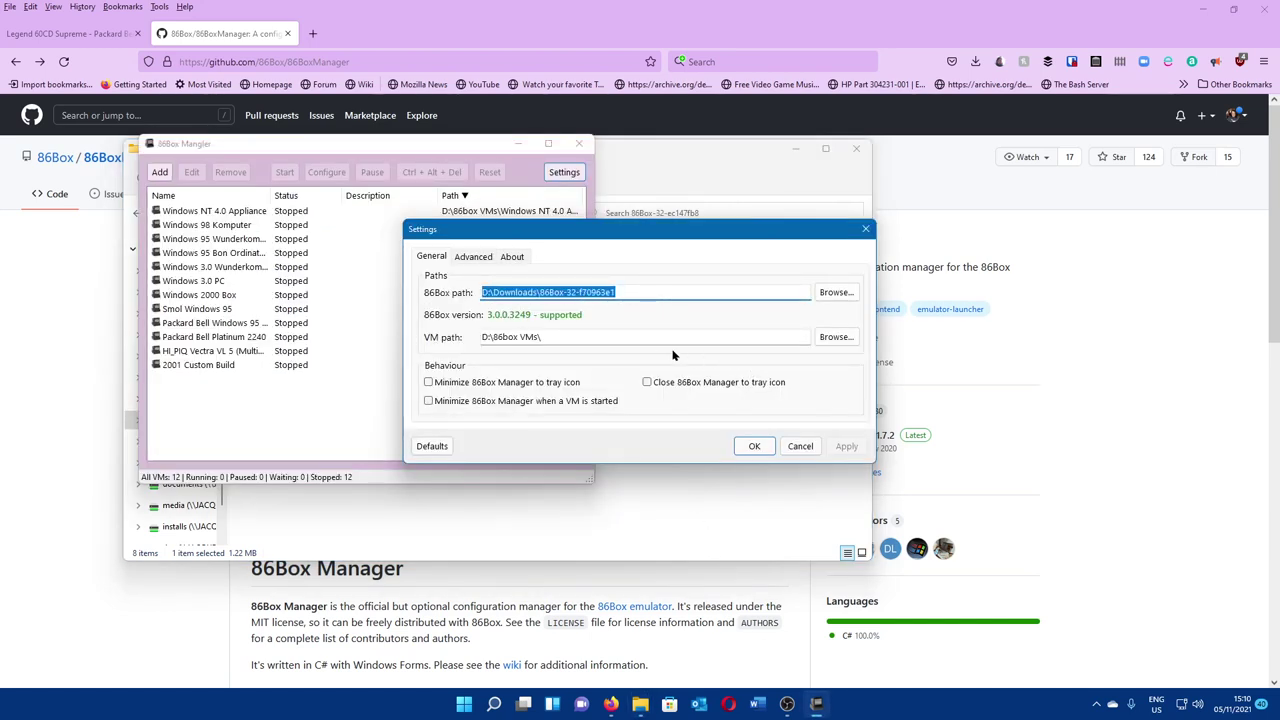
key(ctrl+v)
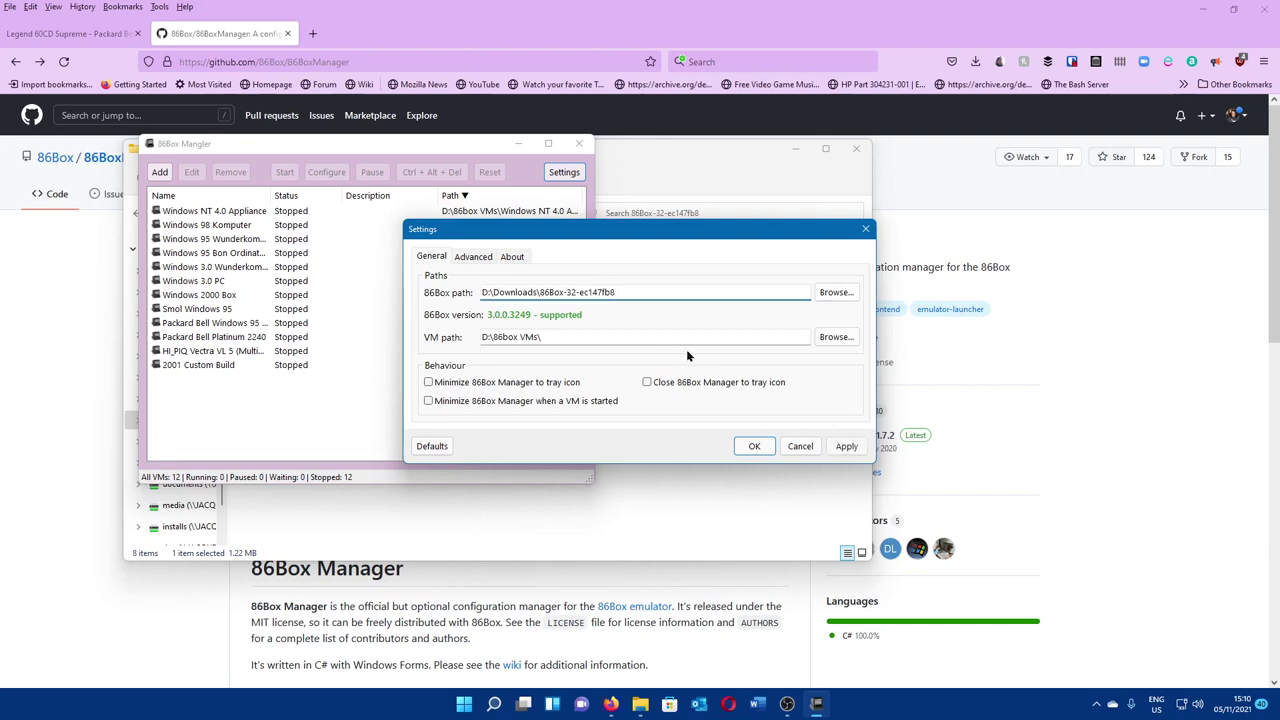
key(Tab)
click(646, 292)
click(743, 447)
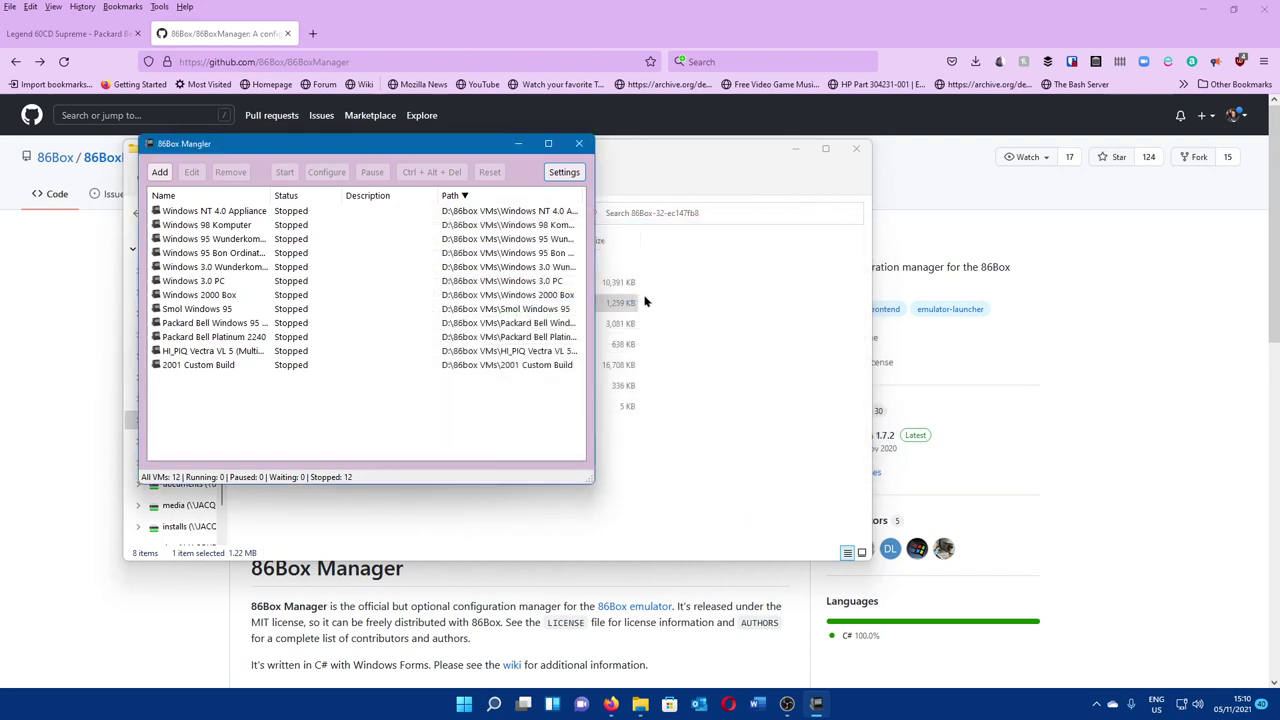
click(564, 173)
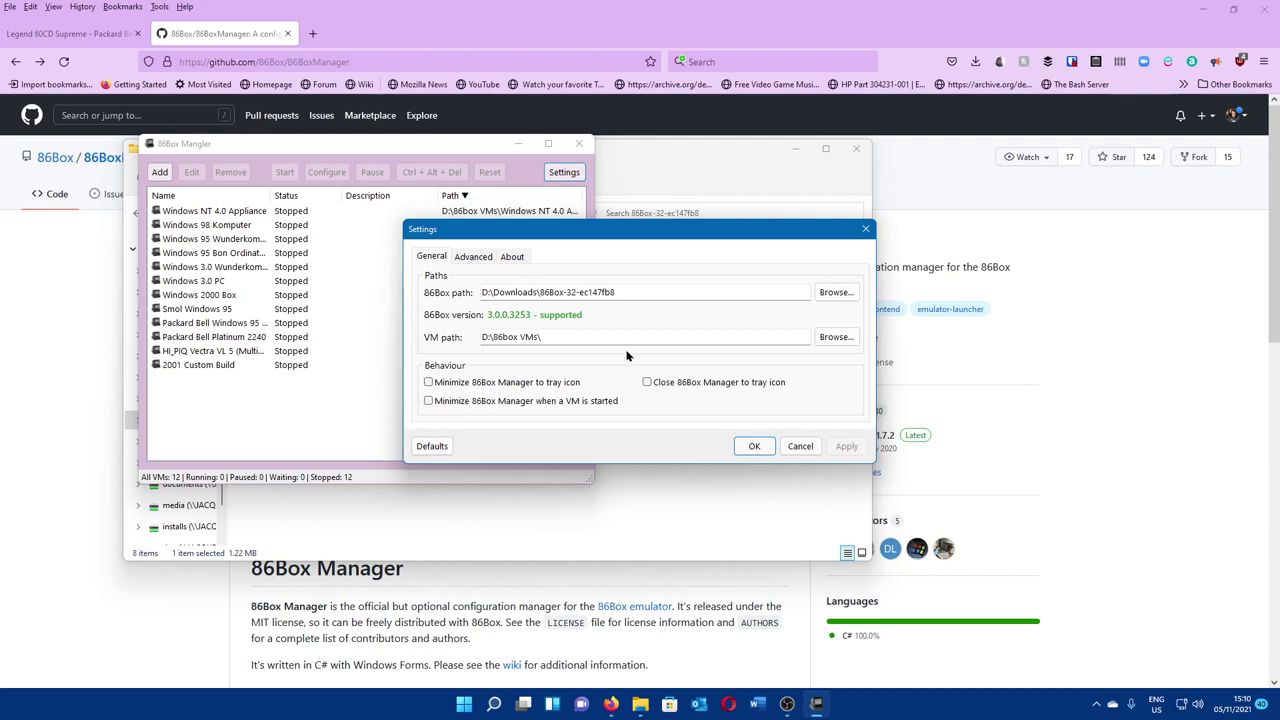
click(753, 446)
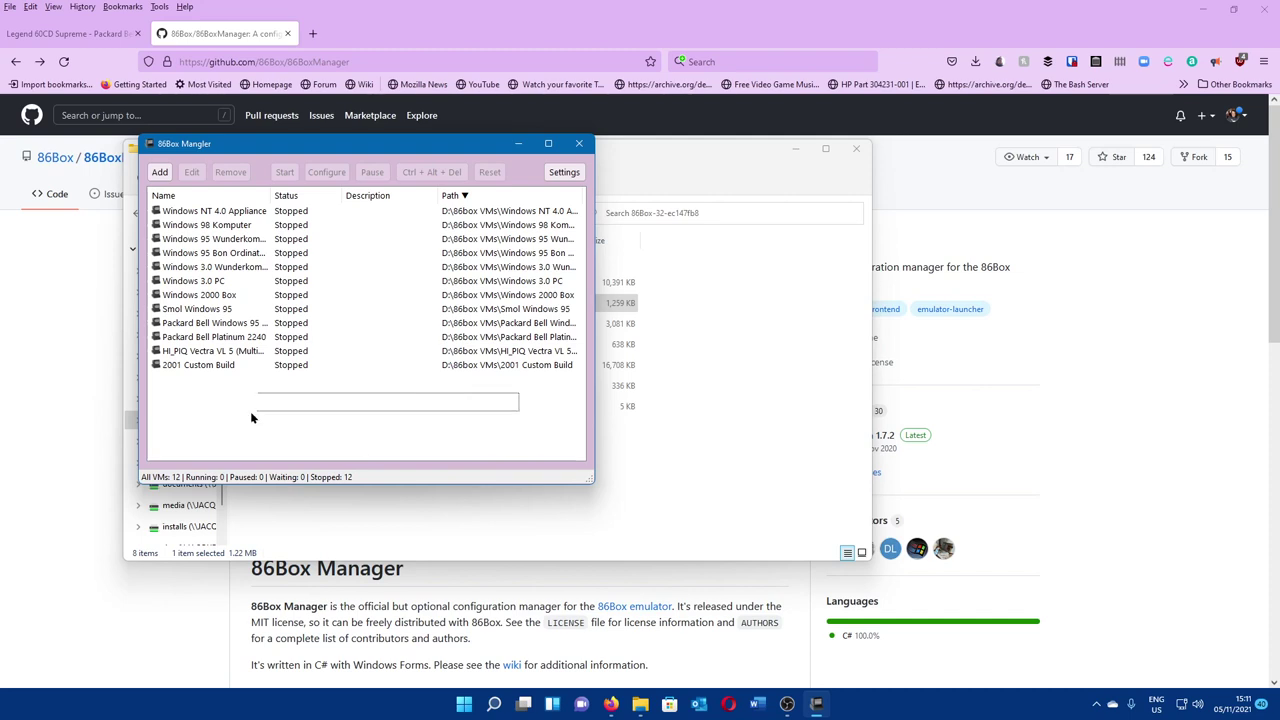
drag(251, 413, 481, 467)
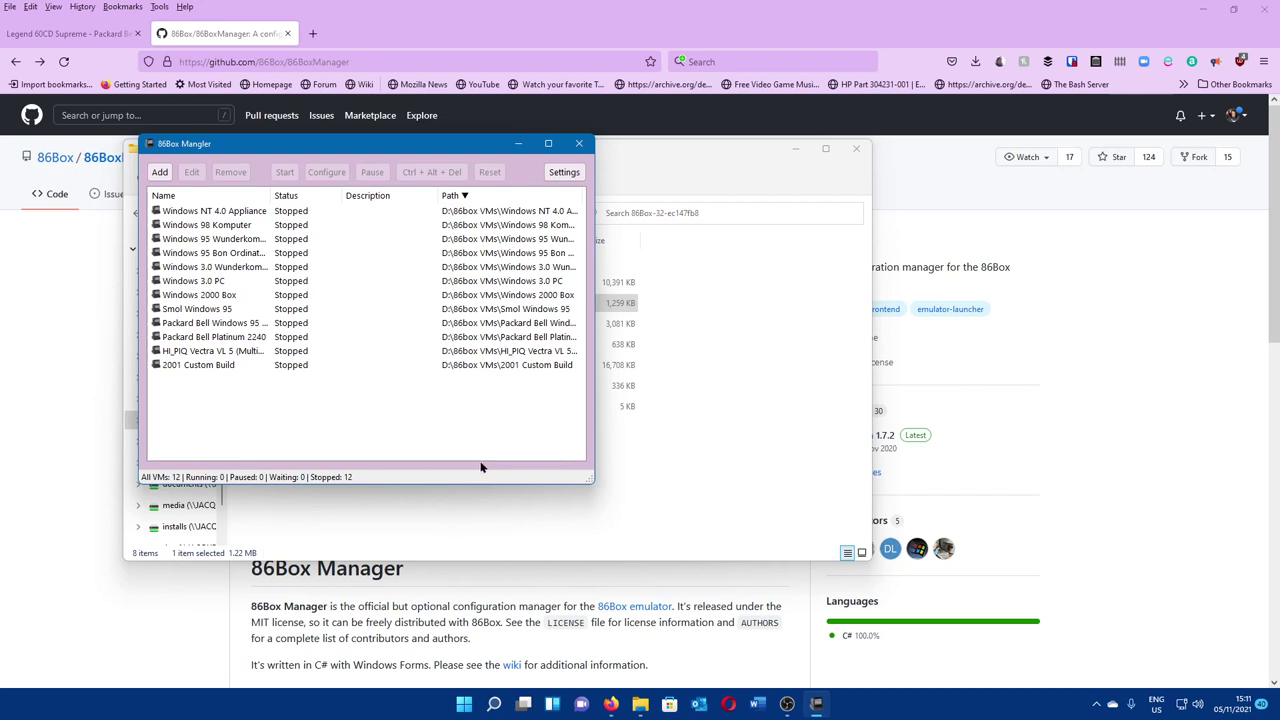
drag(485, 450, 376, 430)
drag(515, 446, 357, 404)
Step: Switch to the browser to review the Legend 60CD Supreme specifications, view the sealed PC's photo at full size, and return to the article
mouse_move(790, 712)
click(46, 28)
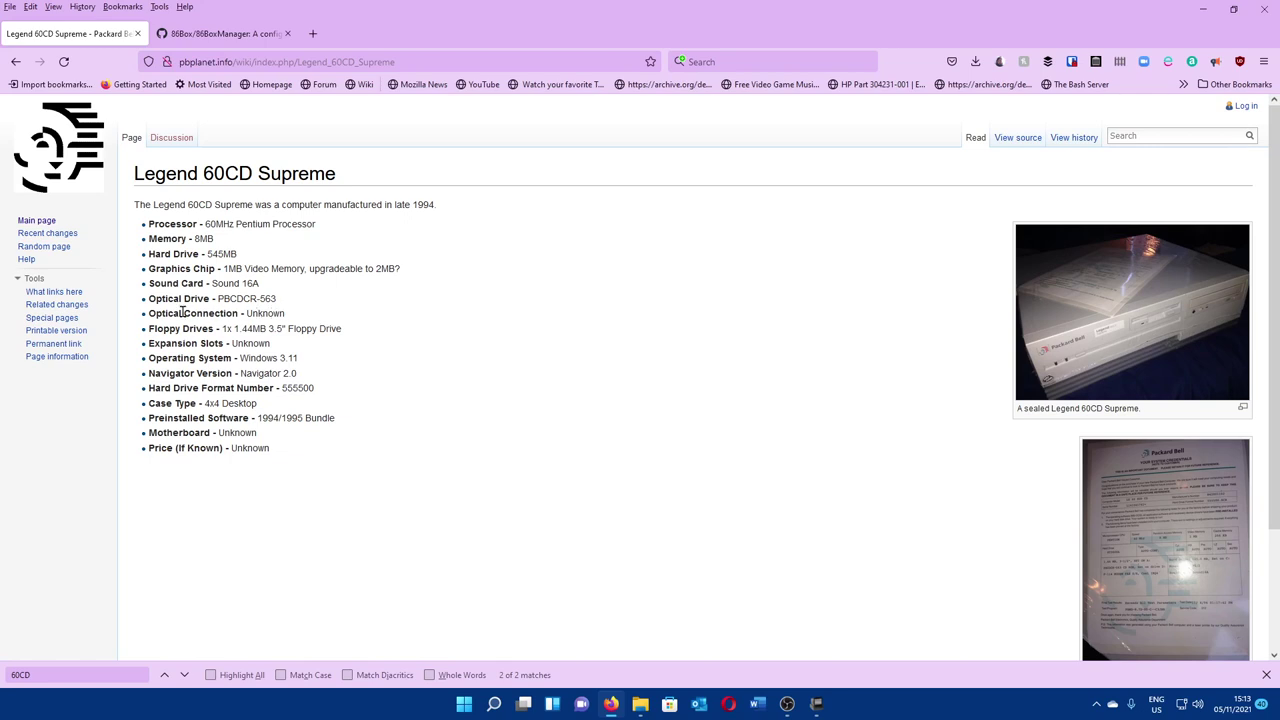
double_click(296, 283)
click(300, 284)
click(1110, 343)
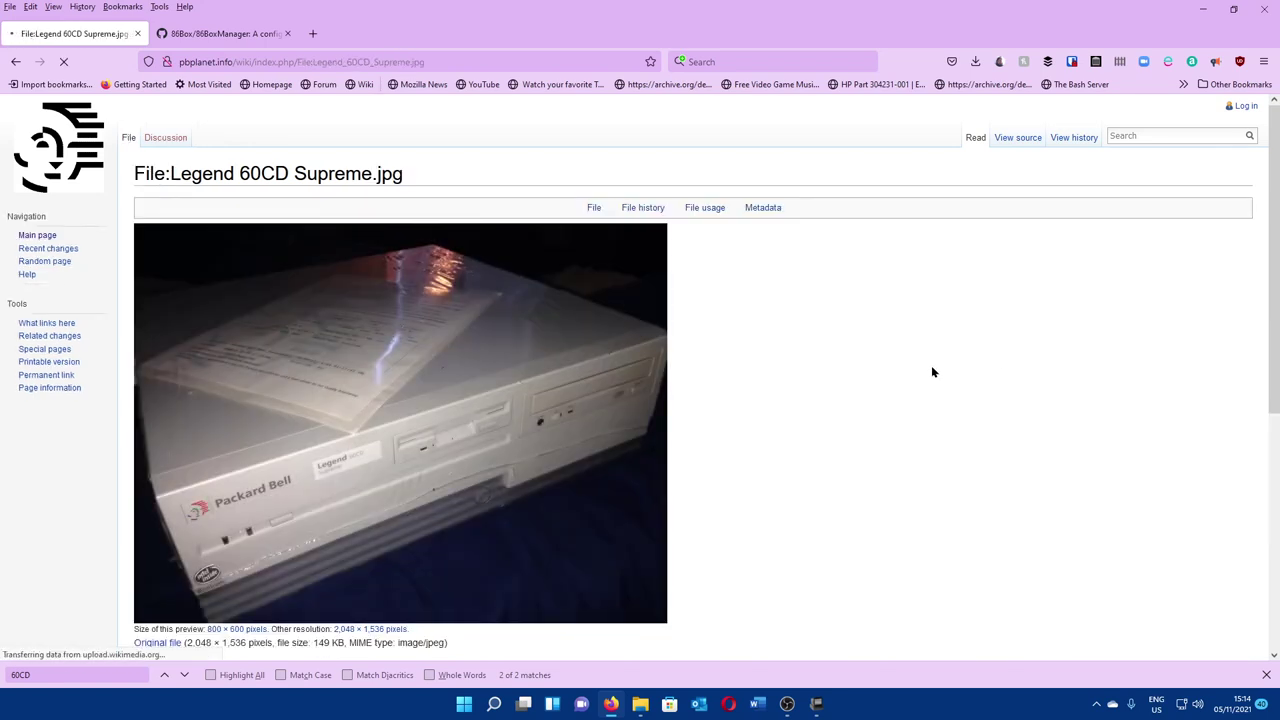
click(586, 432)
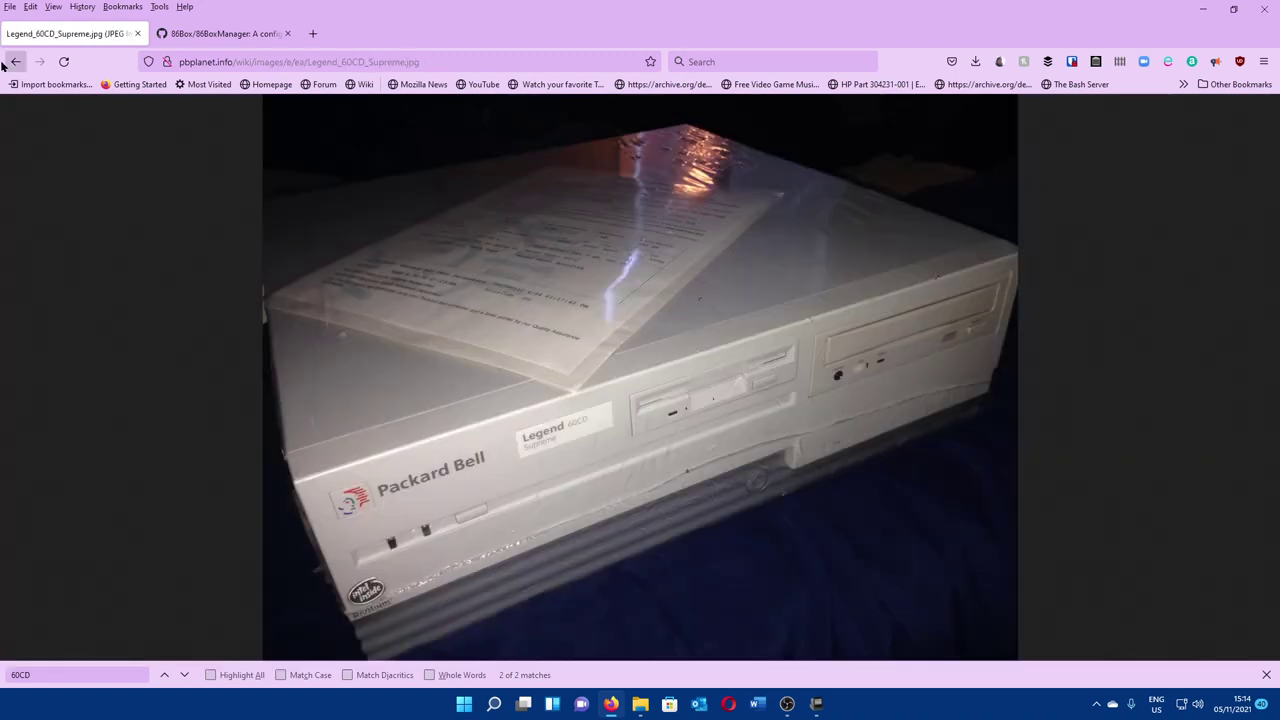
click(15, 62)
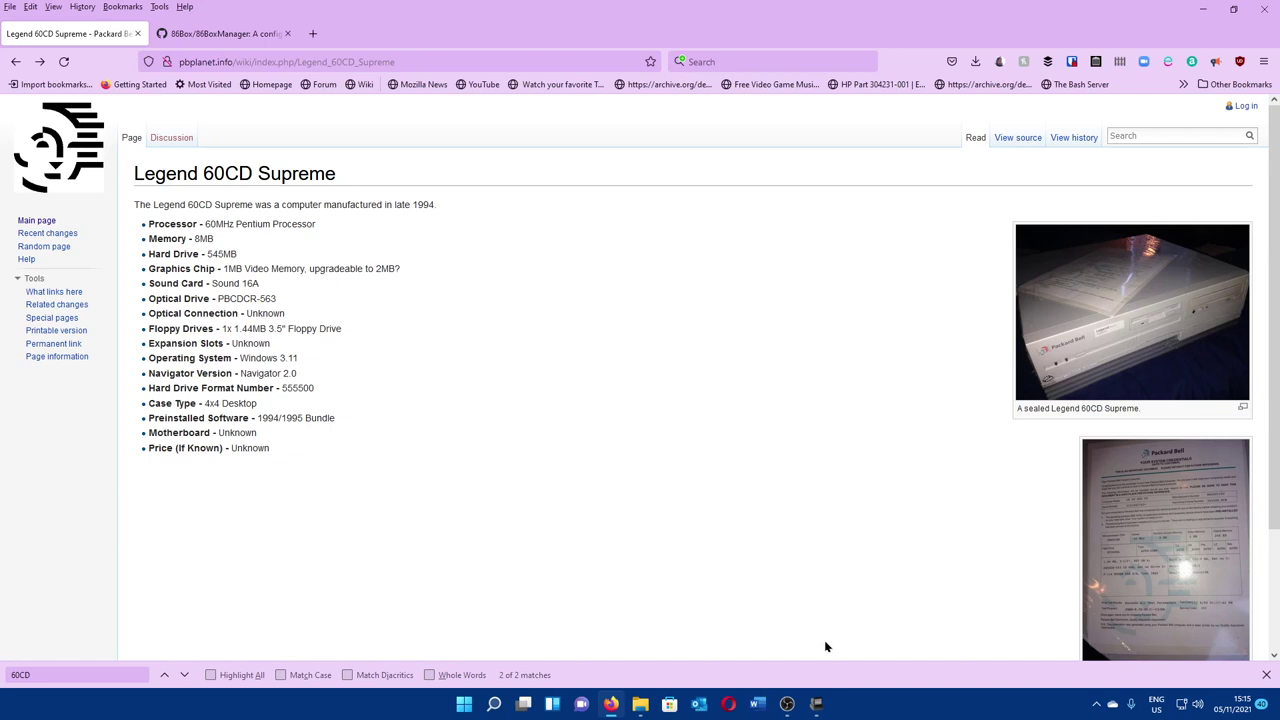
Step: Bring up 86Box Manager and clear the browser and OBS windows out of its way
mouse_move(818, 703)
click(844, 658)
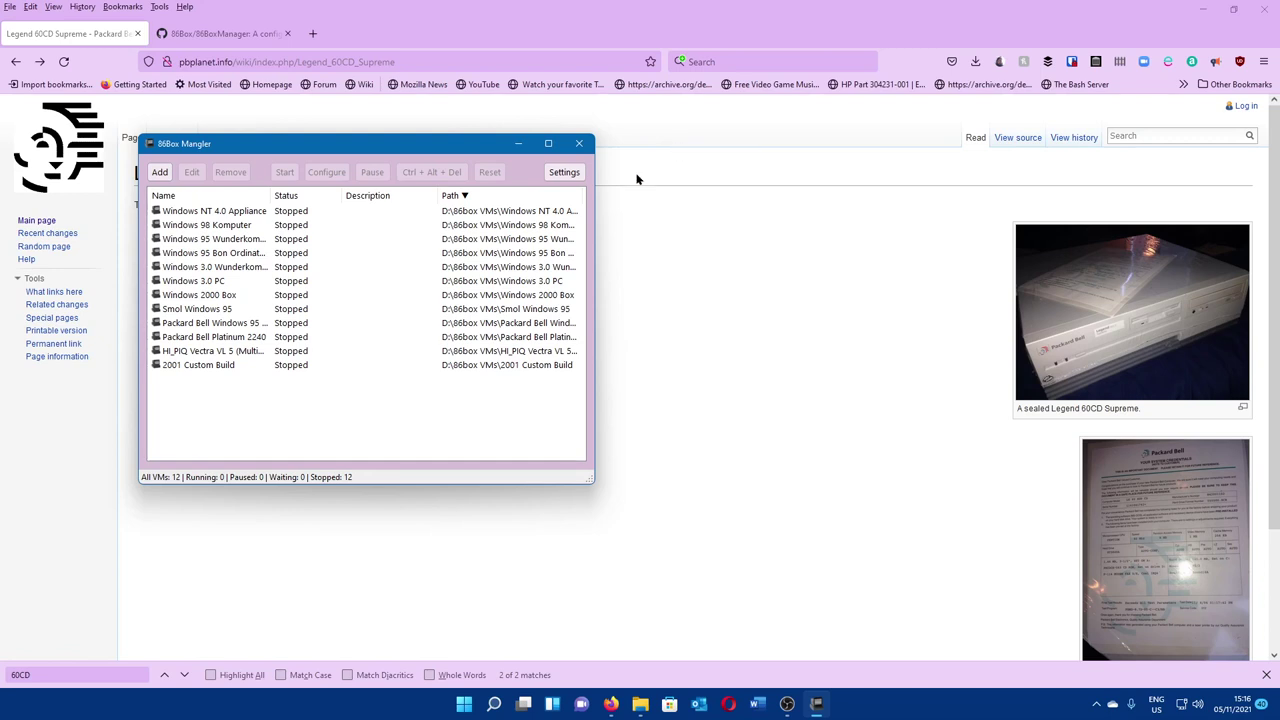
click(172, 176)
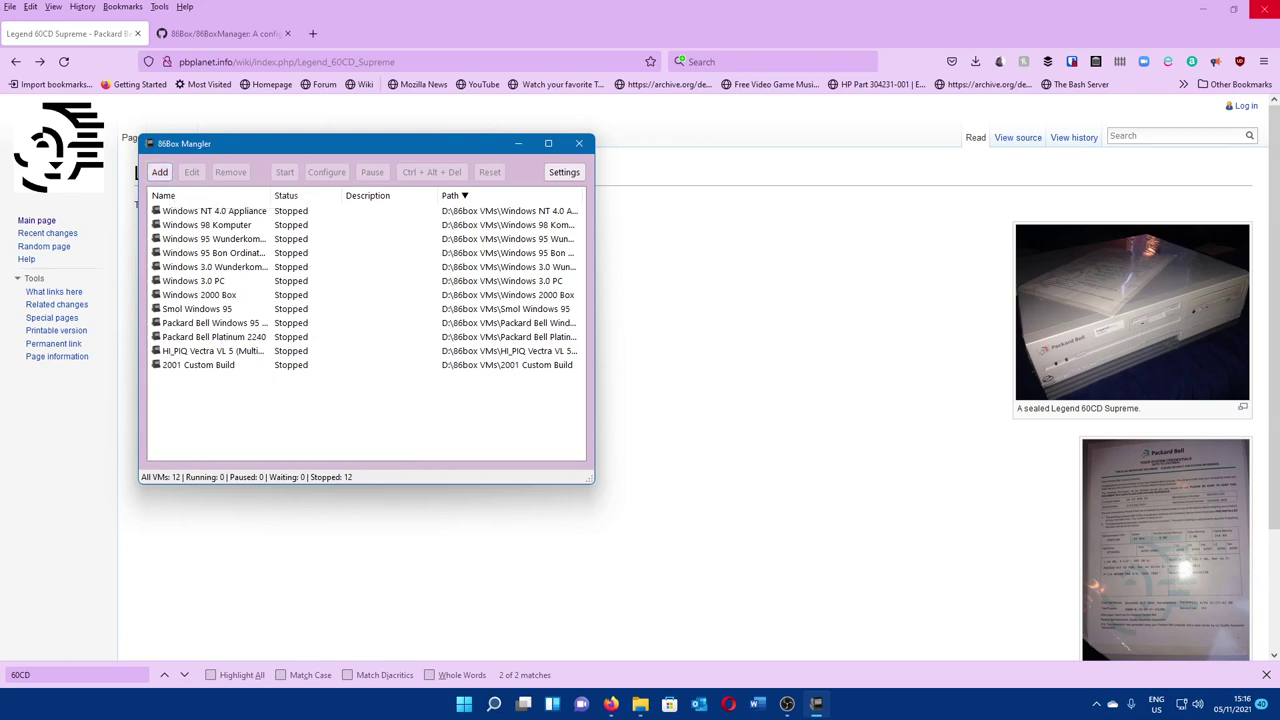
click(1232, 10)
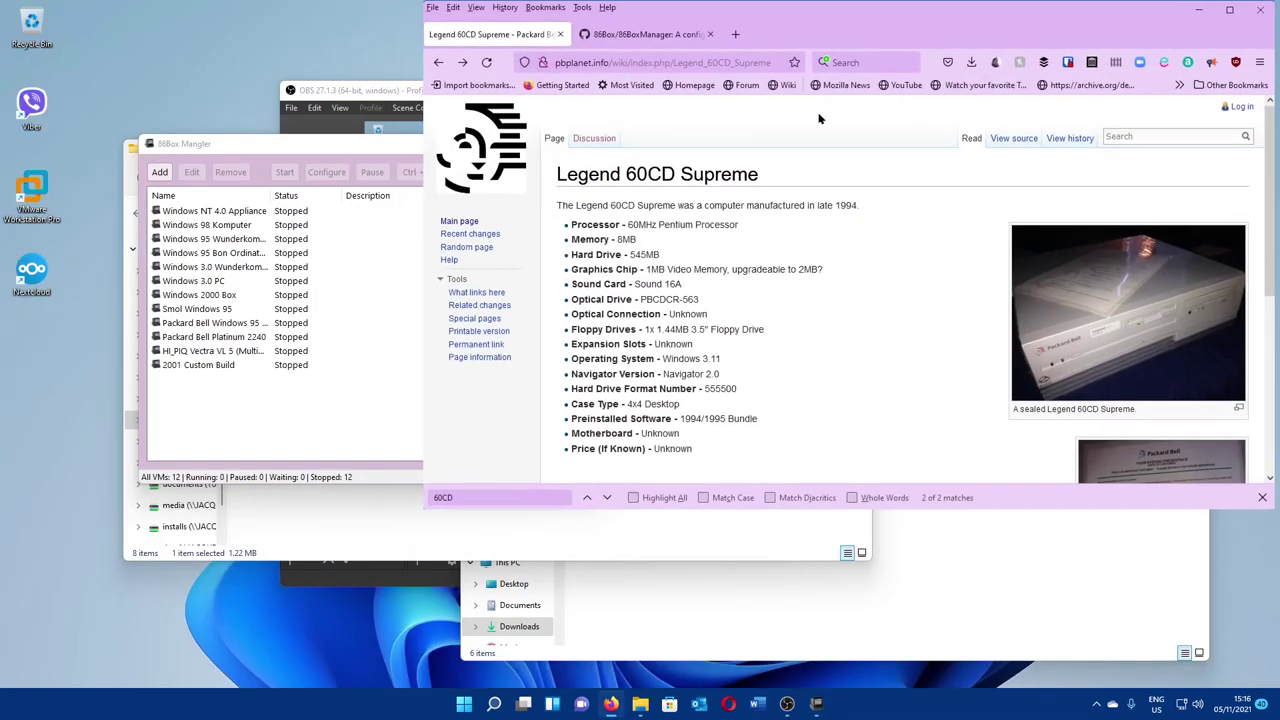
click(1230, 10)
click(1206, 10)
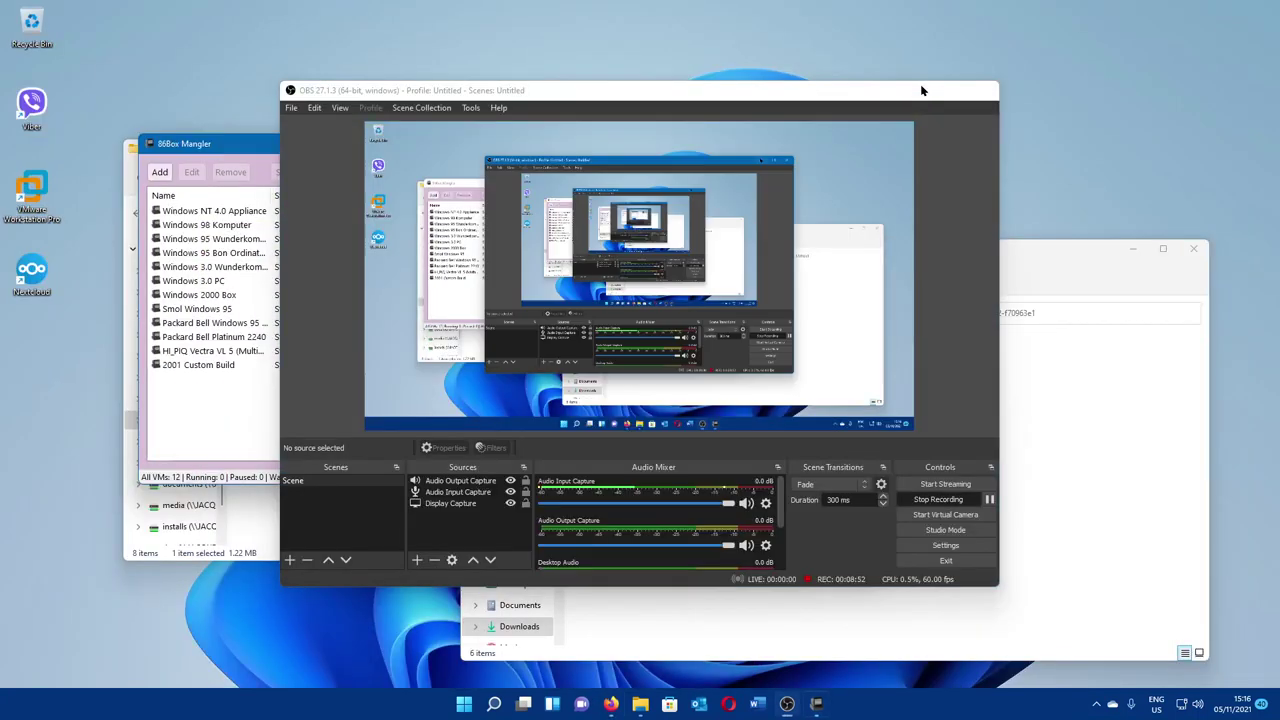
click(921, 88)
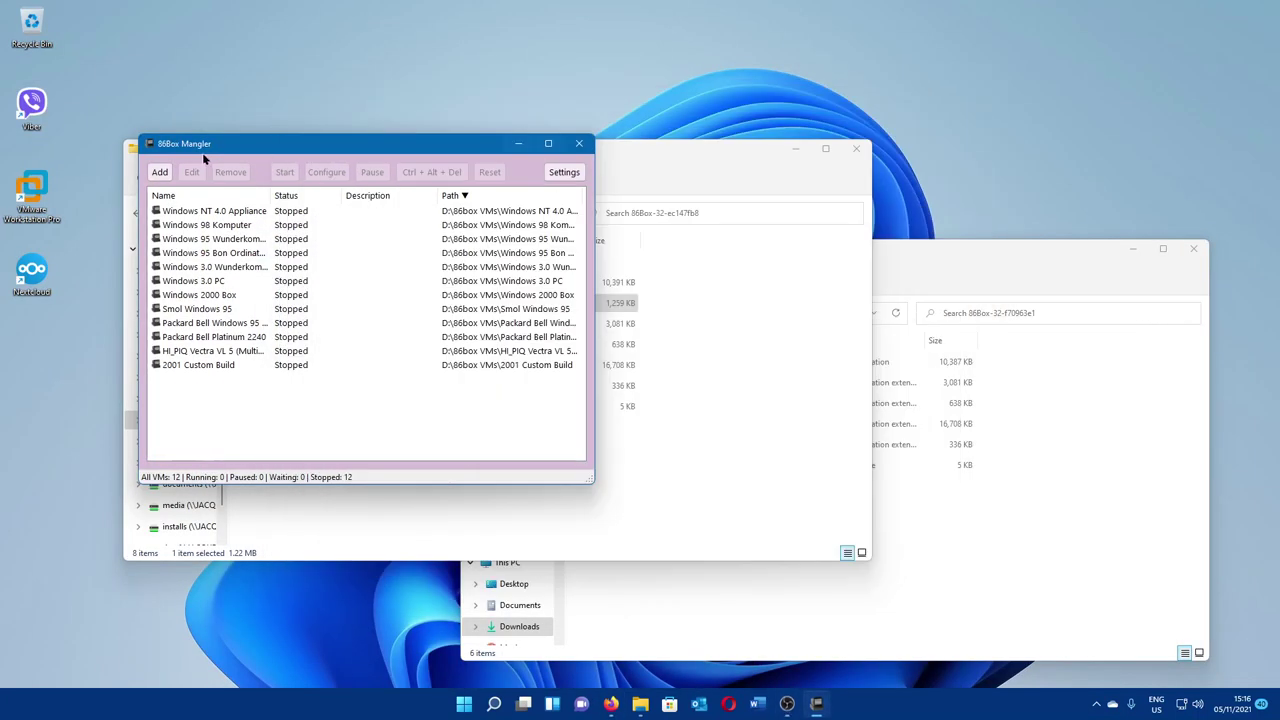
Step: Add a virtual machine named Packard Bell Legend 60CD Supreme, described as Virtual PB LG 60CD SUPR, with immediate configuration enabled
click(162, 172)
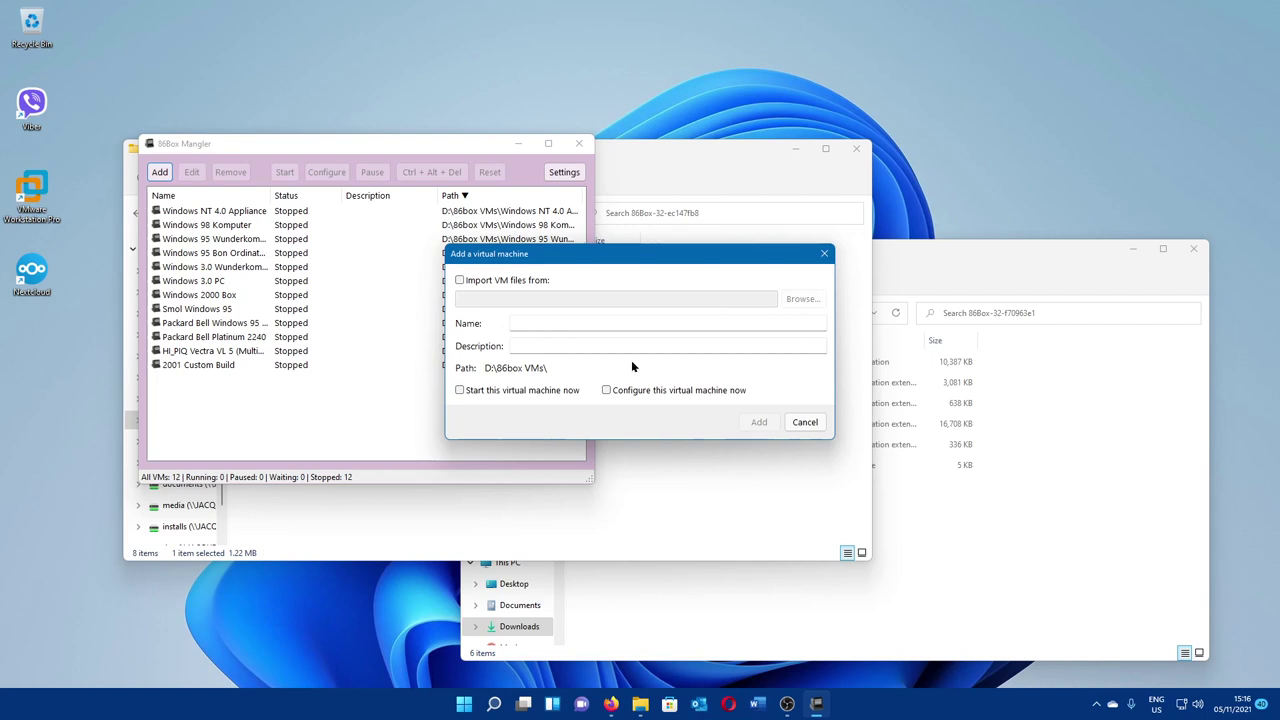
text(Pa)
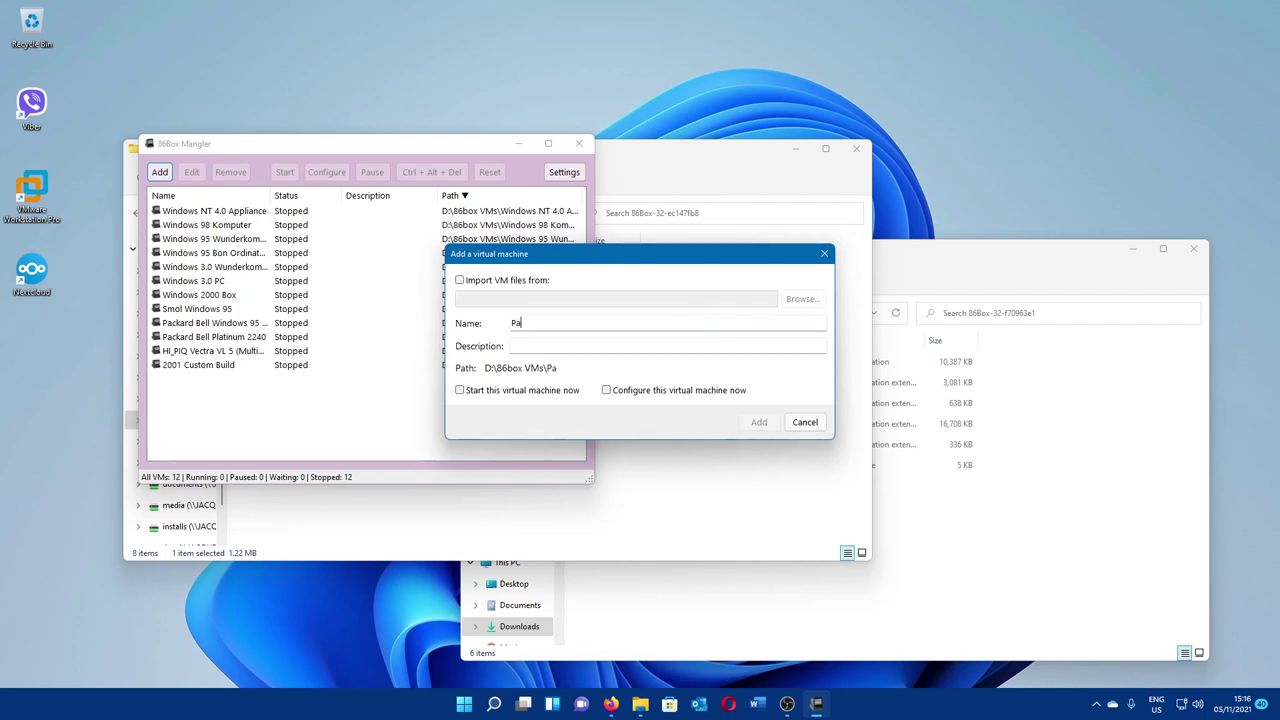
text(ckard Bell Leg)
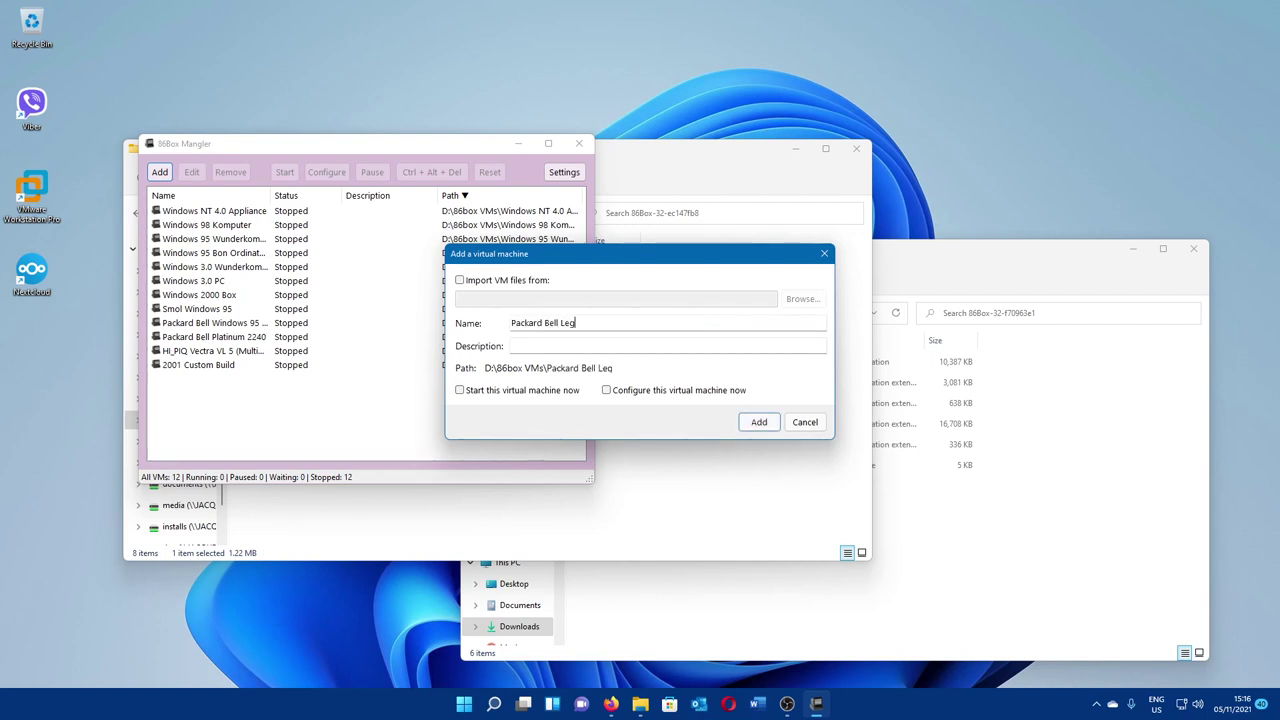
text(end 60CD Supreme)
click(512, 346)
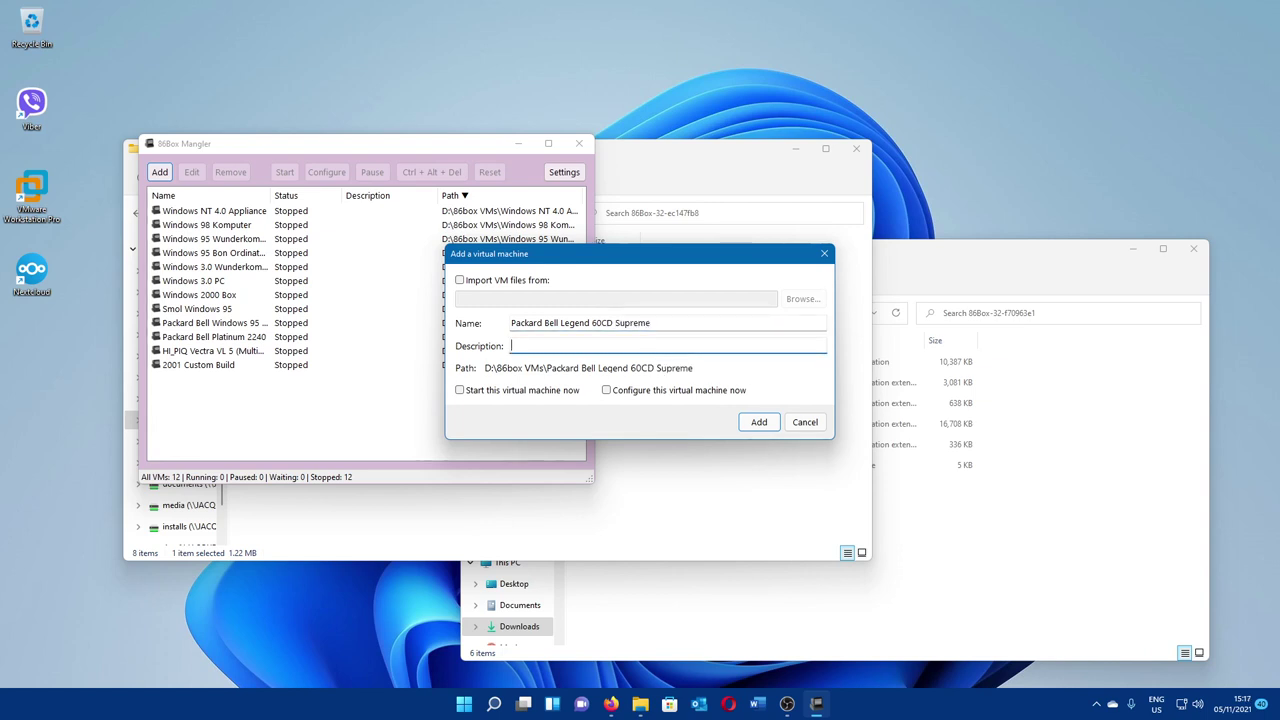
text(Virtual PB LG 60CD SUPR)
click(650, 390)
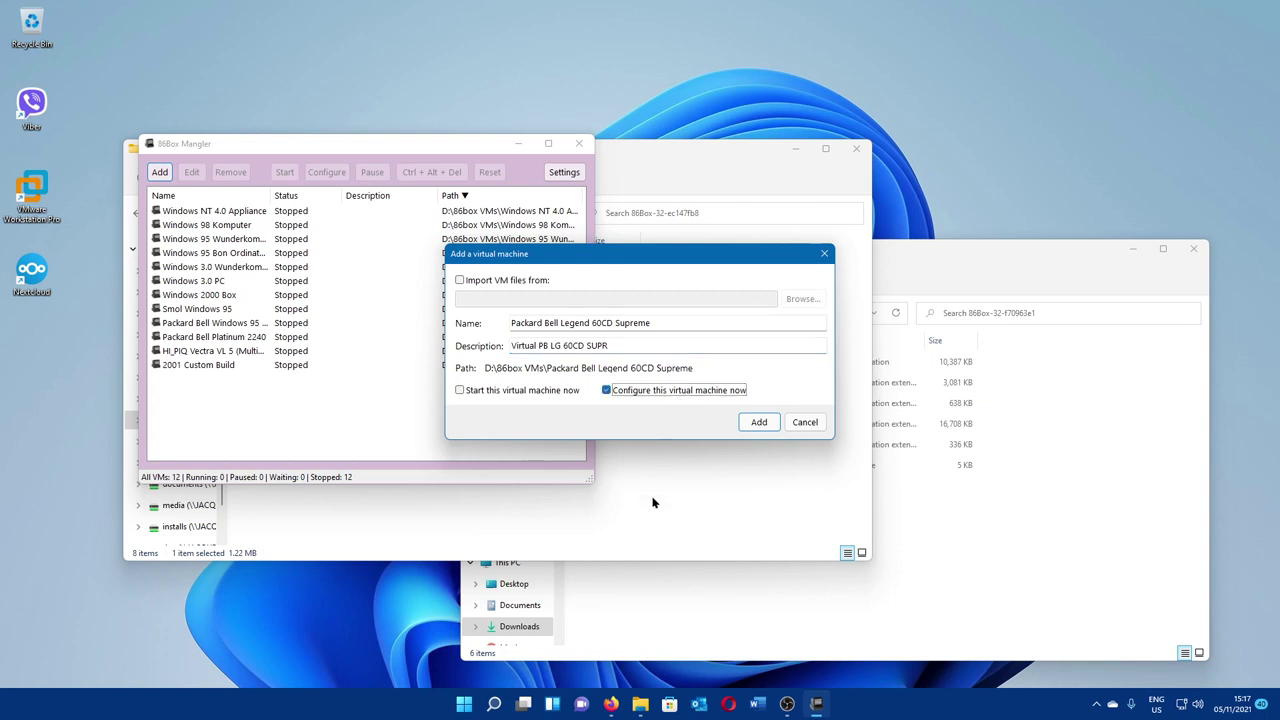
key(space)
click(756, 422)
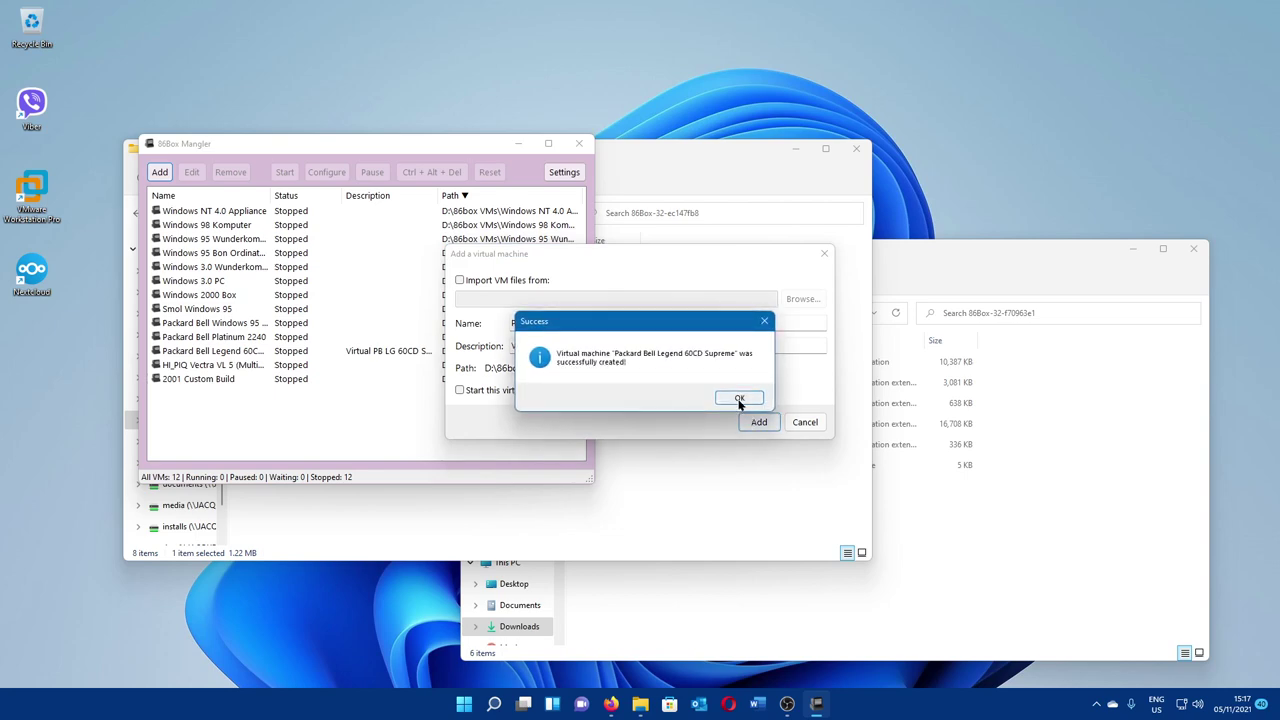
click(742, 397)
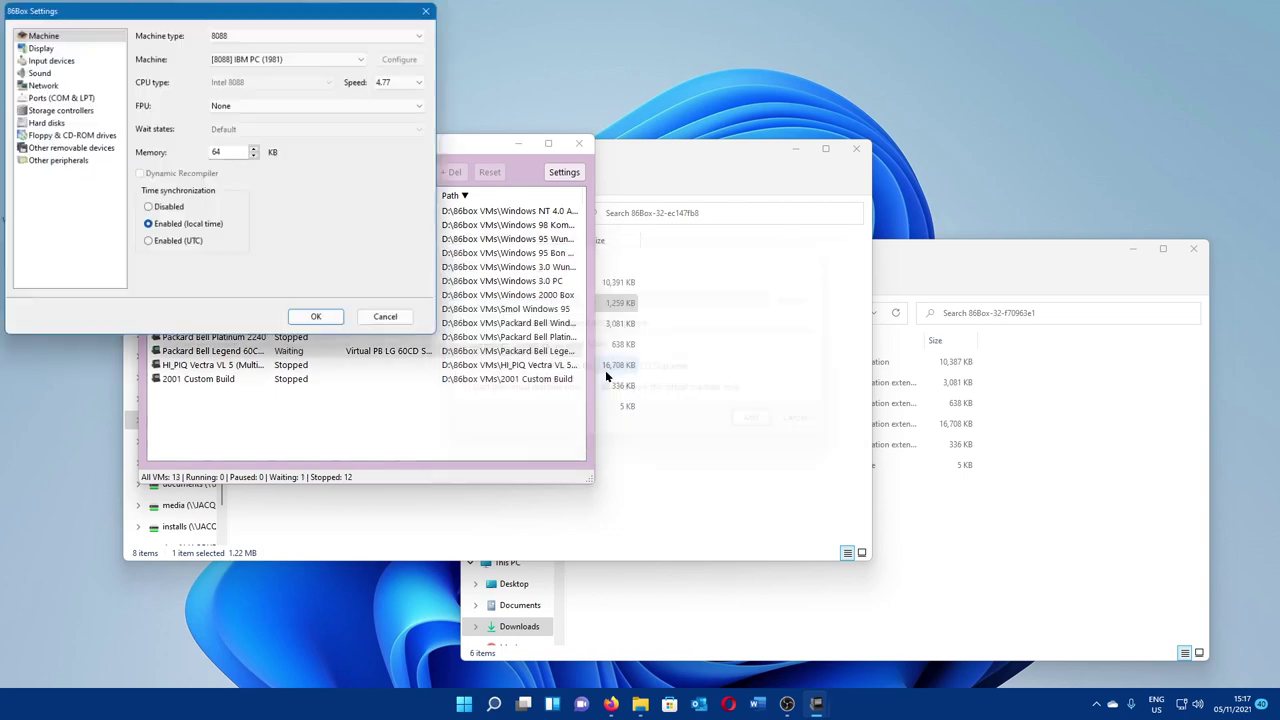
Step: Set the machine type to Socket 4 and the machine to [i430LX] Packard Bell PB520R
drag(236, 8, 541, 141)
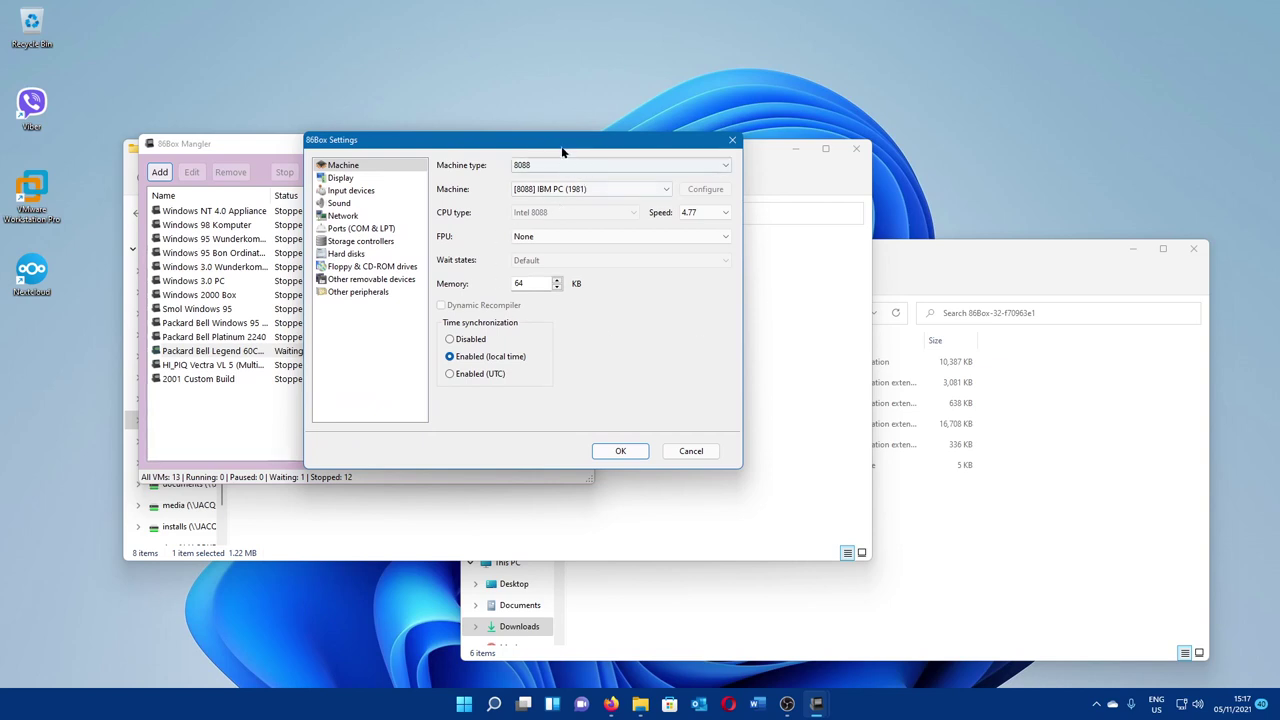
click(725, 166)
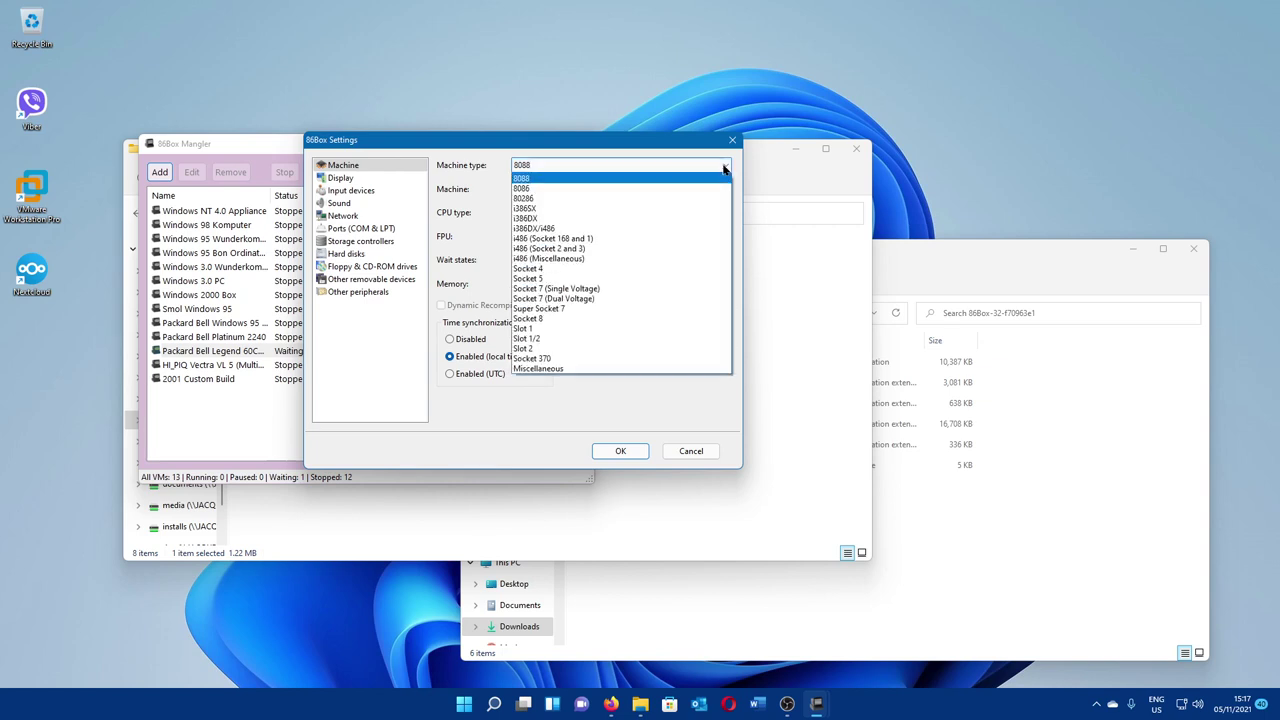
click(724, 168)
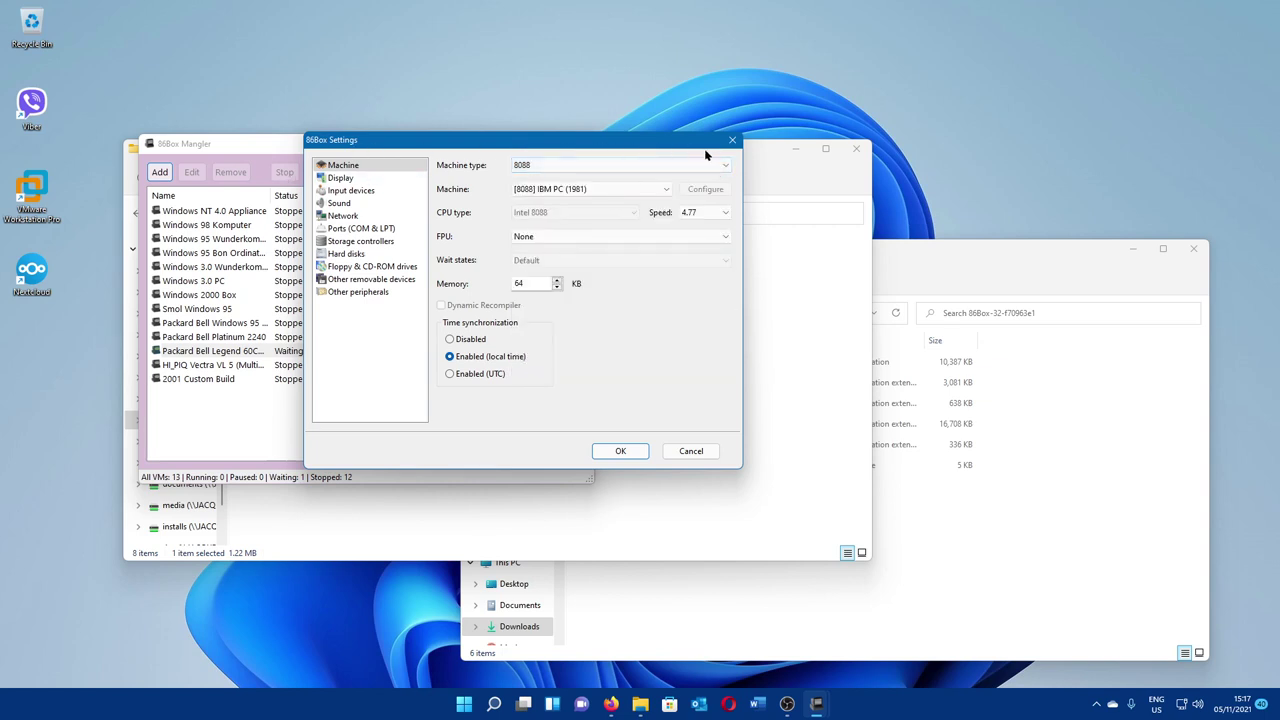
click(722, 166)
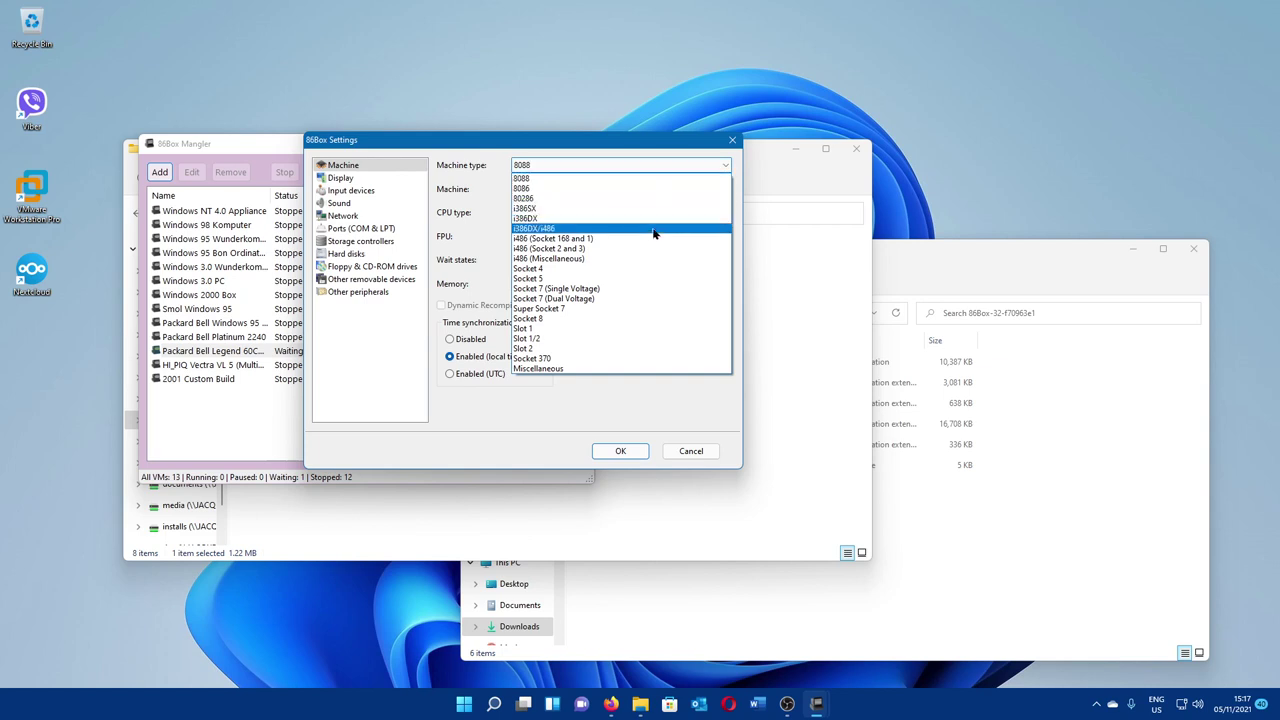
click(643, 270)
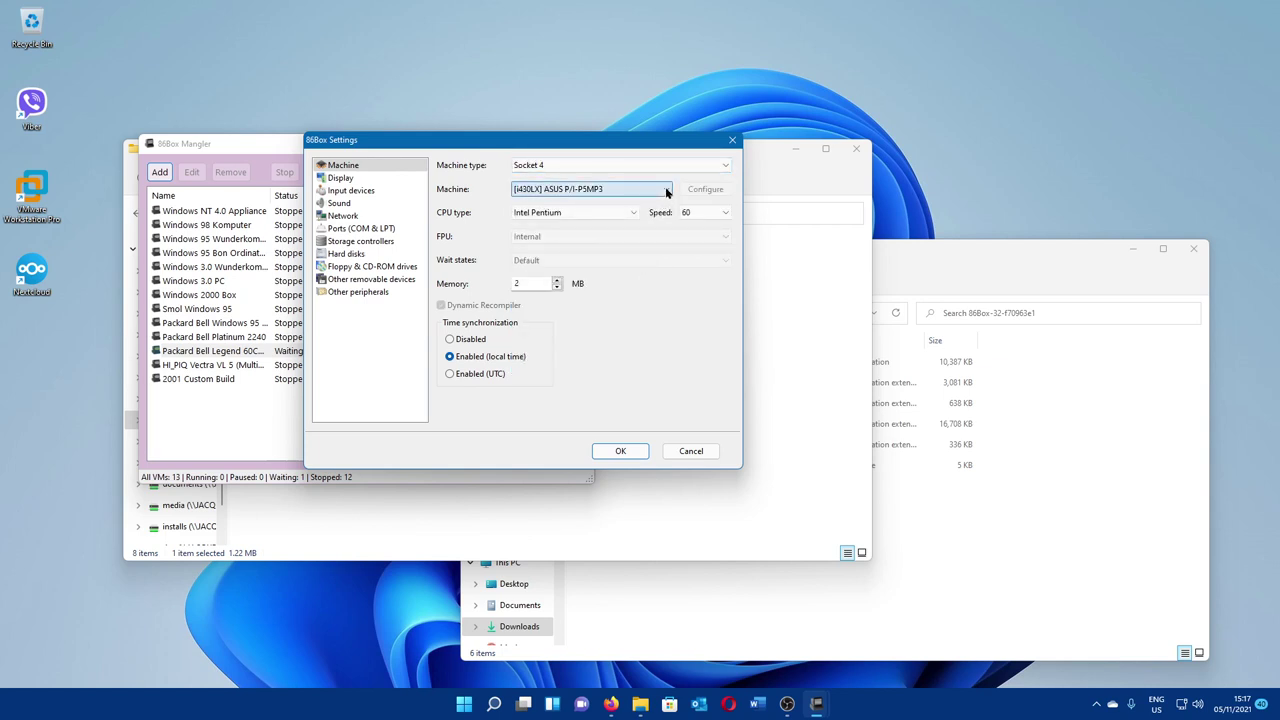
click(527, 188)
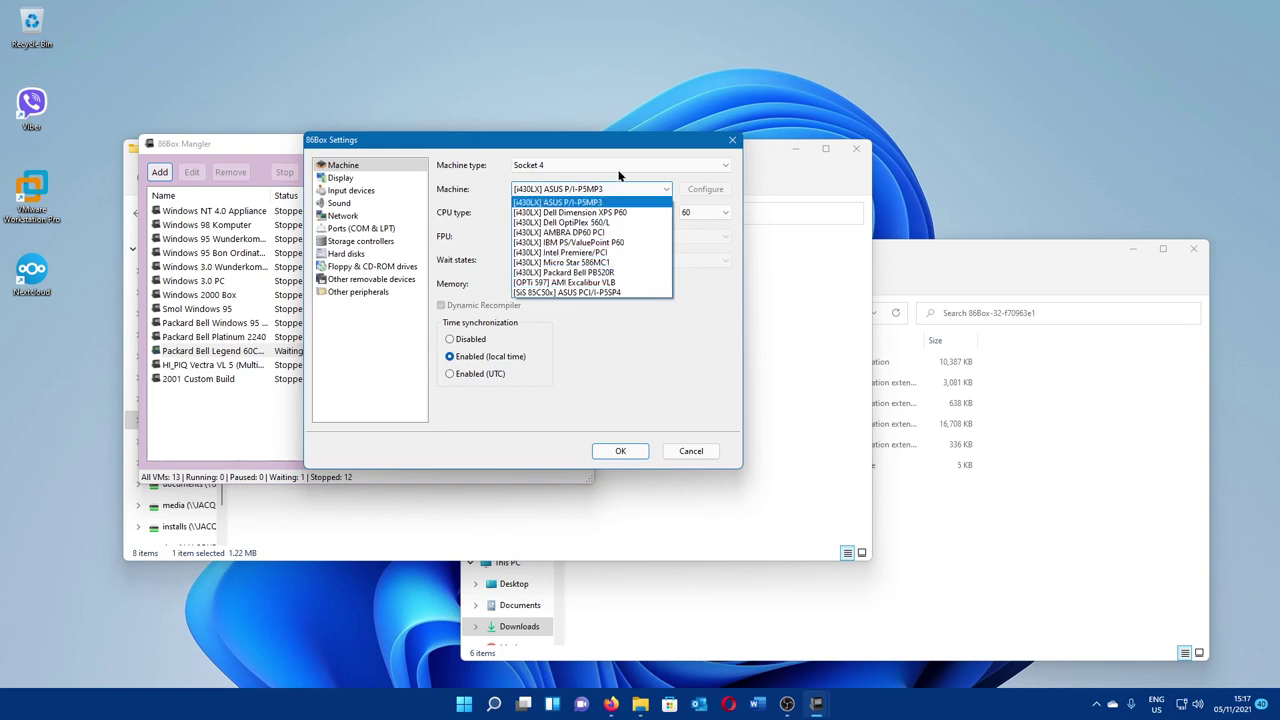
click(612, 272)
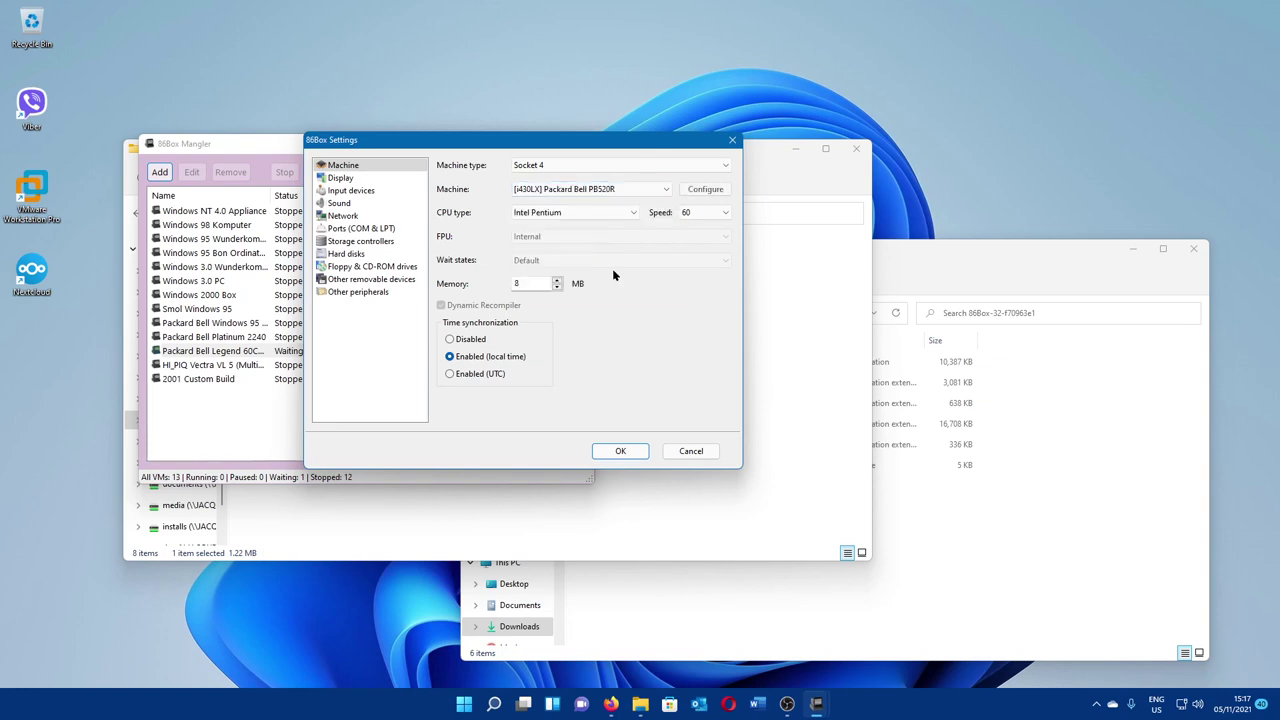
Step: Configure the PB520R's on-board Cirrus Logic CL-GD 5434-4 graphics with a 4 MB memory size
click(703, 190)
click(532, 199)
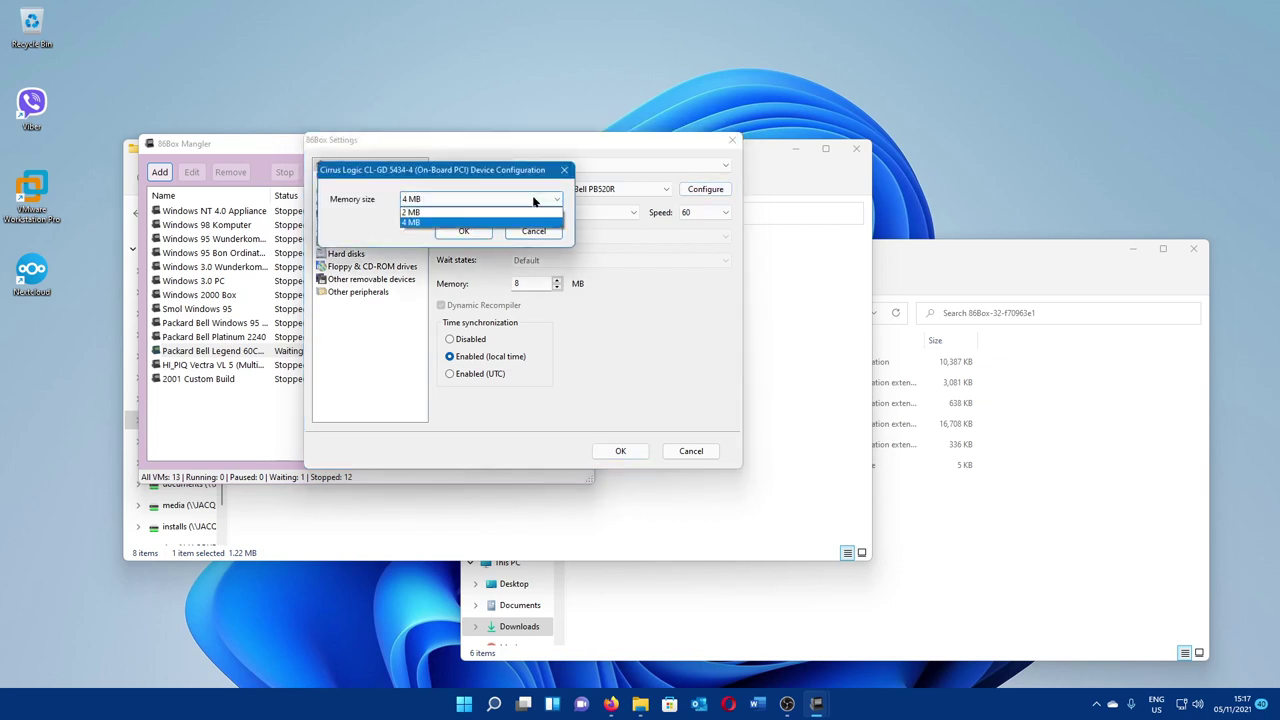
click(533, 201)
click(531, 202)
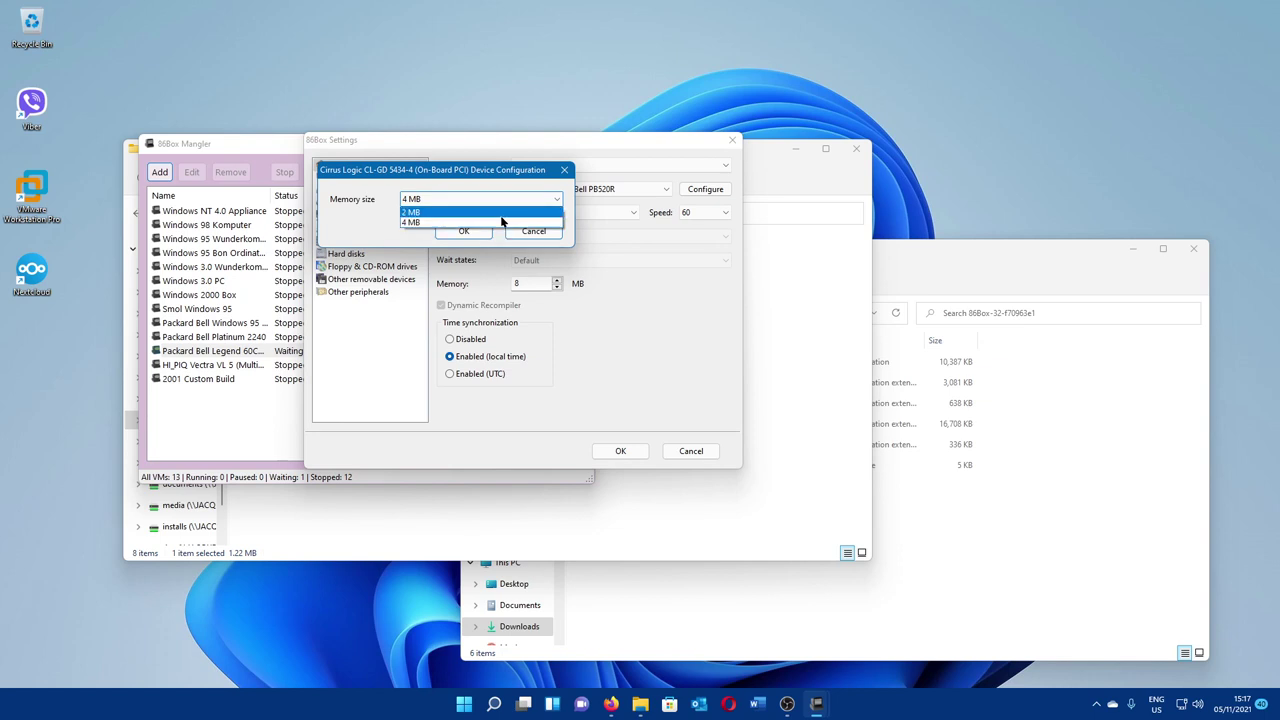
click(490, 222)
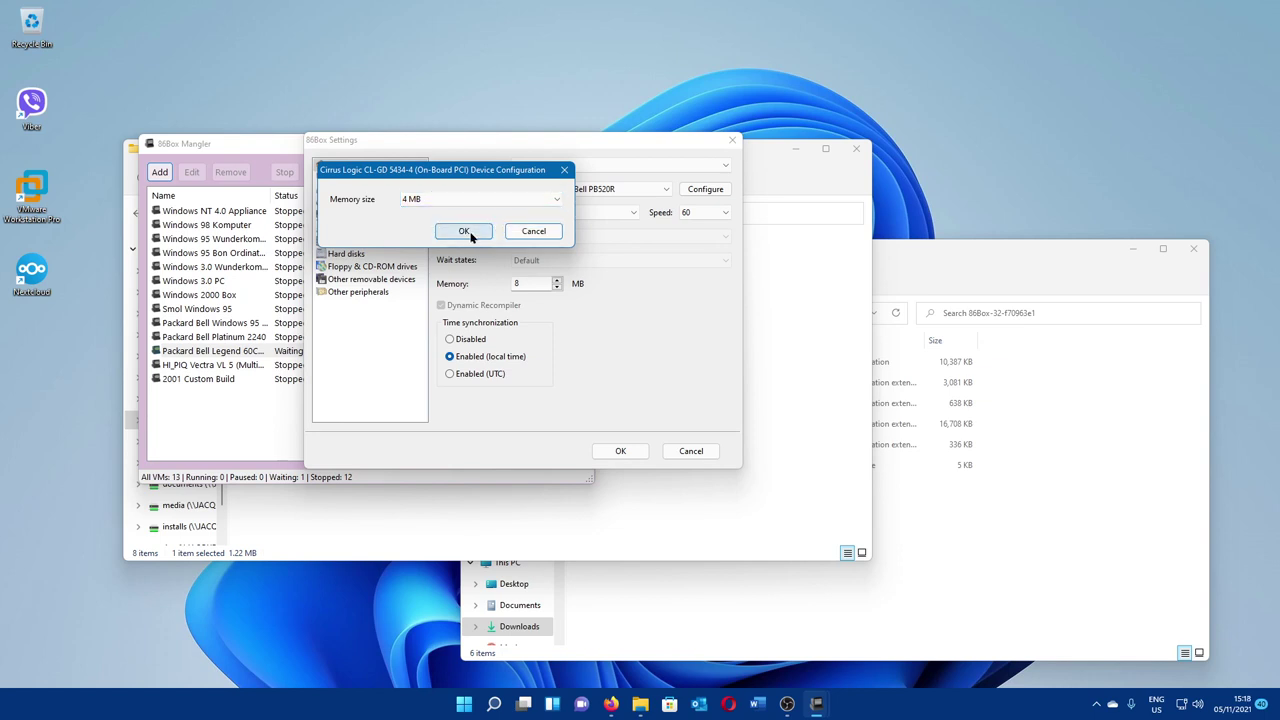
click(487, 206)
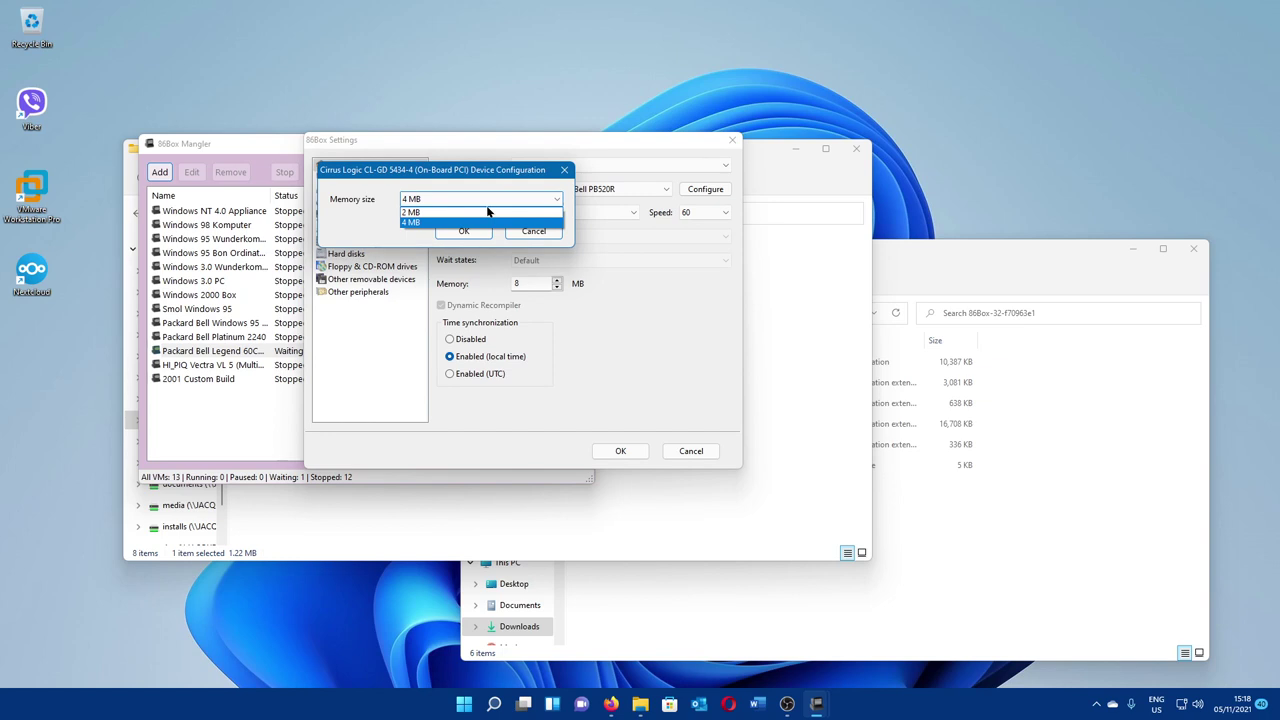
click(477, 230)
click(476, 235)
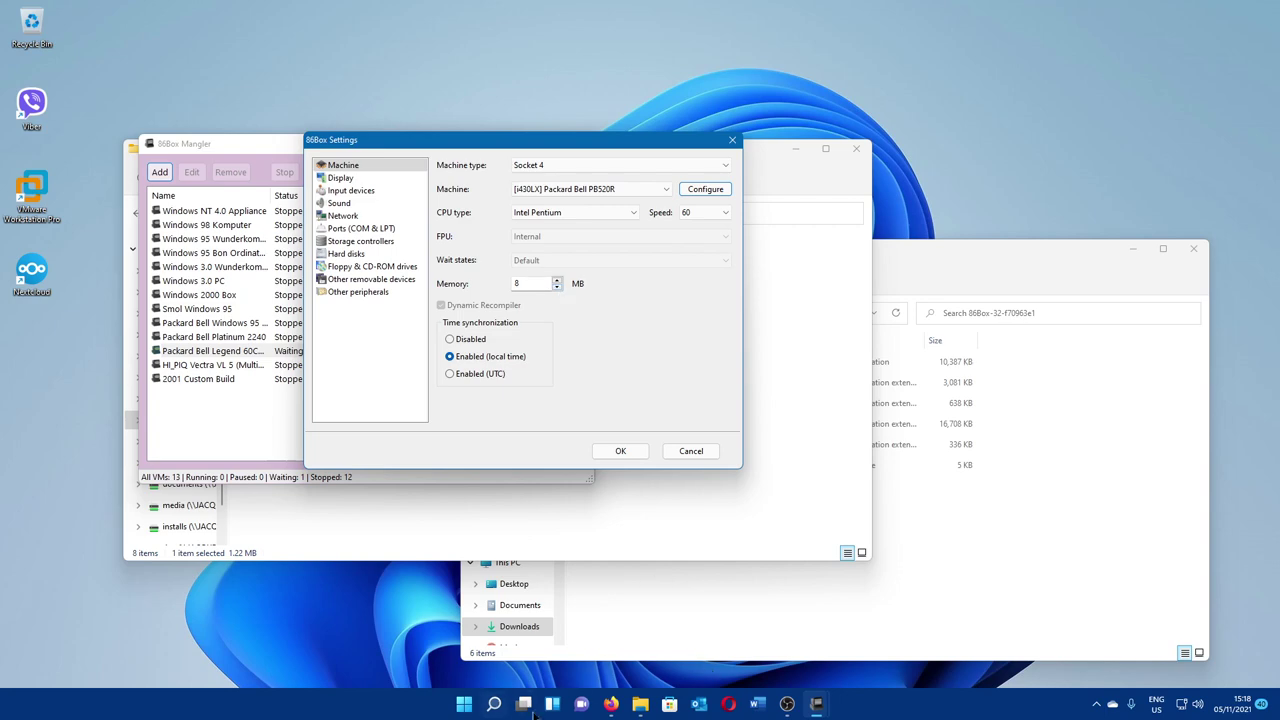
Step: Recheck the Legend 60CD Supreme specifications in the browser and set the virtual machine's video to Internal controller
click(610, 705)
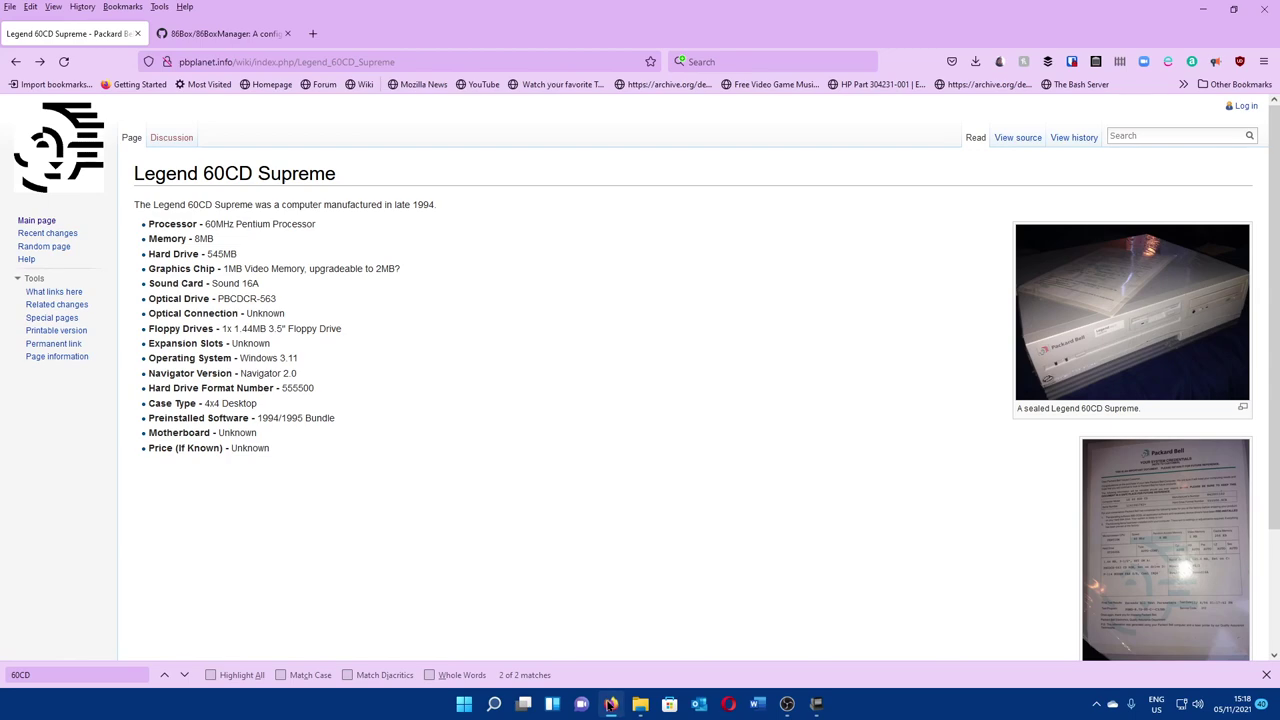
click(610, 705)
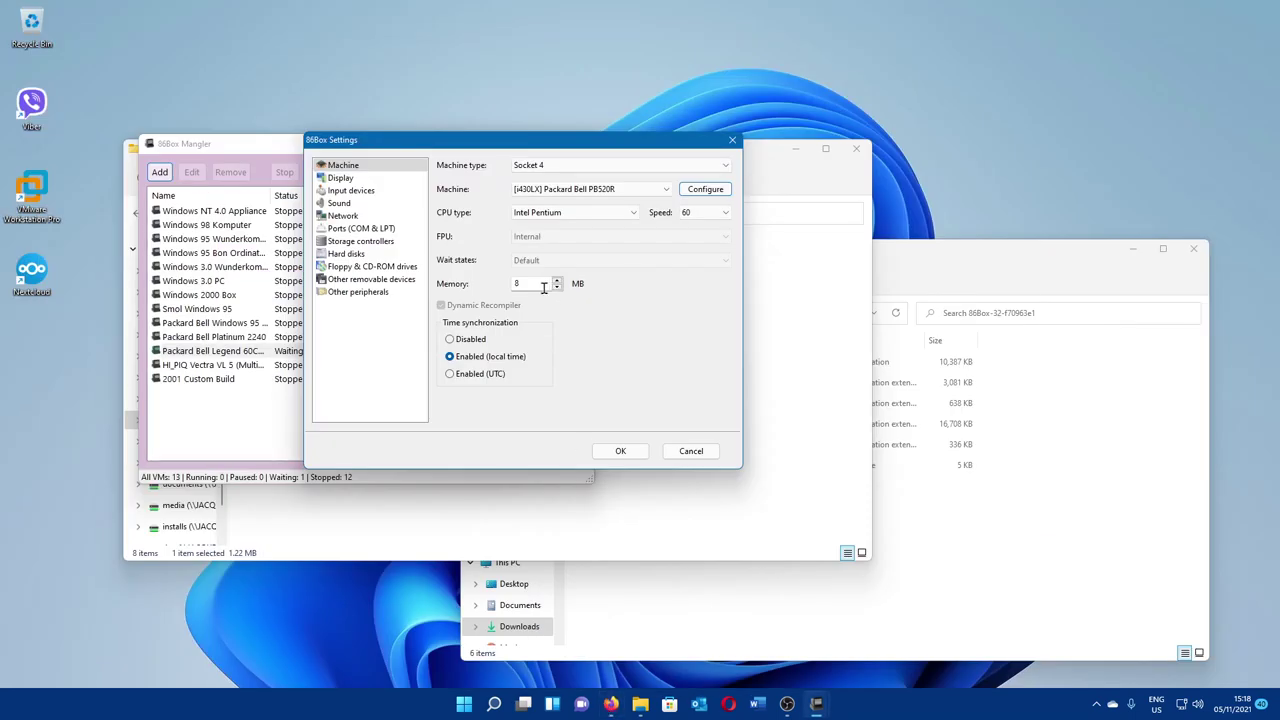
click(398, 178)
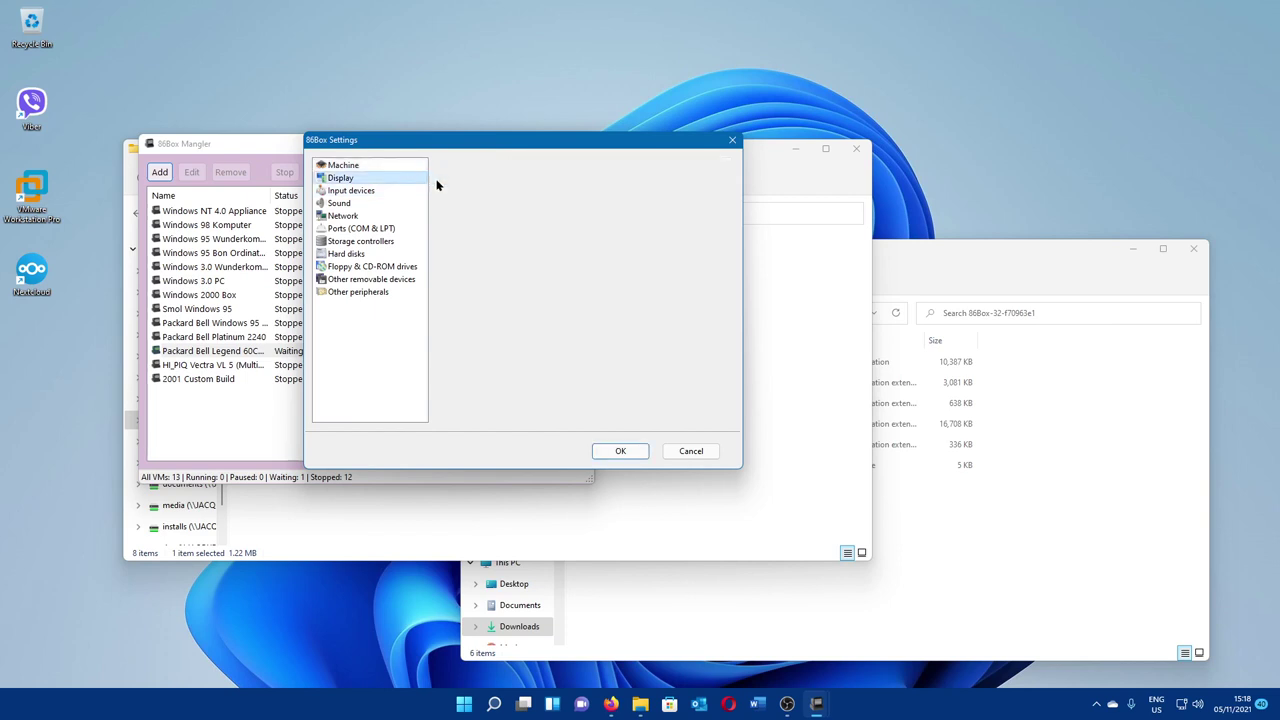
click(677, 166)
scroll(670, 207, up, 3)
click(660, 186)
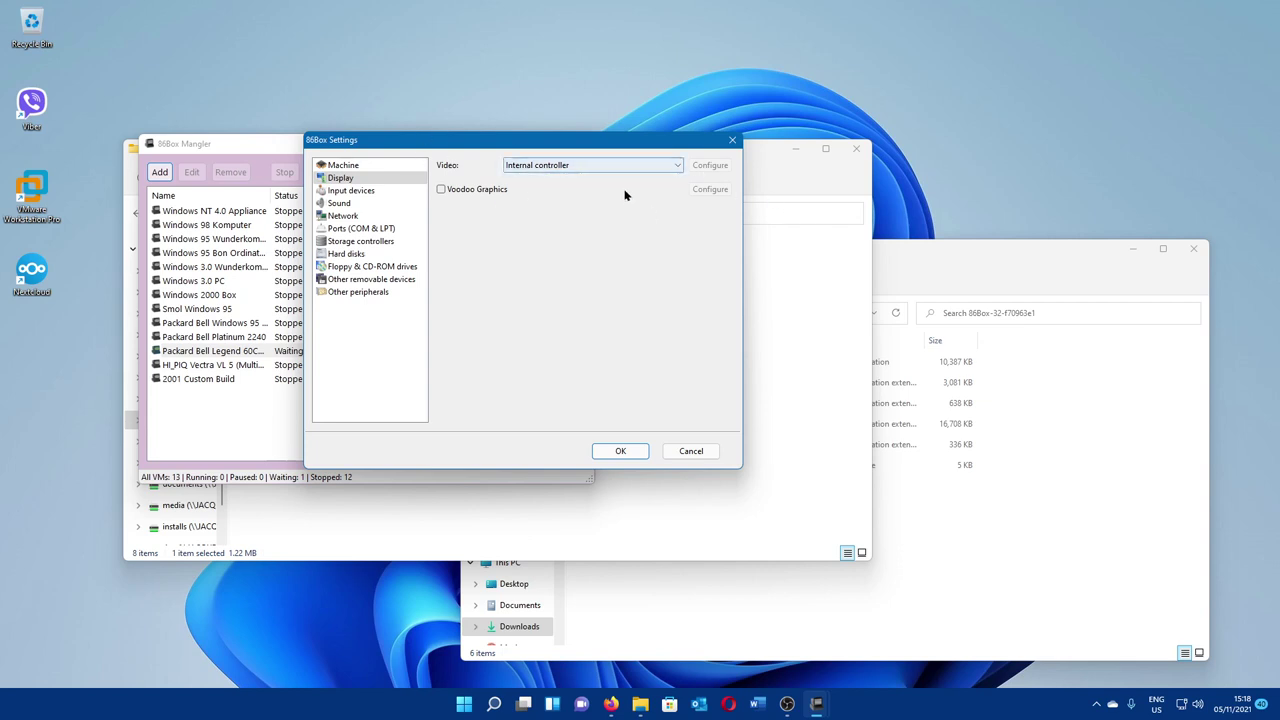
Step: Set the mouse to Standard PS/2 Mouse and keep its button configuration at Two
click(367, 191)
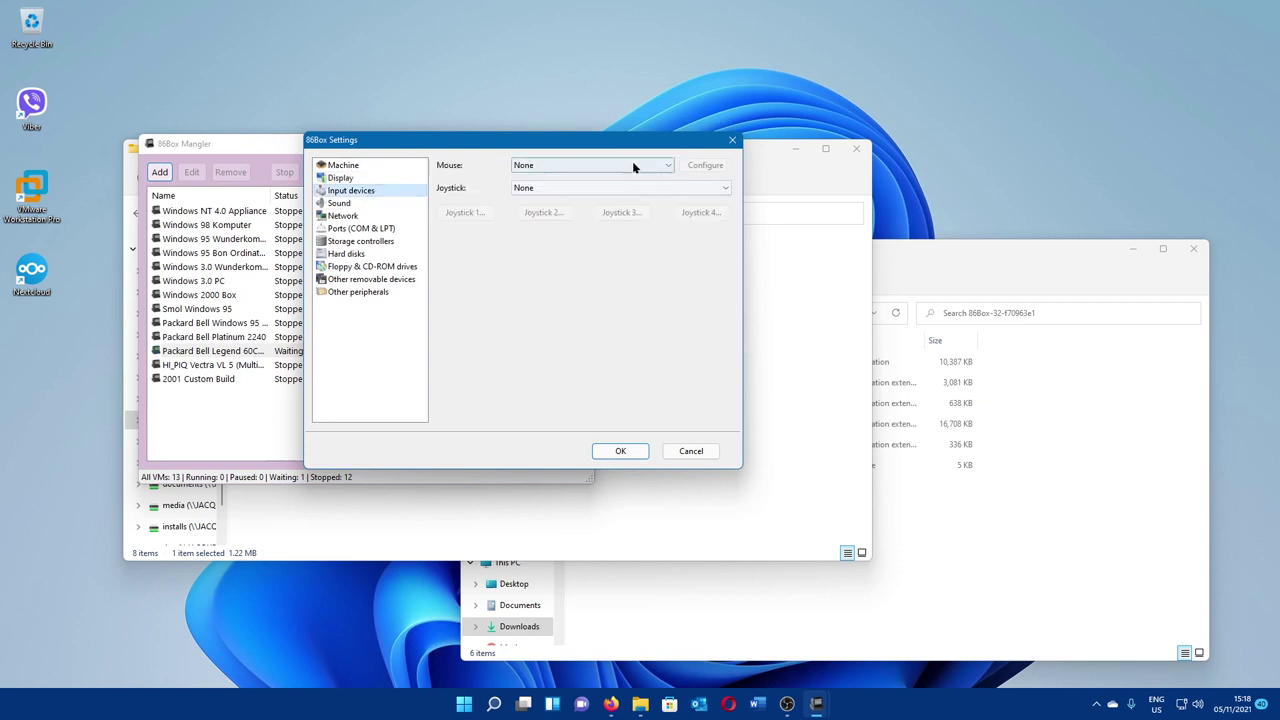
click(666, 168)
click(632, 242)
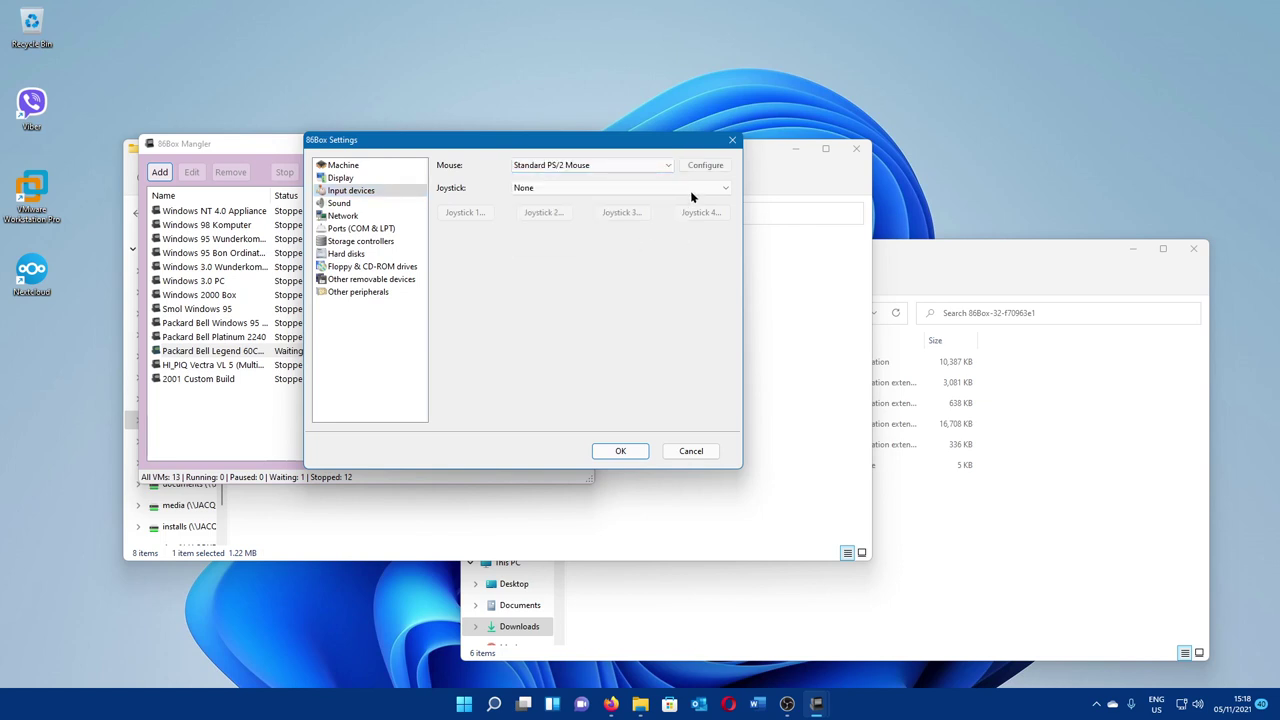
click(705, 166)
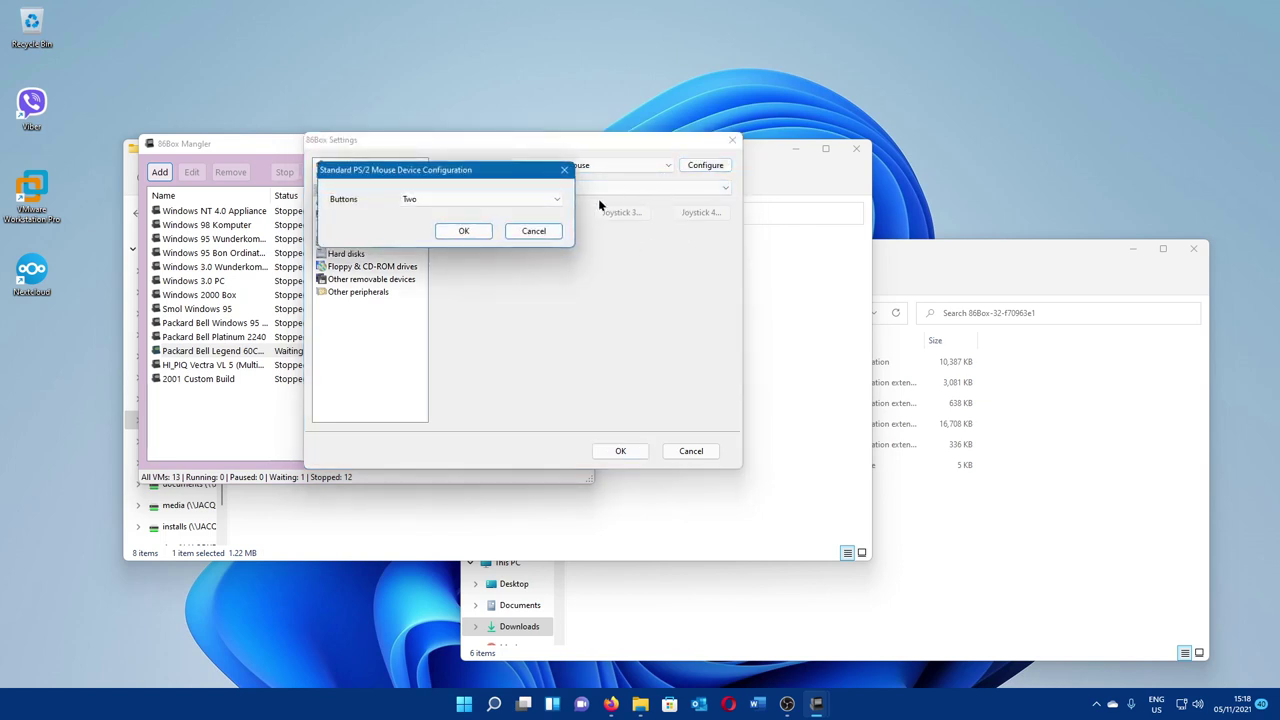
click(464, 232)
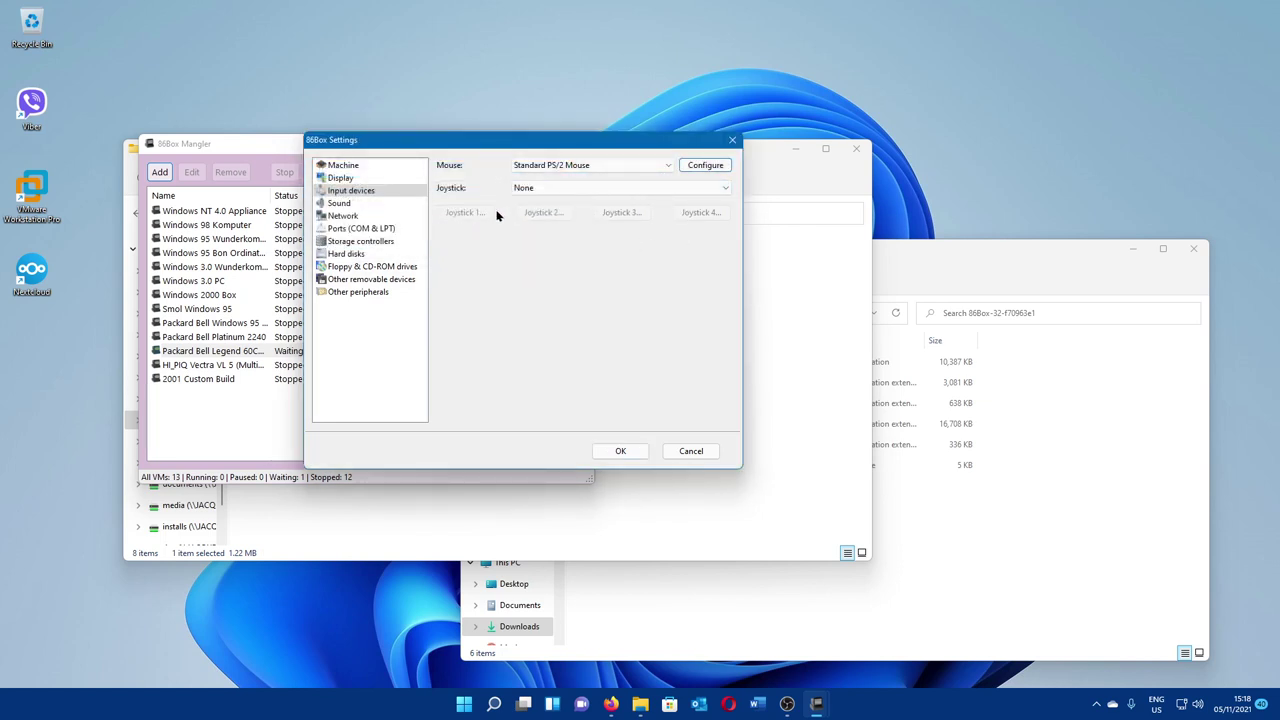
click(722, 169)
click(556, 199)
click(556, 199)
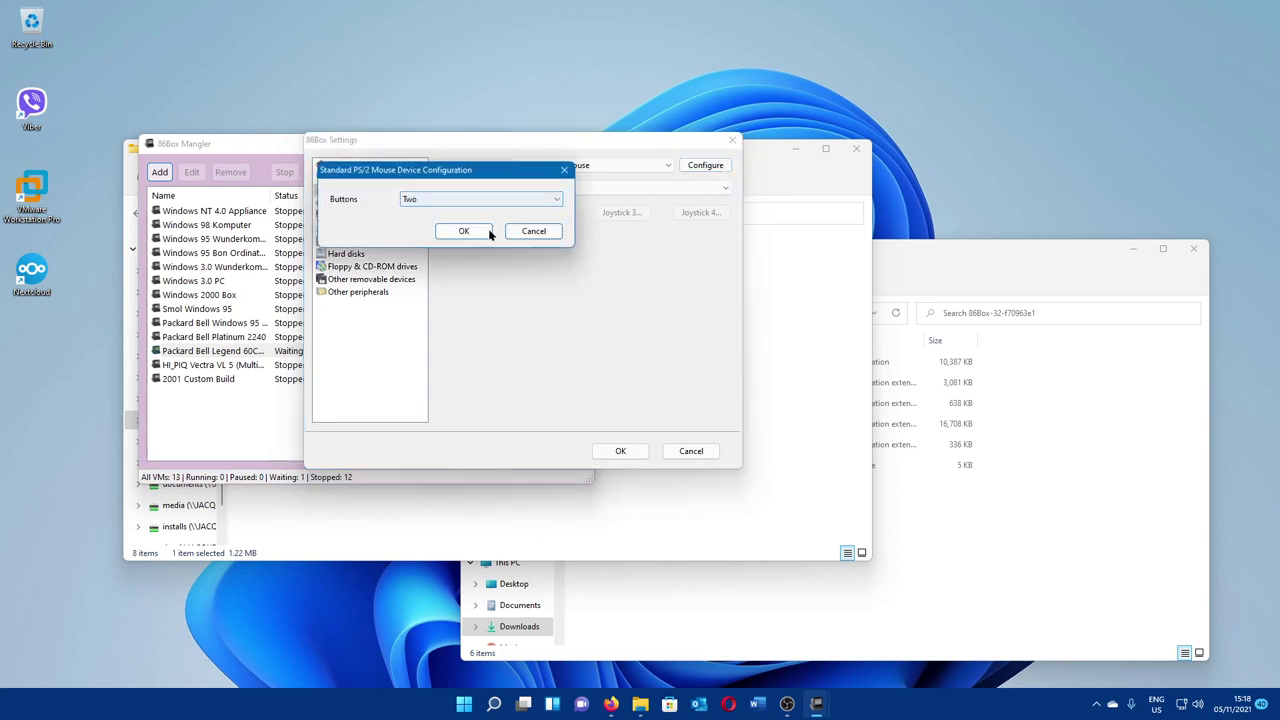
click(482, 232)
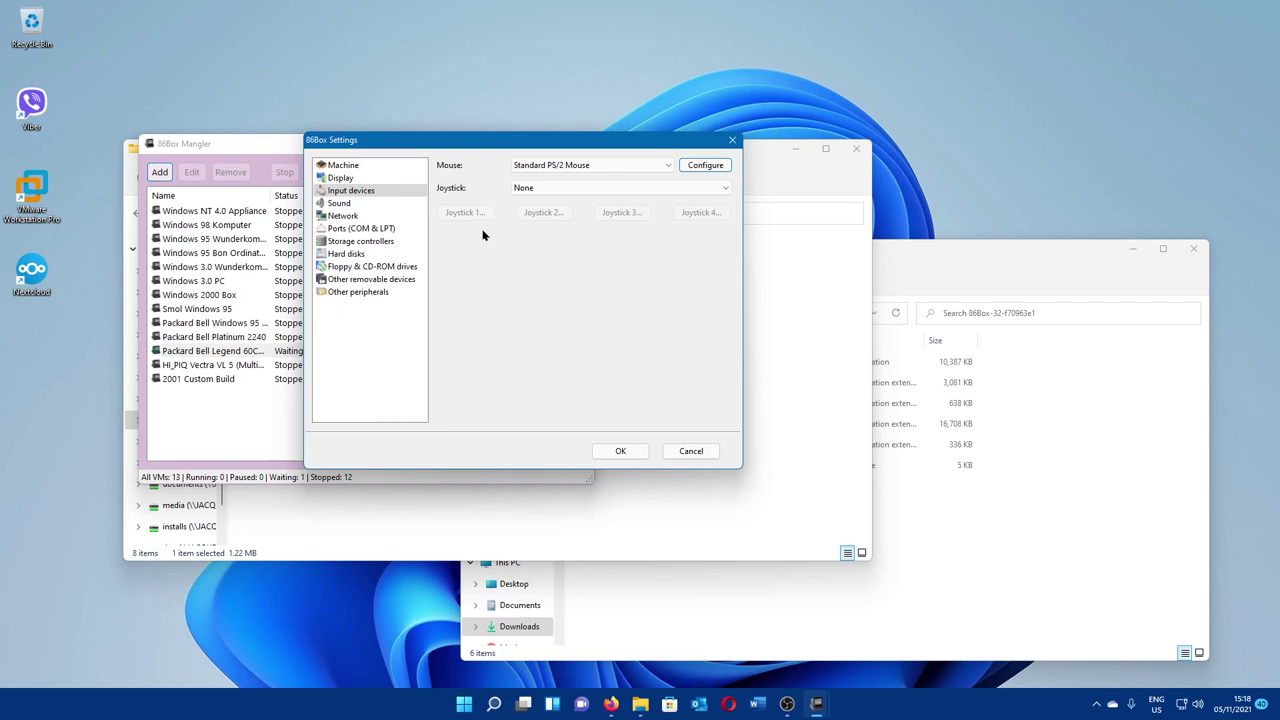
Step: Set the joystick type to Standard 4-button joystick
click(569, 185)
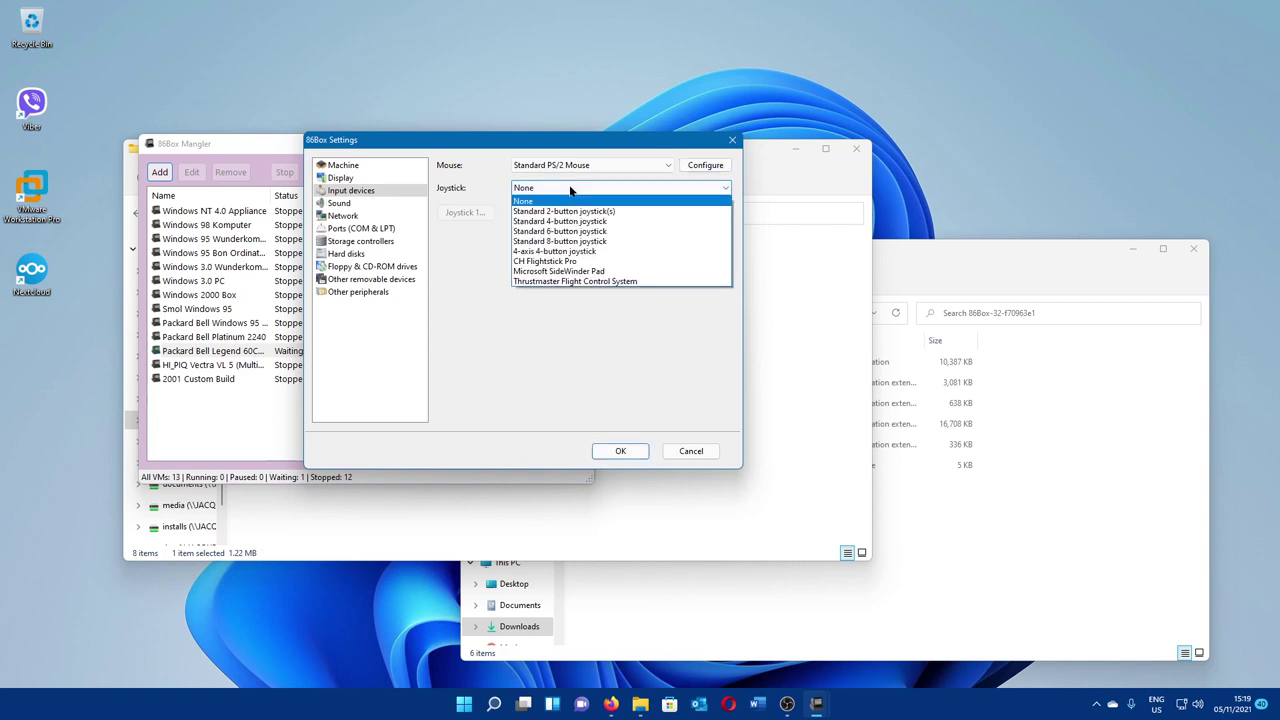
click(688, 190)
click(688, 190)
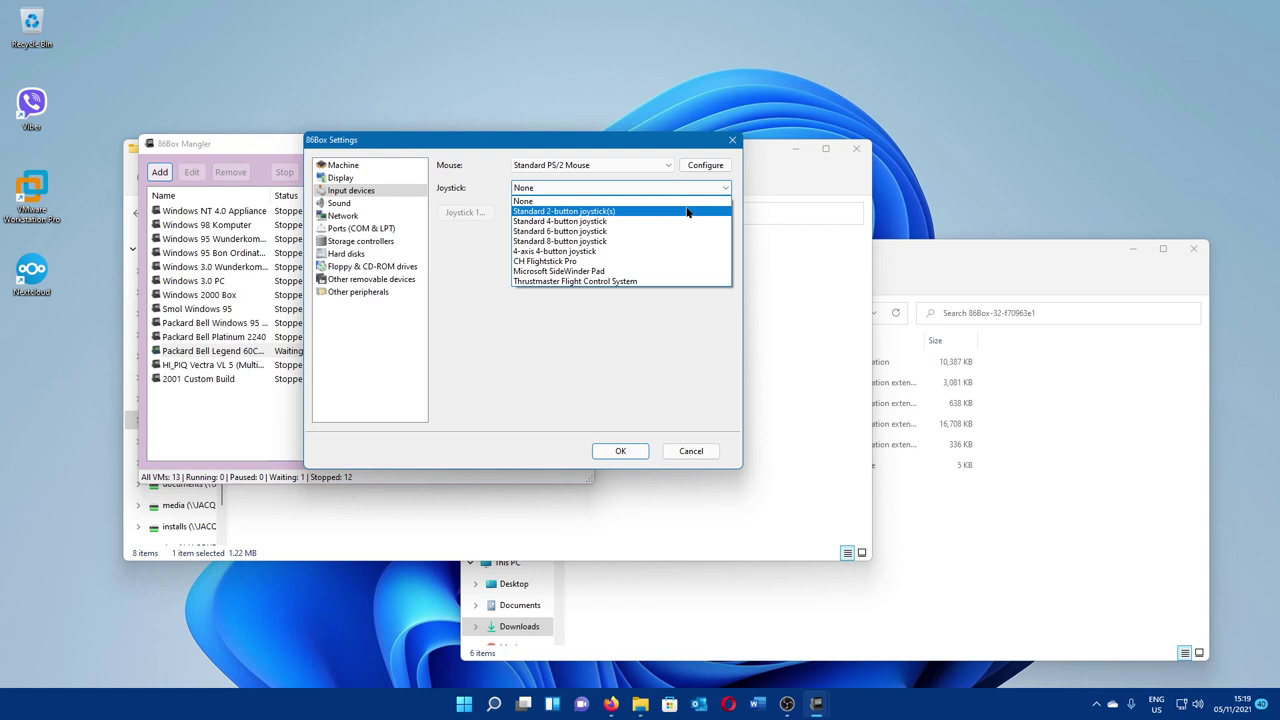
key(Up)
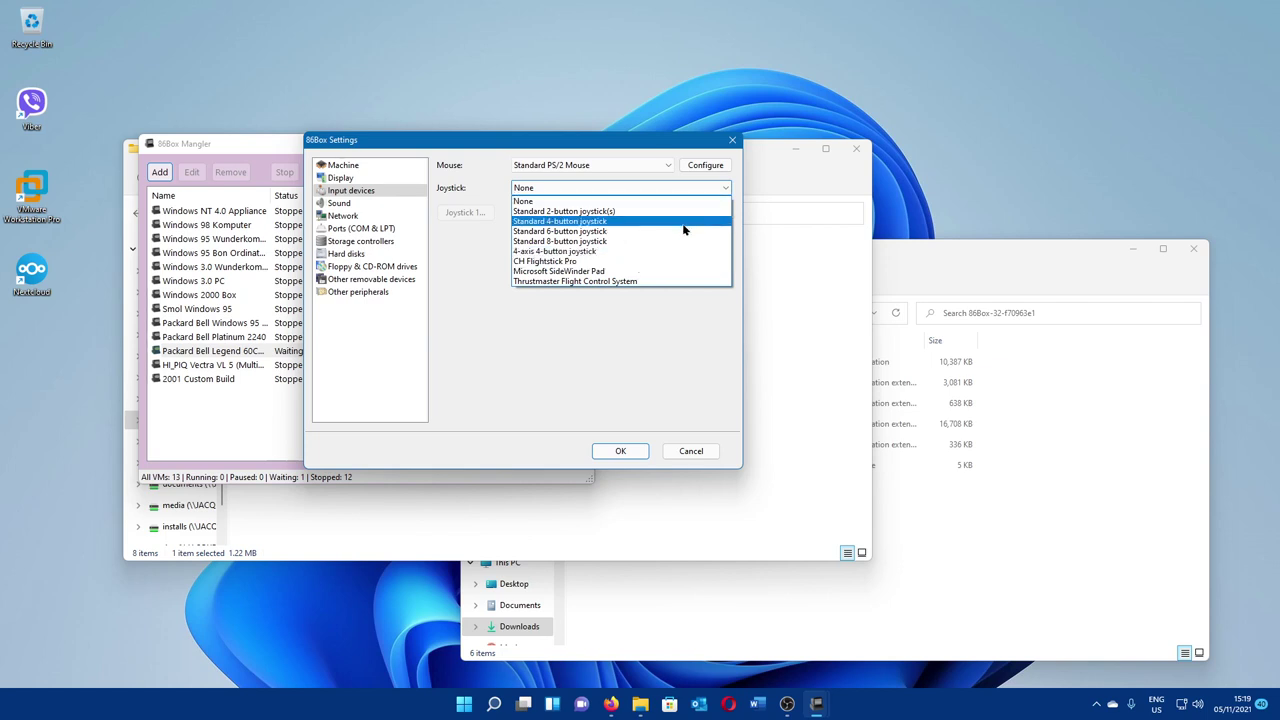
click(656, 195)
click(656, 194)
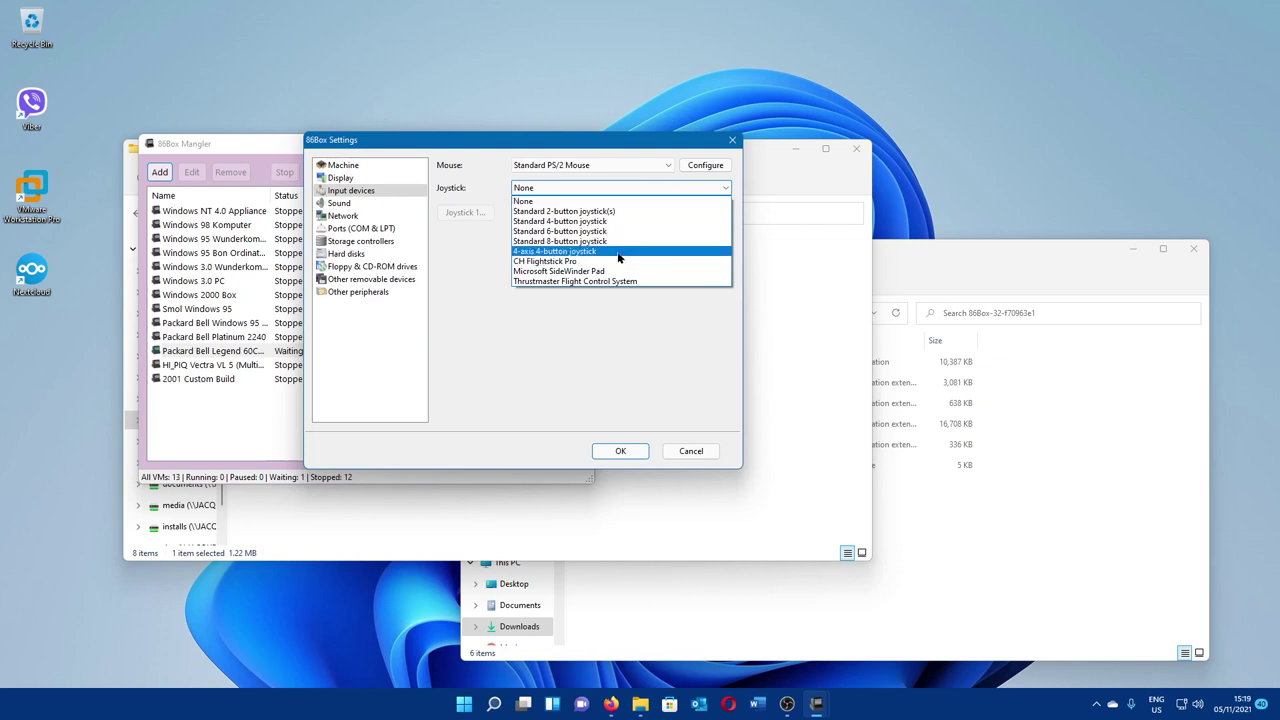
click(620, 221)
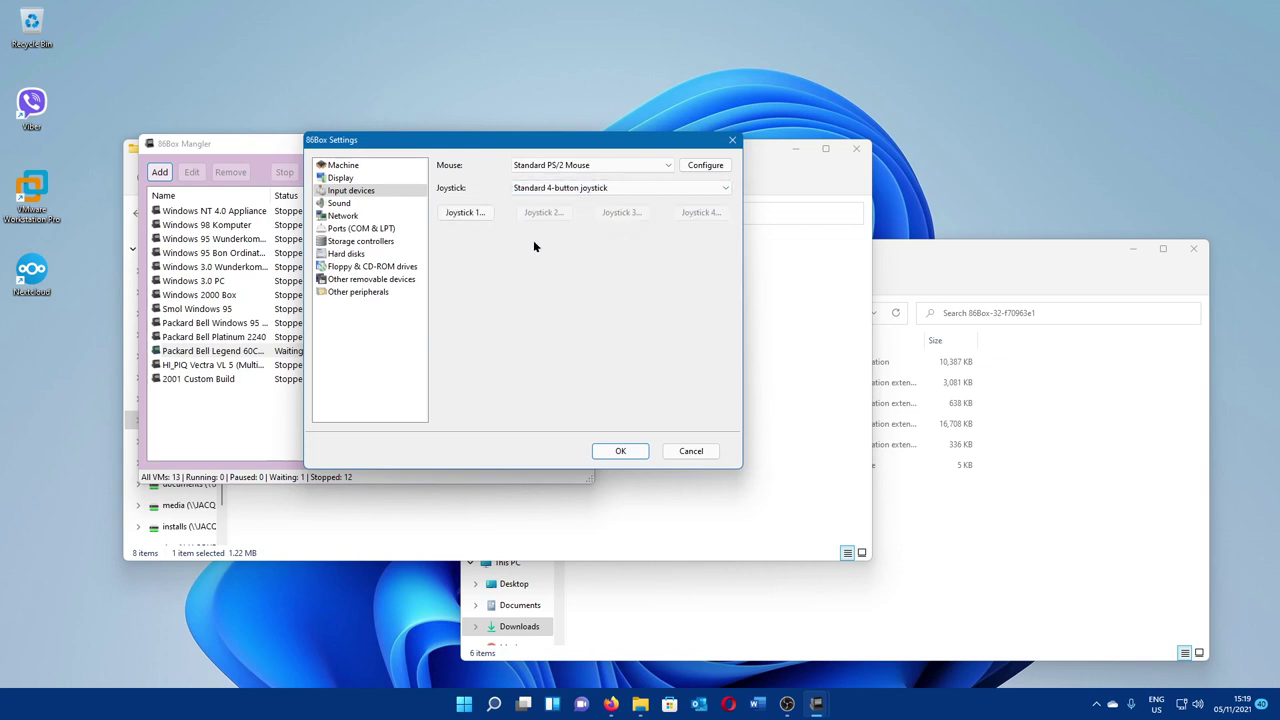
Step: Check the Joystick 1 device mapping options and keep its device at None
click(488, 212)
click(498, 200)
click(498, 208)
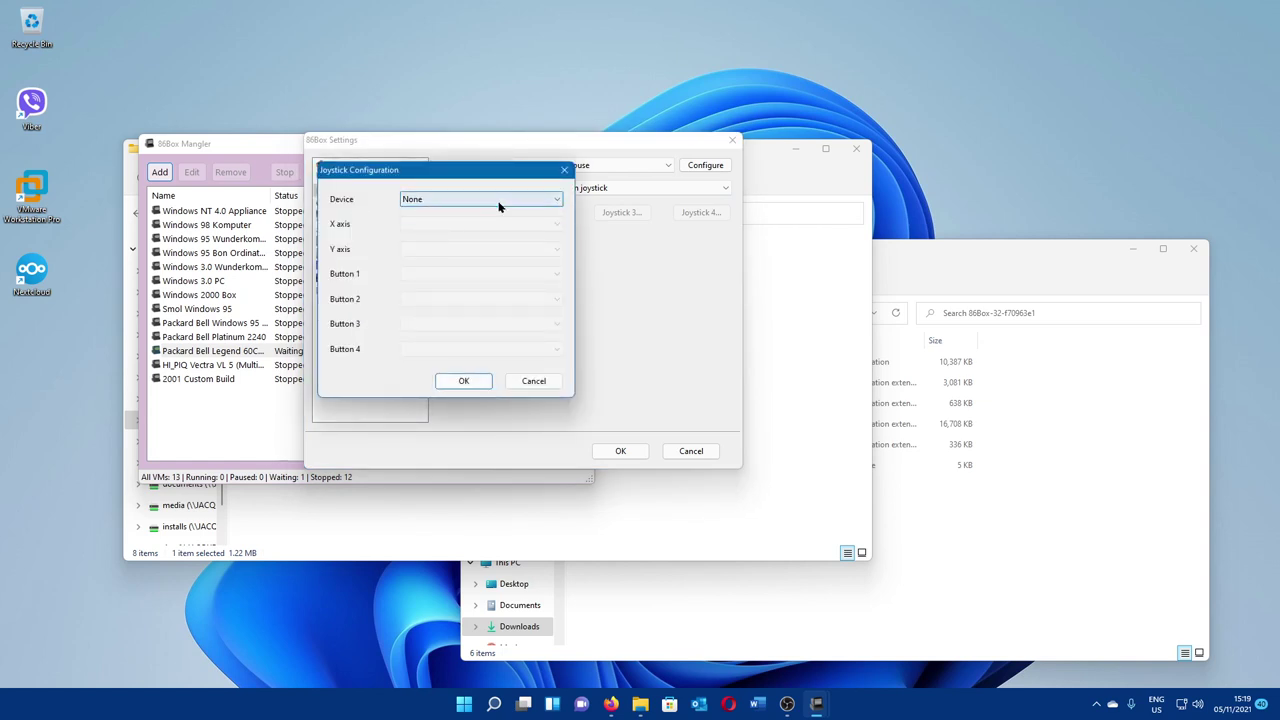
click(457, 381)
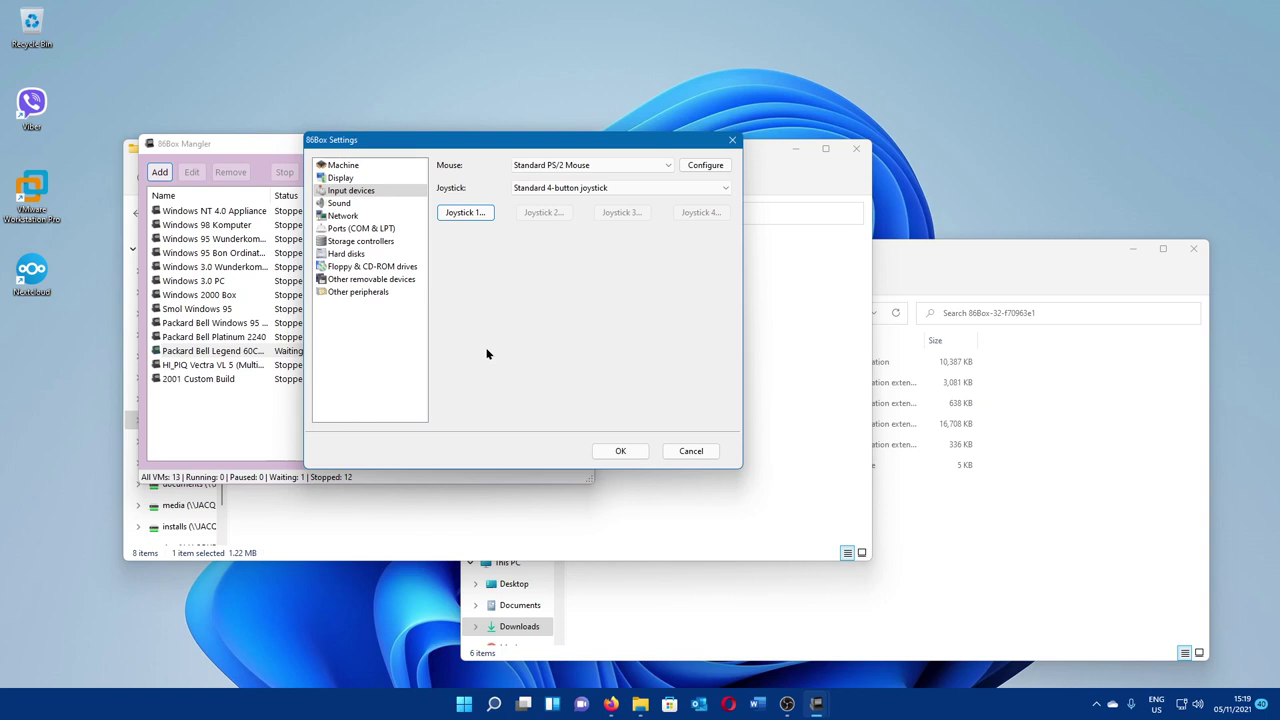
click(484, 213)
click(481, 202)
click(480, 212)
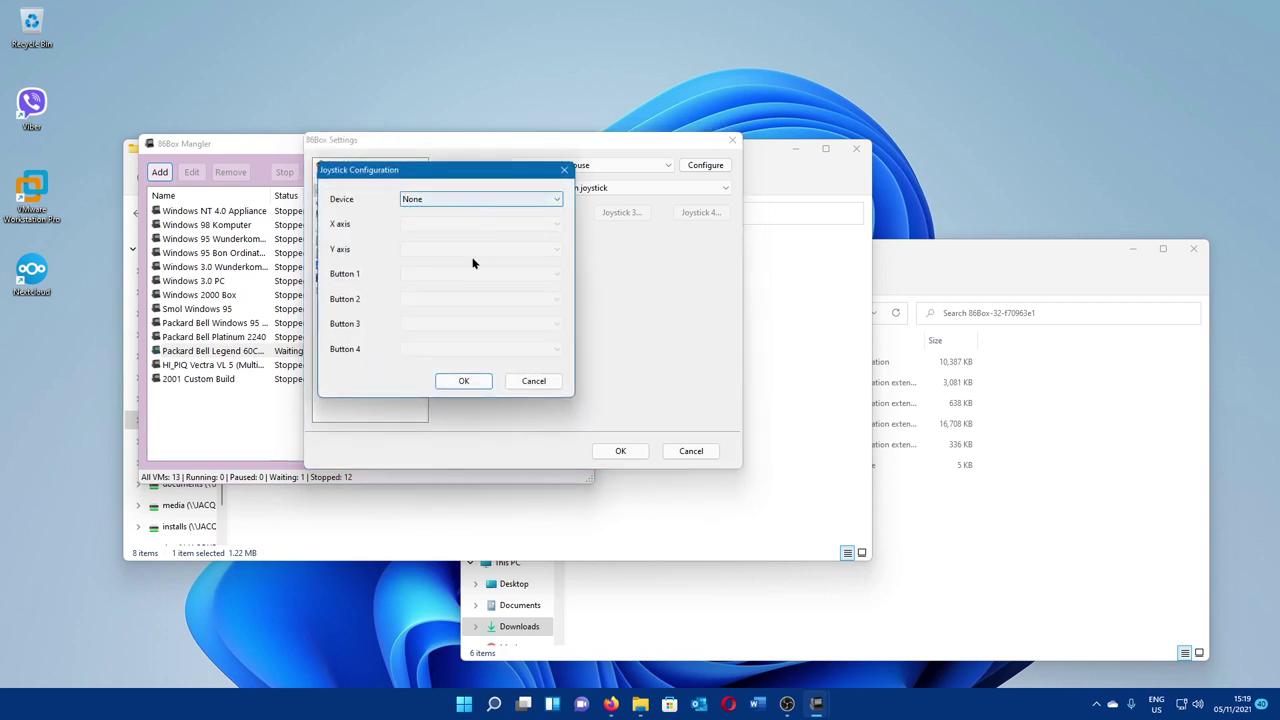
click(464, 380)
Step: Set the virtual machine's sound card to [ISA16] Aztech Sound Galaxy Pro 16 AB (Washington)
click(383, 204)
click(667, 165)
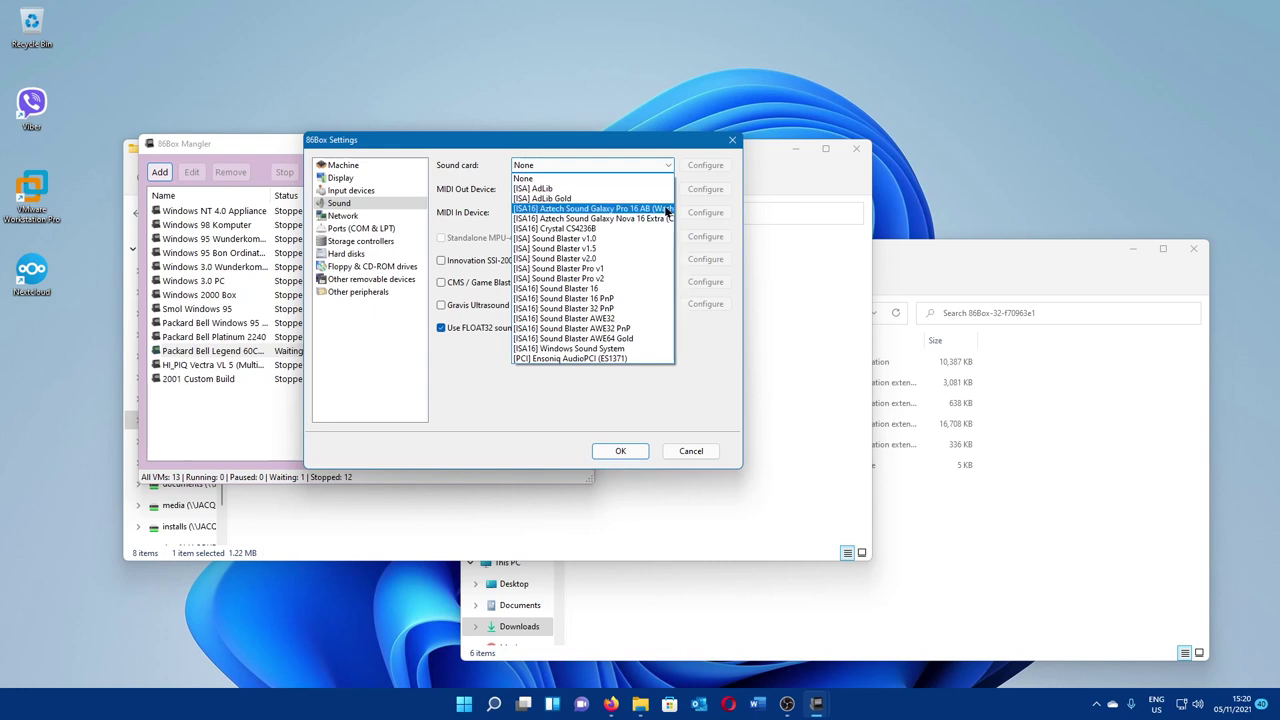
click(672, 209)
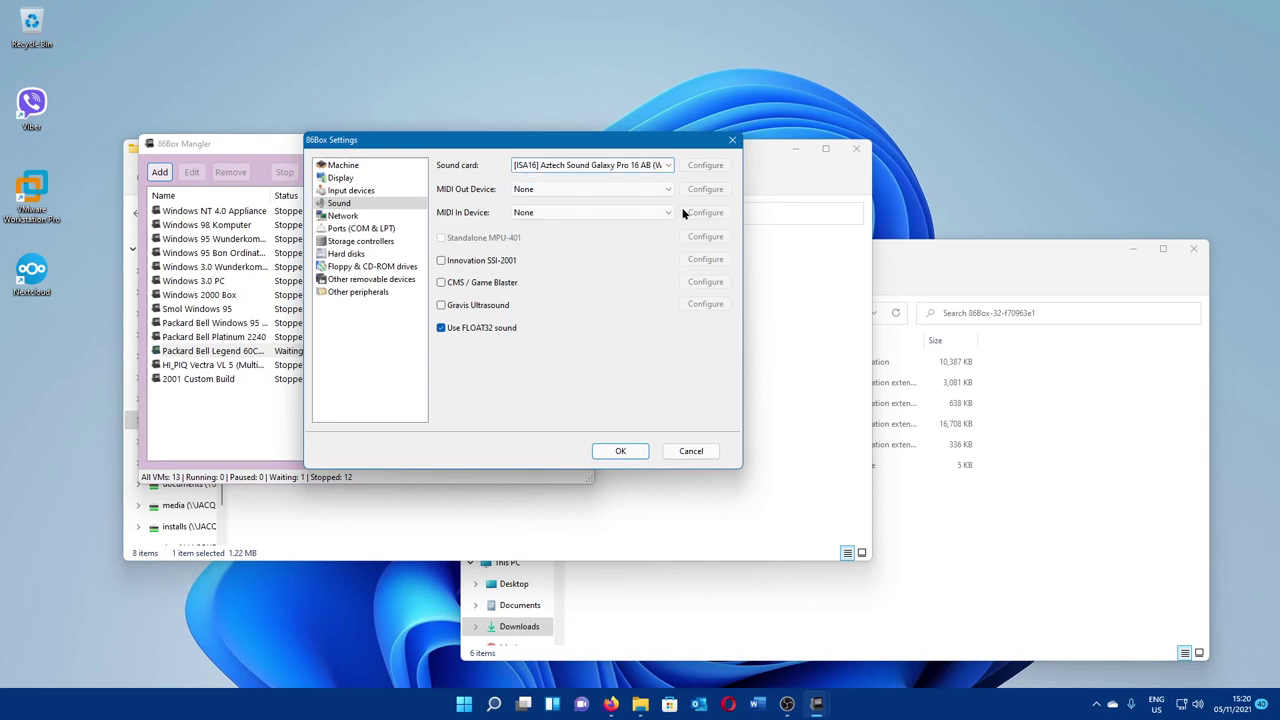
click(630, 165)
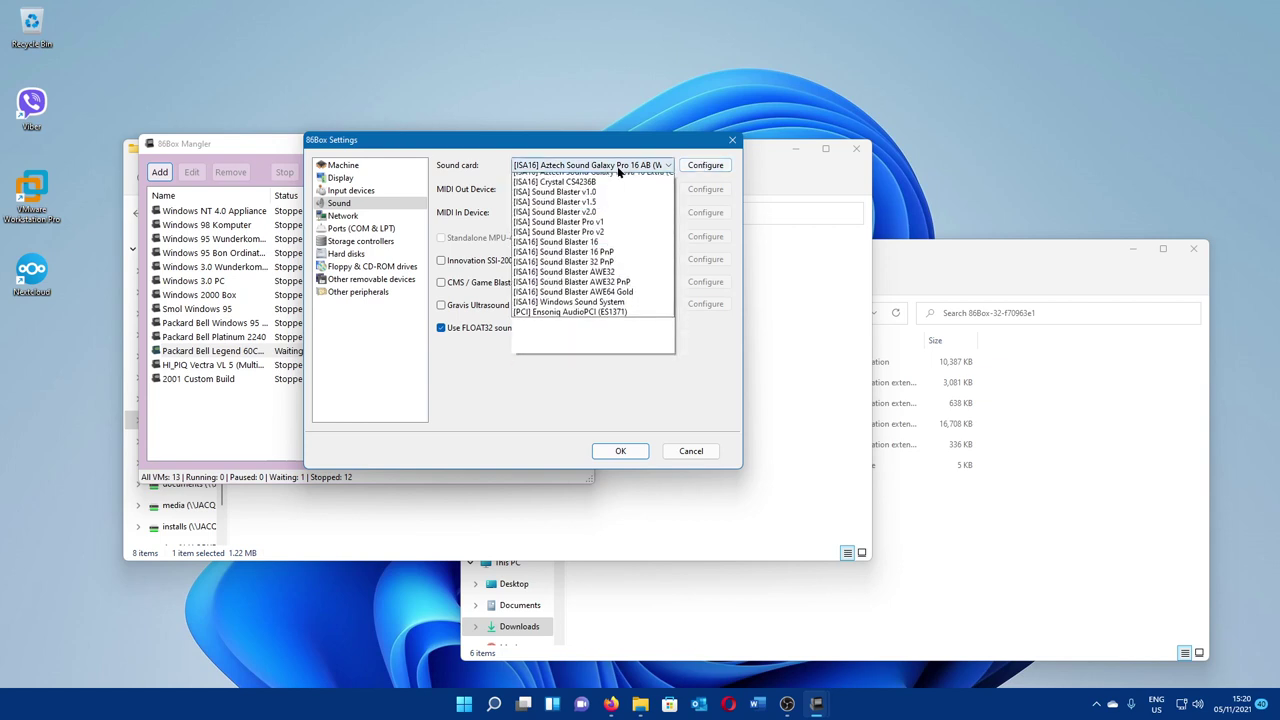
click(687, 152)
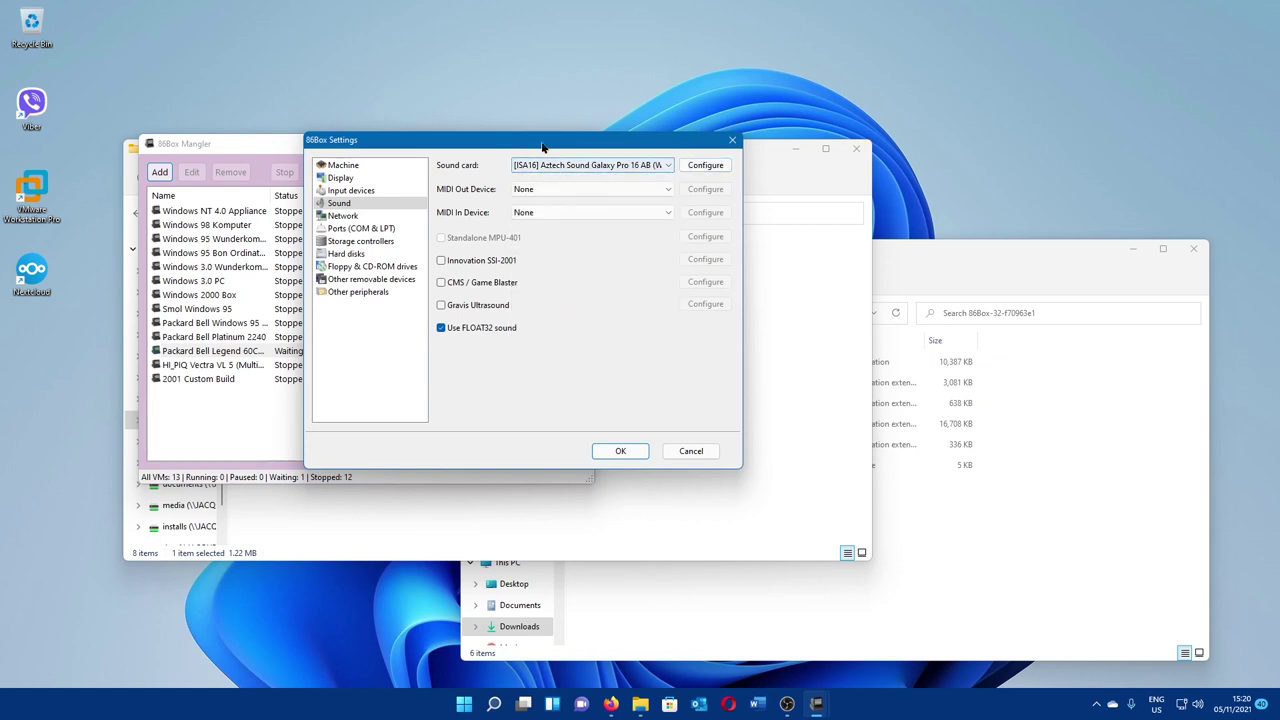
Step: Review the Aztech Sound Galaxy Pro 16 AB device configuration, including the WSS IRQ choices, and accept its default settings
click(712, 168)
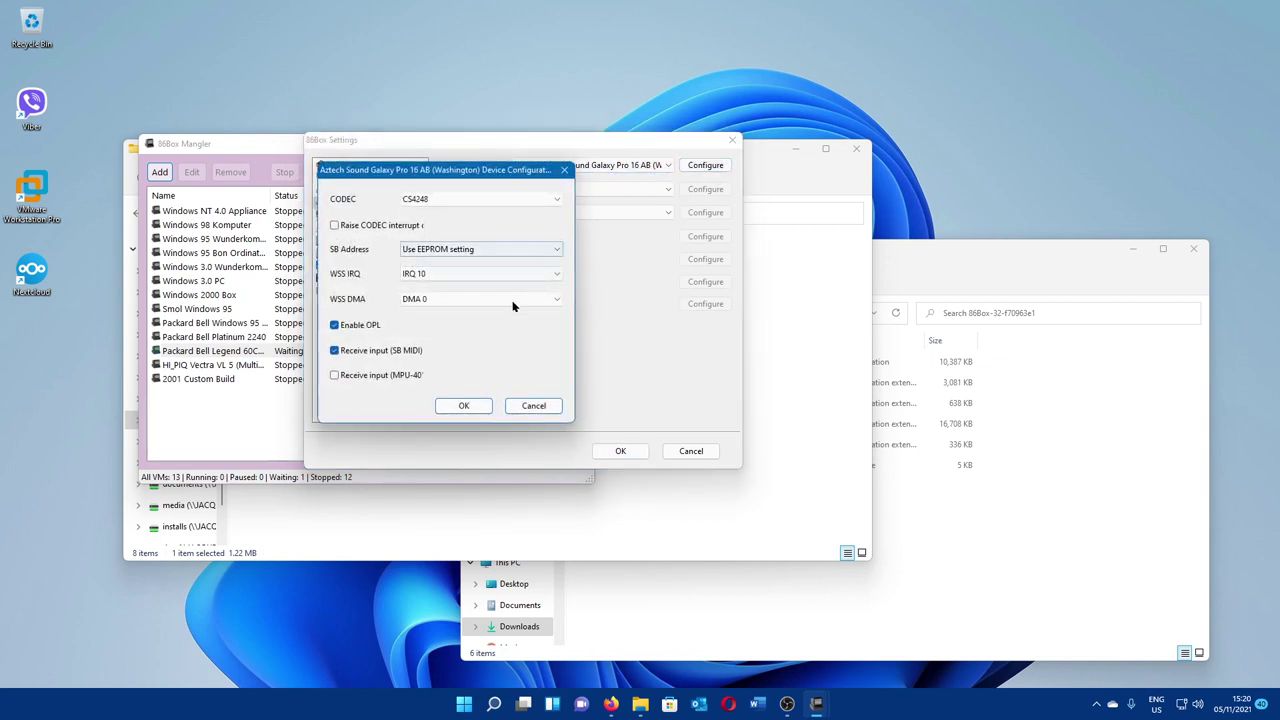
click(532, 276)
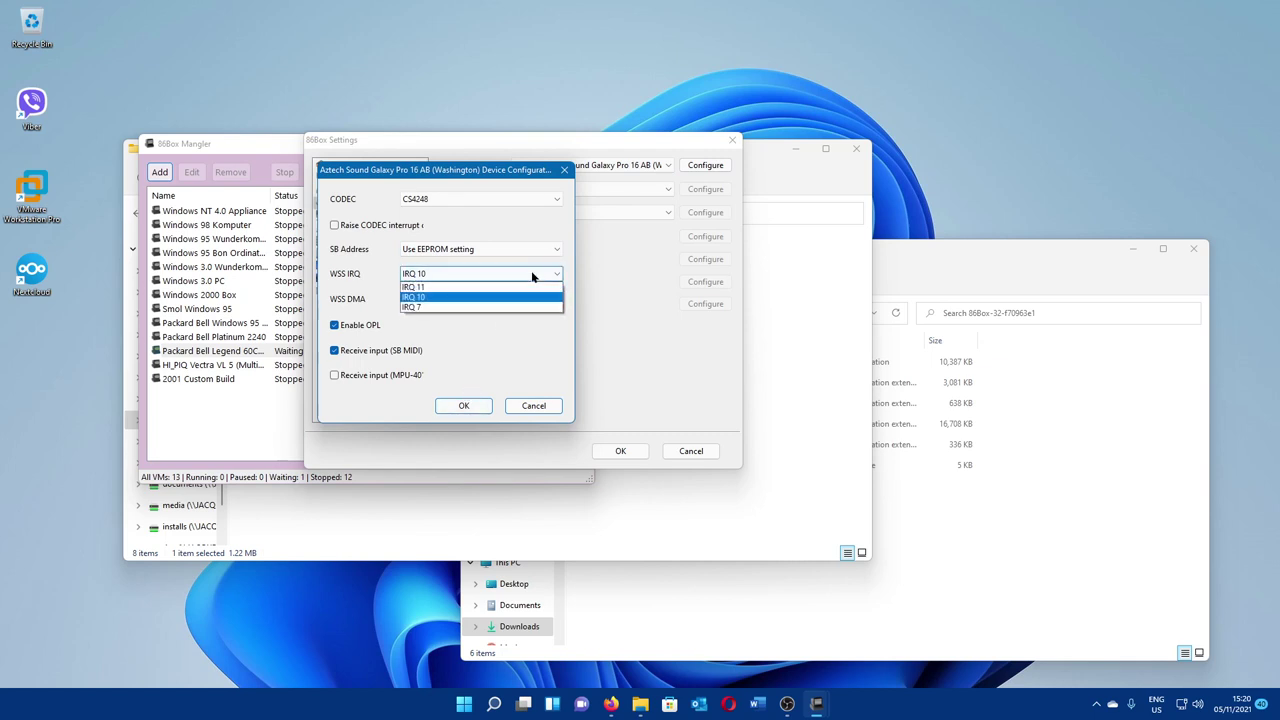
click(532, 274)
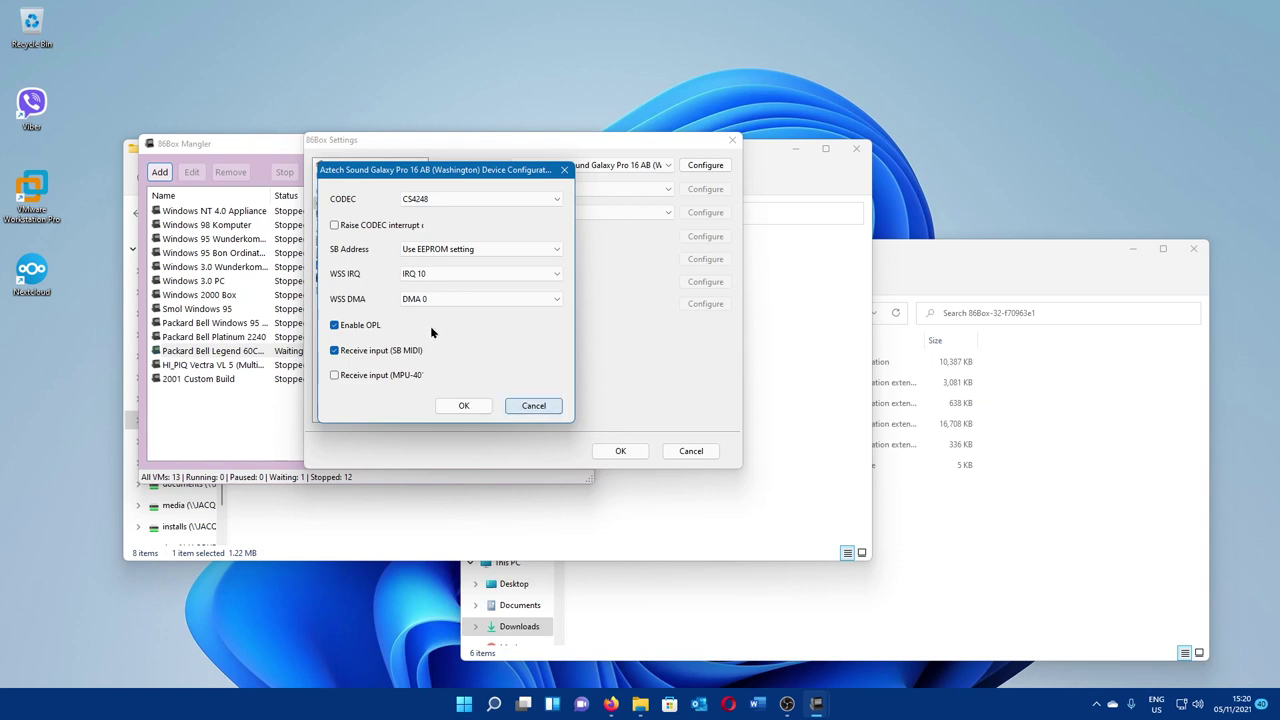
click(530, 407)
click(600, 189)
click(609, 175)
click(705, 165)
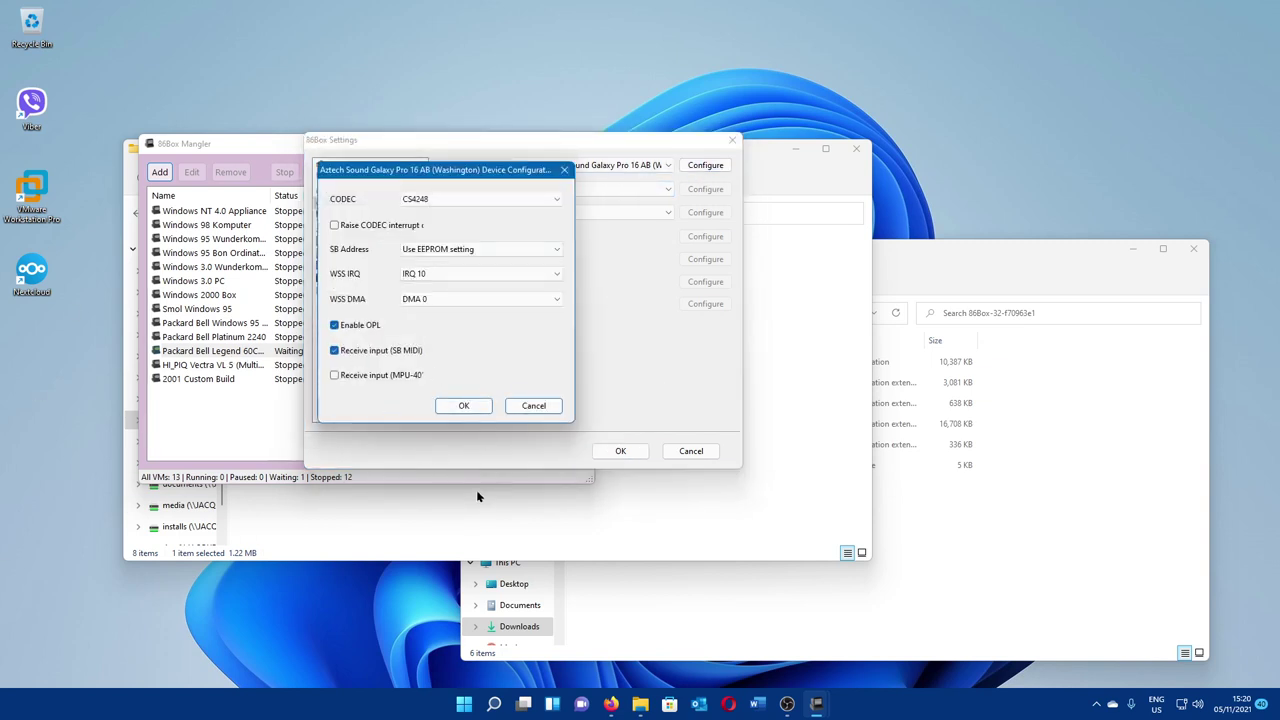
click(485, 405)
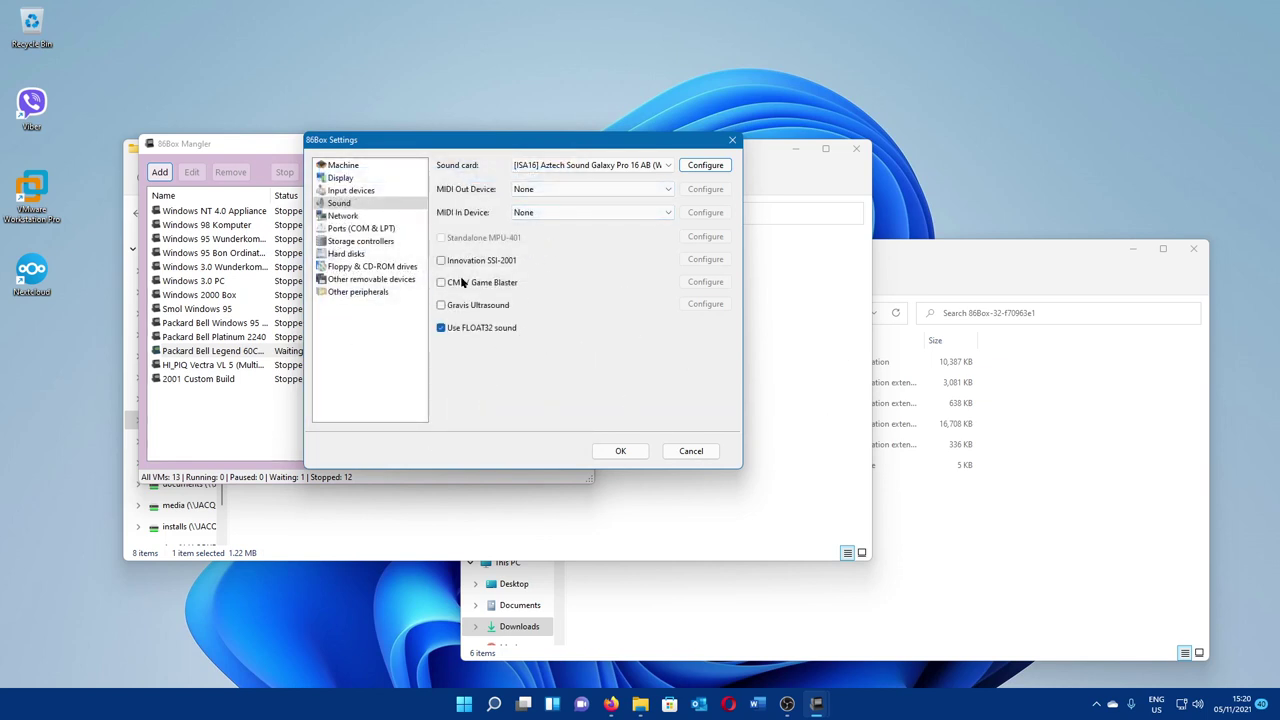
Step: Look through the available sound cards and MIDI output devices, keeping the Aztech card, no MIDI output and FLOAT32 sound
click(491, 327)
click(491, 327)
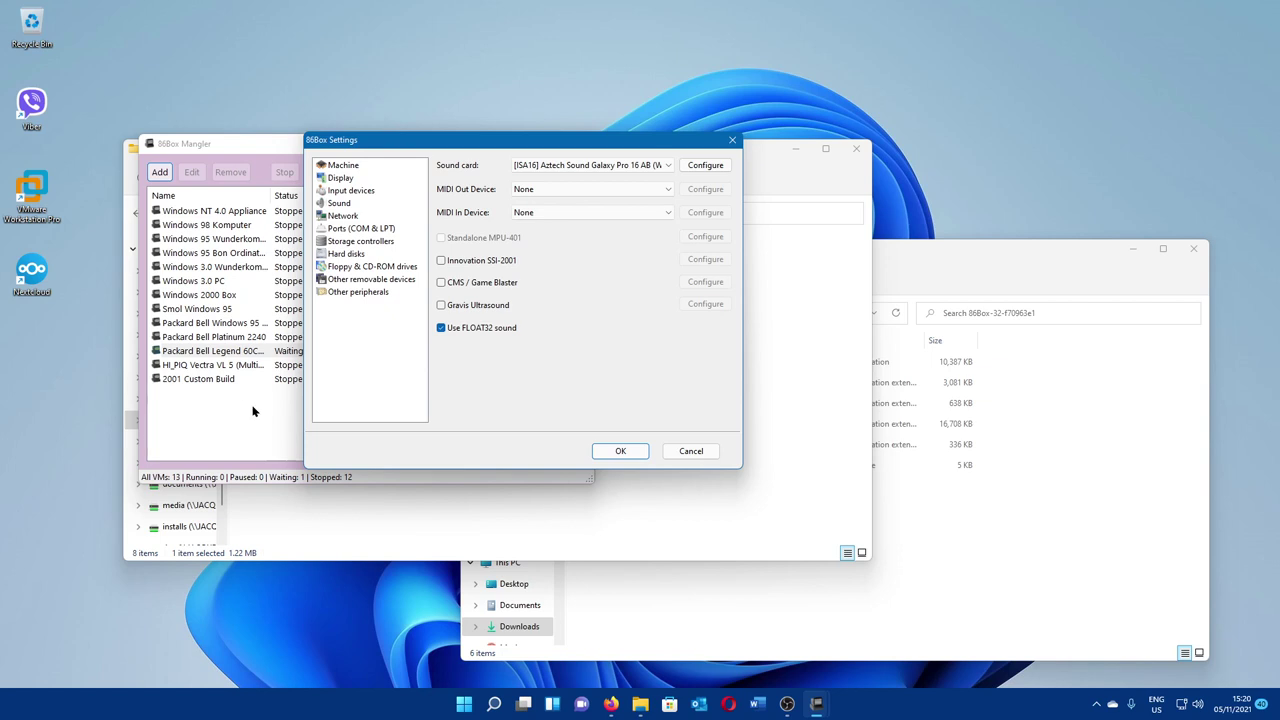
click(590, 165)
click(590, 165)
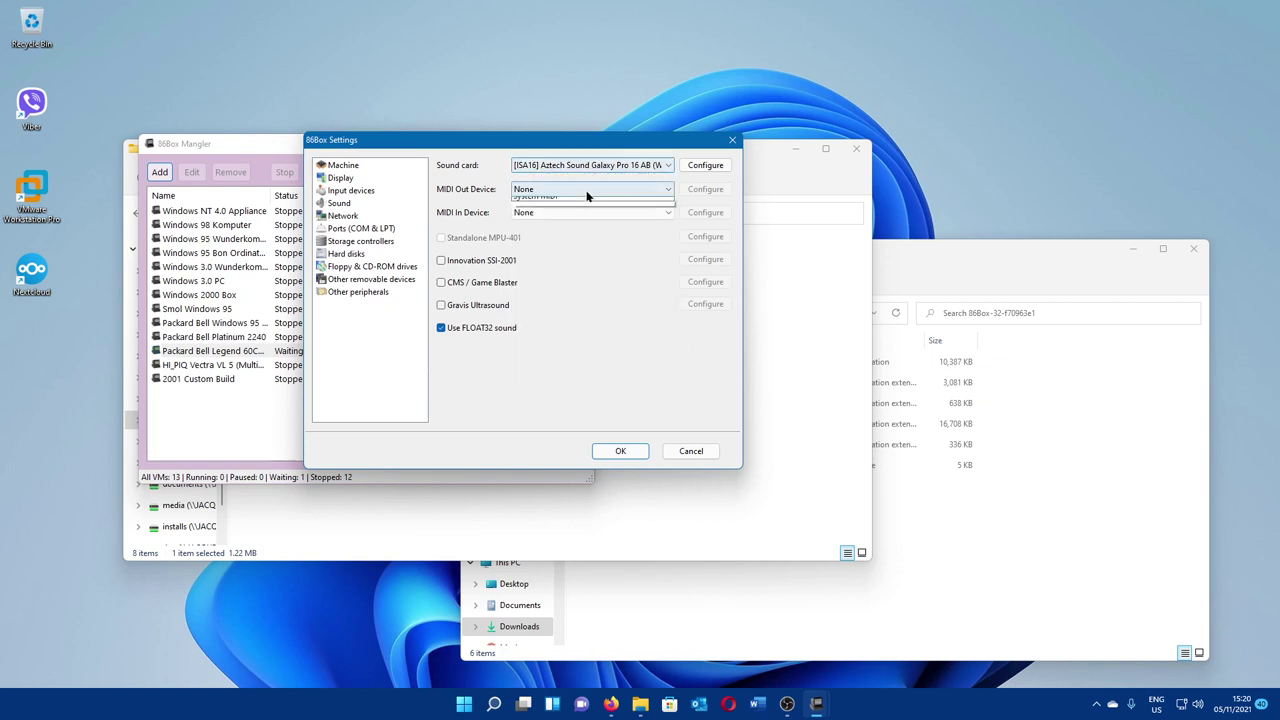
click(596, 167)
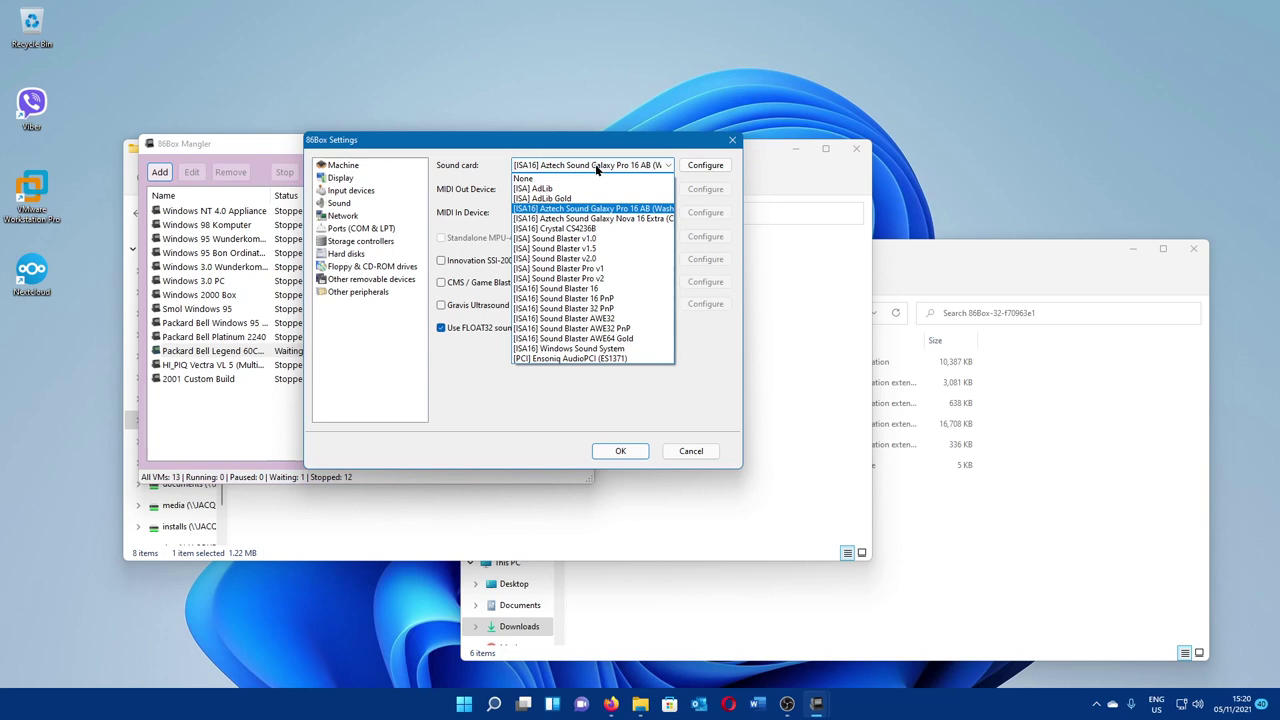
click(597, 167)
click(585, 190)
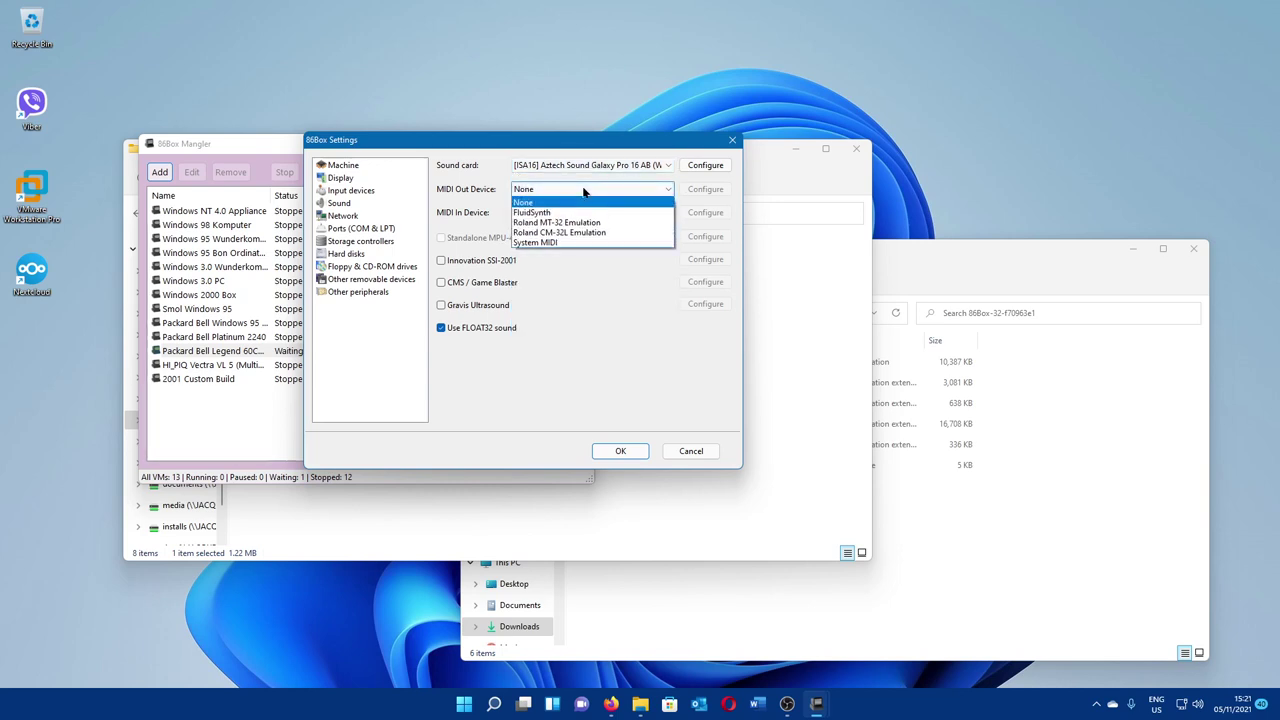
click(585, 190)
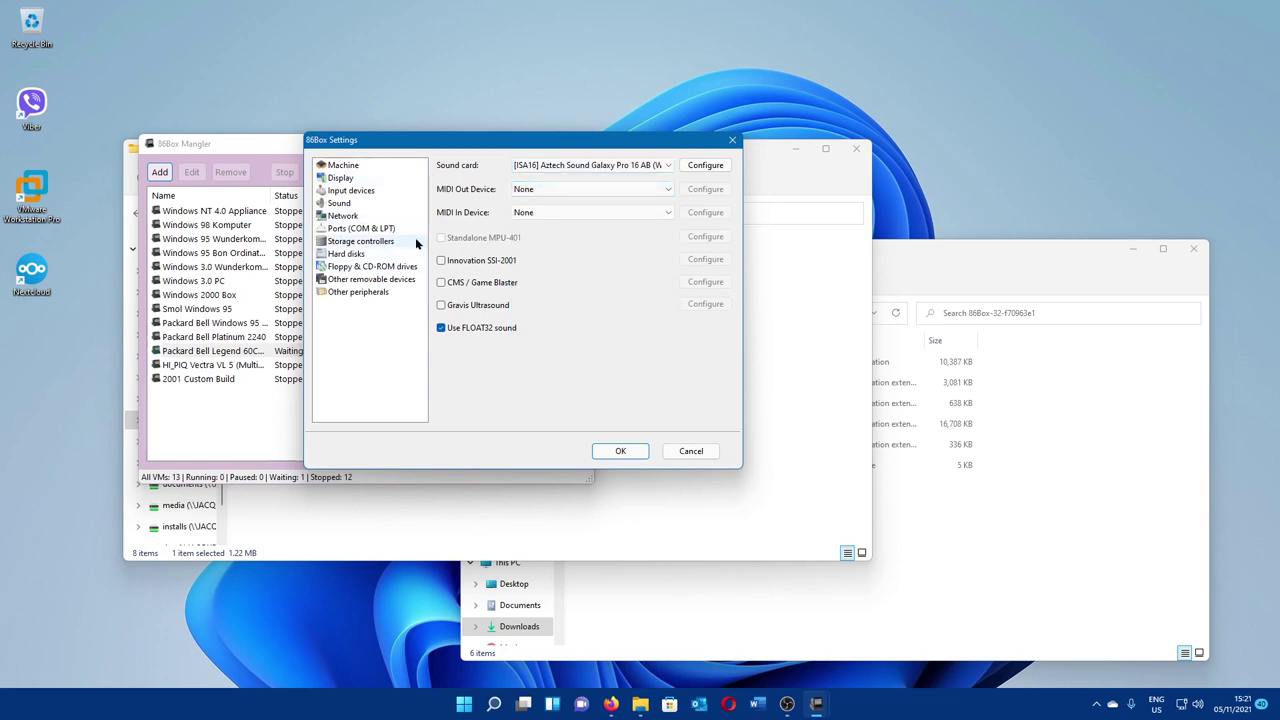
Step: Leave the network type at None and set the LPT1 device to Generic ESC/P Dot-Matrix
click(415, 215)
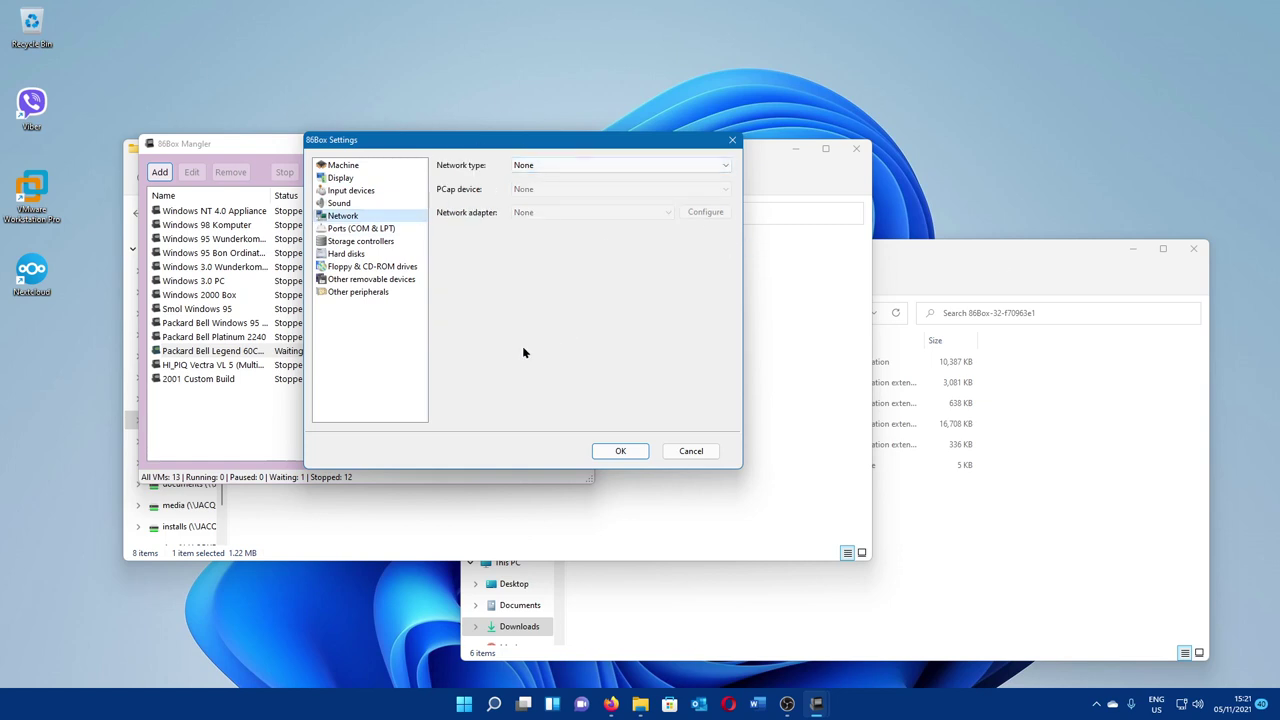
click(405, 228)
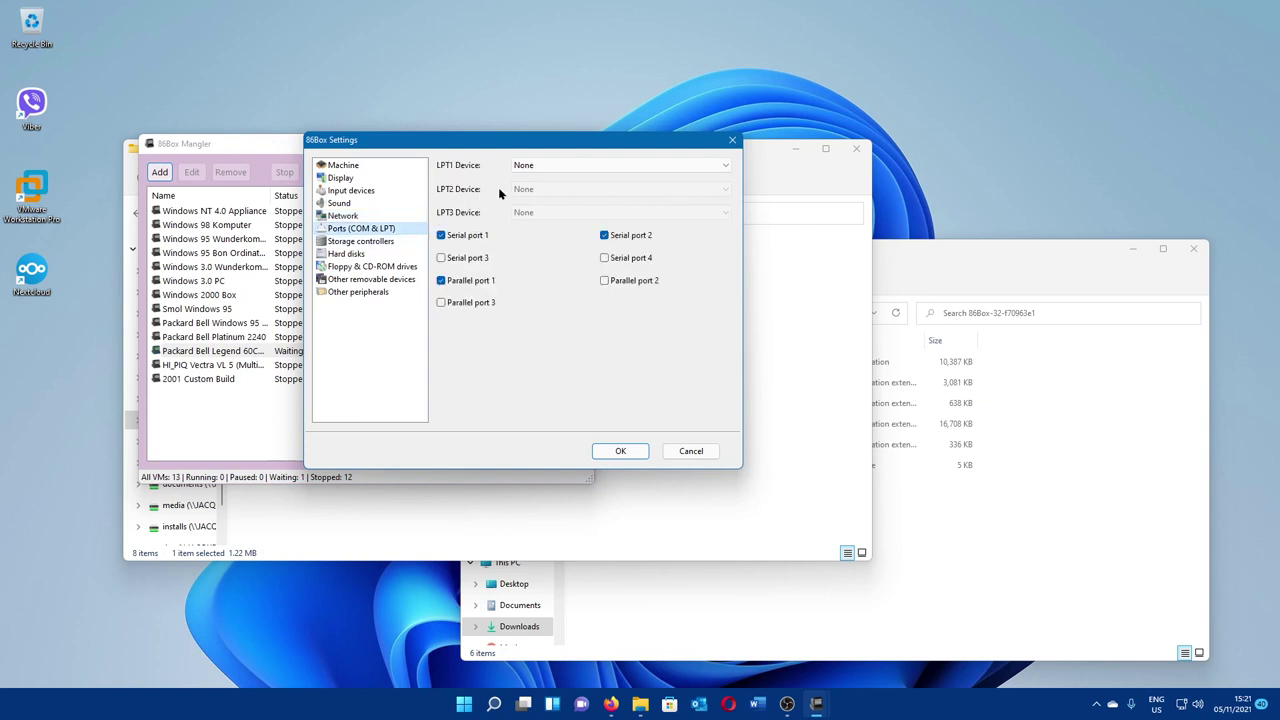
click(611, 167)
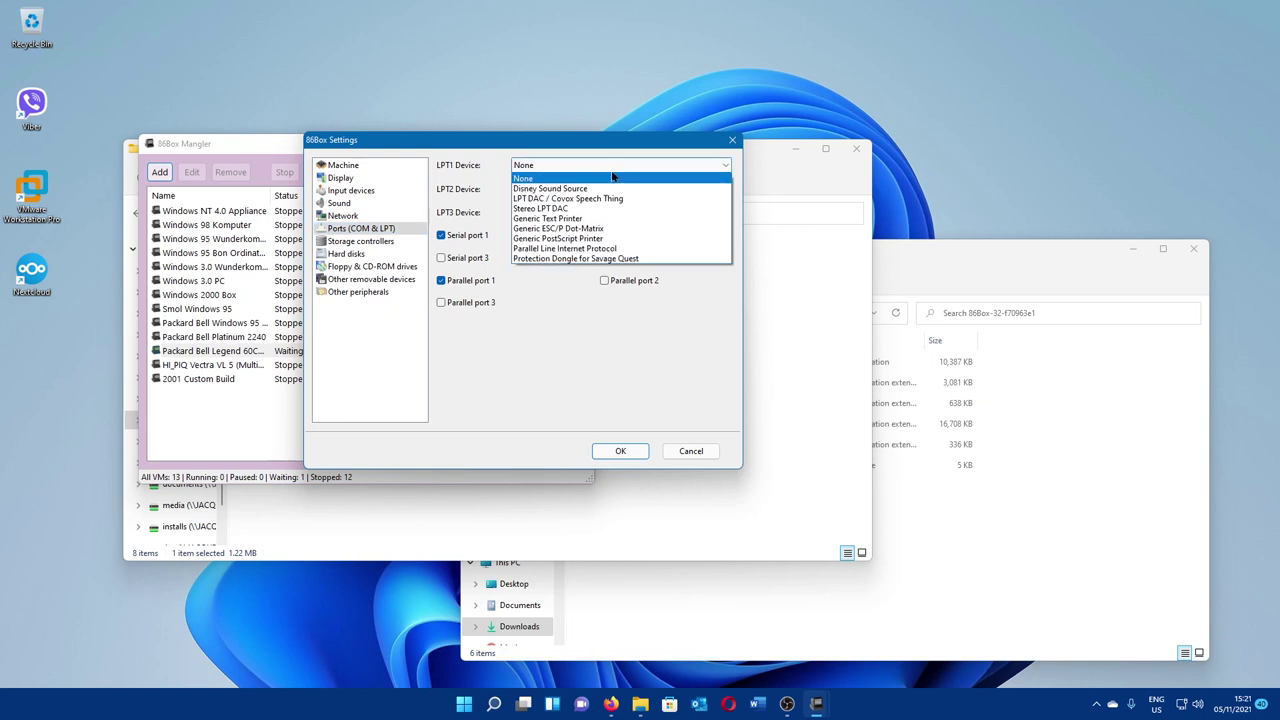
click(607, 228)
Step: Set the hard disk (HD) storage controller to Internal controller
click(418, 241)
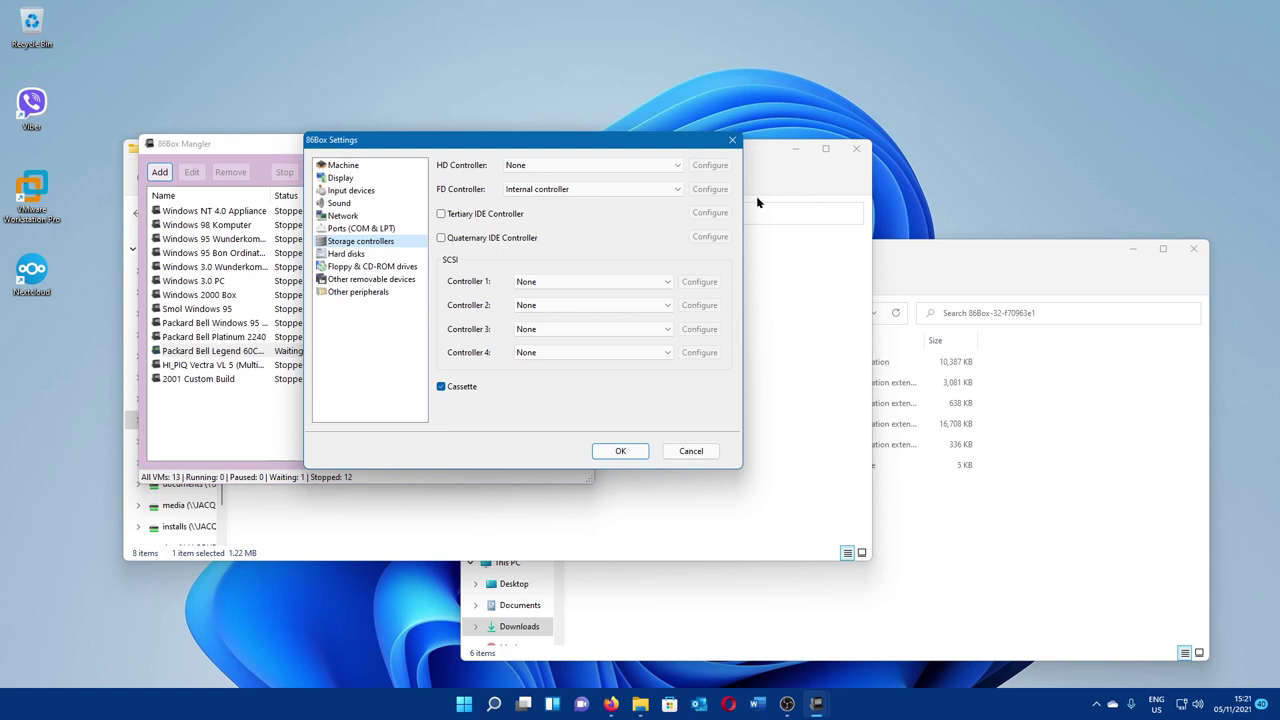
click(609, 165)
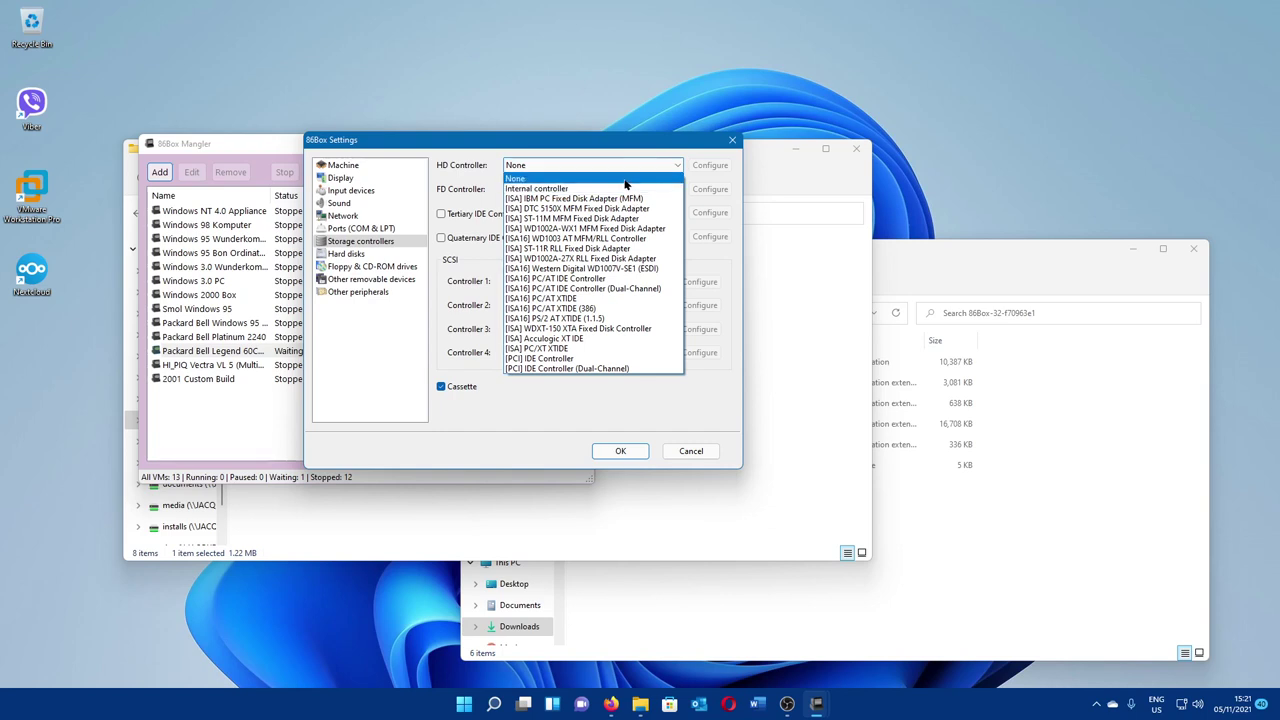
click(614, 190)
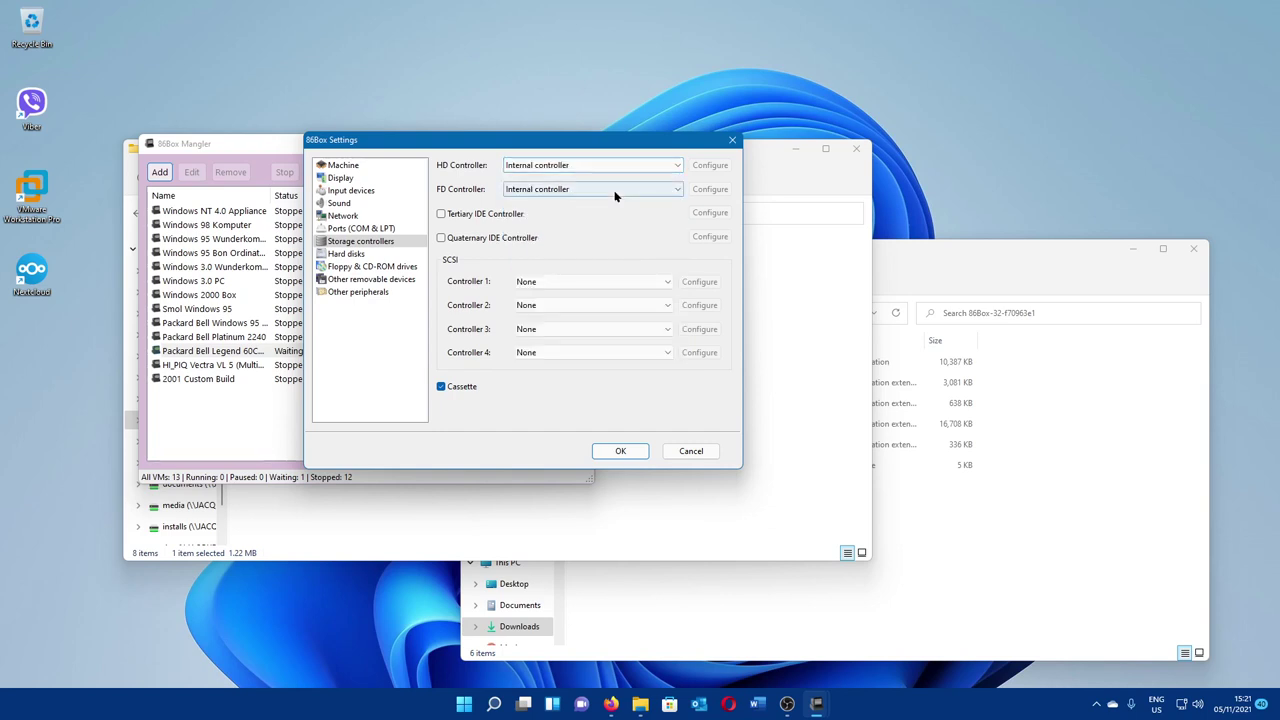
click(621, 164)
click(608, 179)
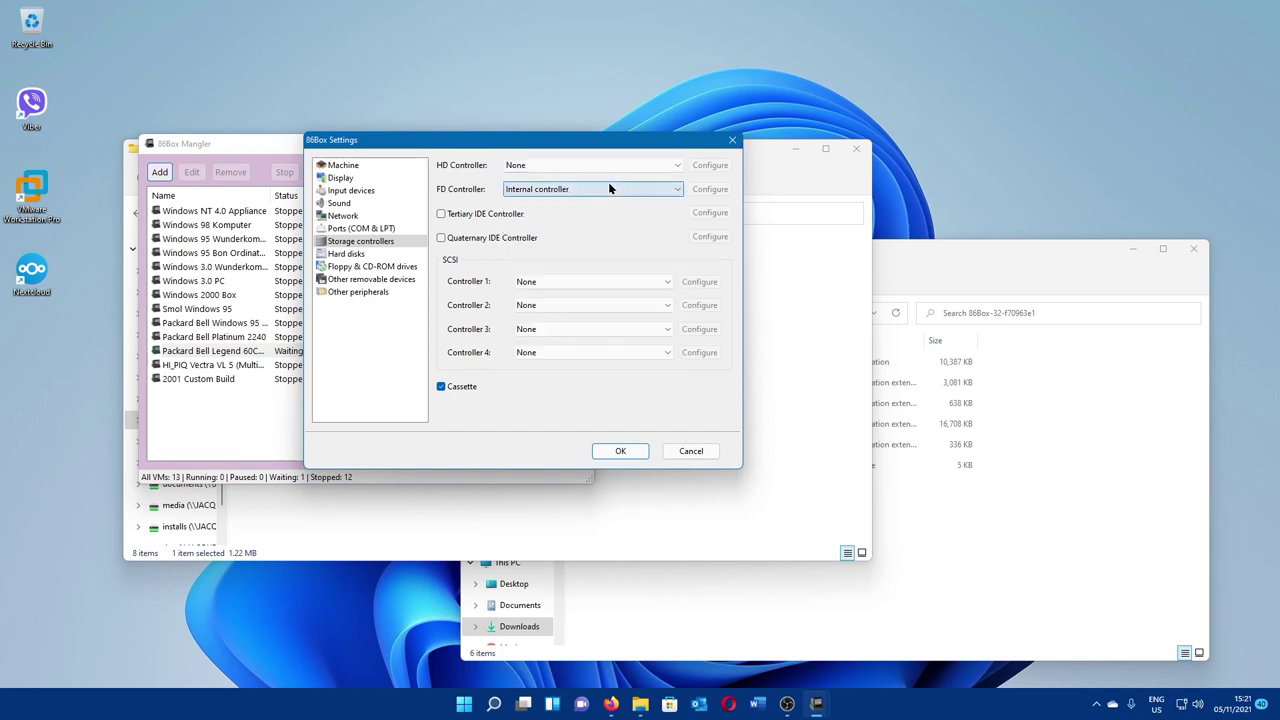
click(681, 168)
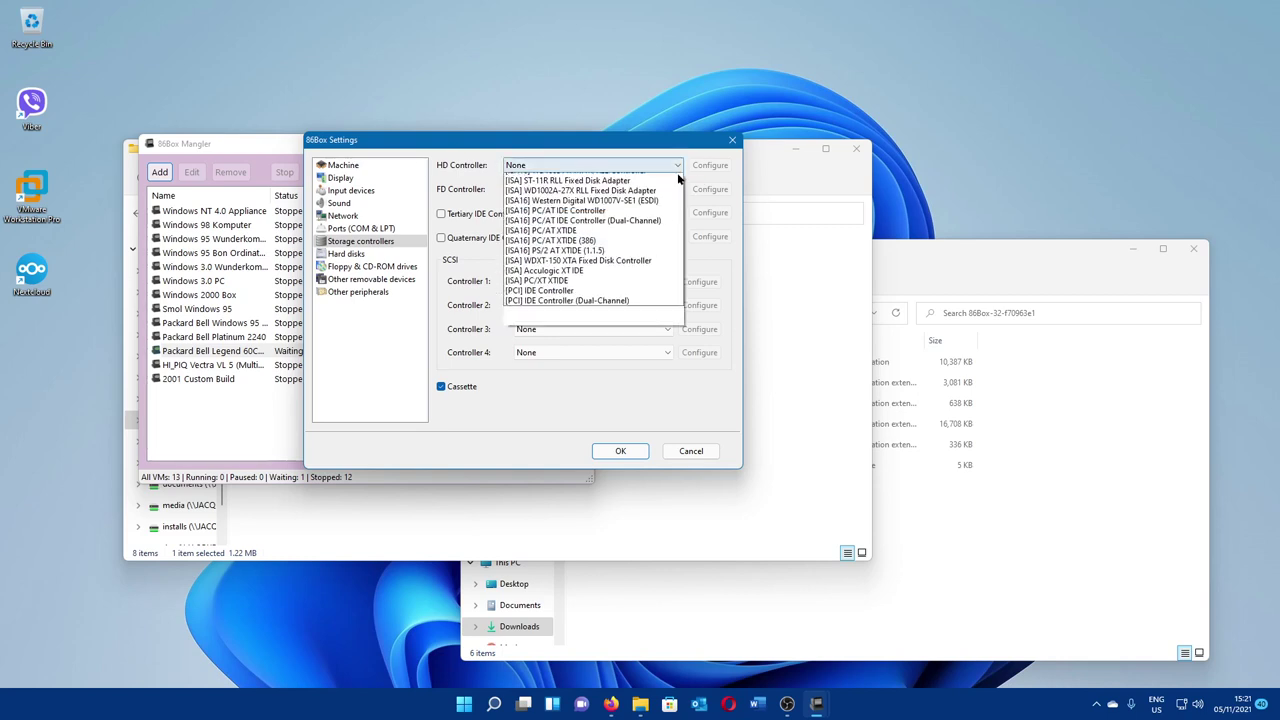
click(683, 178)
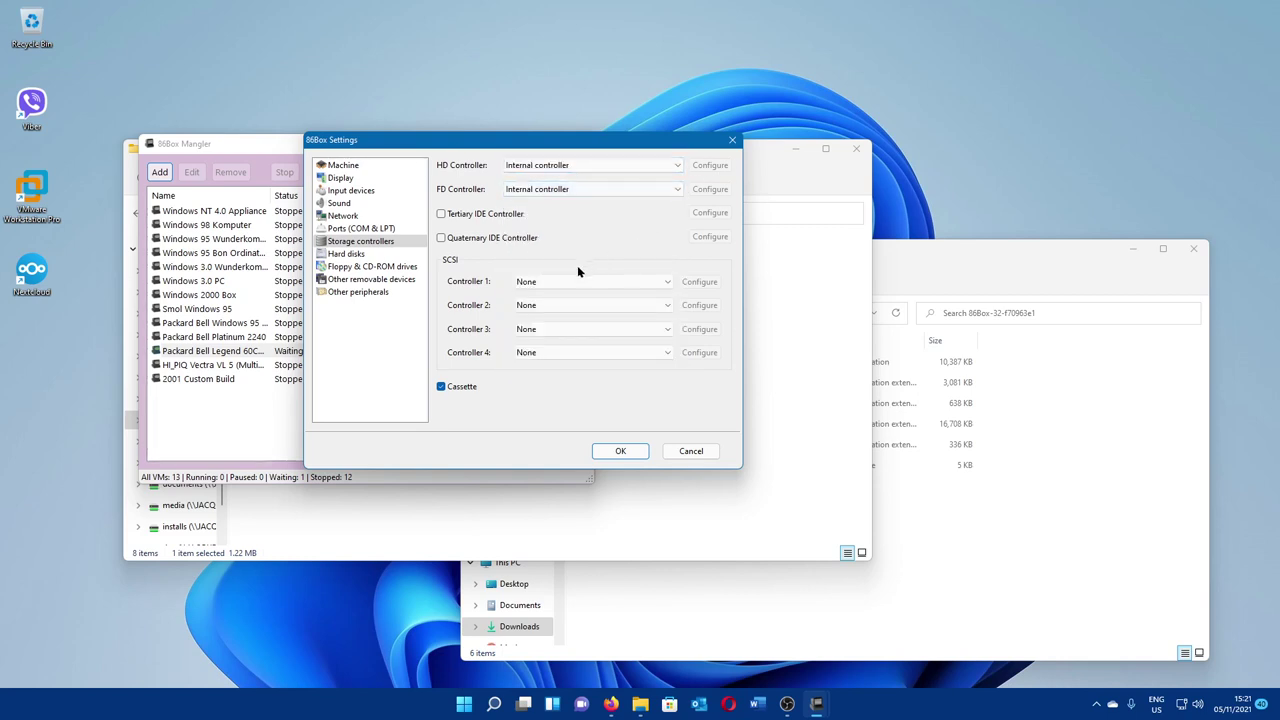
Step: Start adding a new hard disk and set its image format to Dynamic-size VHD (.vhd)
click(401, 254)
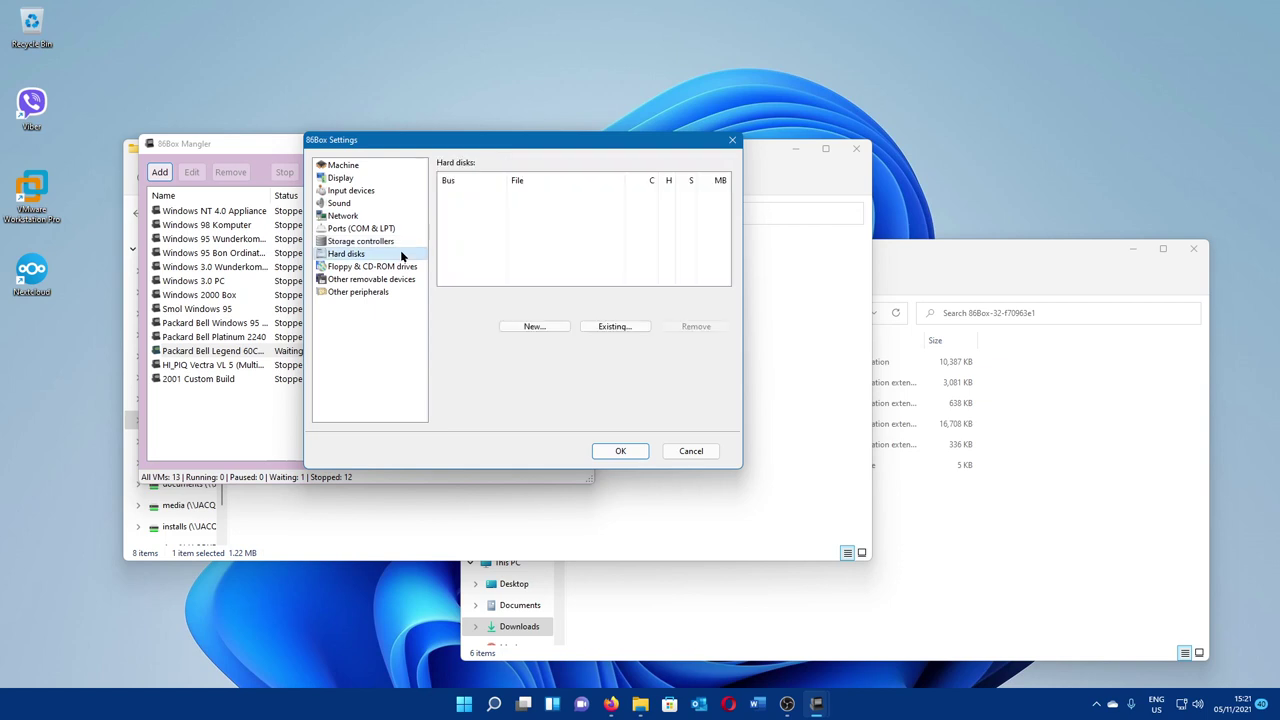
click(534, 327)
click(485, 334)
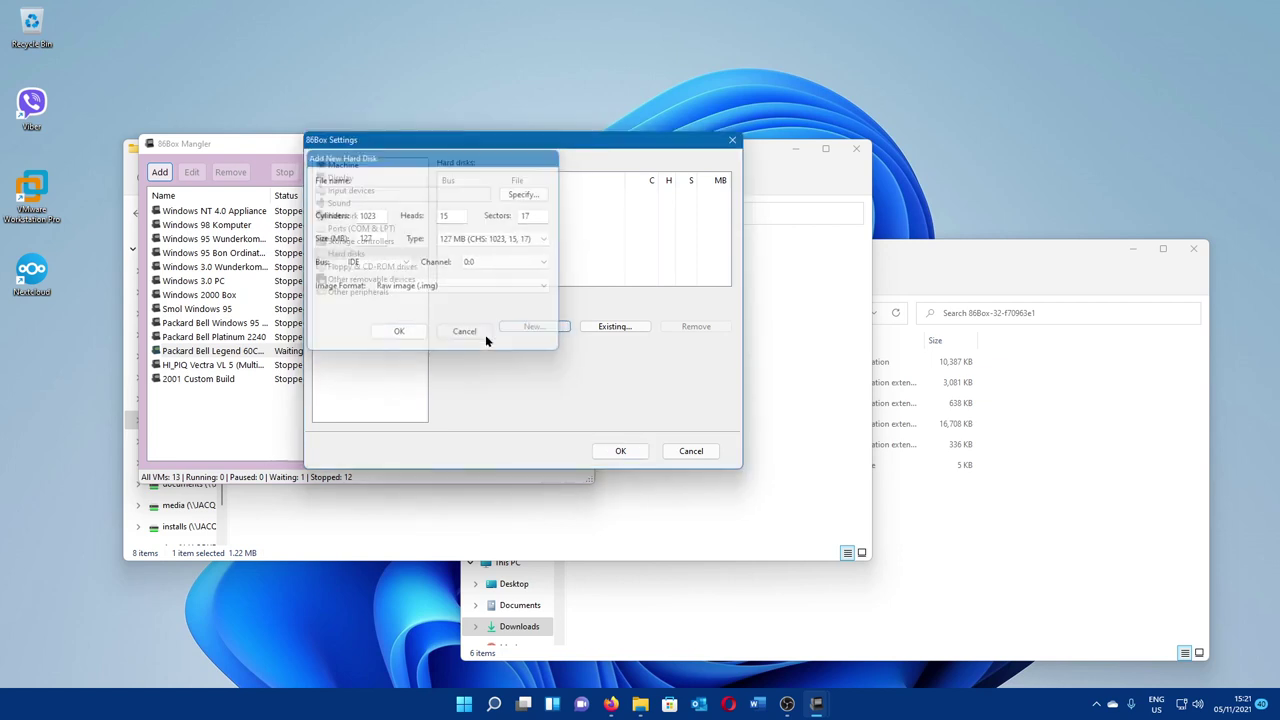
click(555, 332)
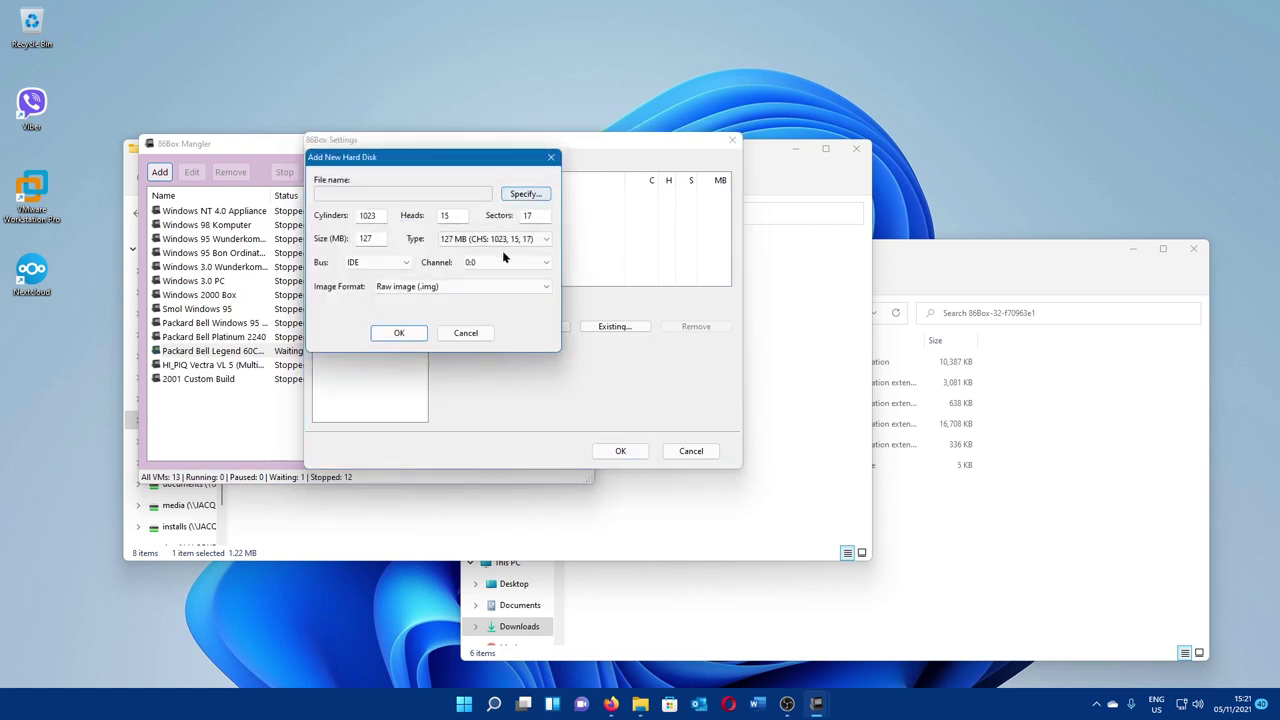
click(486, 288)
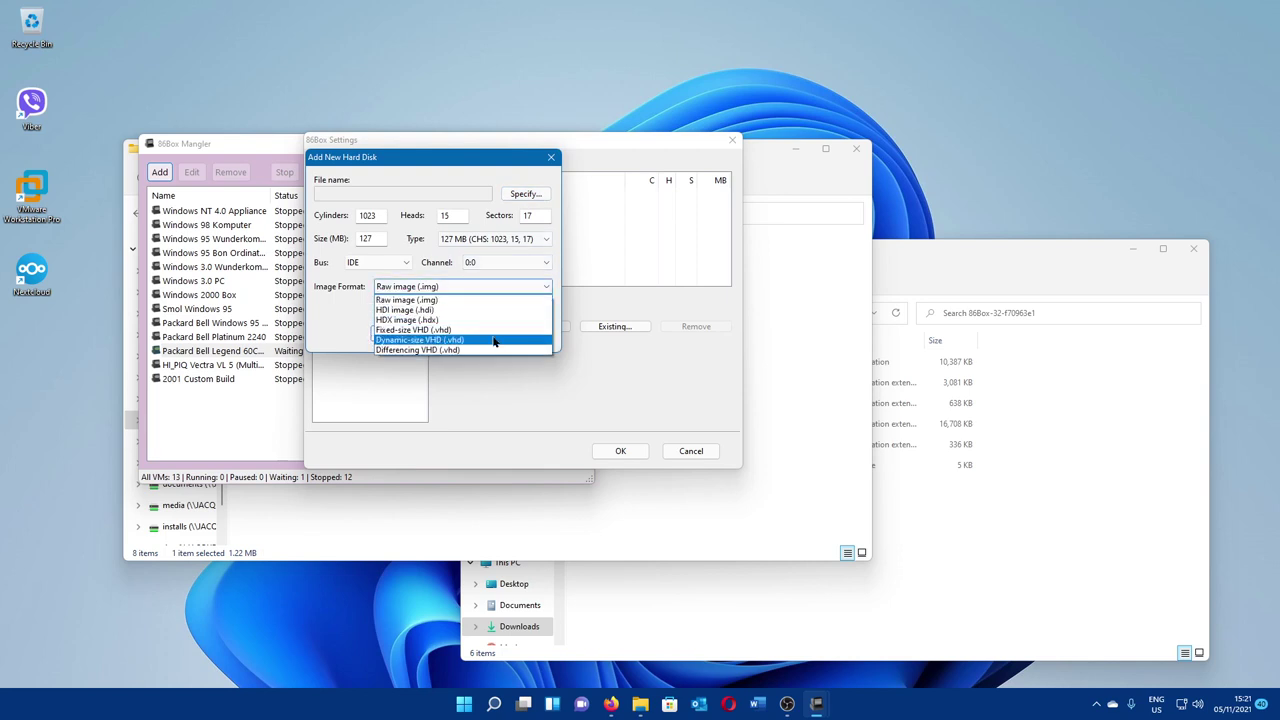
click(494, 341)
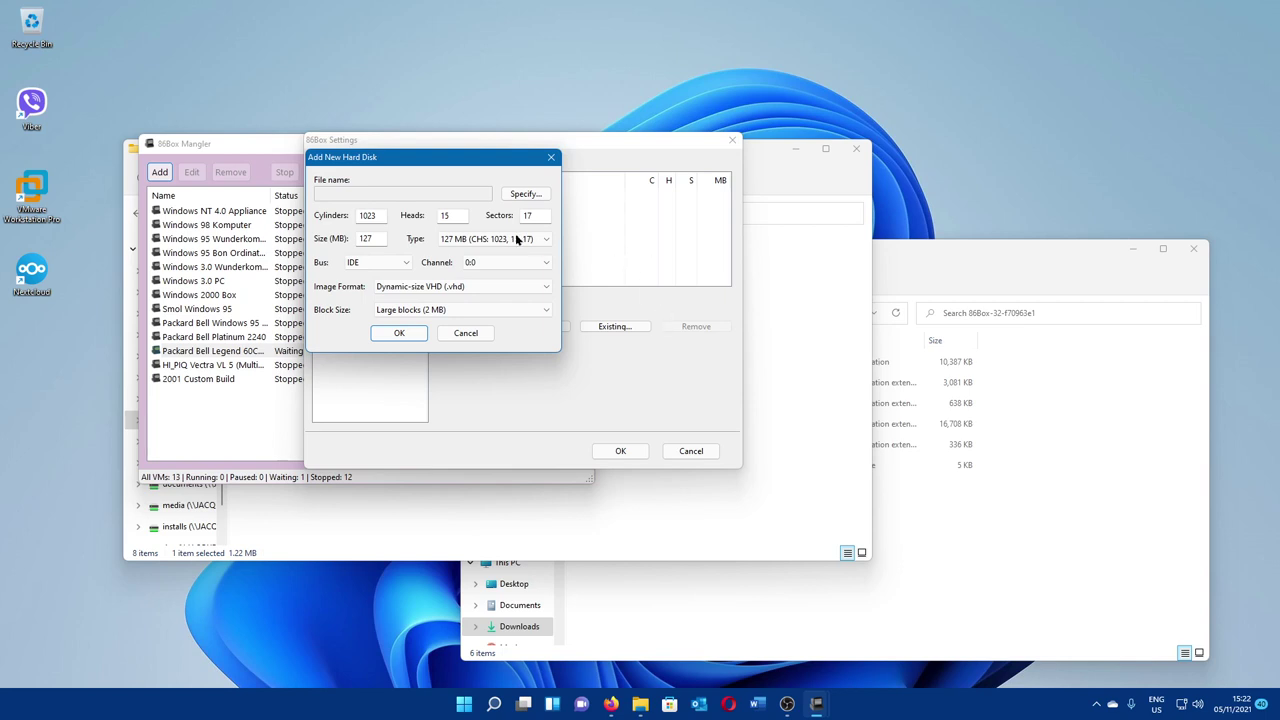
click(513, 286)
click(515, 288)
Step: Specify the disk image file as "Packard Bell Legend 60CD Supreme.vhd" in the D:\86box VMs\disps folder
click(516, 195)
click(520, 196)
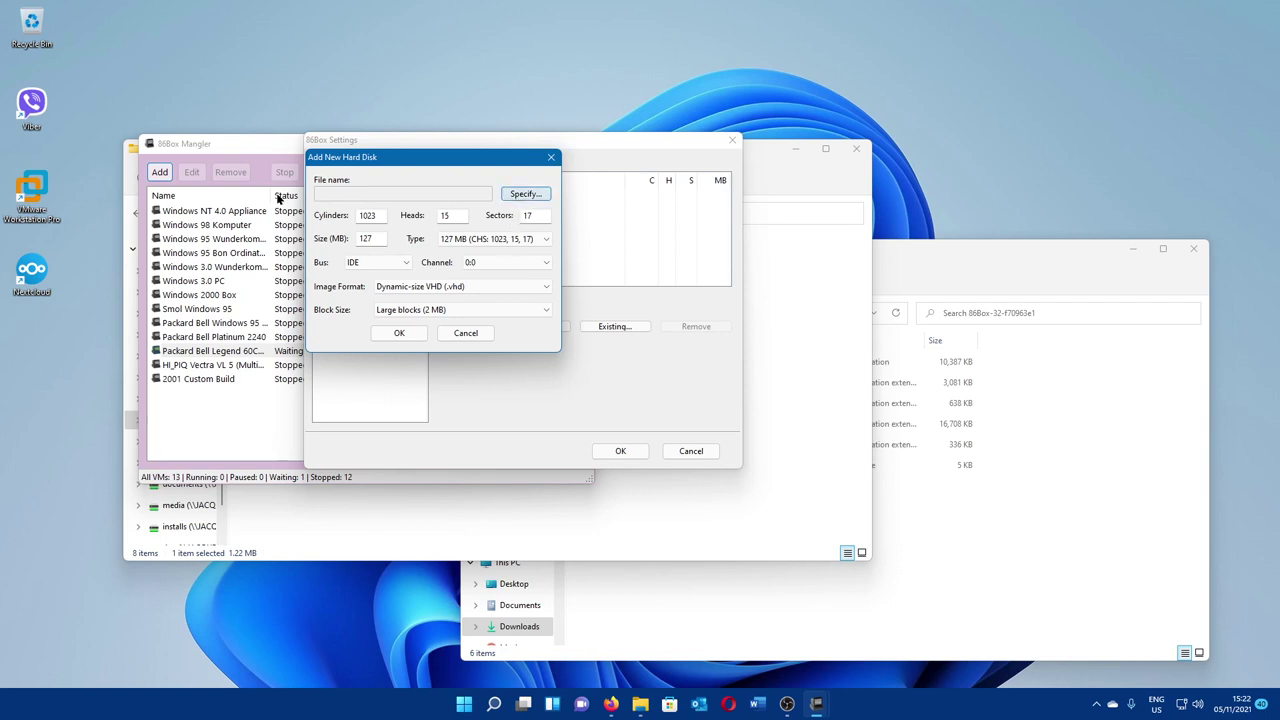
click(530, 195)
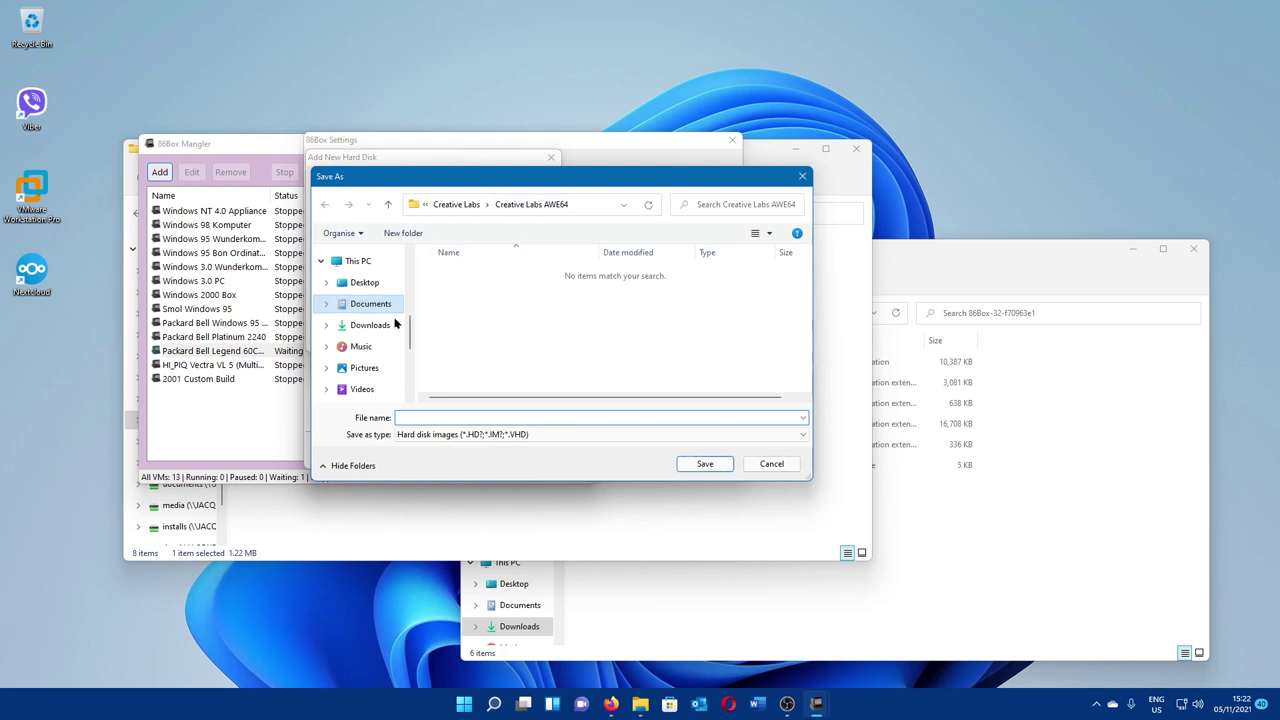
scroll(390, 383, down, 2)
click(395, 318)
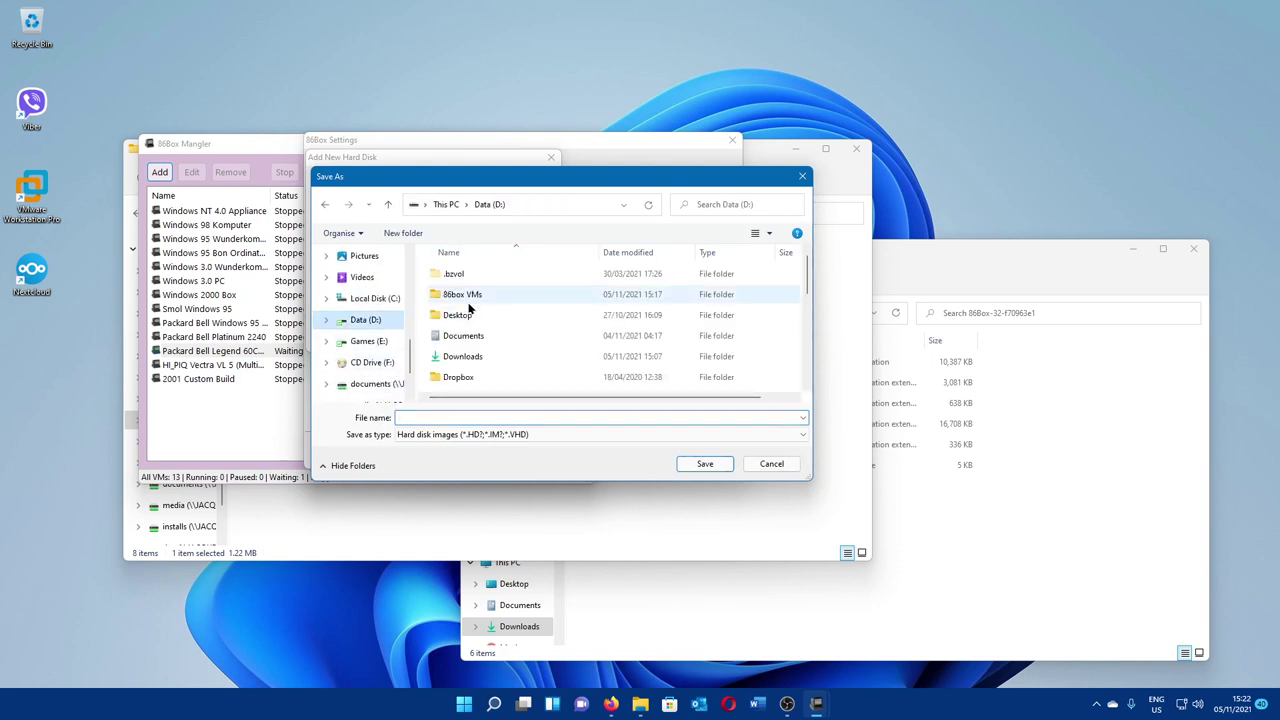
double_click(528, 297)
double_click(528, 297)
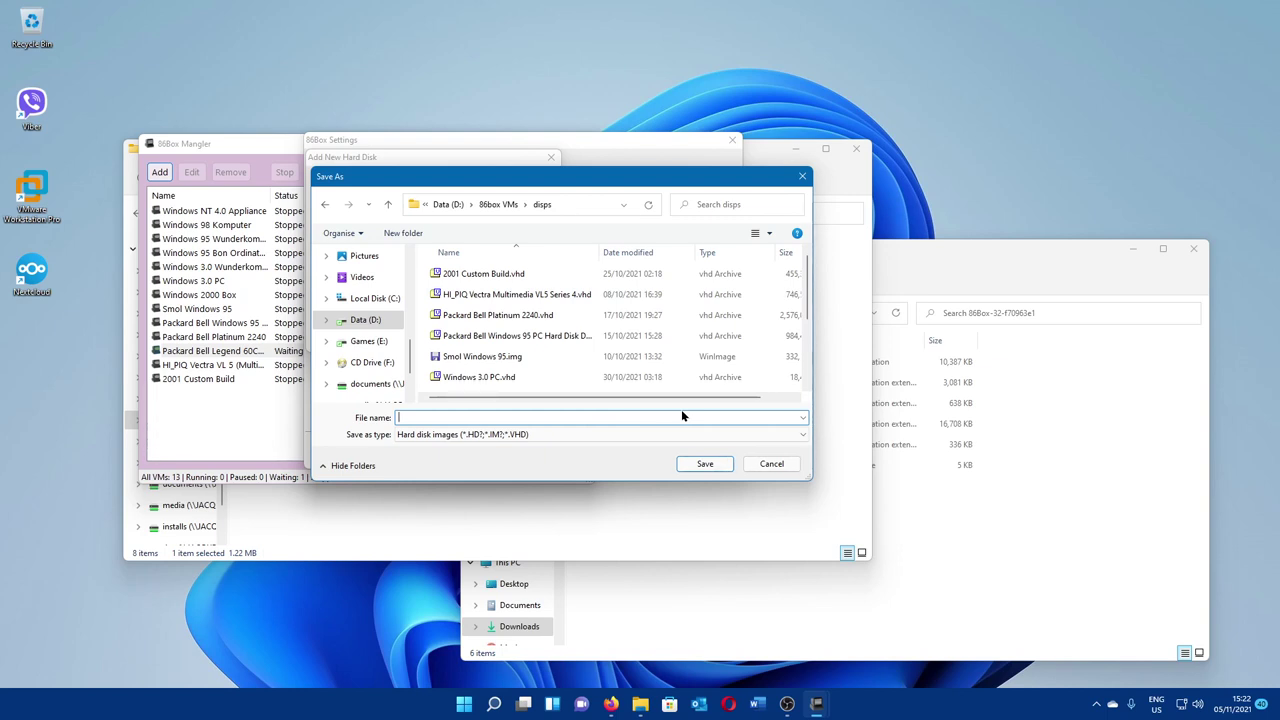
text(Packard B)
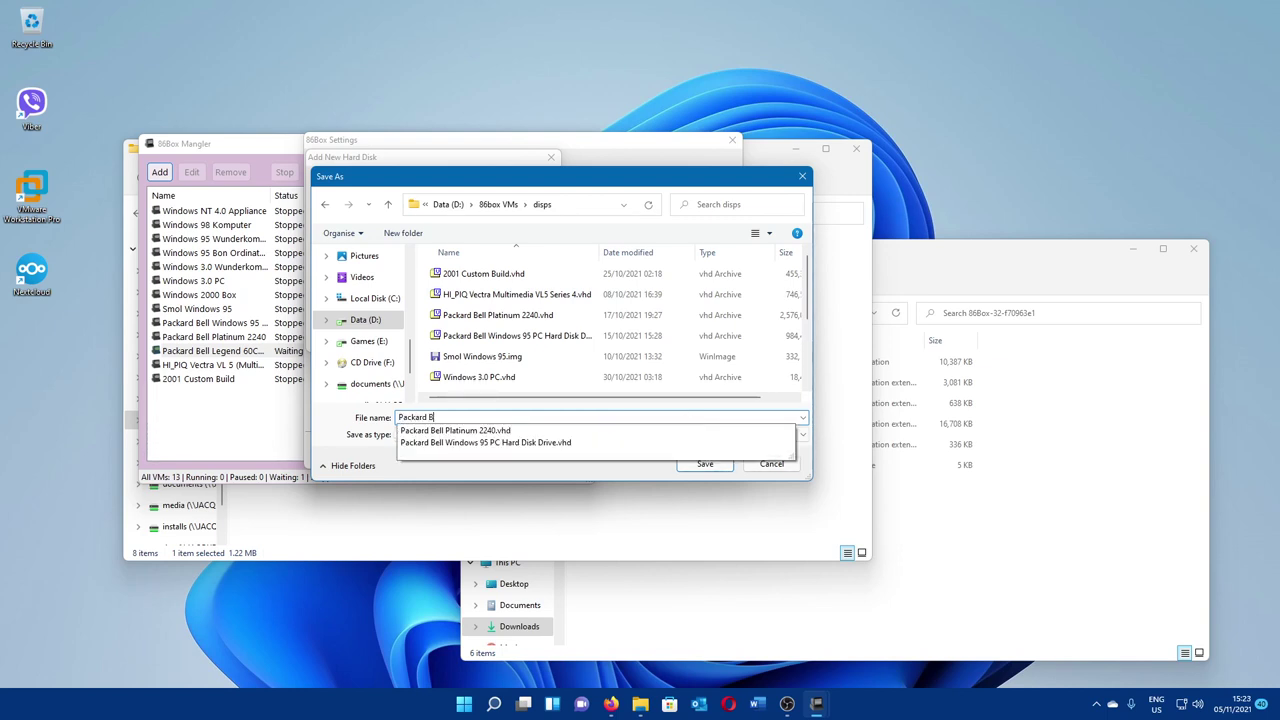
text(ell L)
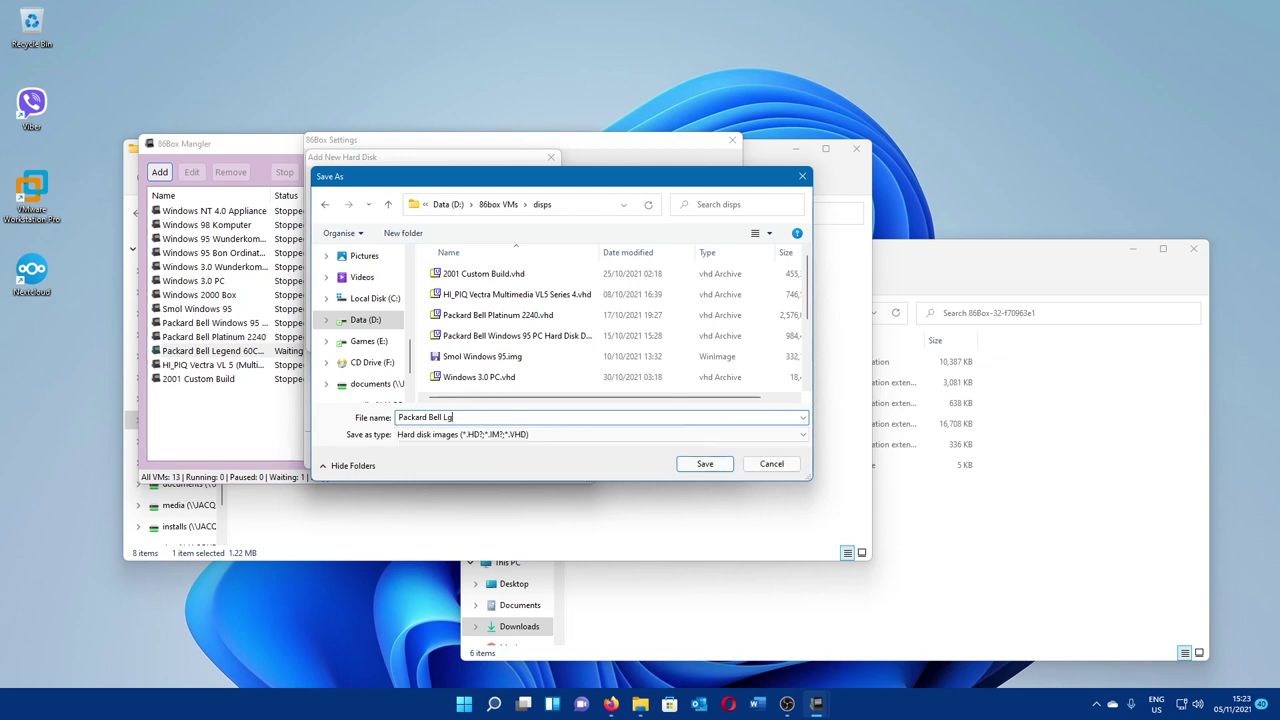
text(egend 60CD Supreme.vhd)
key(Return)
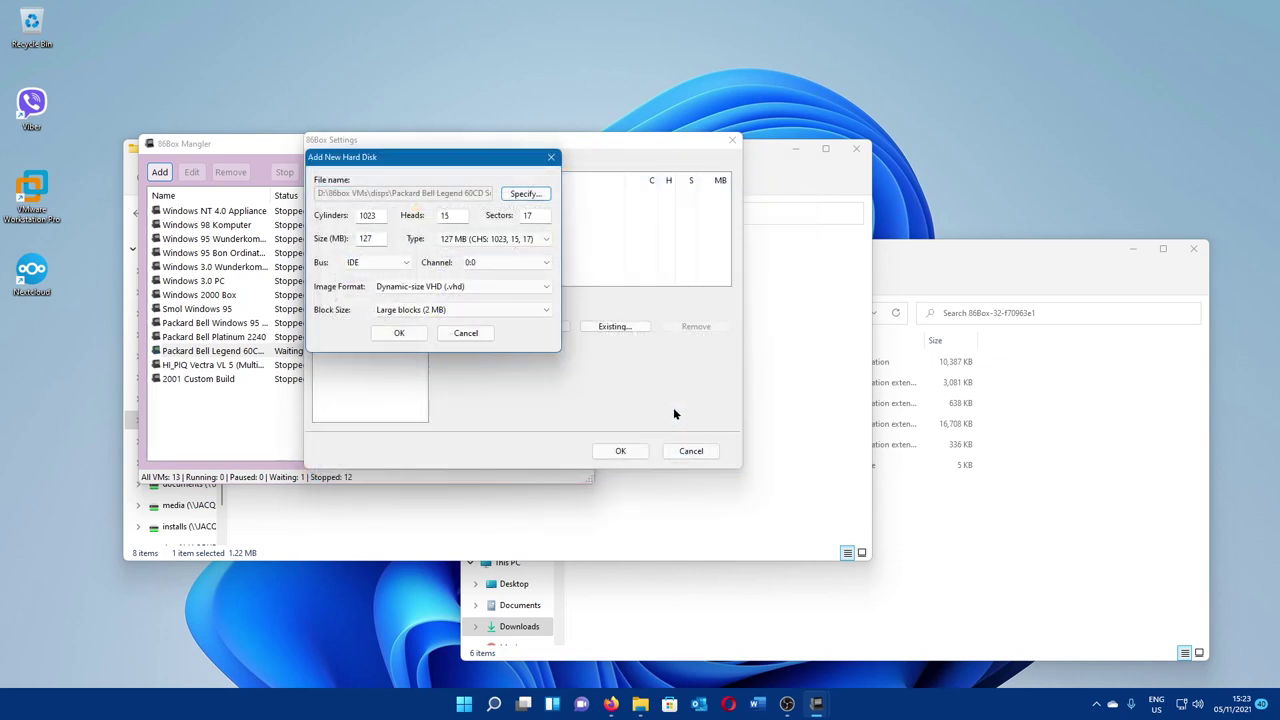
text(545)
click(502, 244)
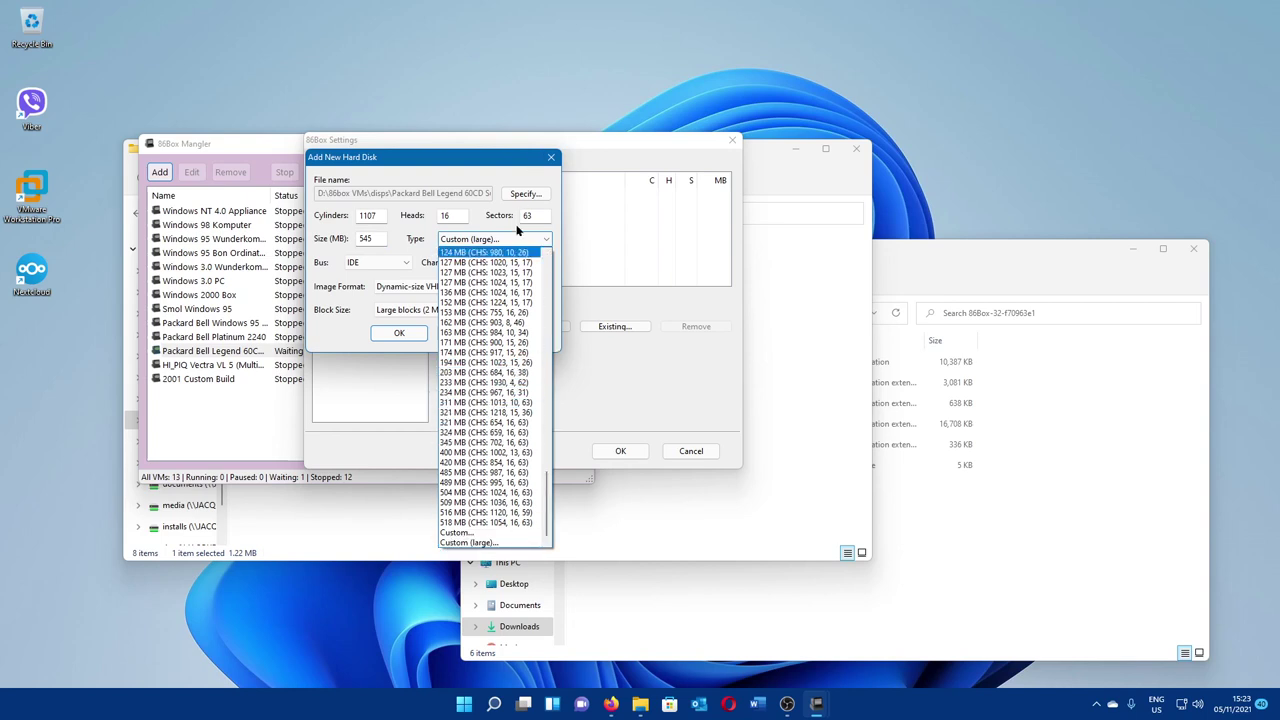
click(380, 248)
Step: Set the new hard disk's size to 345 MB and create the disk image
double_click(368, 239)
text(345)
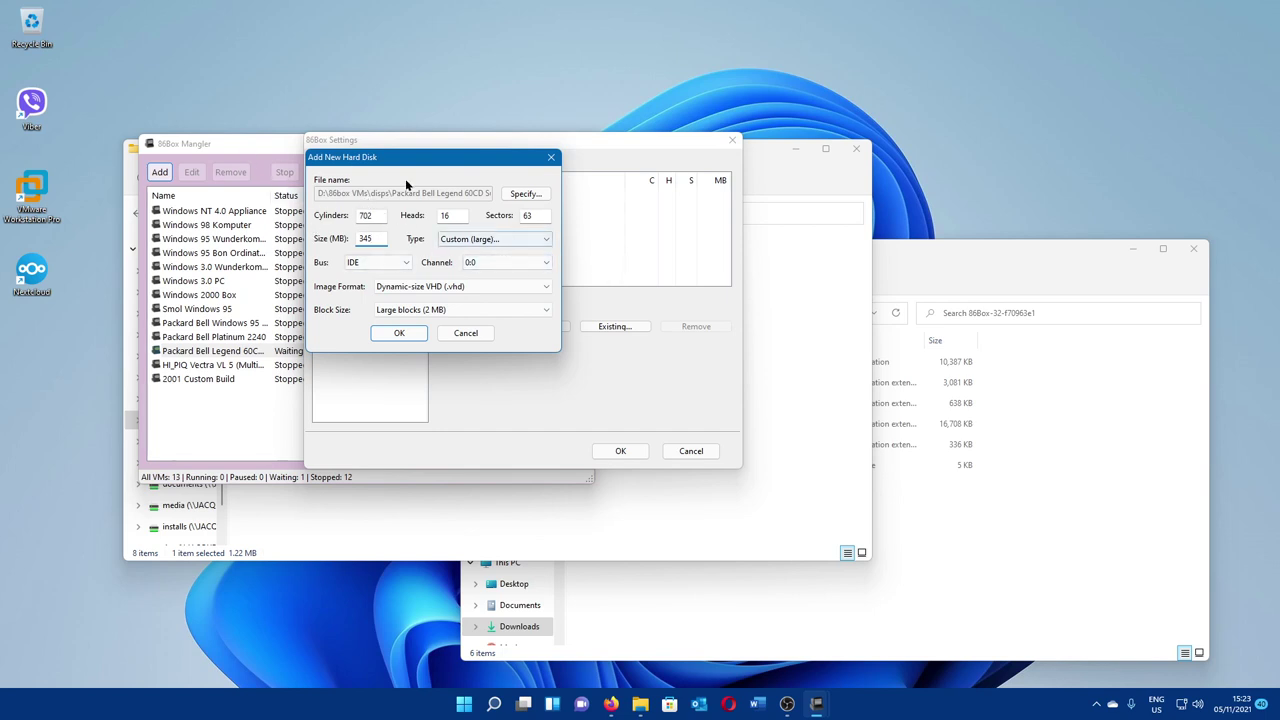
click(447, 212)
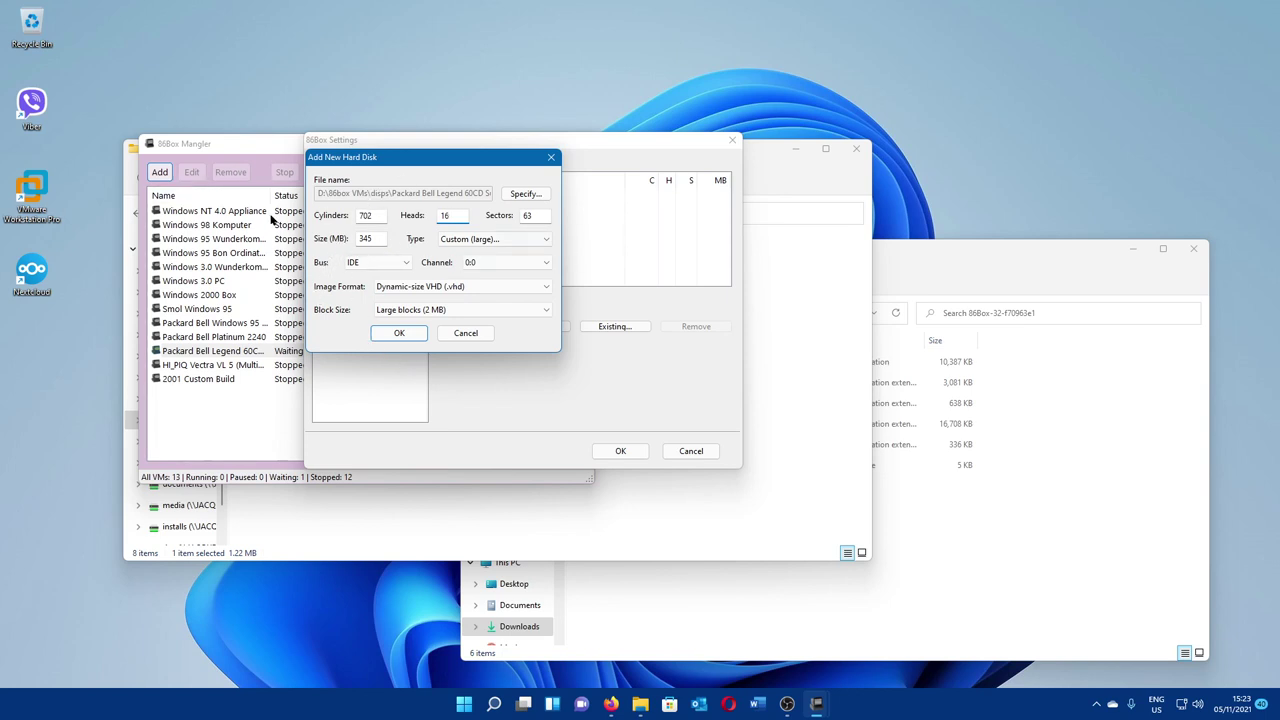
click(417, 337)
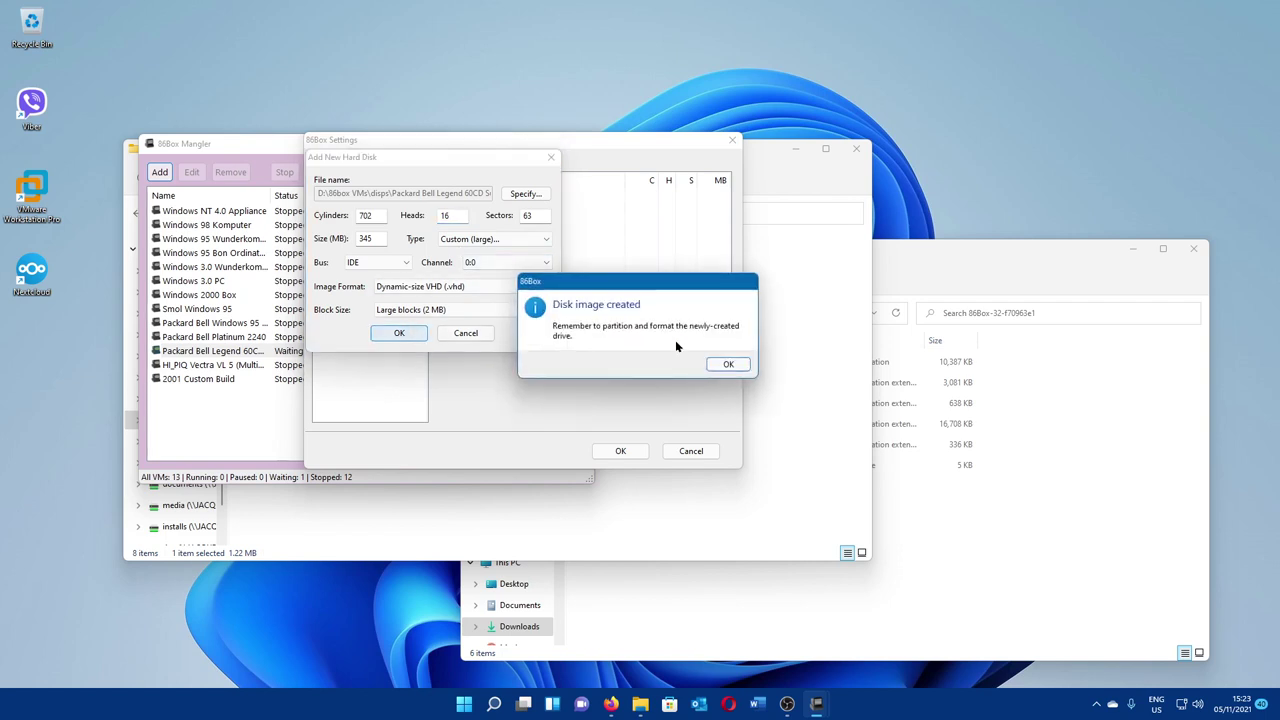
click(729, 366)
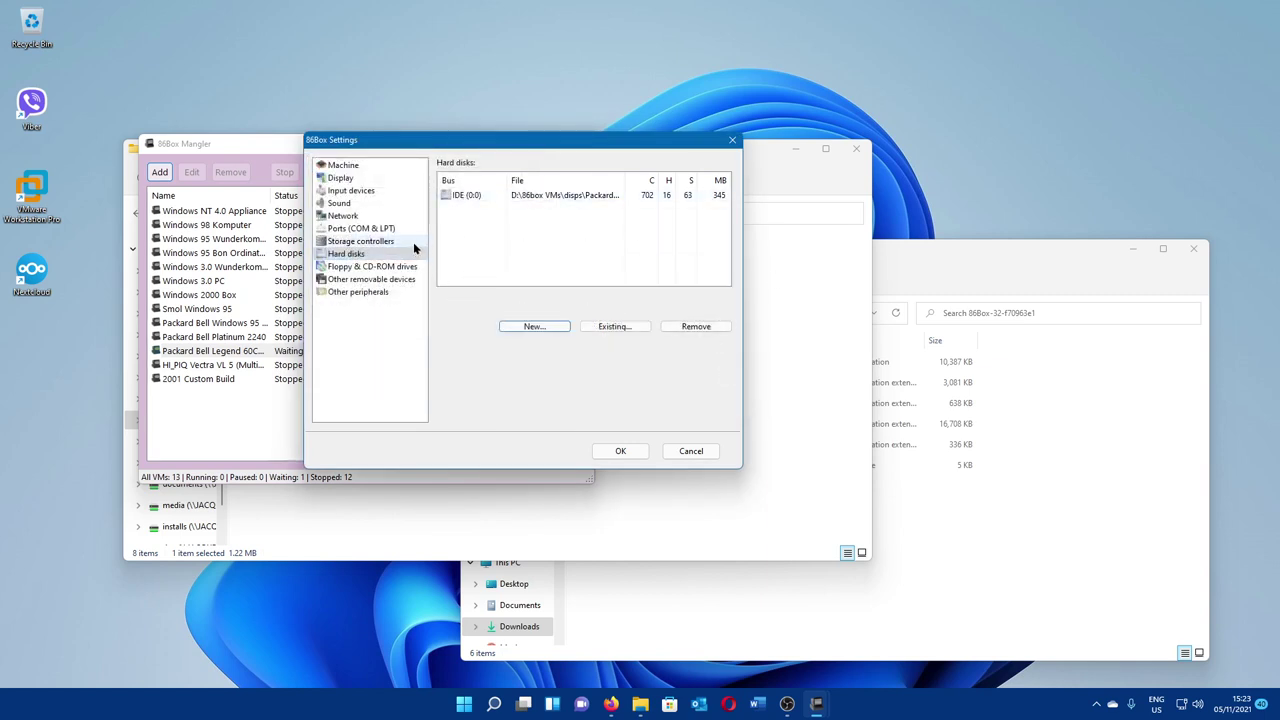
Step: Review the bus options for the new hard disk, keeping it on IDE
click(539, 196)
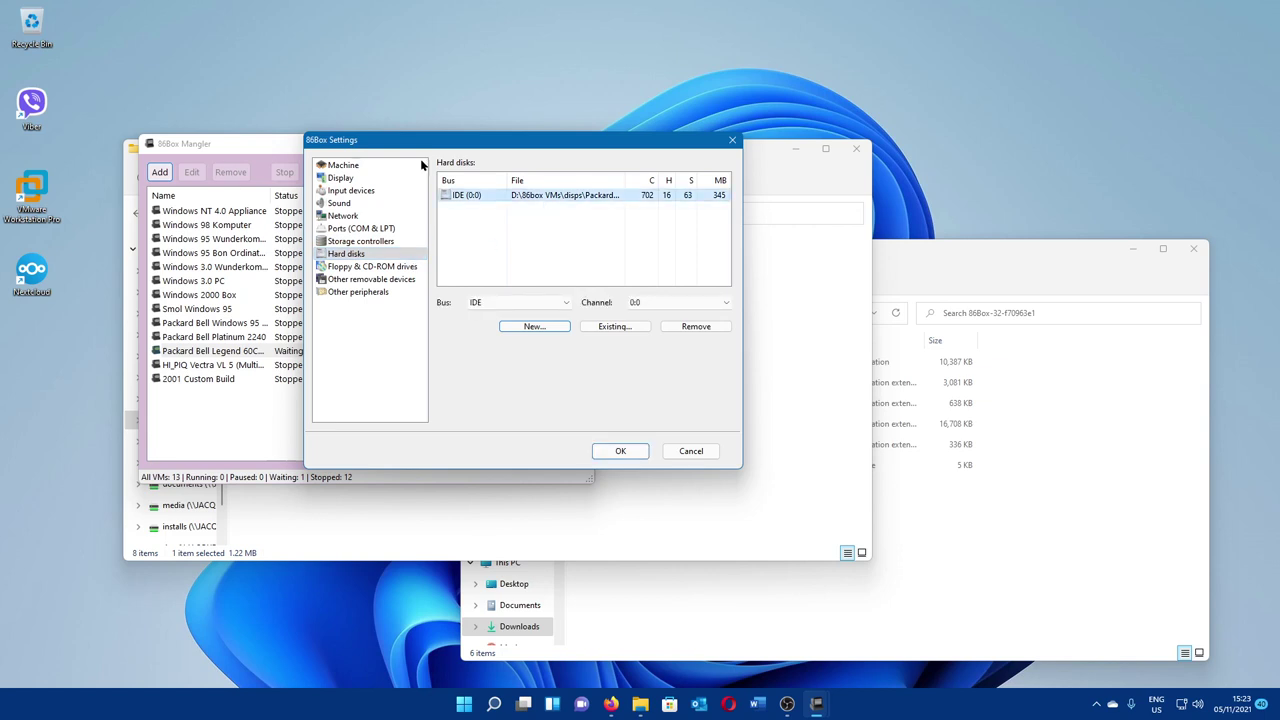
click(528, 300)
click(585, 280)
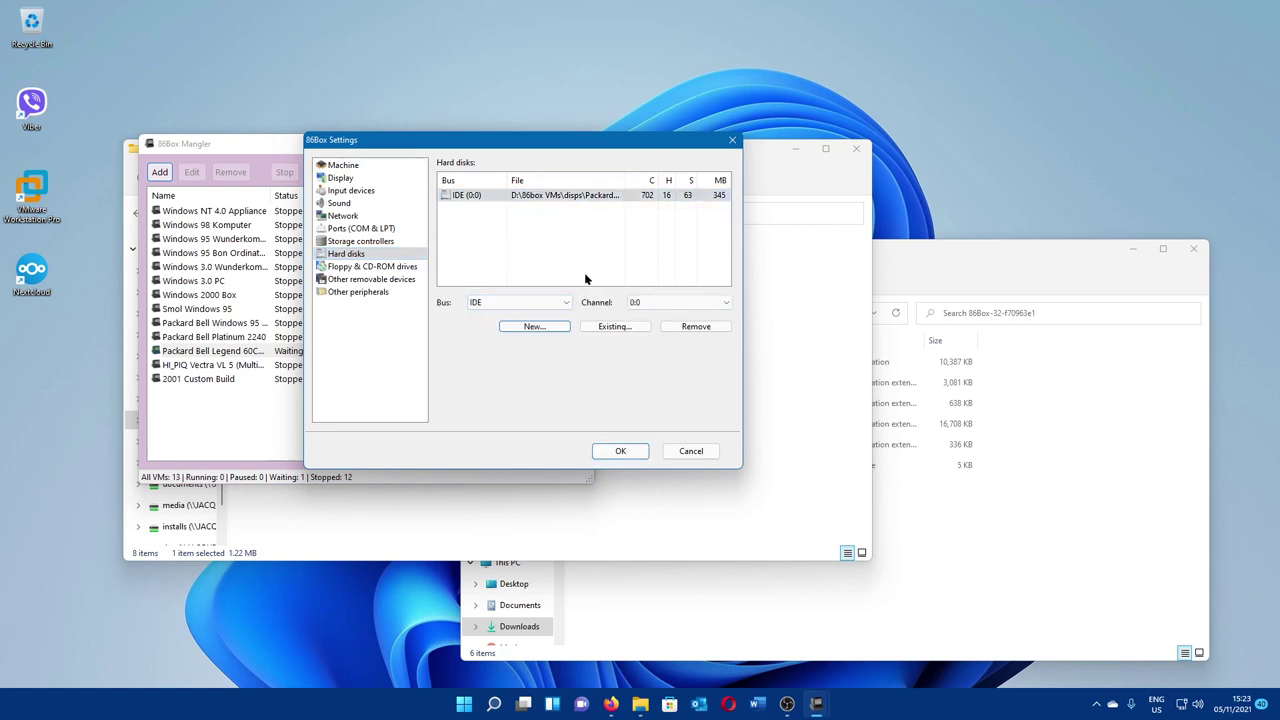
click(517, 306)
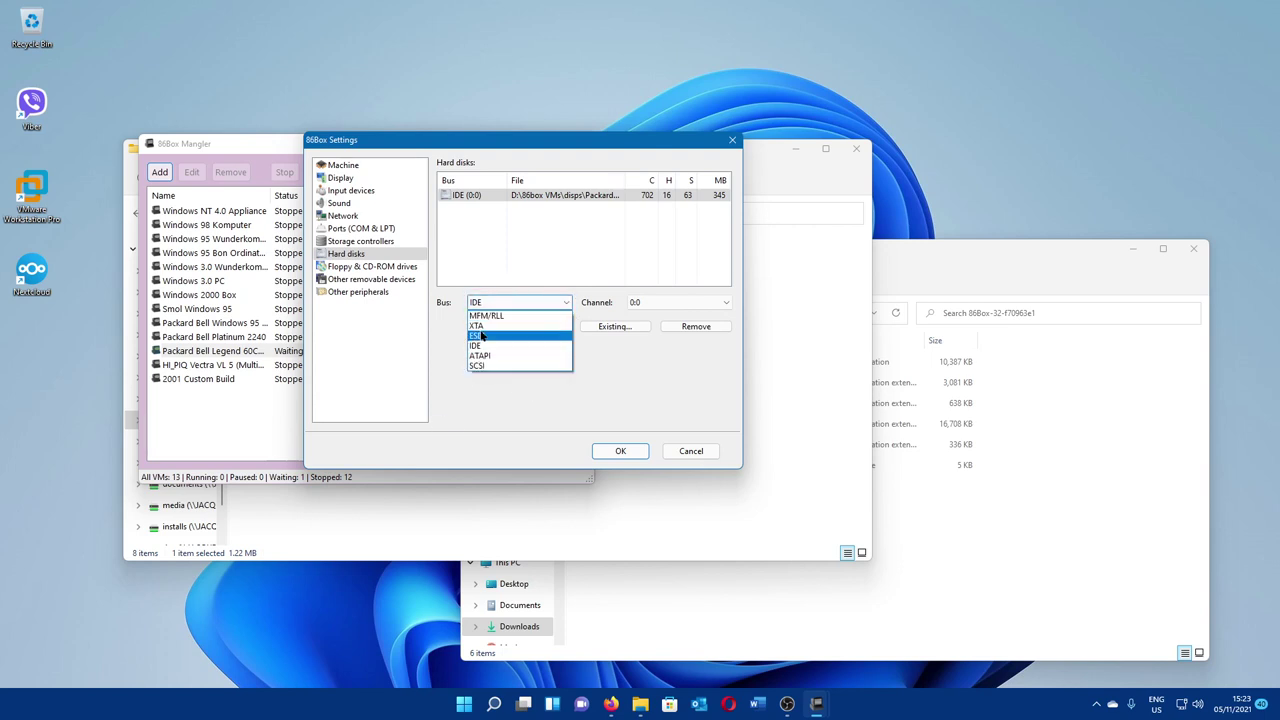
click(561, 288)
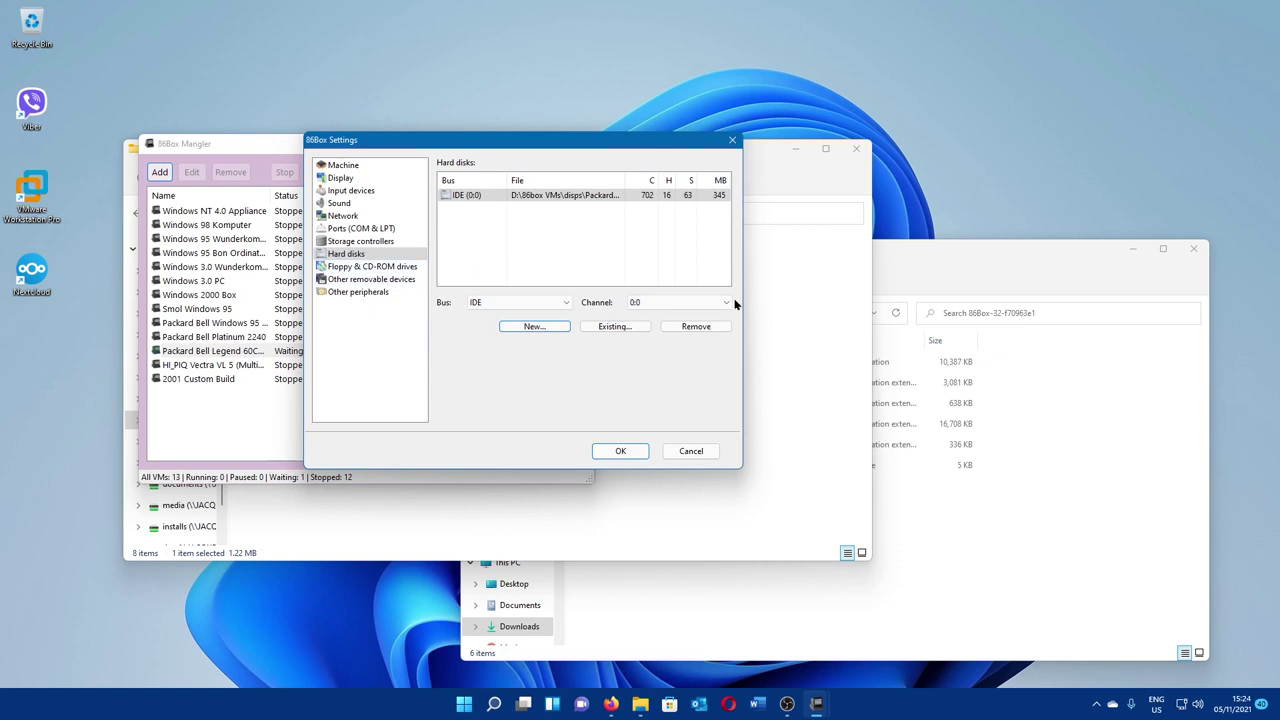
Step: Set the first floppy drive to 3.5" 1.44M and the second floppy drive to Disabled
click(412, 268)
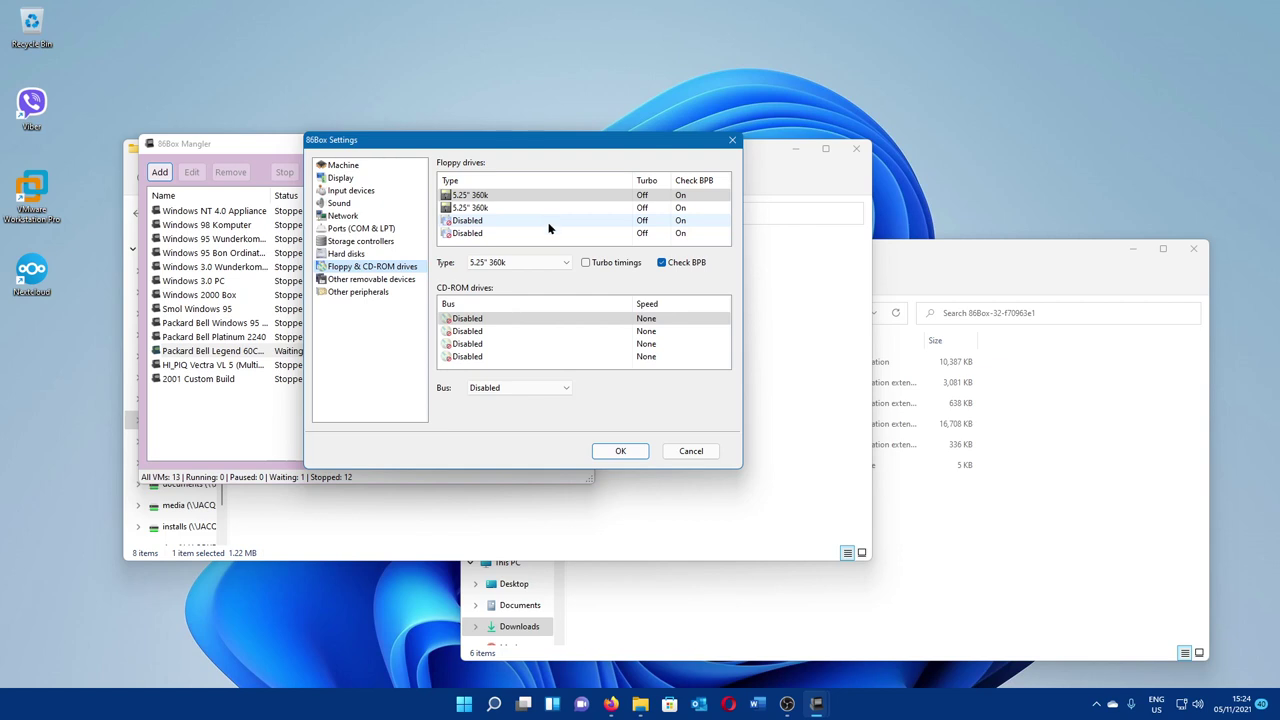
click(548, 261)
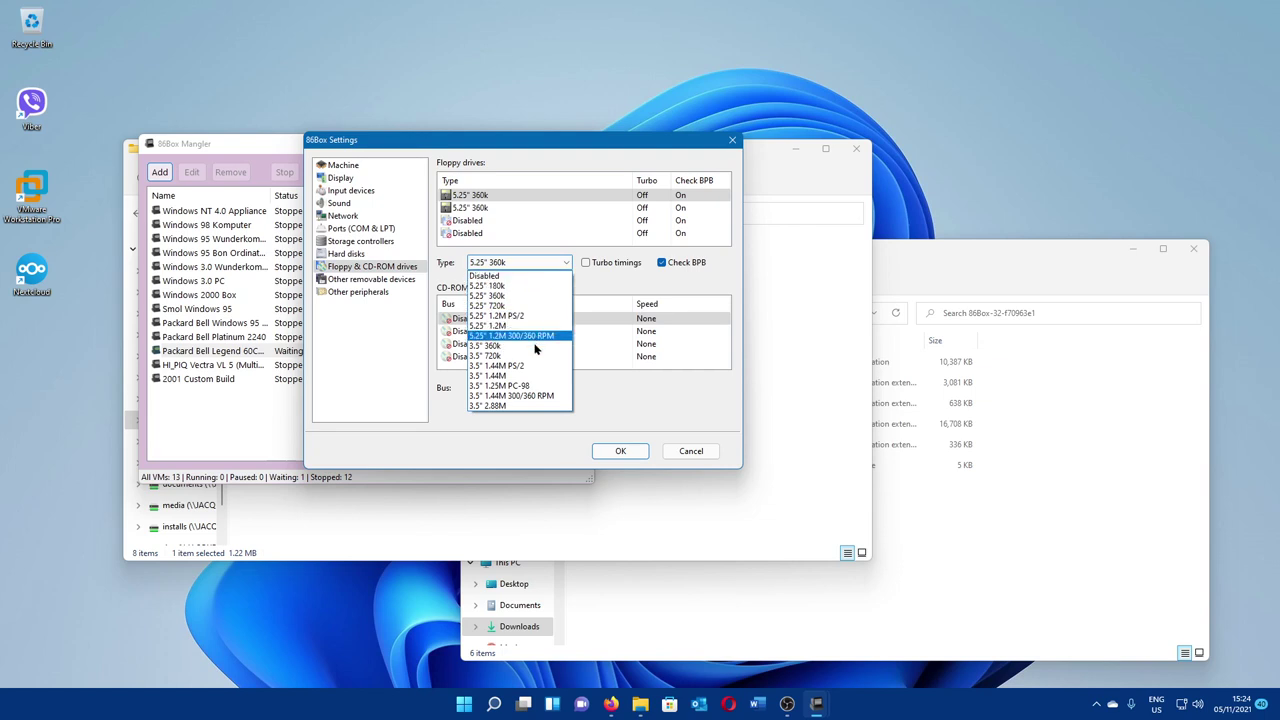
click(537, 377)
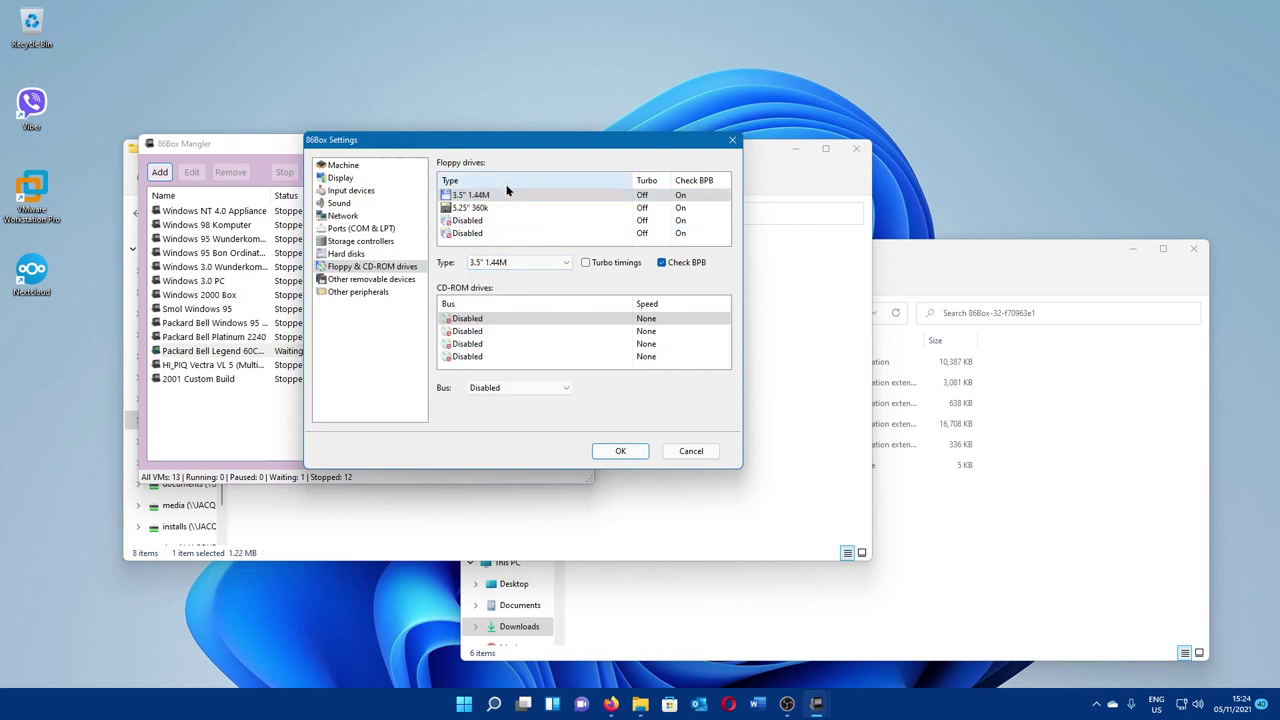
click(521, 208)
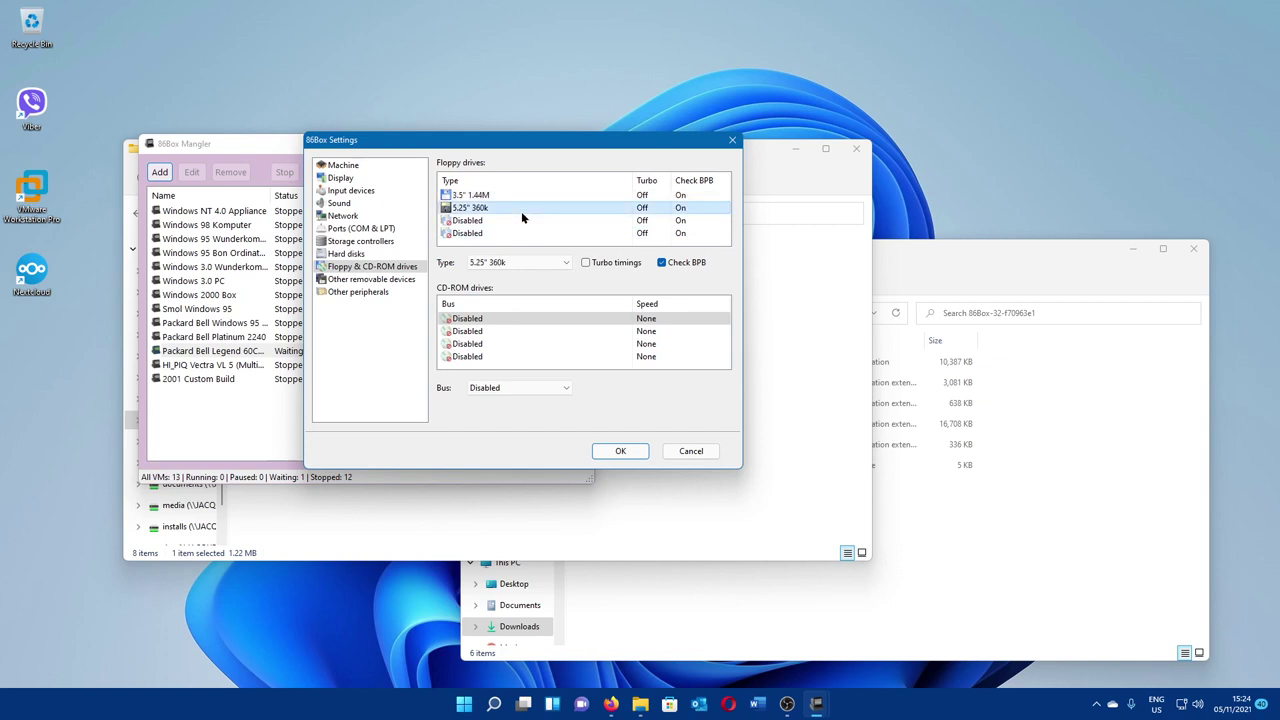
click(539, 263)
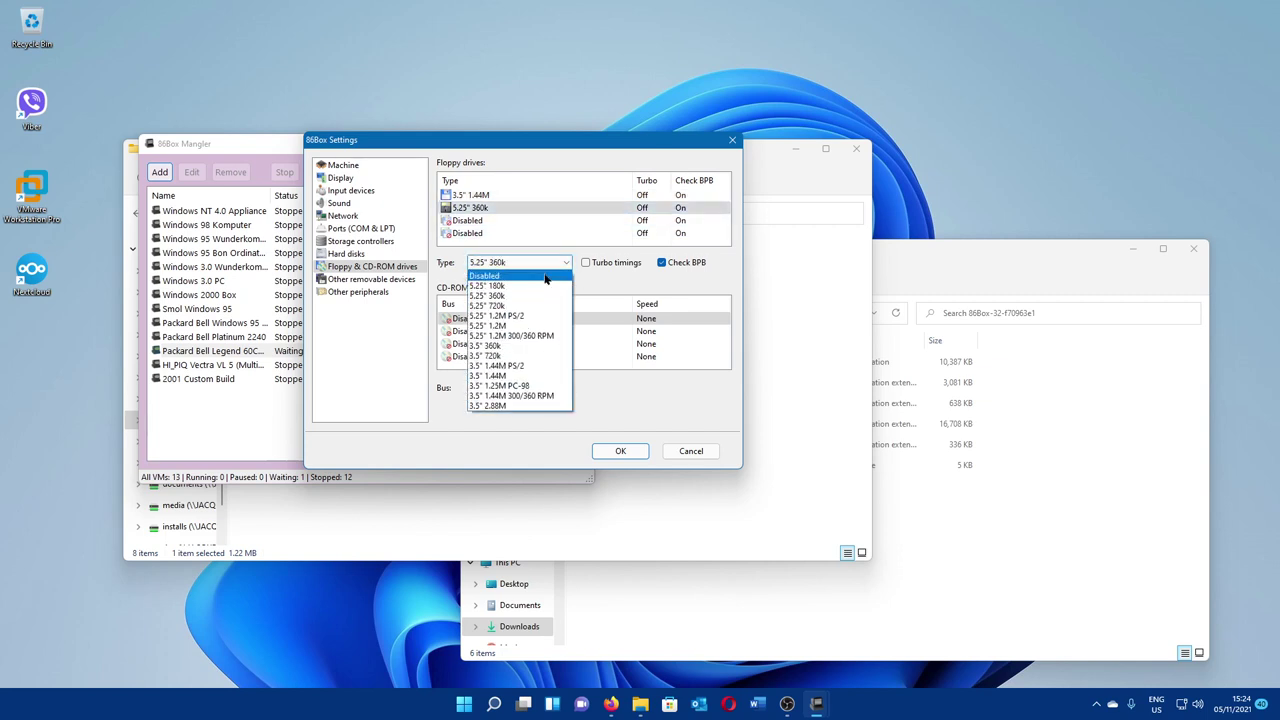
click(543, 276)
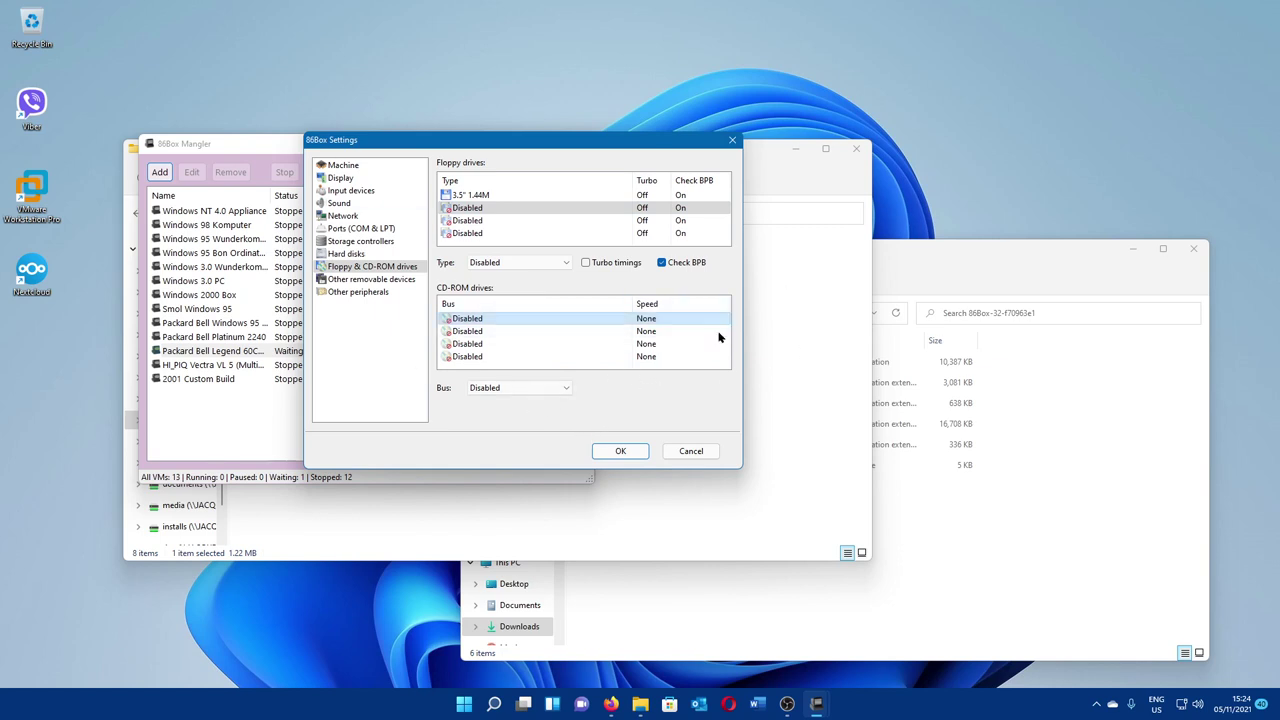
Step: Set the first CD-ROM drive's bus to ATAPI, keeping it on channel 0:1
click(551, 388)
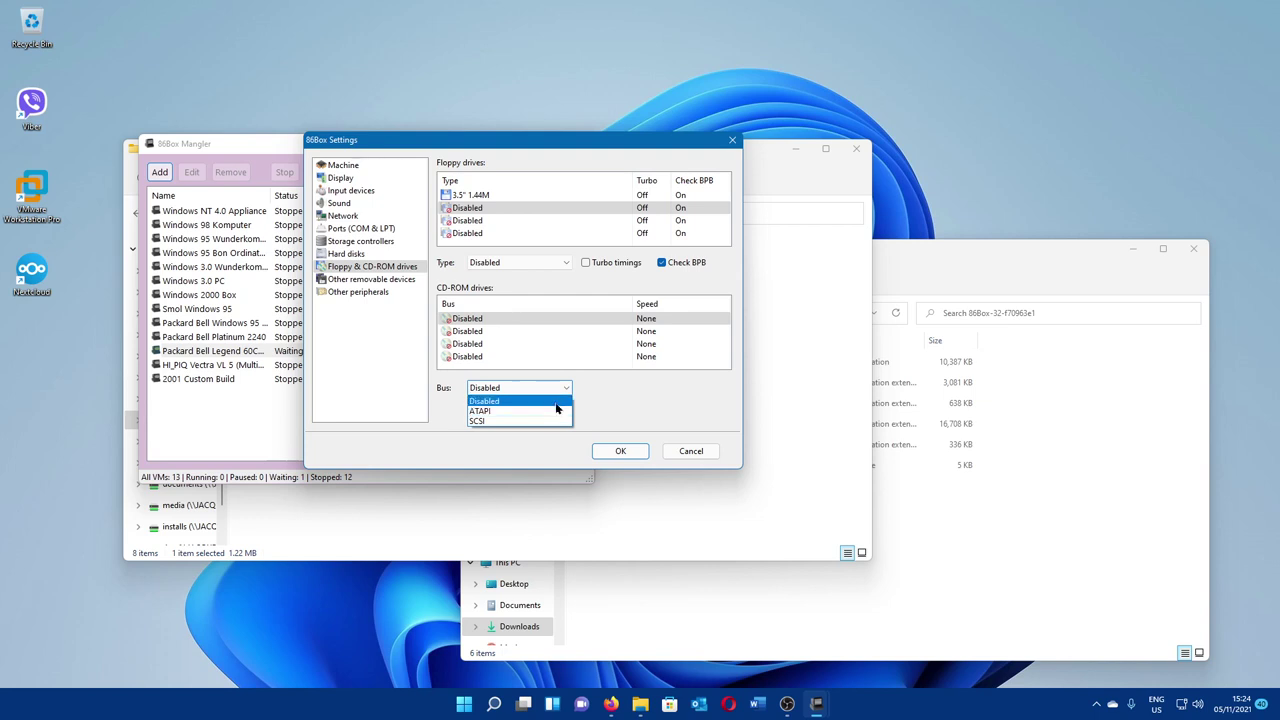
click(556, 412)
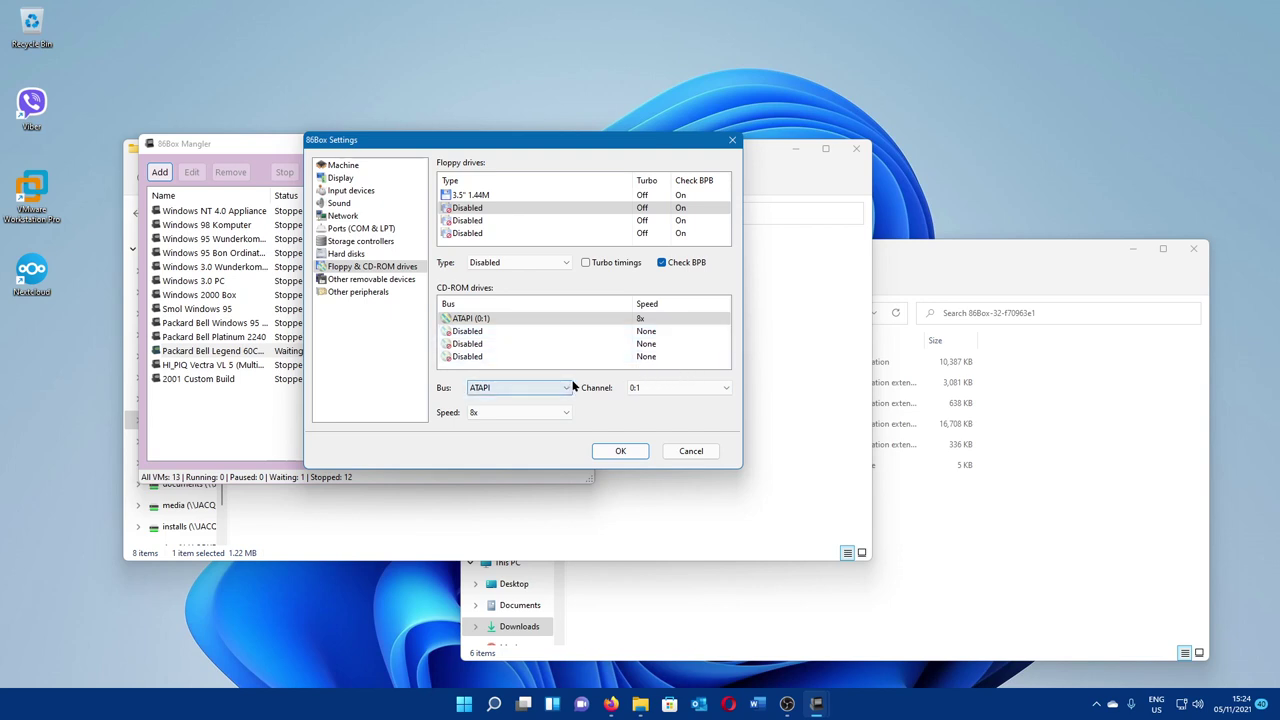
click(714, 390)
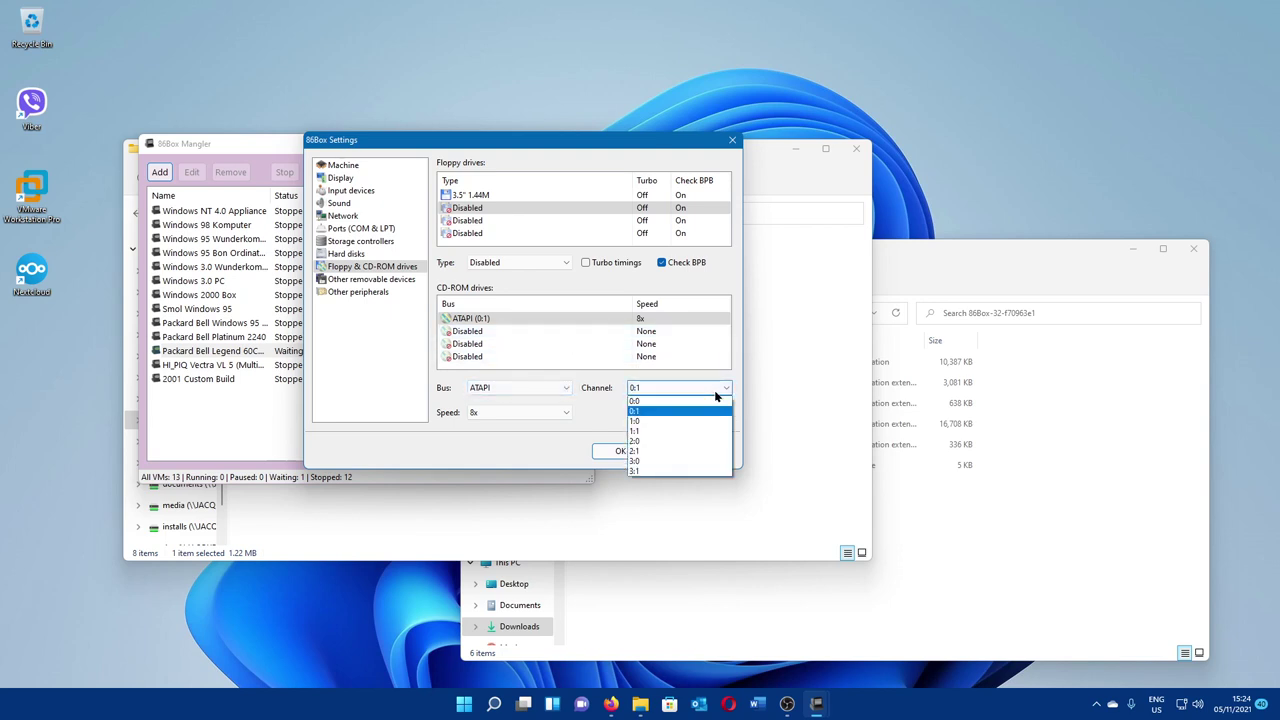
click(715, 391)
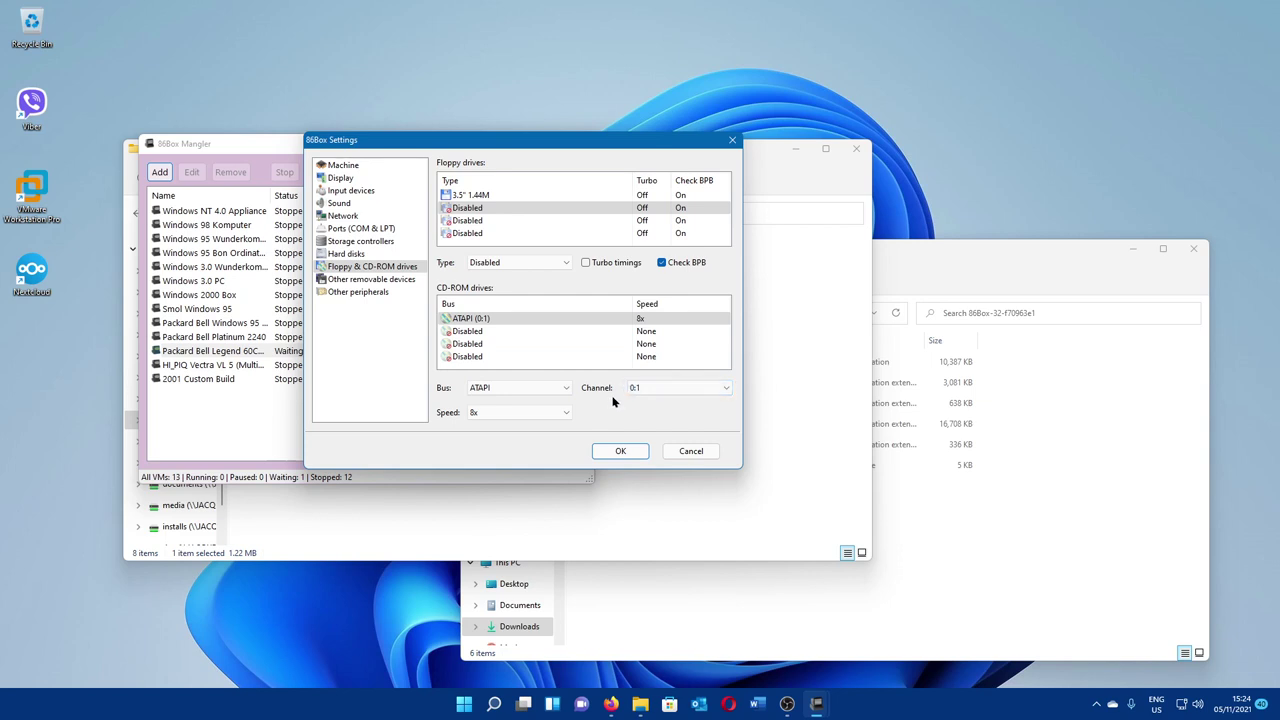
Step: Set the first CD-ROM drive's speed to 2x
click(522, 412)
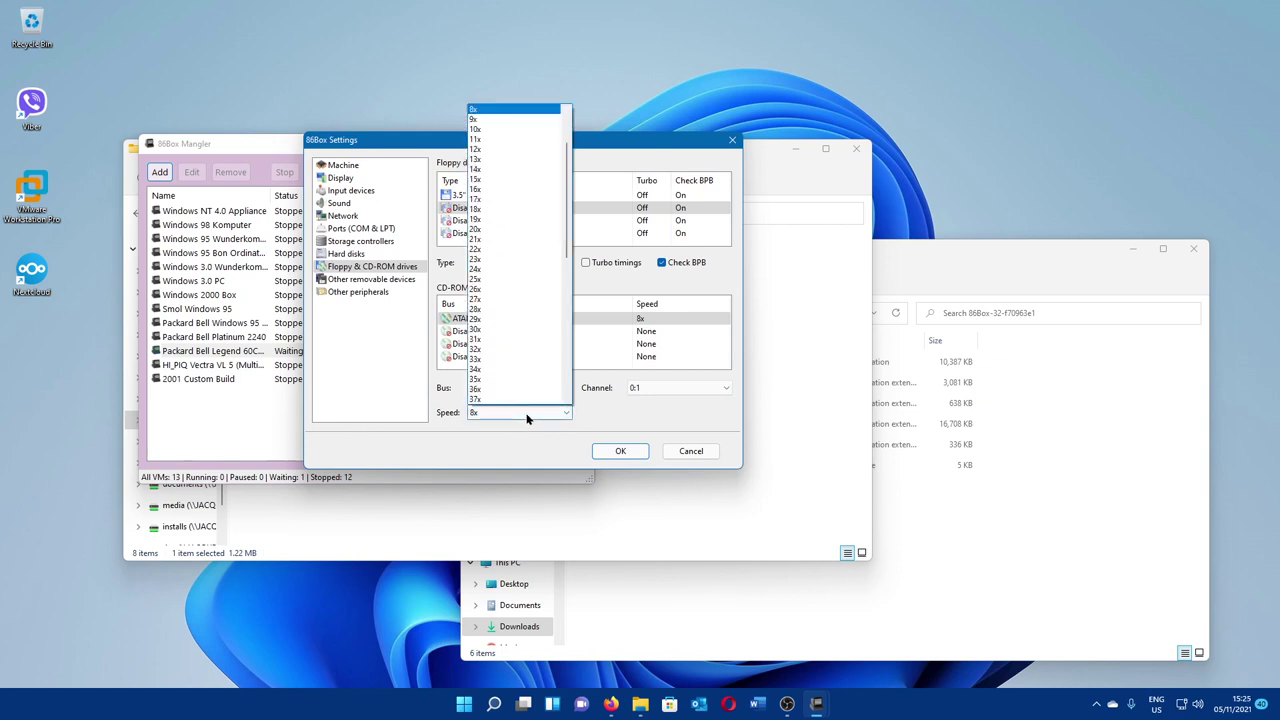
scroll(518, 142, up, 3)
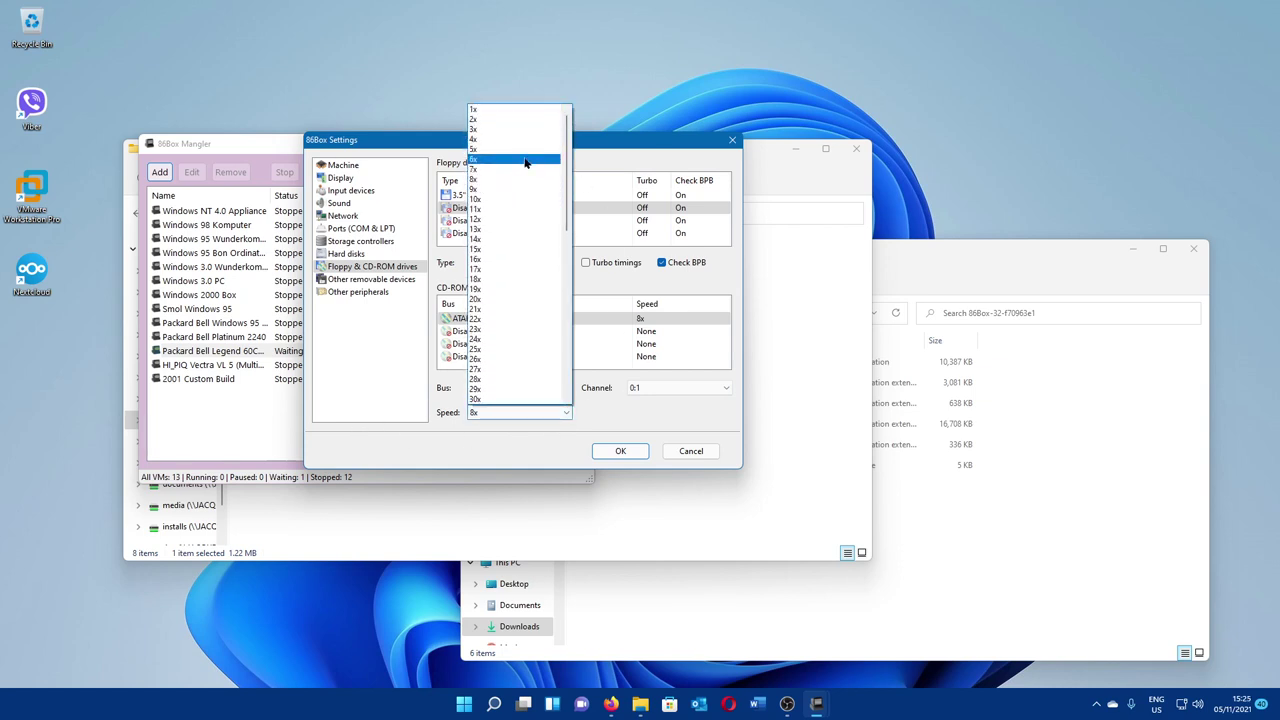
click(528, 119)
click(537, 410)
click(537, 410)
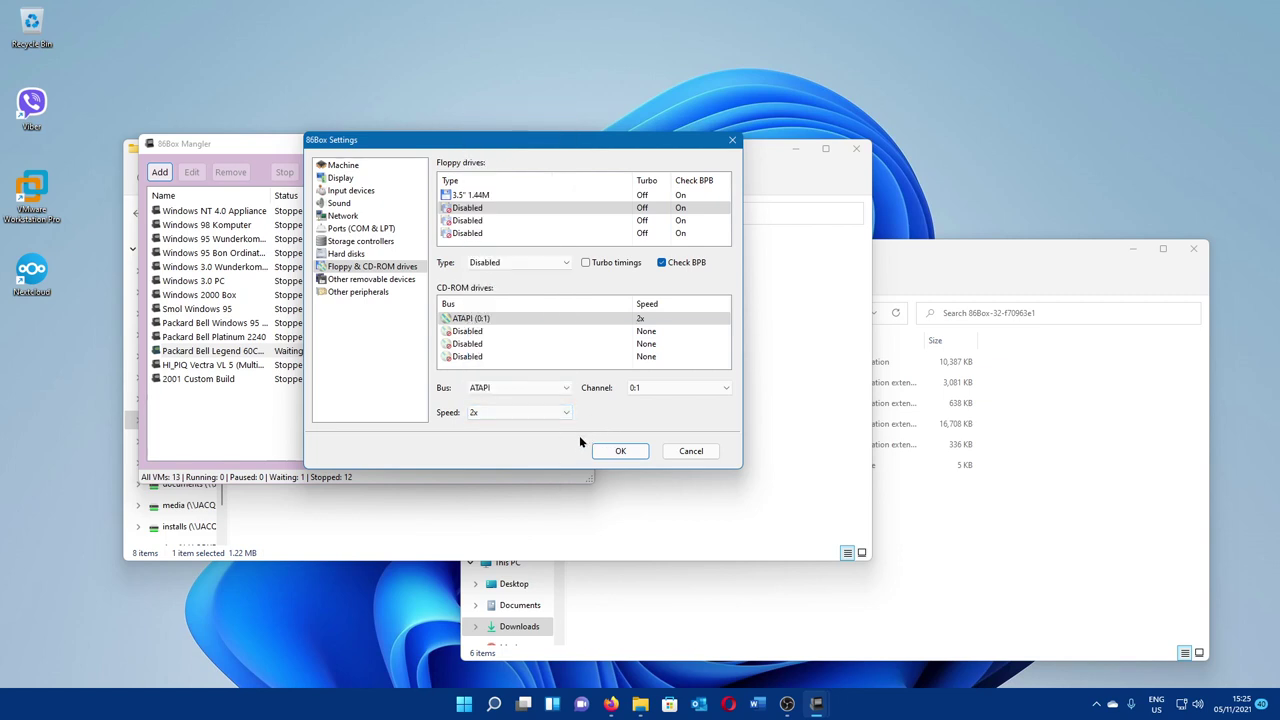
click(640, 388)
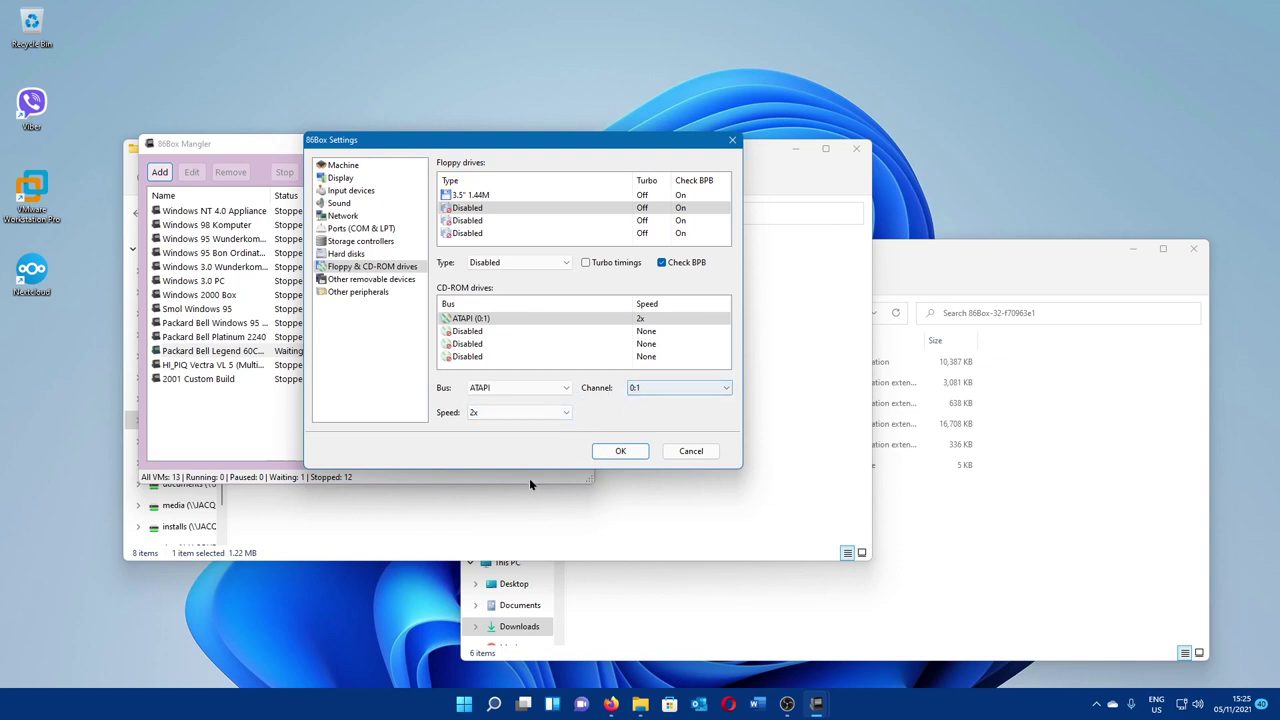
Step: Set the first CD-ROM drive's speed to 8x and recheck the floppy and CD-ROM drive settings
click(518, 414)
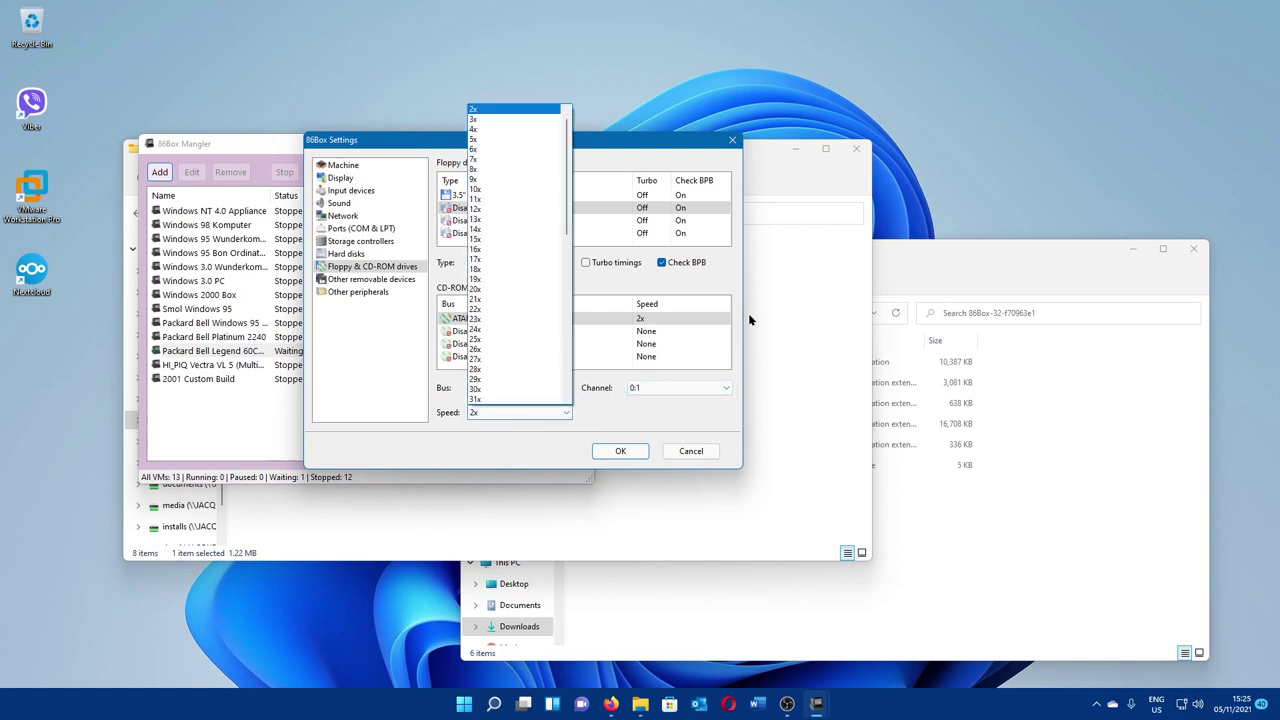
click(548, 170)
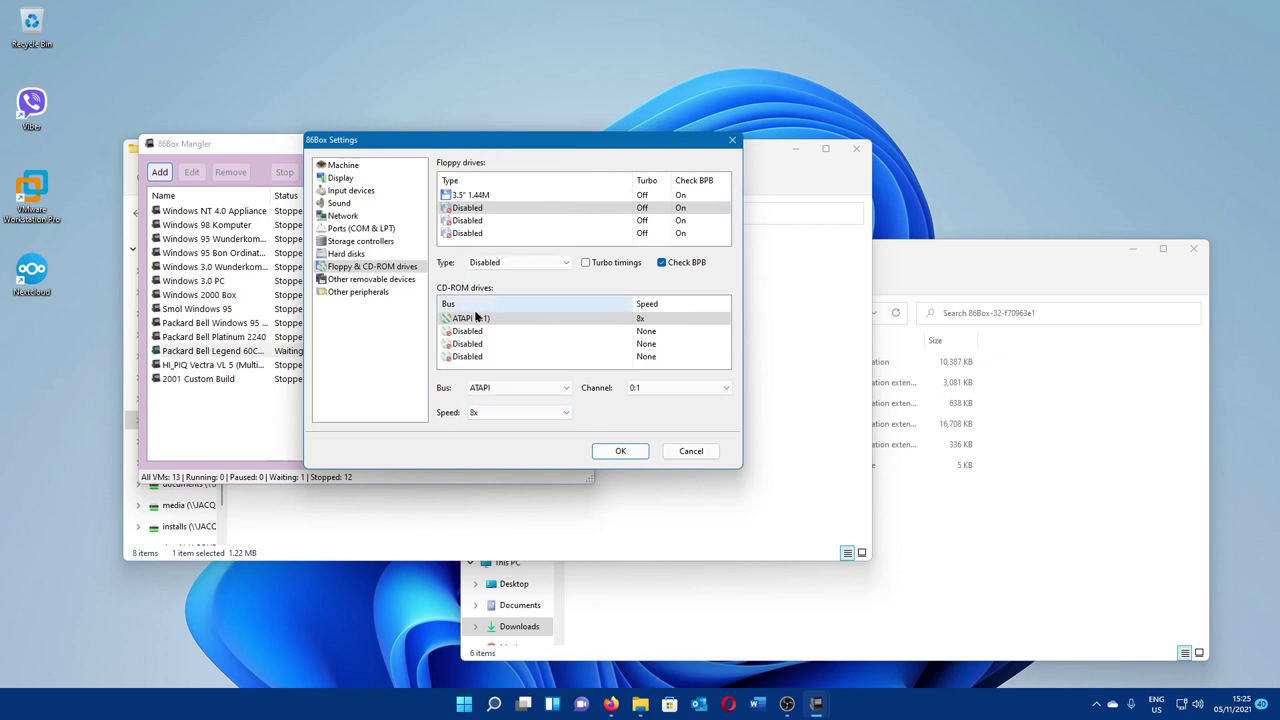
click(405, 283)
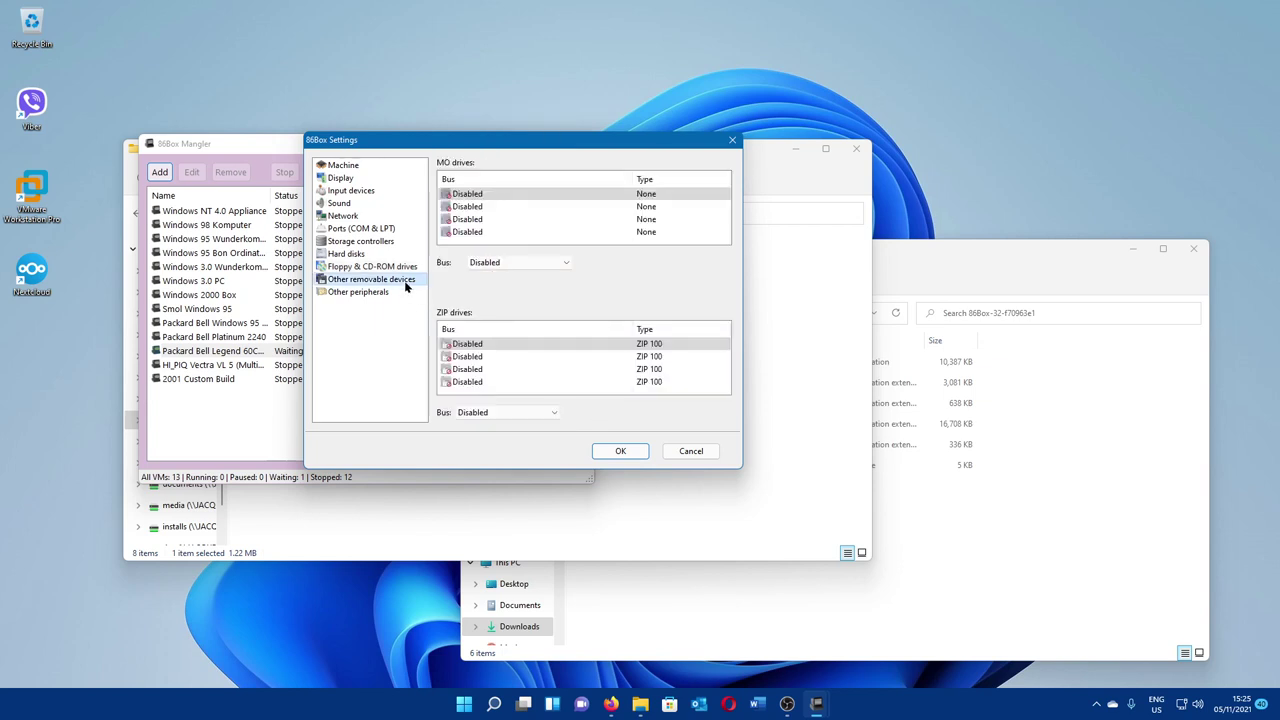
click(398, 255)
click(399, 266)
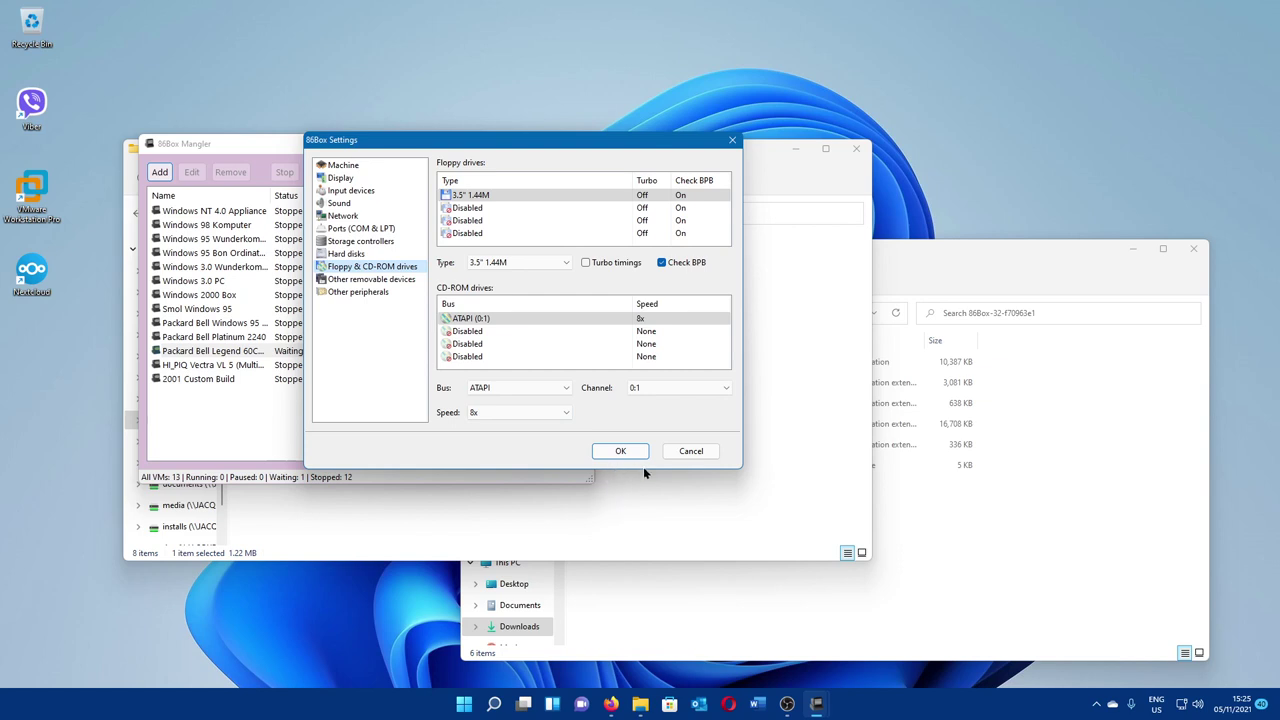
Step: Examine the other removable devices and other peripherals settings, including the ISA RTC and ISA memory expansion card choices
click(408, 280)
click(398, 292)
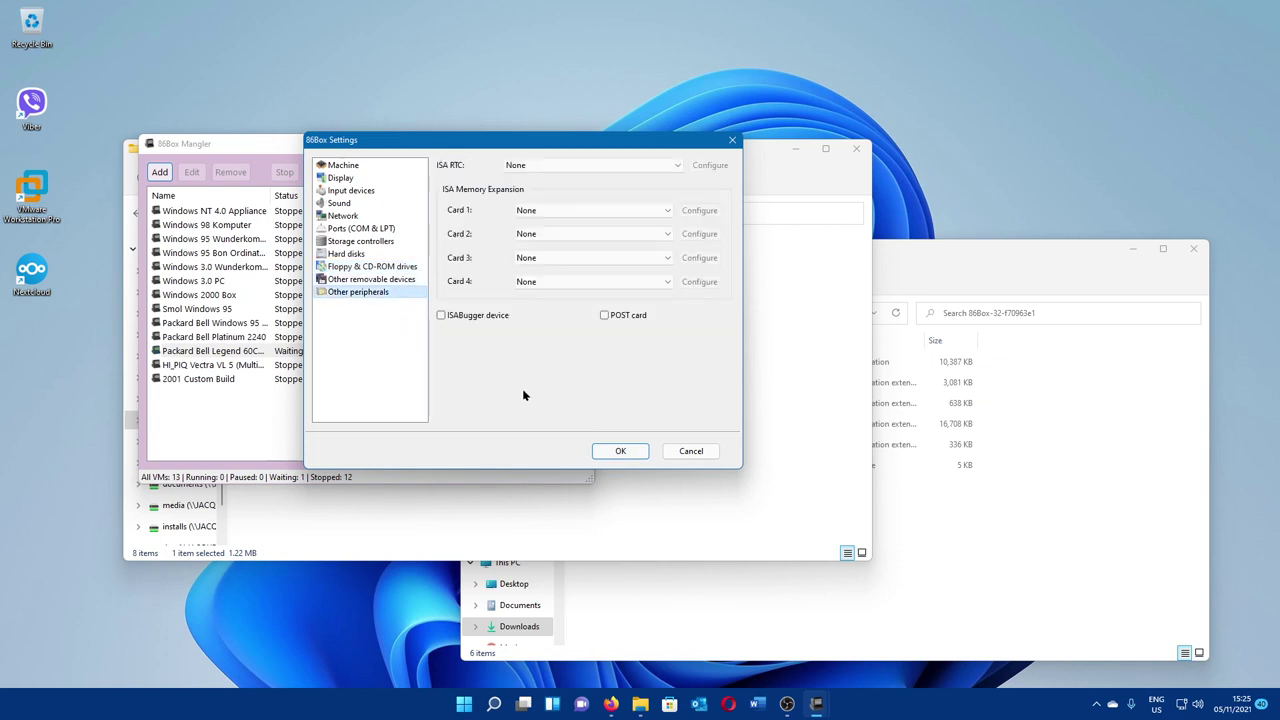
click(372, 279)
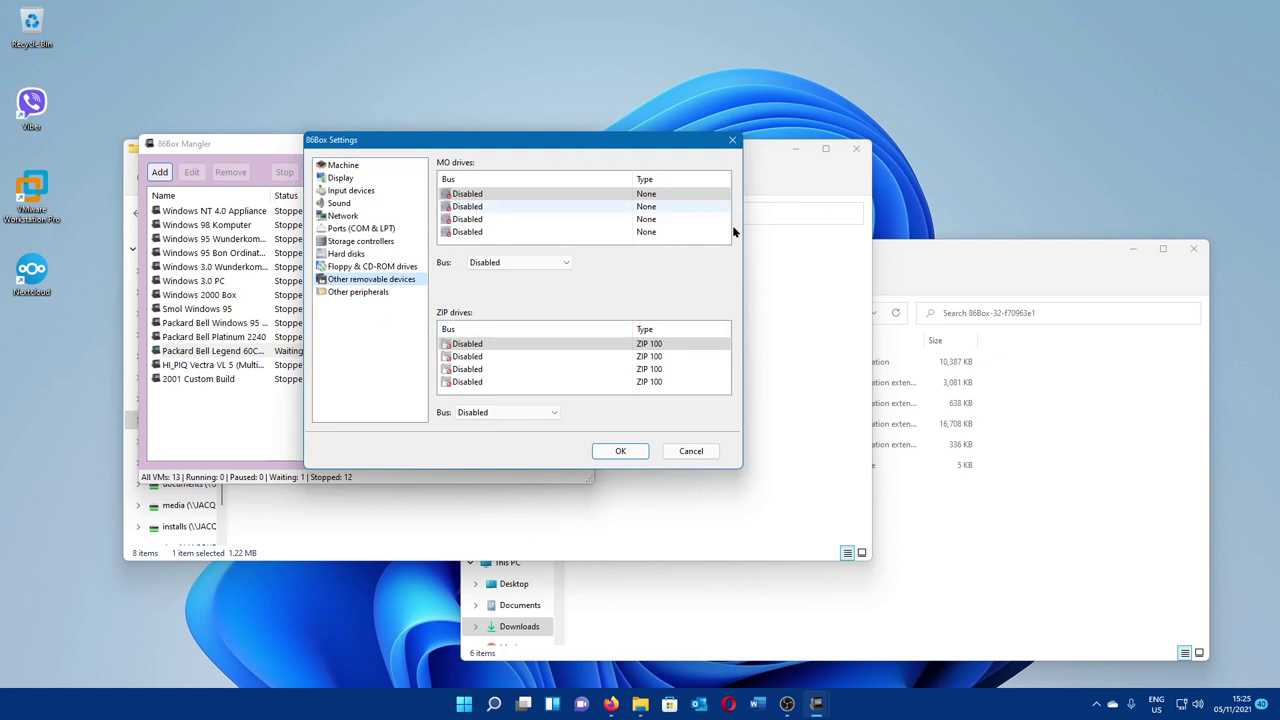
click(390, 292)
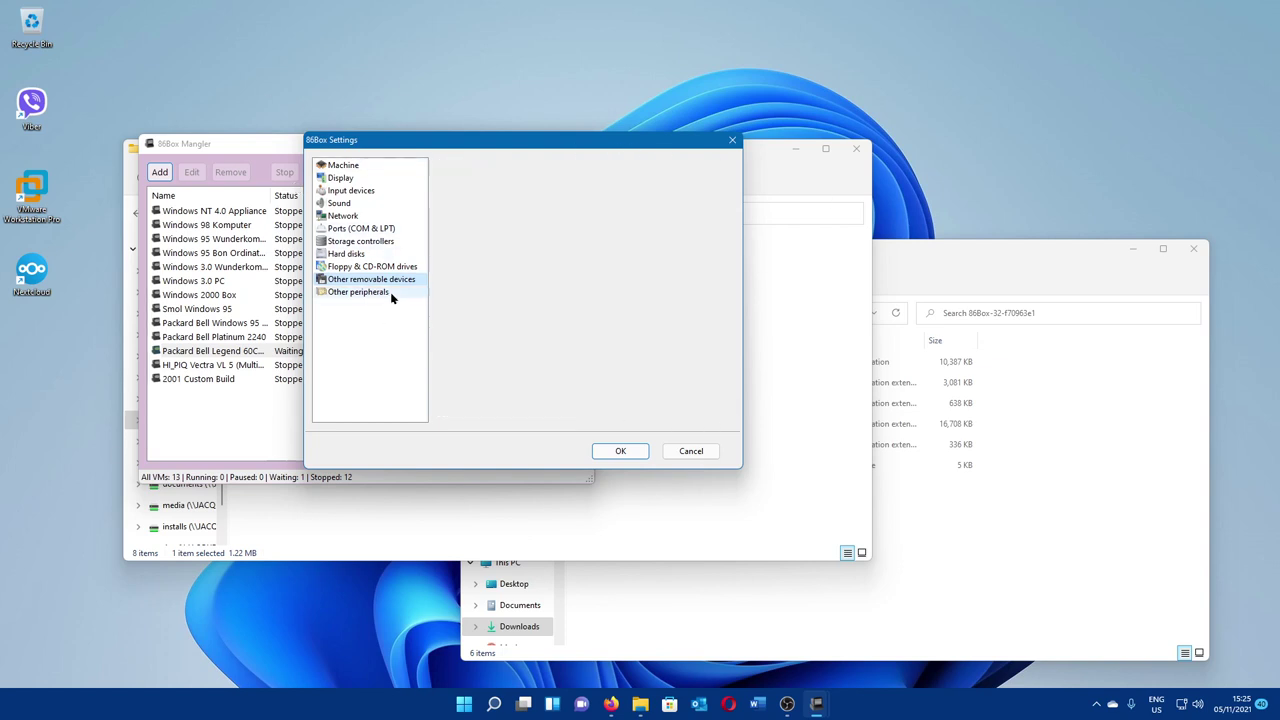
click(613, 167)
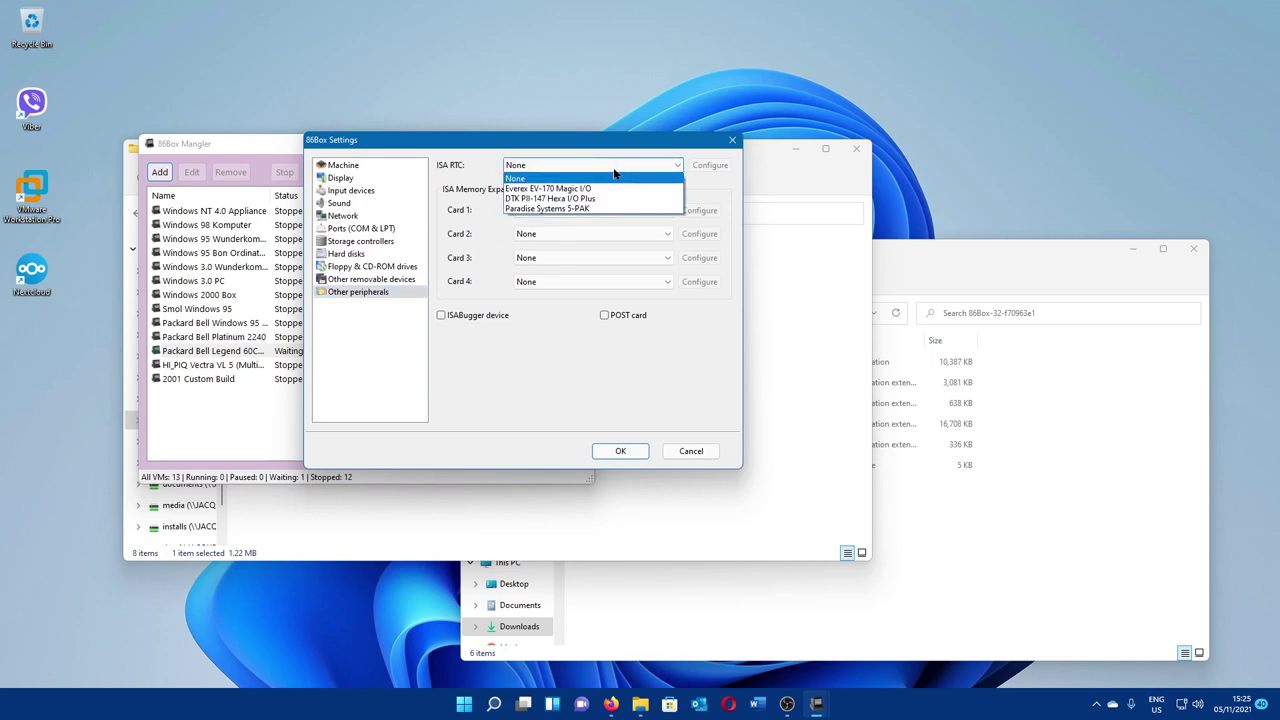
click(640, 212)
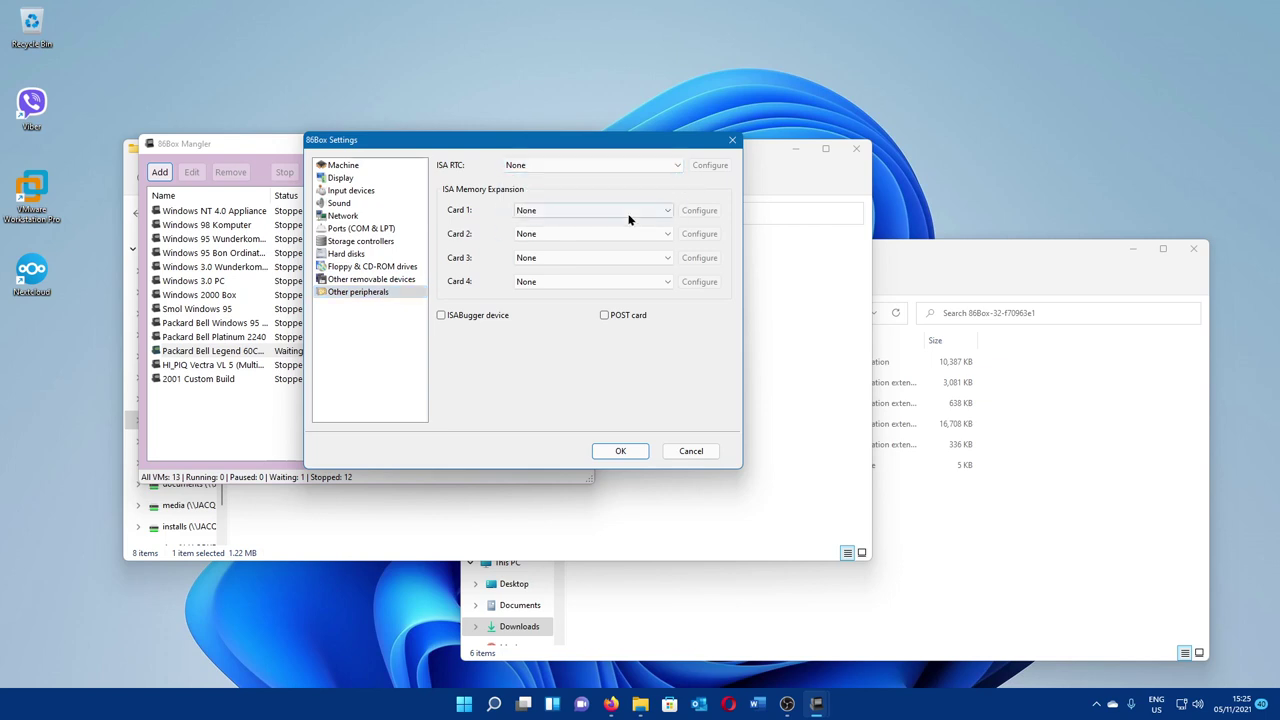
click(629, 212)
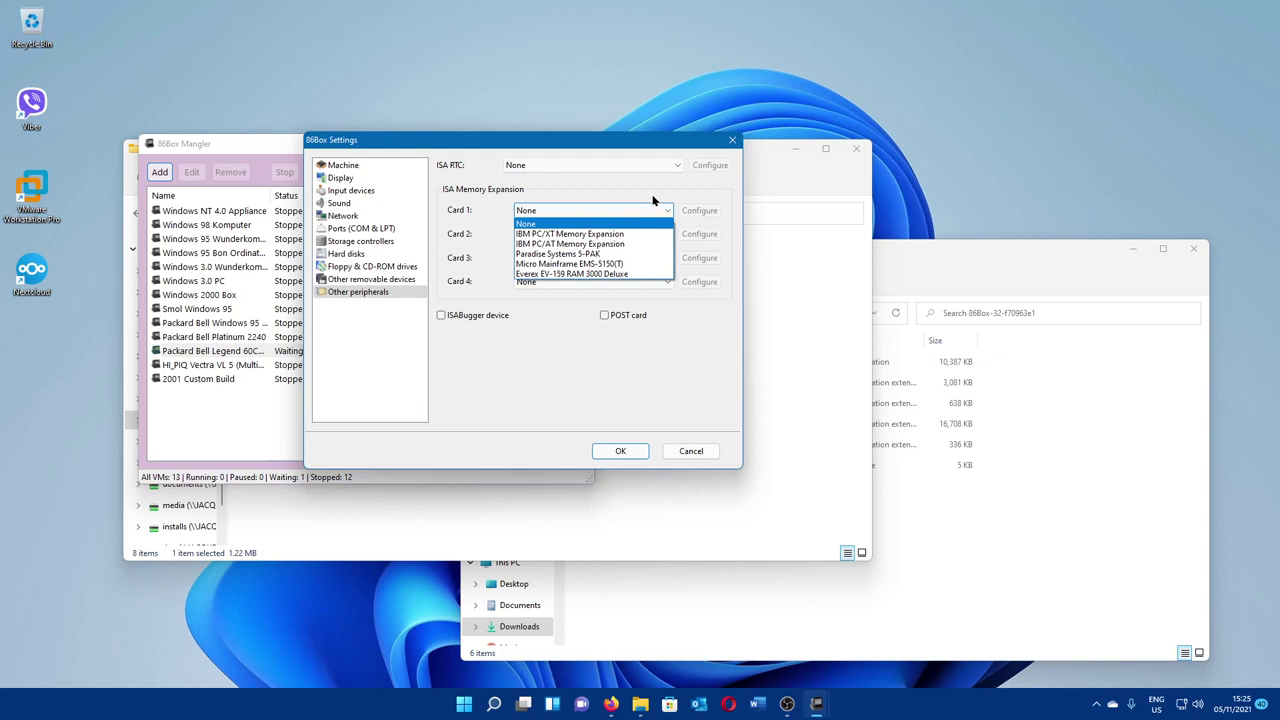
click(652, 197)
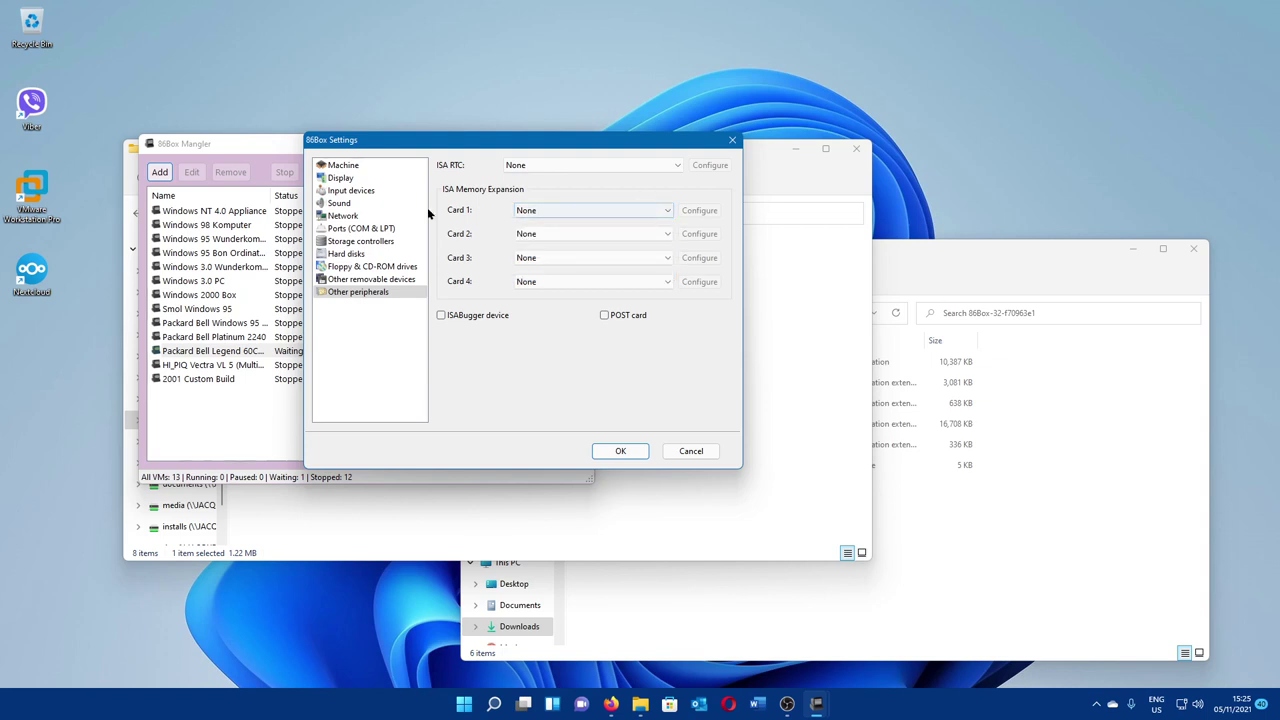
Step: Save the machine configuration and start the Packard Bell Legend 60CD Supreme virtual machine
click(621, 451)
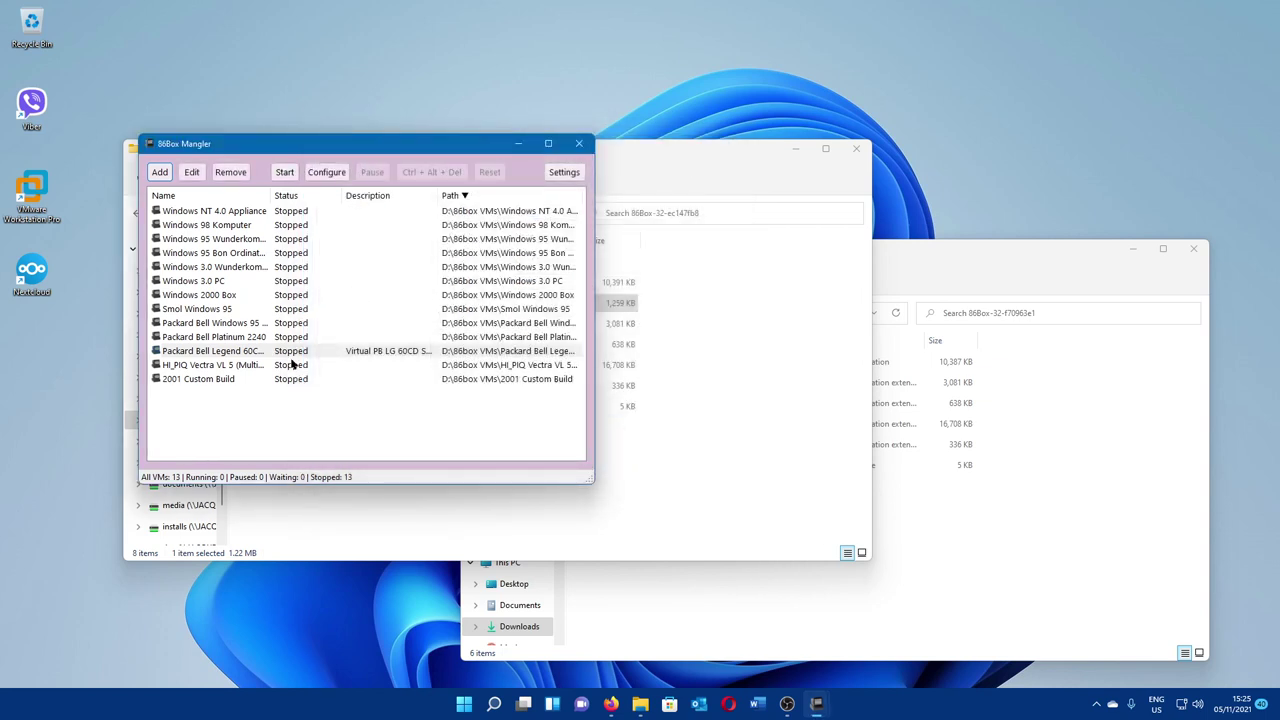
double_click(330, 351)
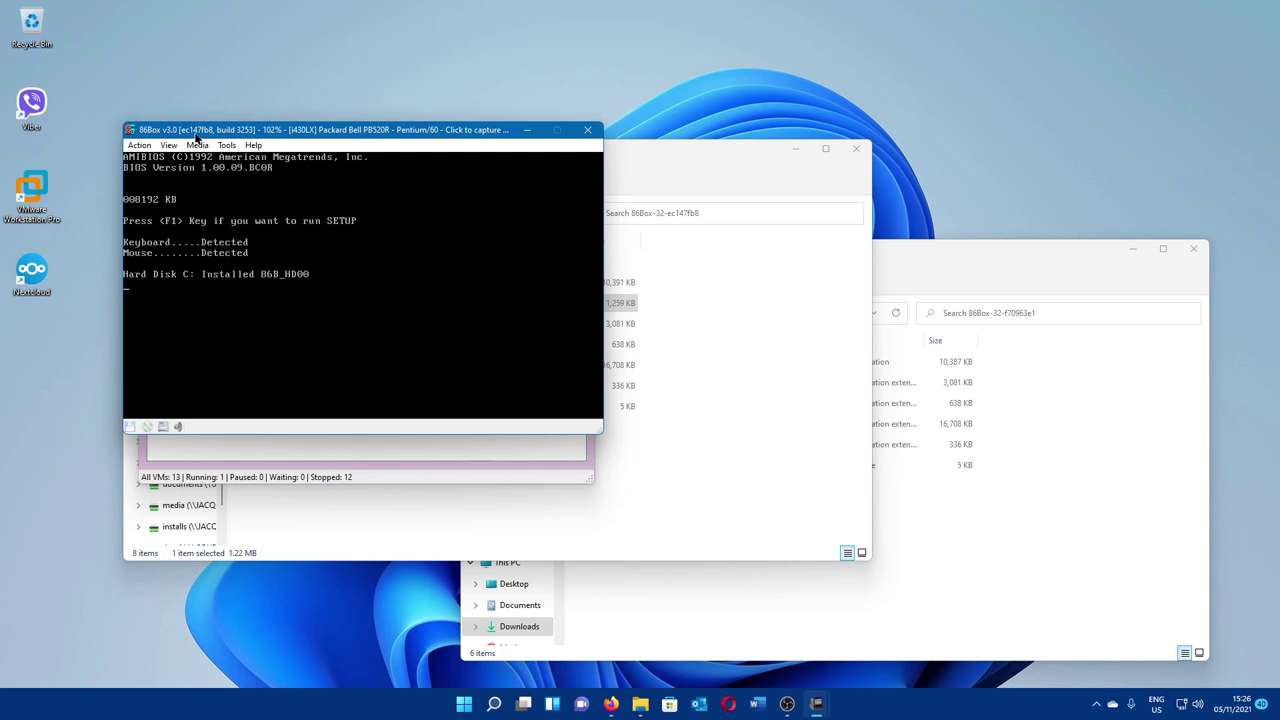
Step: Set the emulator window's dimensions to 1280 by 960 and reposition it so the whole display fits on screen
click(171, 145)
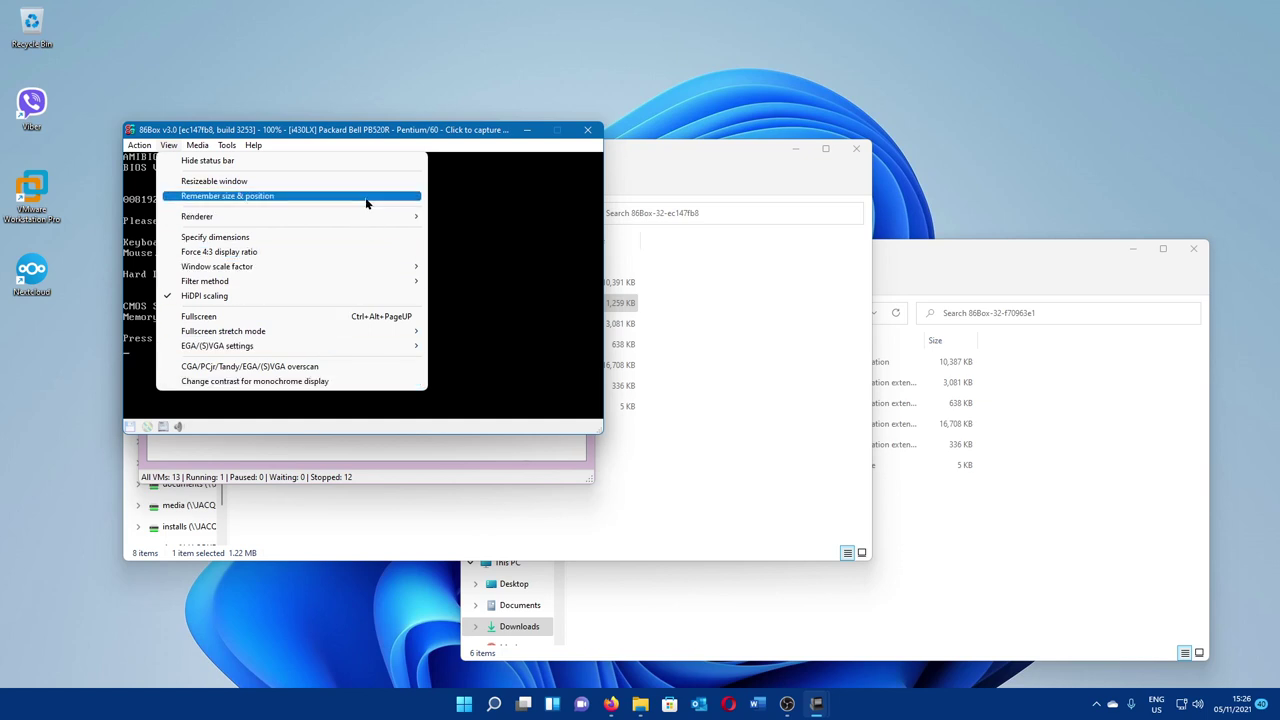
click(339, 240)
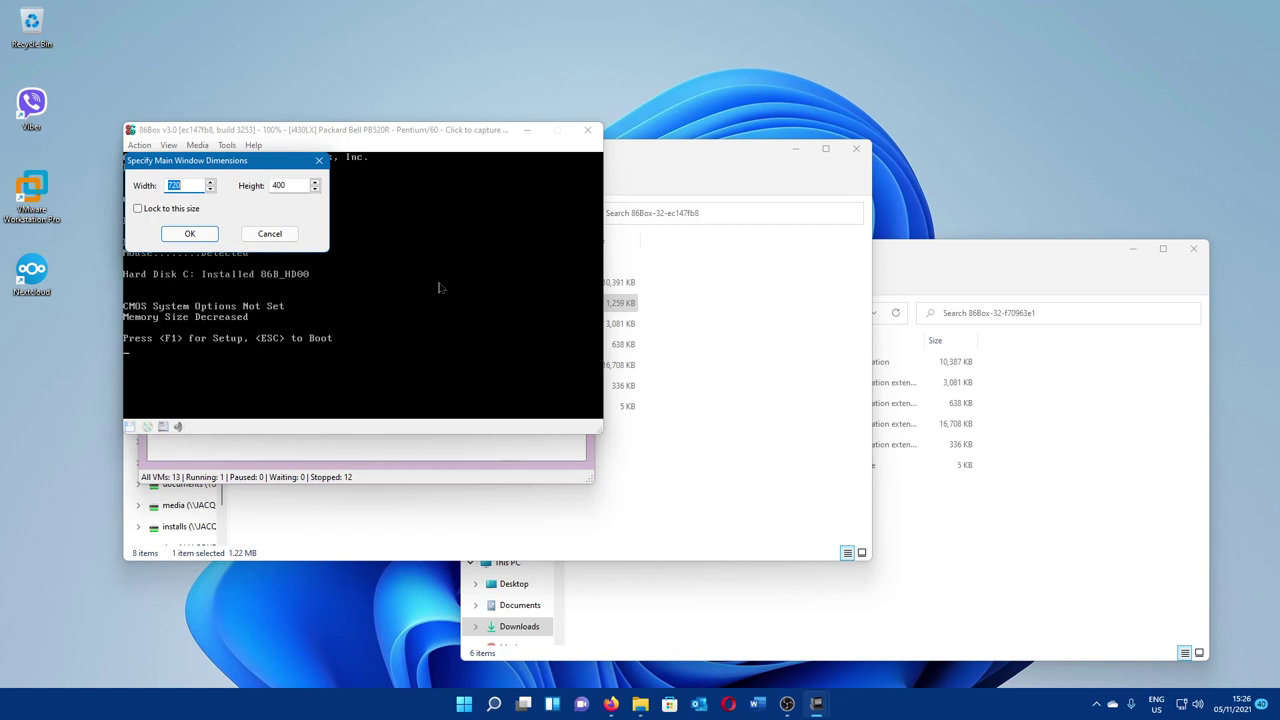
text(1280)
key(Tab)
text(960)
key(Return)
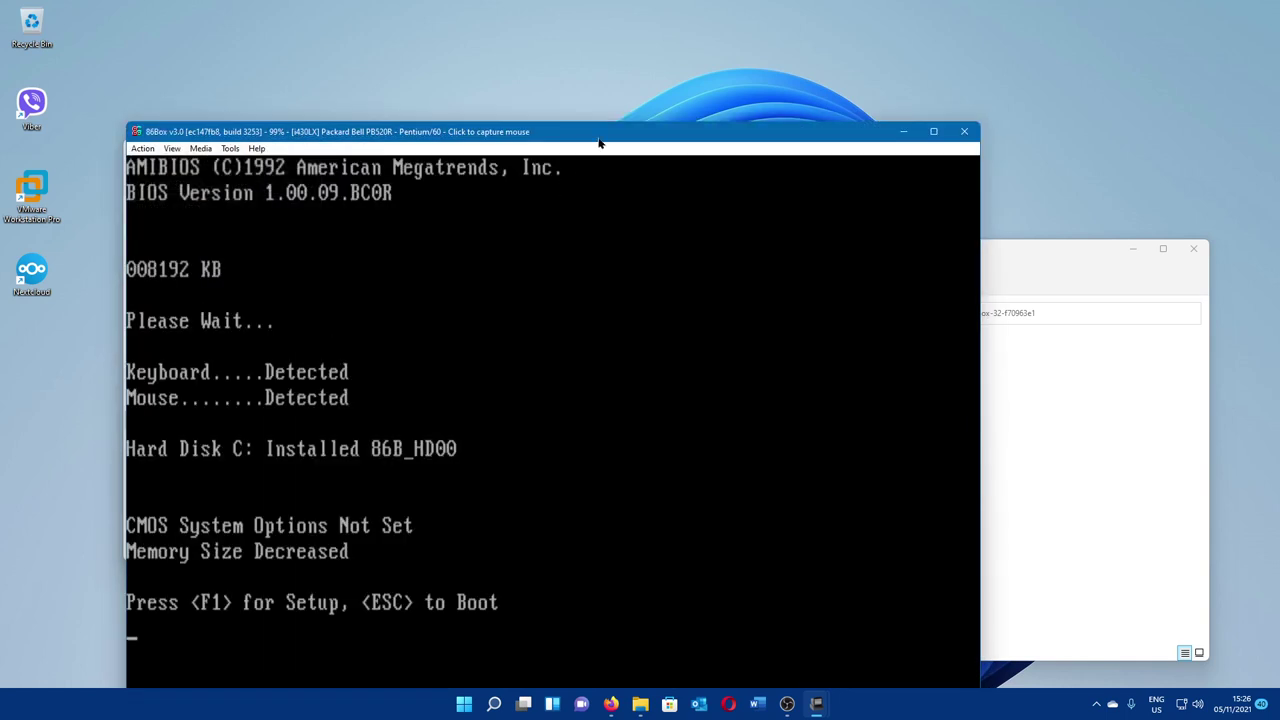
drag(550, 128, 663, 28)
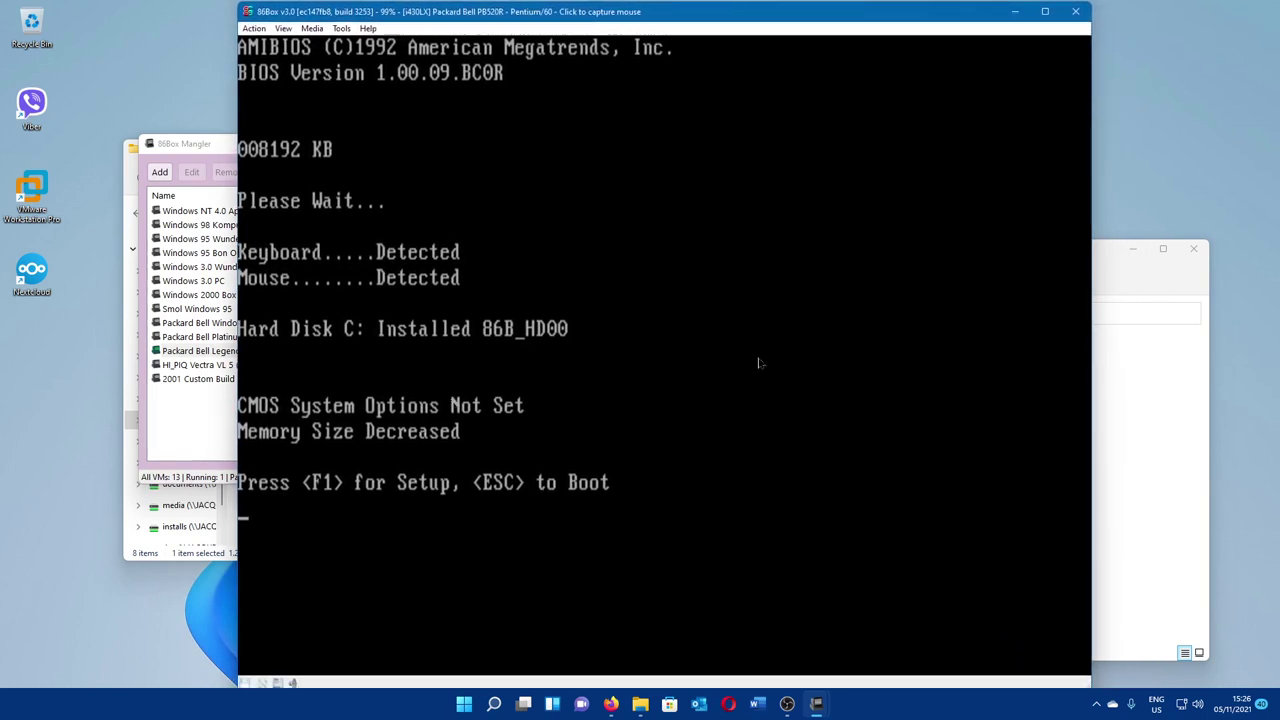
Step: Capture input in the virtual machine and enter the BIOS setup
click(759, 363)
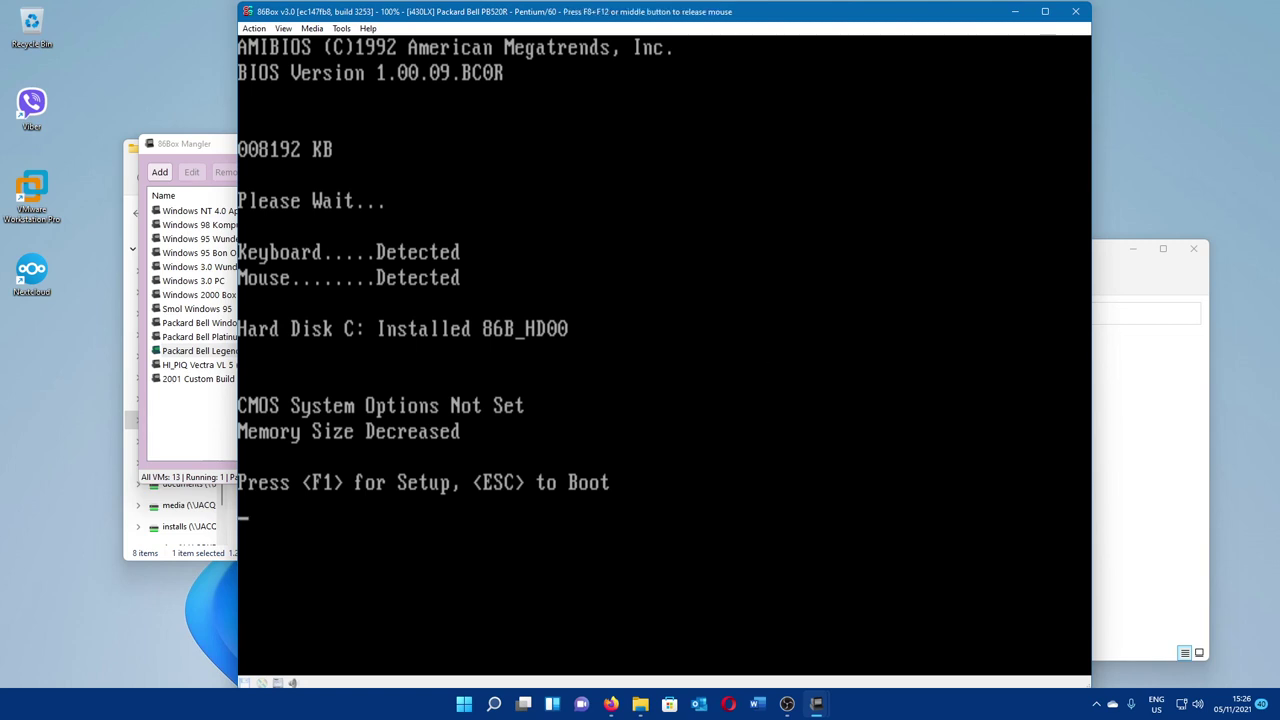
key(F1)
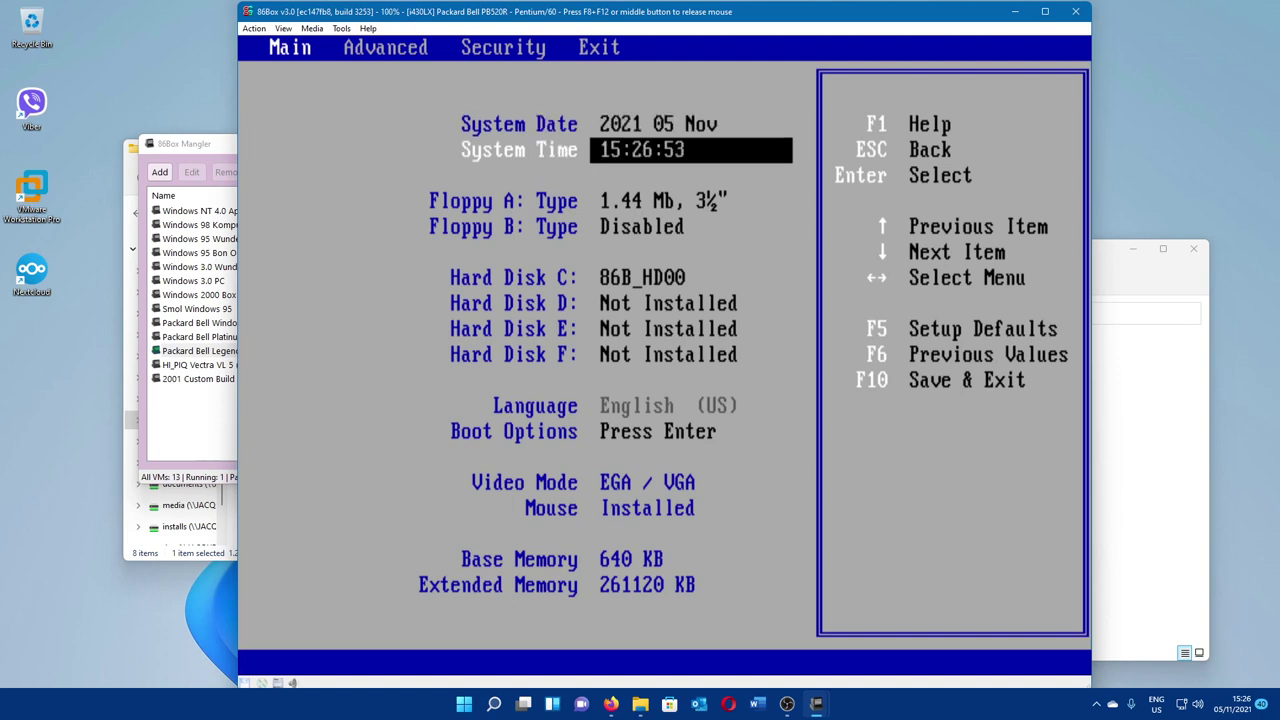
Step: Examine the System Date and System Time entries in the BIOS setup without changing them
key(Up)
key(Down)
key(Up)
key(Return)
key(Escape)
key(Down)
key(Return)
key(Escape)
key(Up)
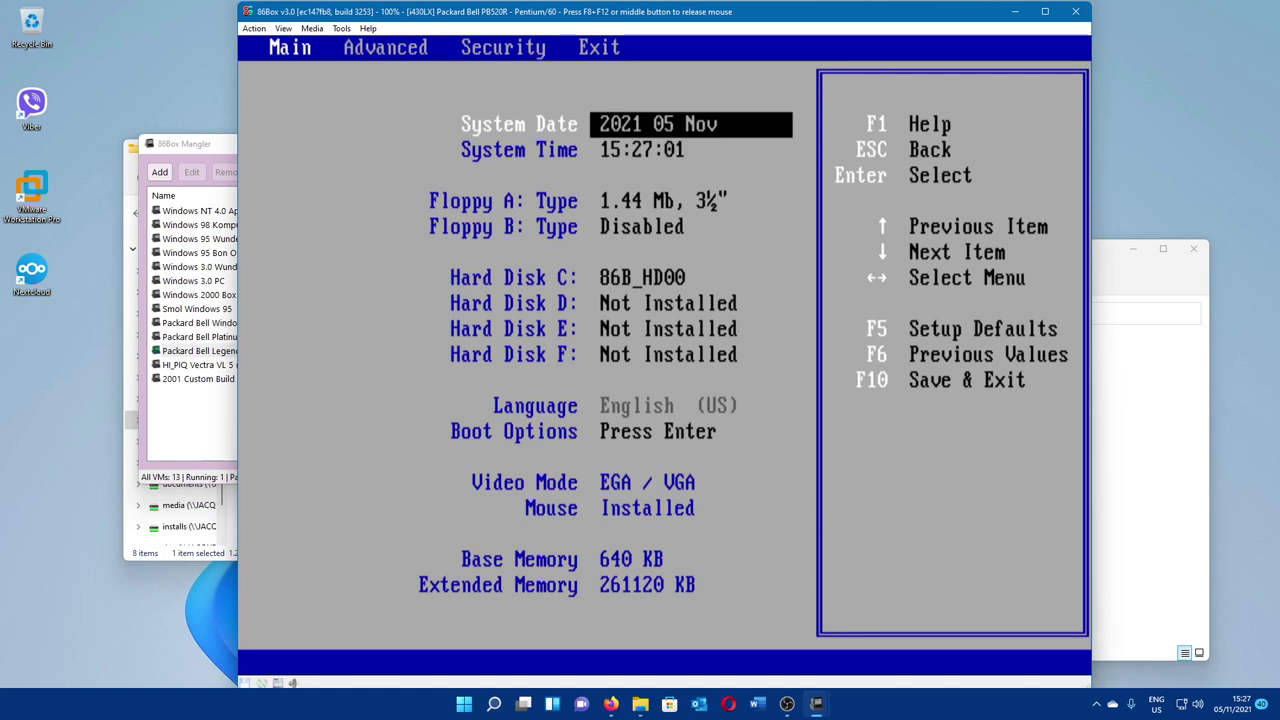
key(Return)
key(Escape)
key(Down)
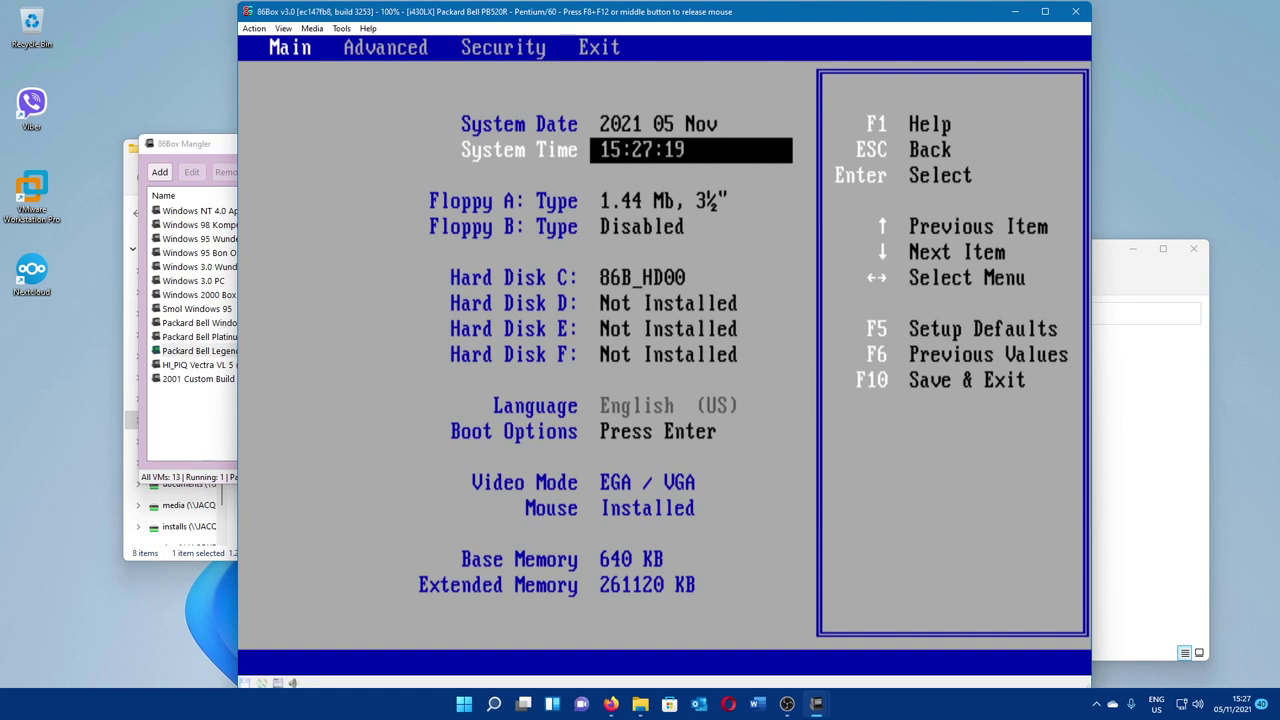
Step: Open the Boot Options, cycle Boot Sequence back to "A: First, Then C:", and review the remaining boot settings
key(Down)
key(Down)
key(Down)
key(Down)
key(Down)
key(Down)
key(Down)
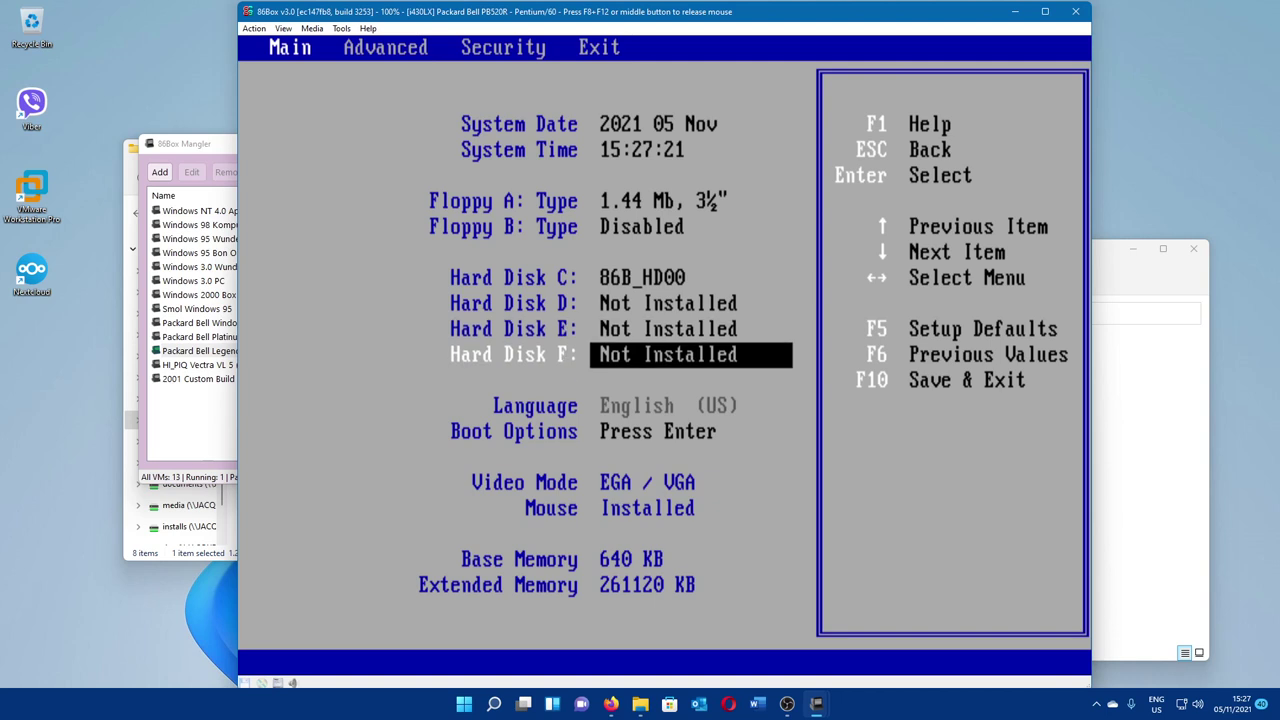
key(Return)
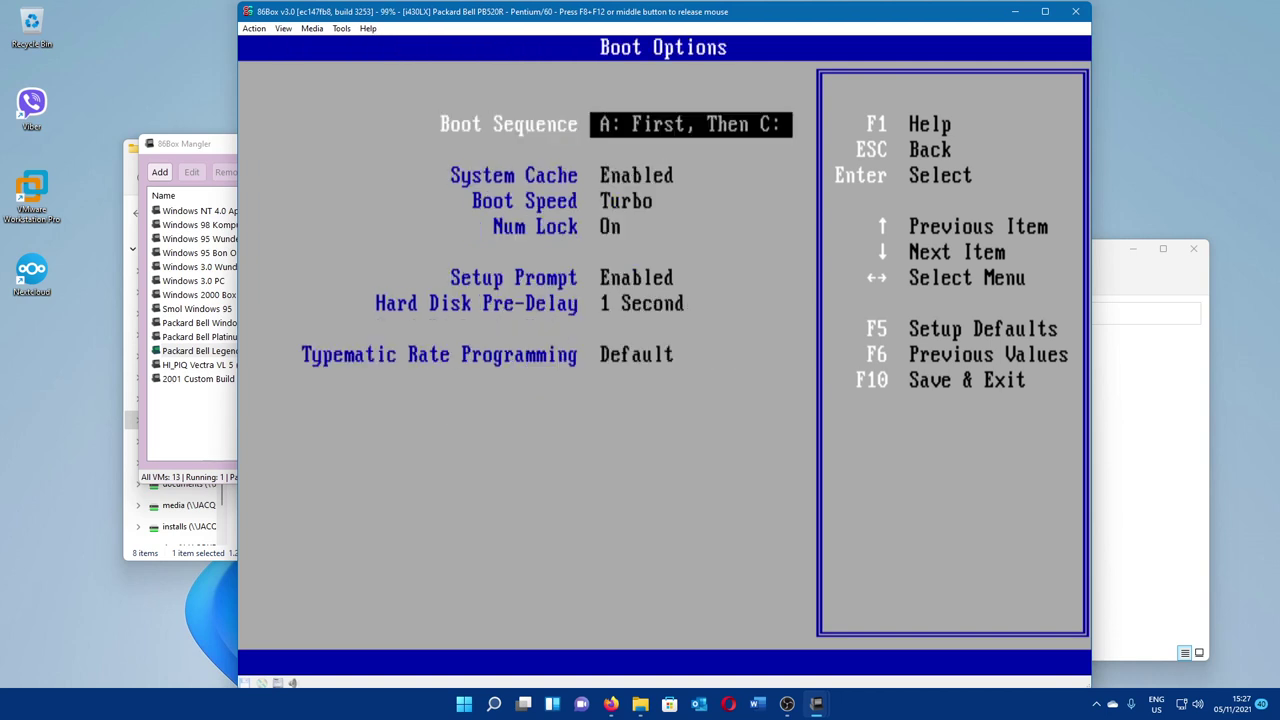
key(Return)
key(Return)
key(Return)
key(Return)
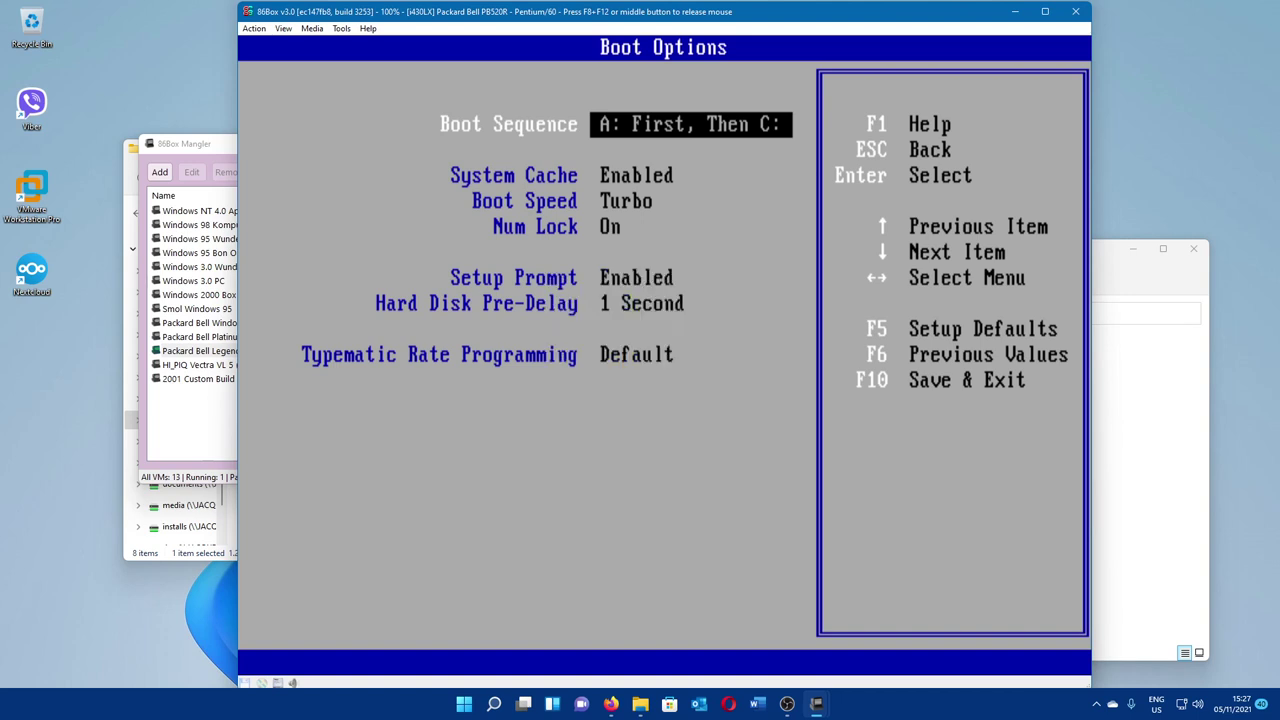
key(Down)
key(Down)
key(Down)
key(Down)
key(Down)
key(Down)
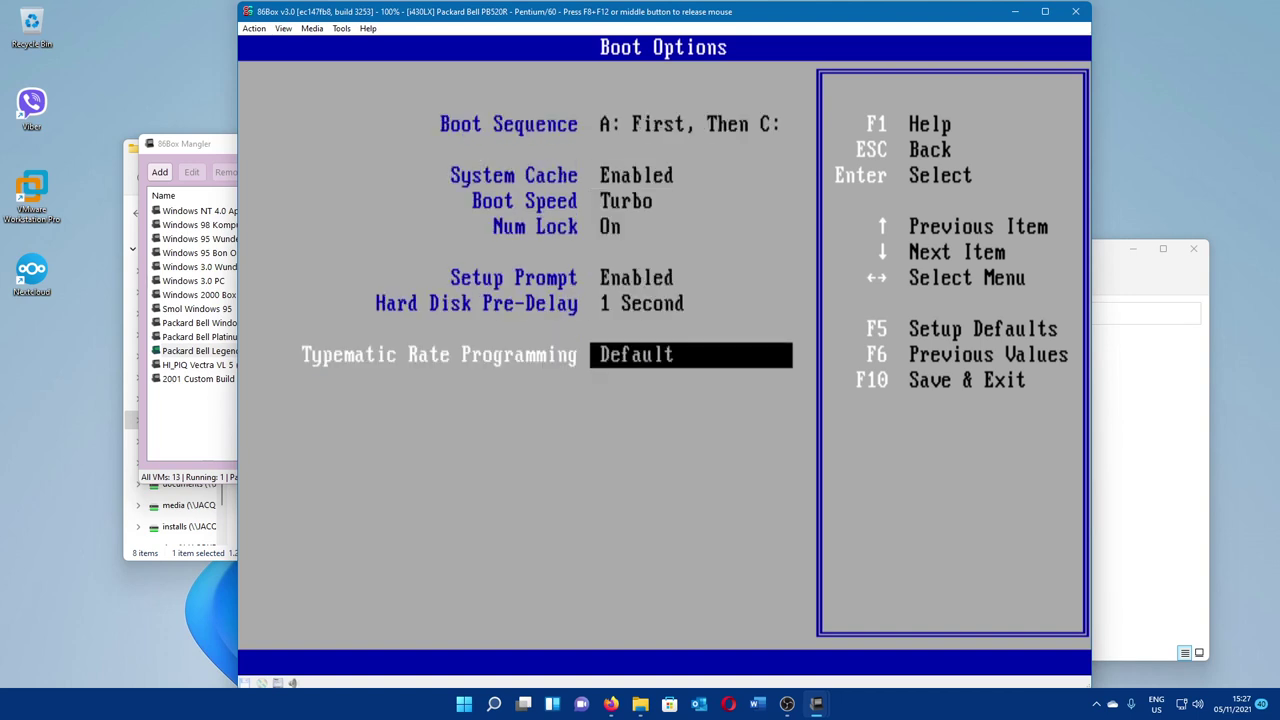
Step: Leave the Boot Options and exit the BIOS setup saving changes
key(Escape)
key(Right)
key(Right)
key(Right)
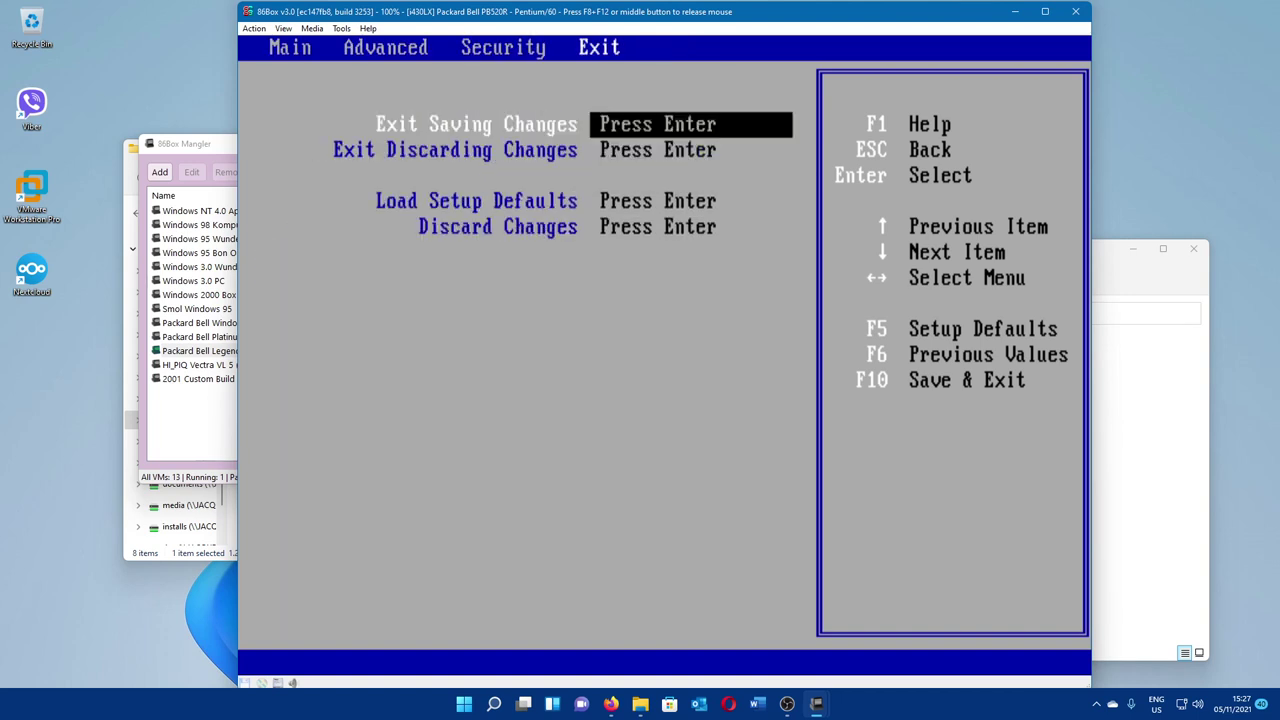
key(Down)
key(Down)
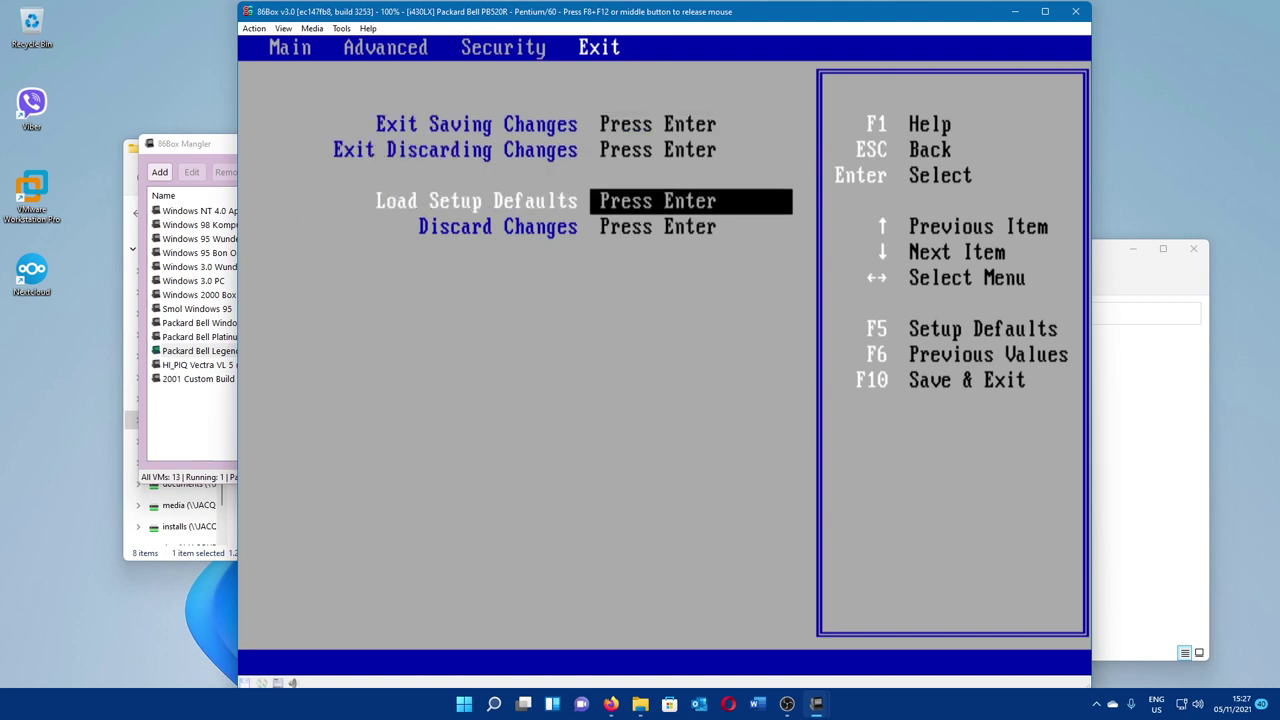
key(Up)
key(Up)
key(Return)
key(Return)
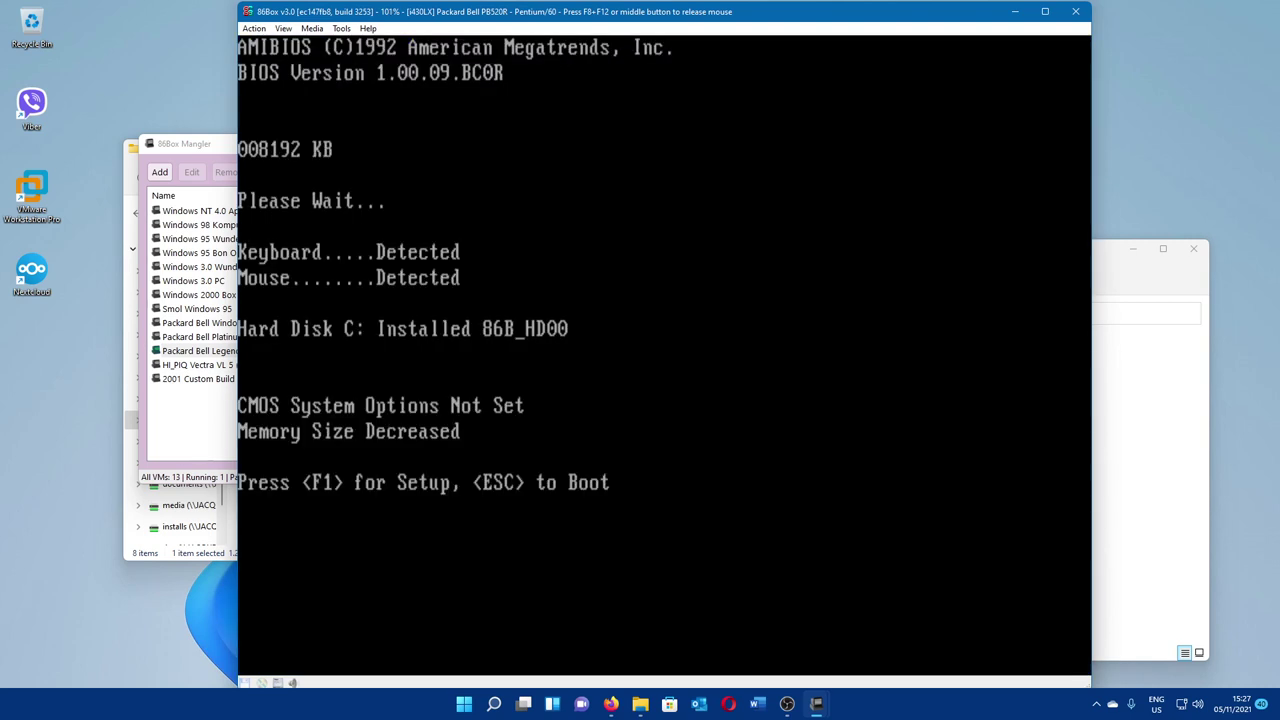
Step: Load "PB Recovery Disk - MS-DOS 6.20.IMA" in the floppy drive and "170210R3 - WFW 3.11 (Nov 1994).iso" in the CD-ROM drive
middle_click(760, 362)
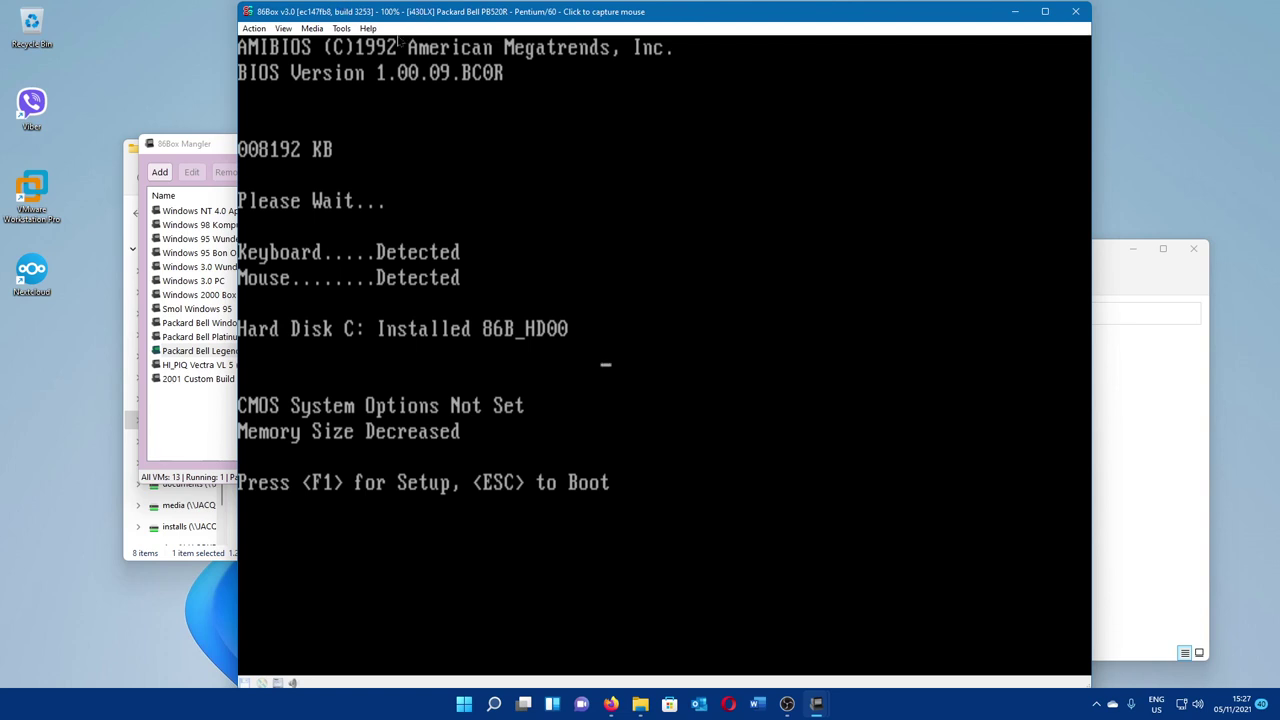
click(320, 29)
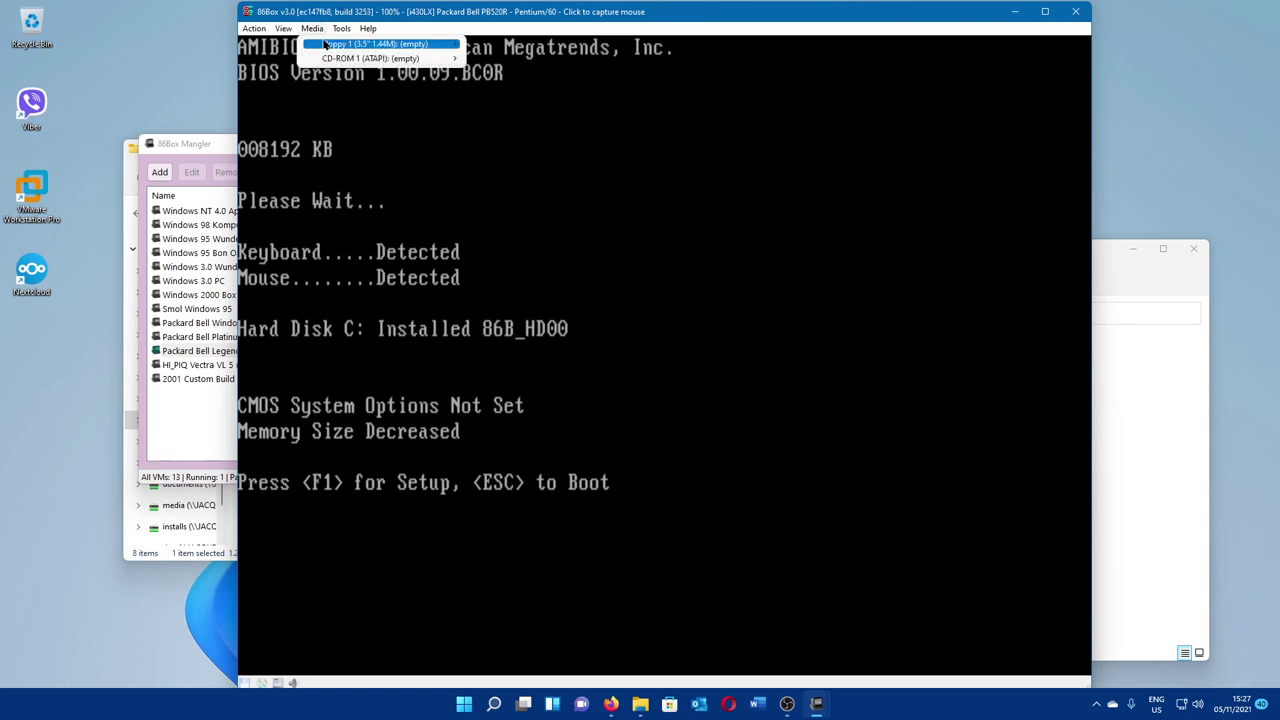
mouse_move(326, 44)
click(600, 65)
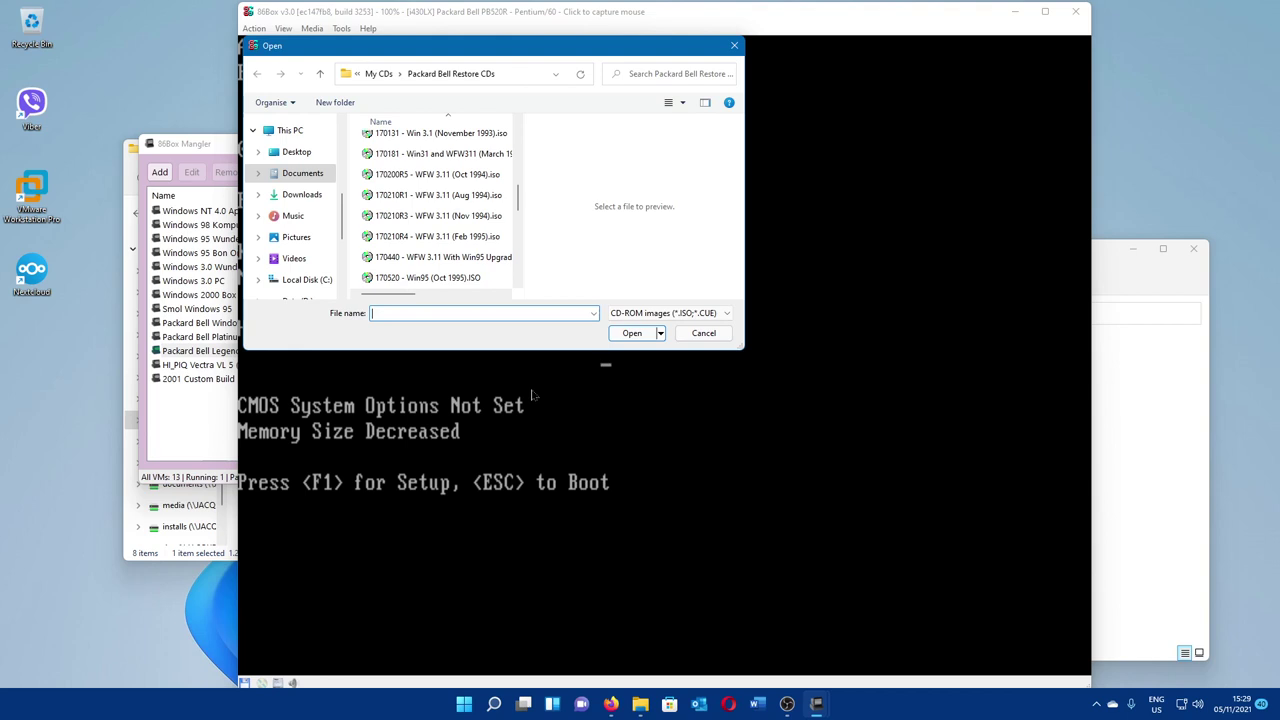
double_click(501, 218)
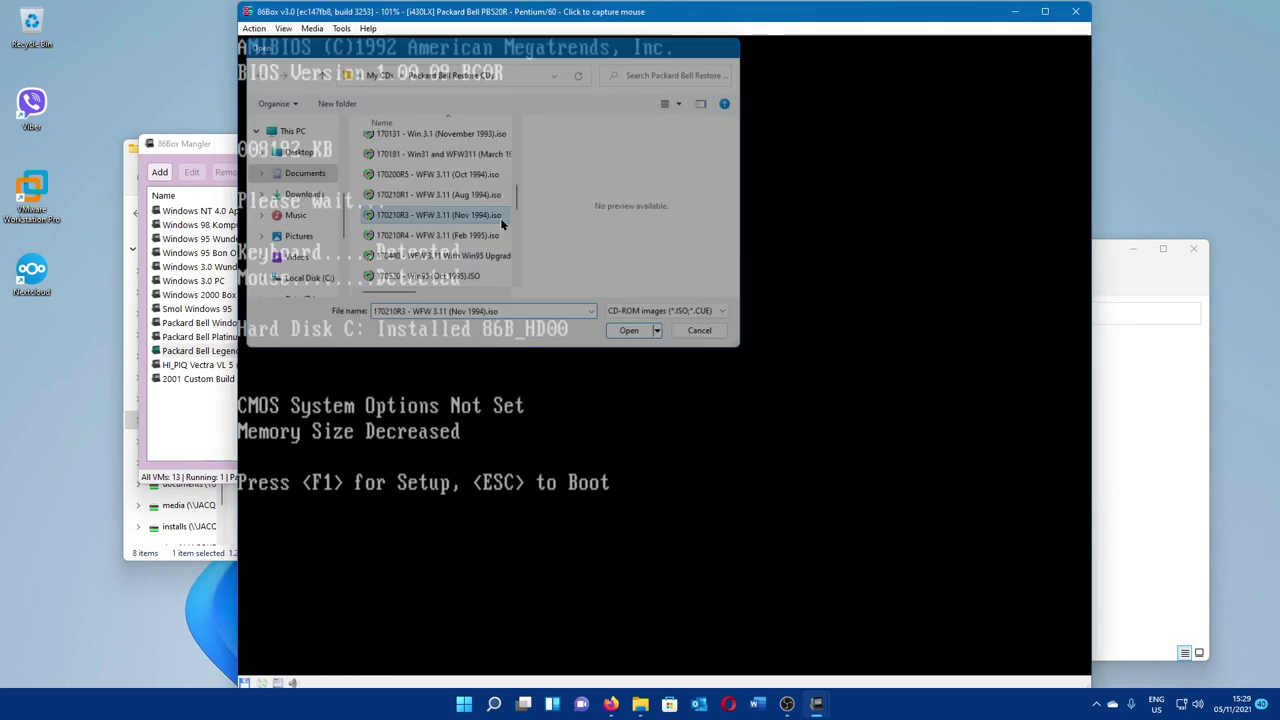
click(316, 29)
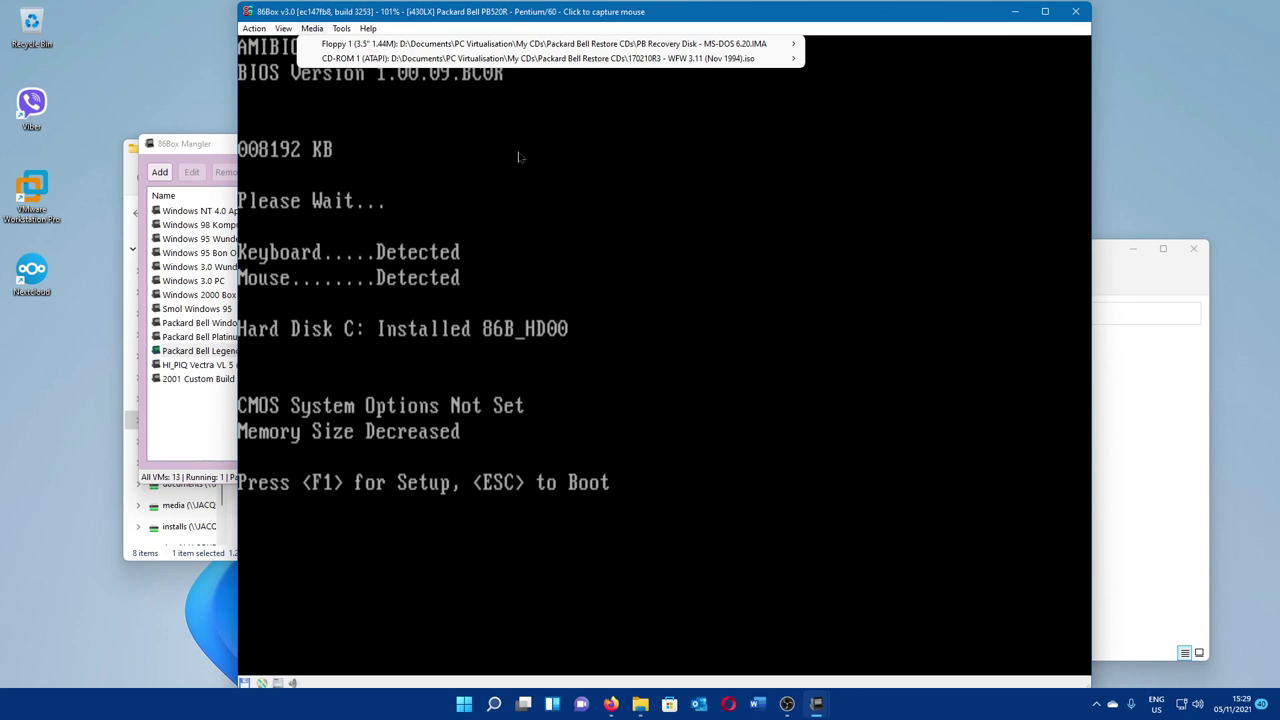
Step: Hard reset the emulated machine and let it boot from the recovery floppy to the A: prompt
mouse_move(254, 28)
click(360, 94)
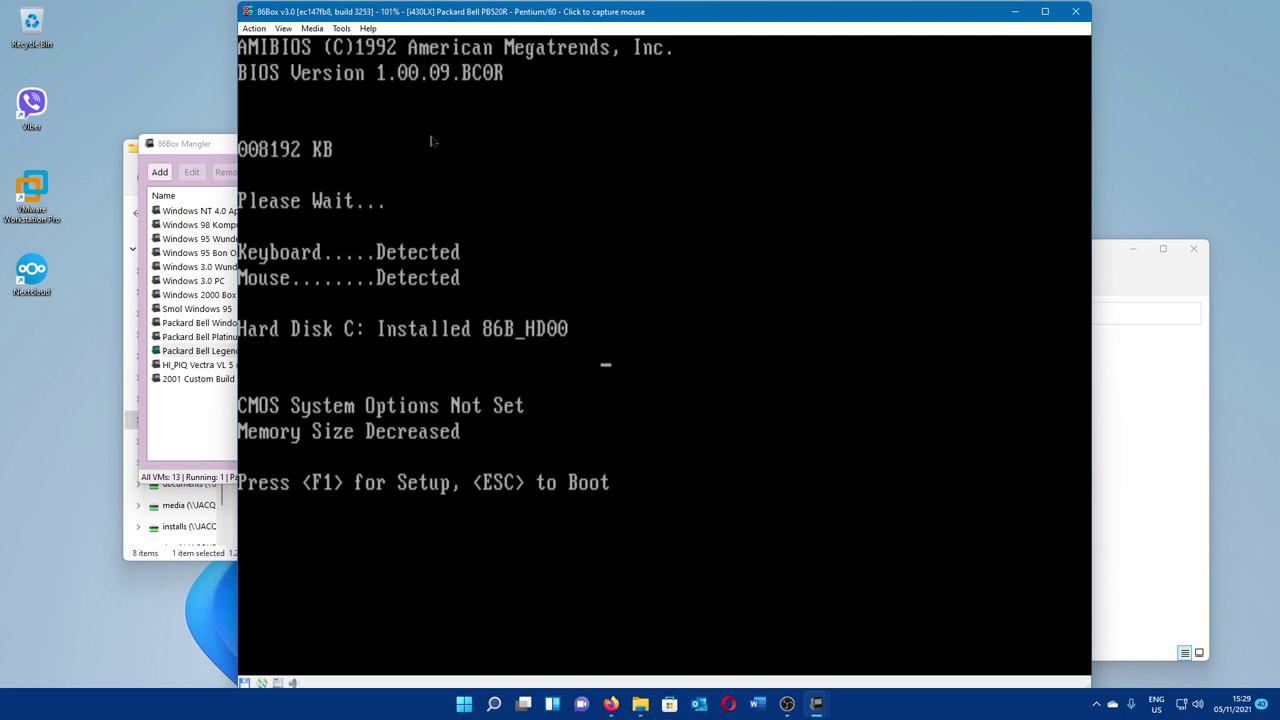
click(254, 28)
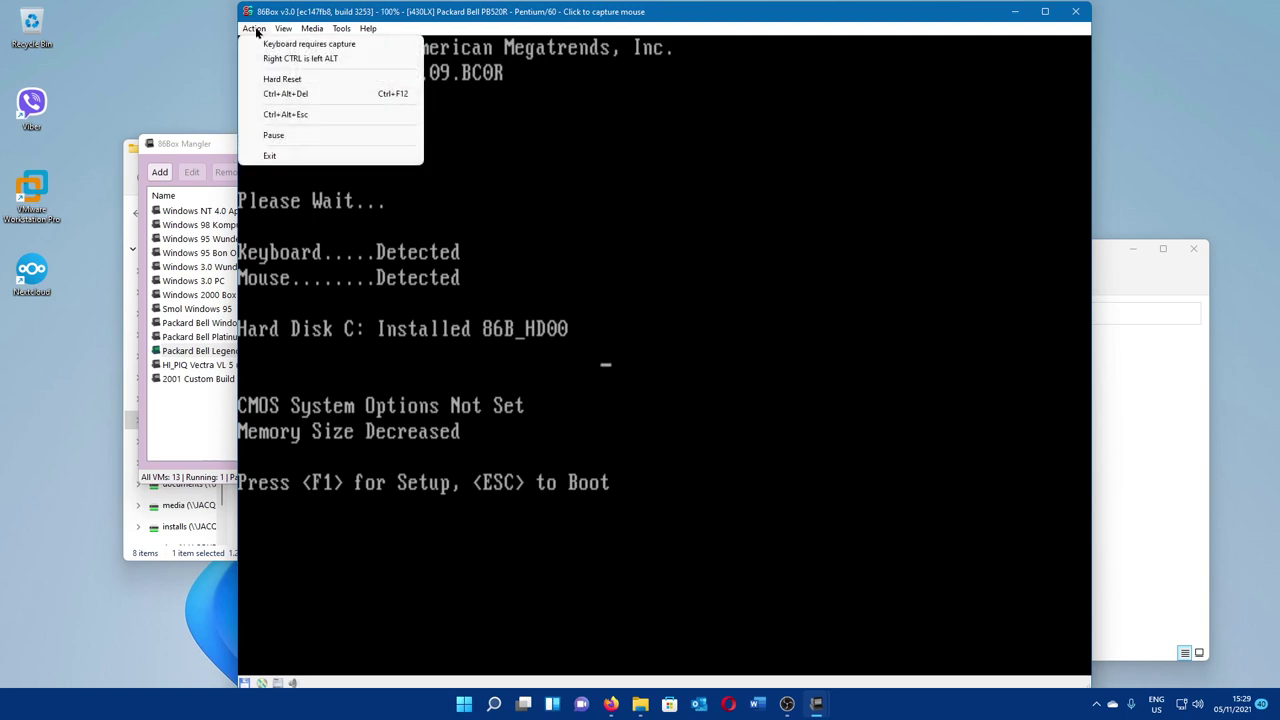
click(281, 78)
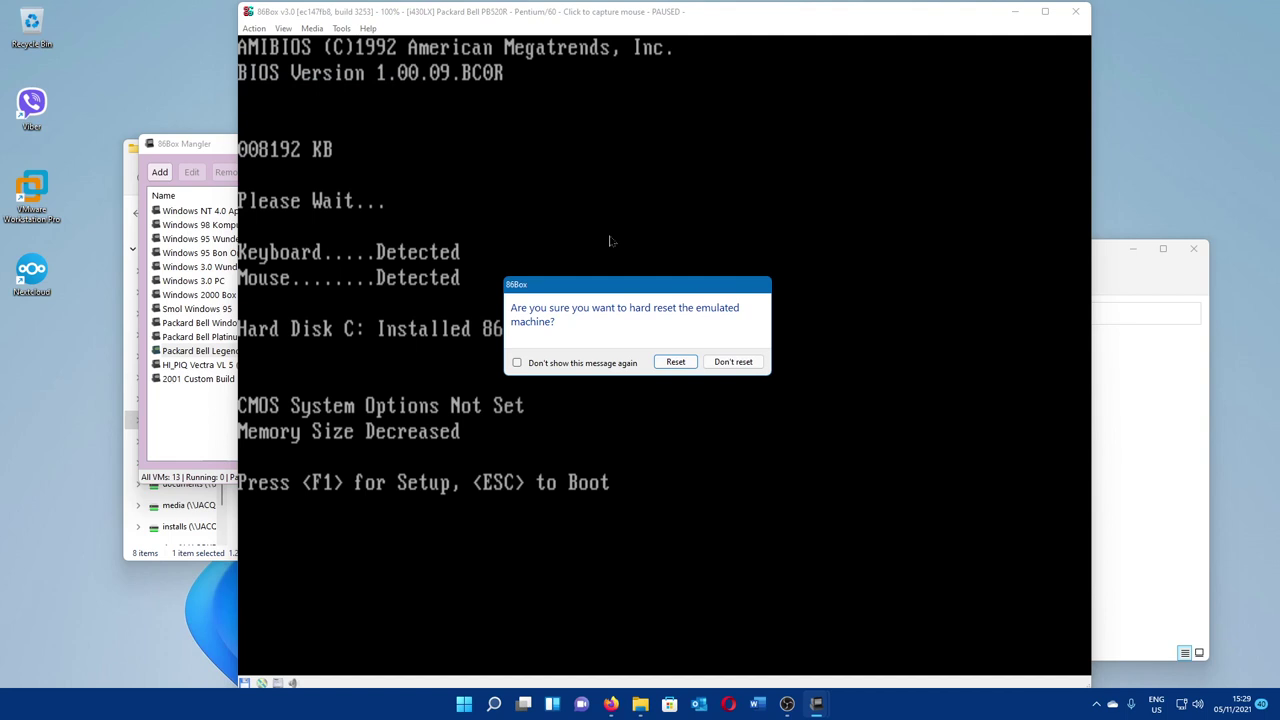
key(Return)
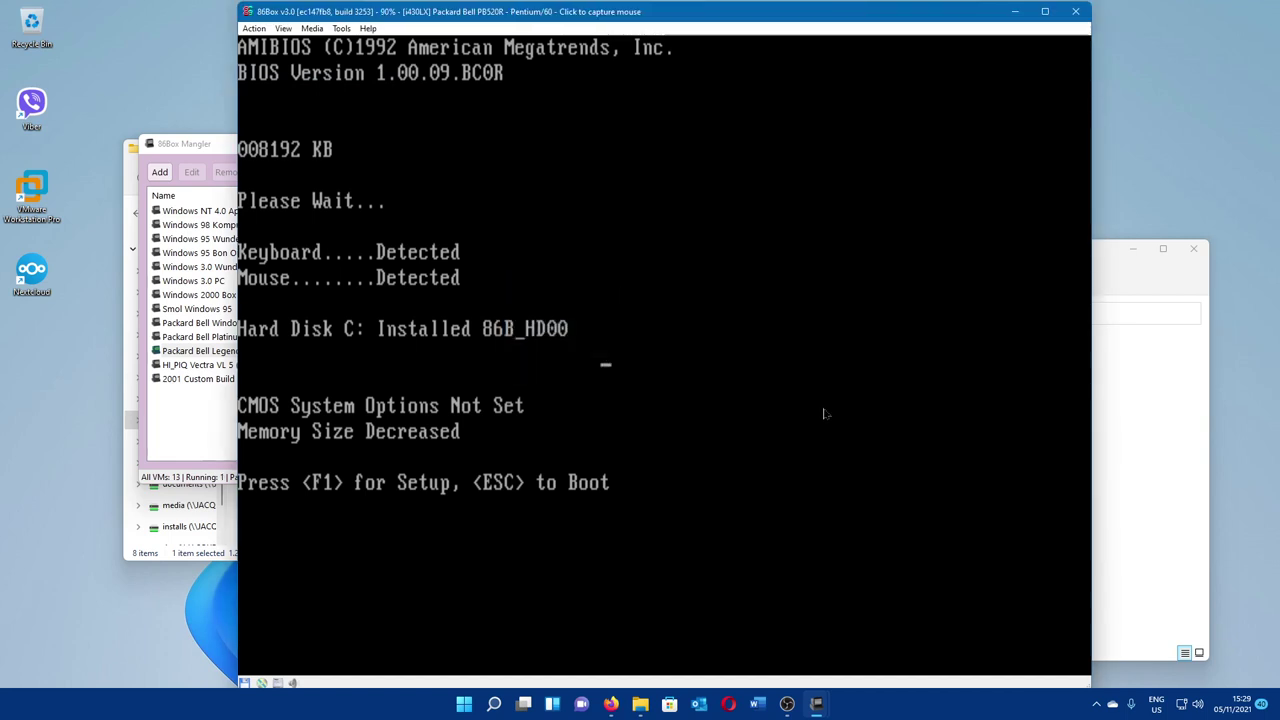
click(700, 360)
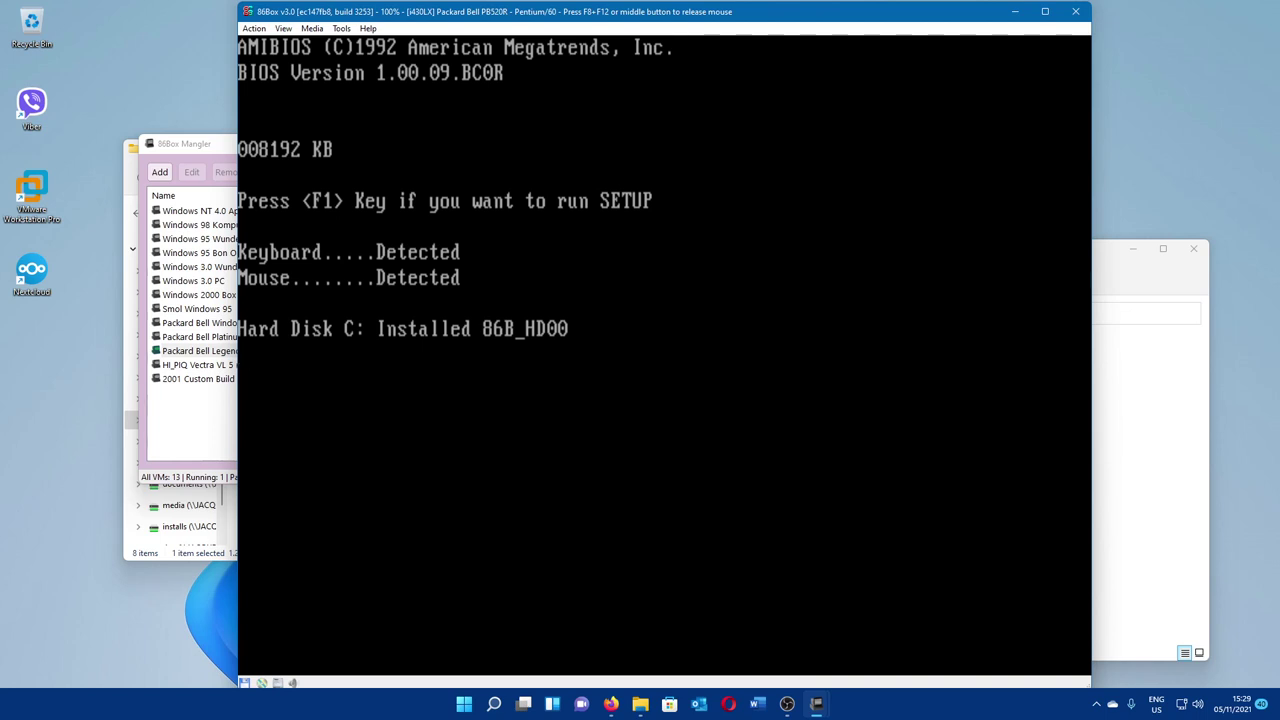
key(F1)
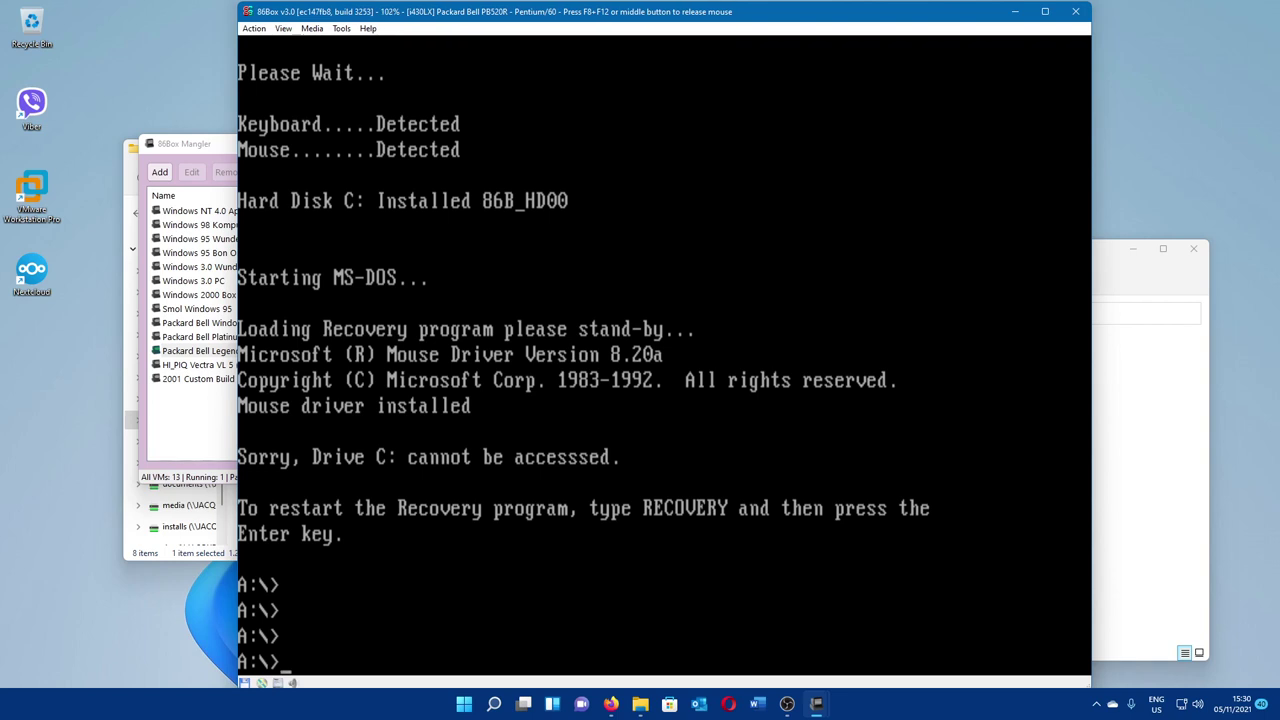
Step: Run FDISK to create an active primary DOS partition using the maximum available size, and restart the system
text(fdisk)
key(Return)
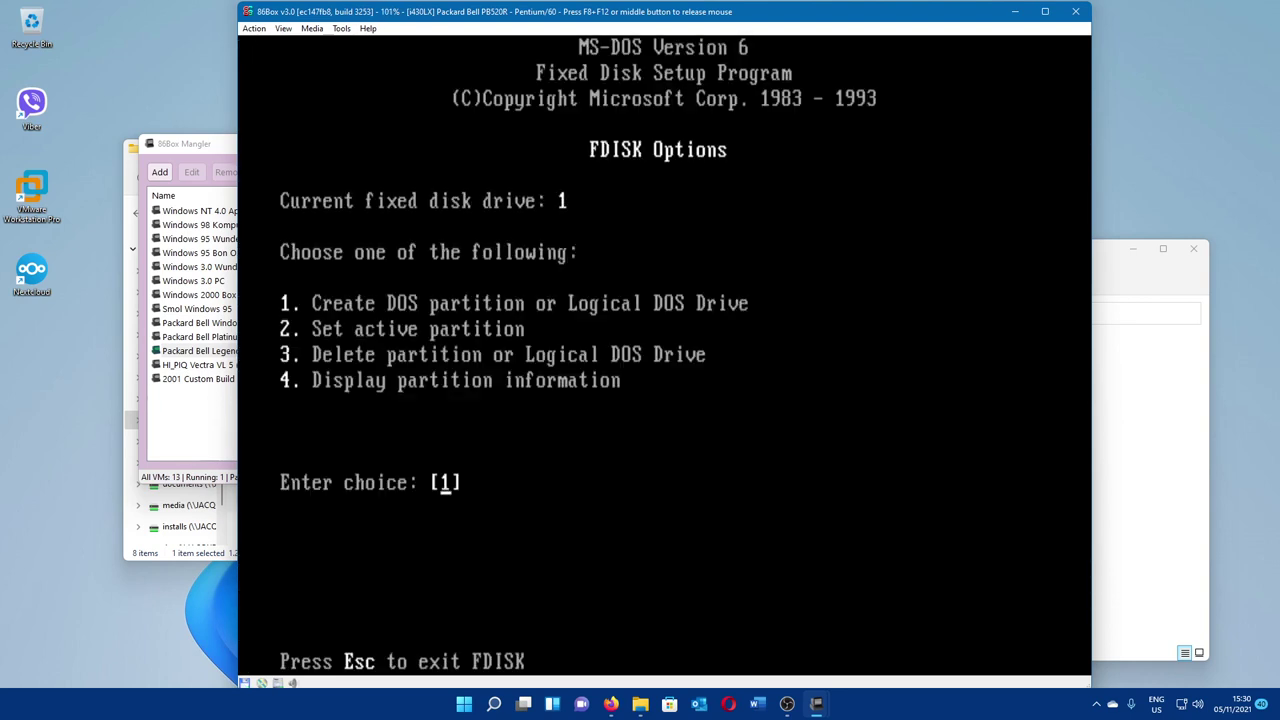
key(Return)
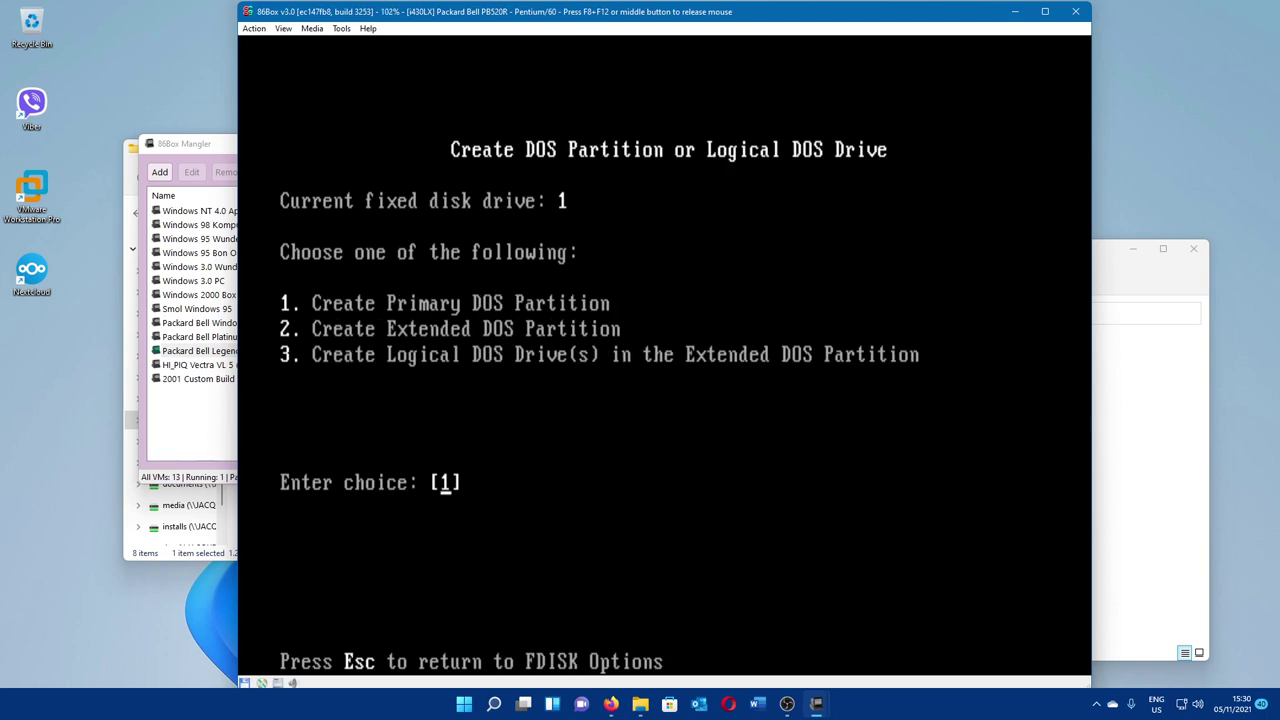
key(Return)
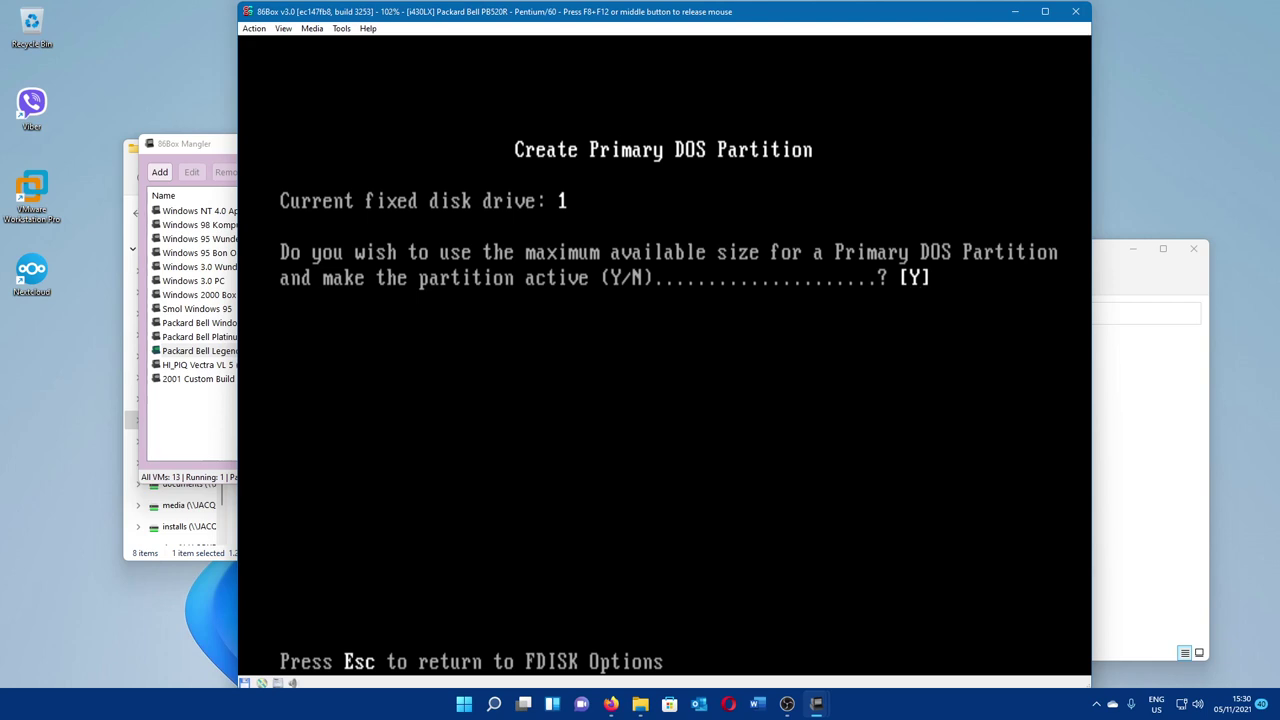
key(Return)
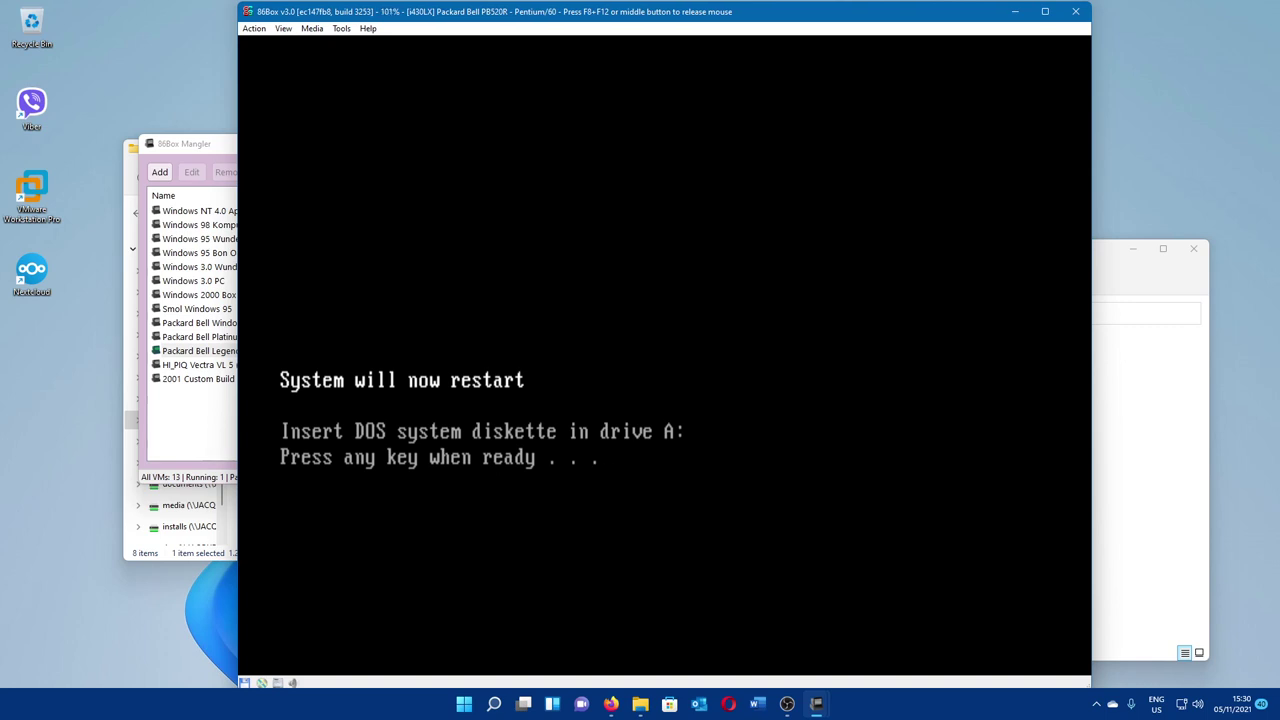
key(Return)
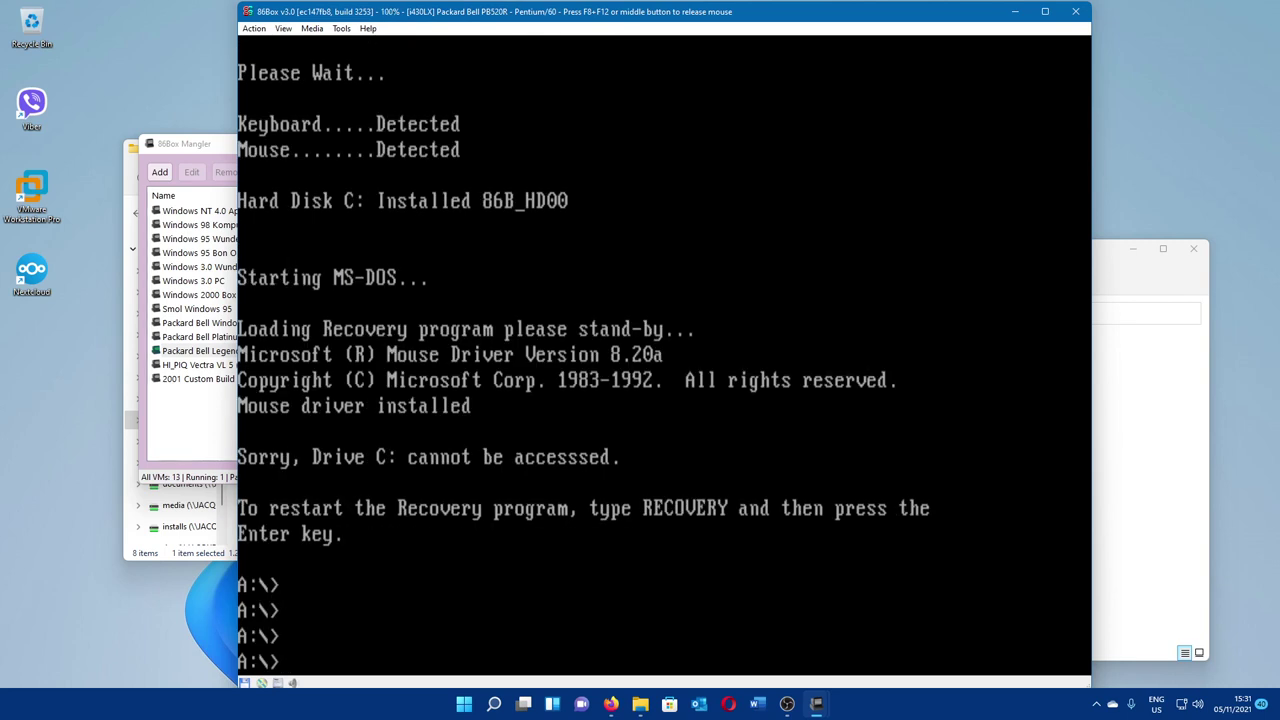
Step: Format drive C: with system files transferred and the volume label MS-DOS_6
text(format C: /s)
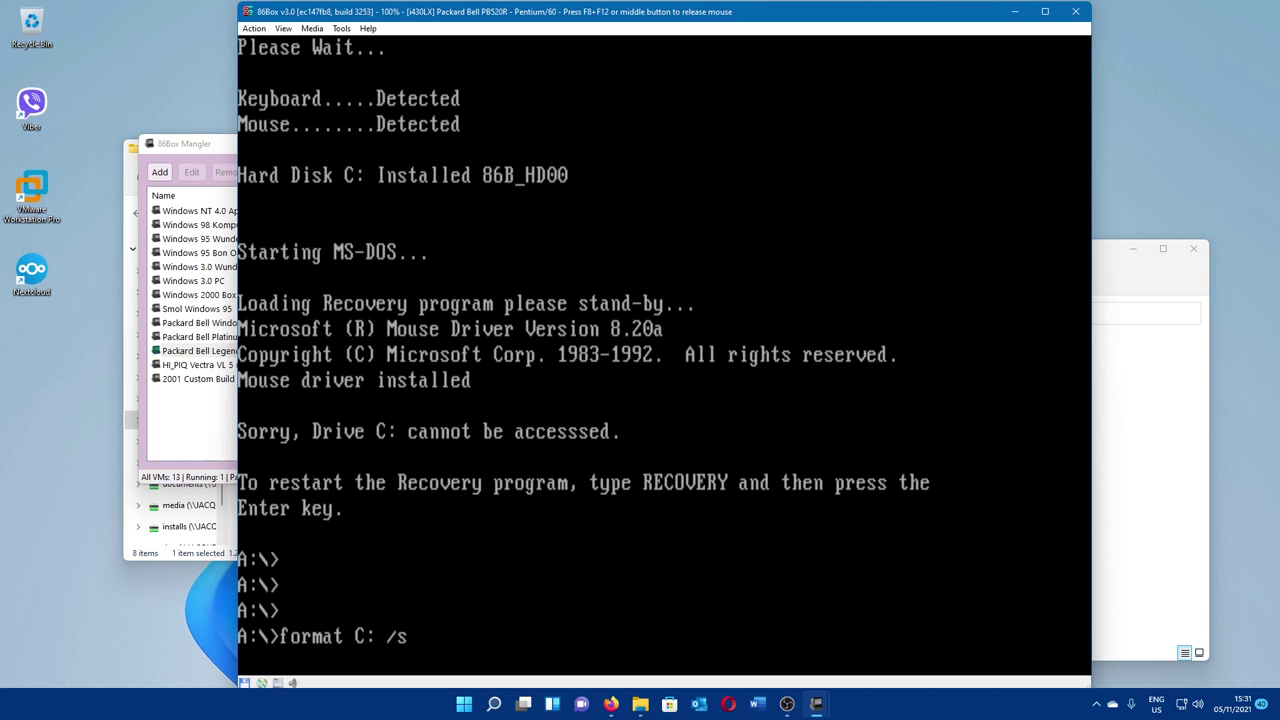
key(Return)
text(y\)
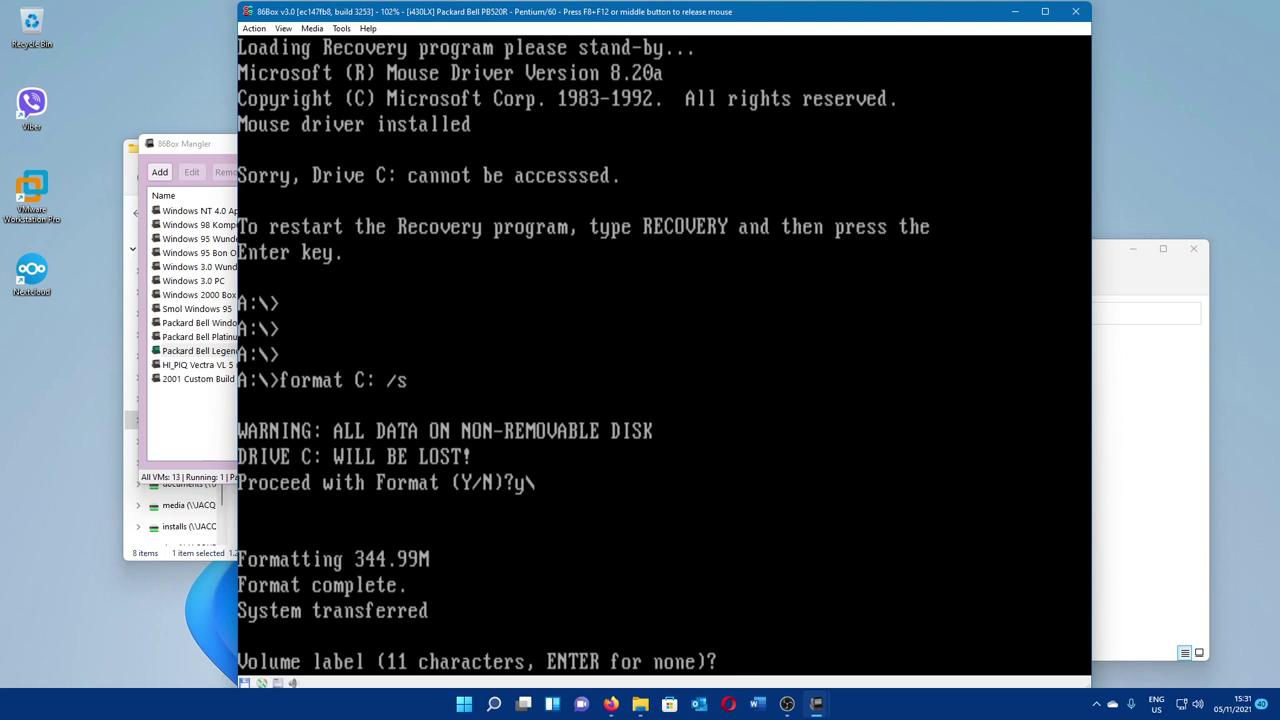
text(MS-DOS_6)
key(Return)
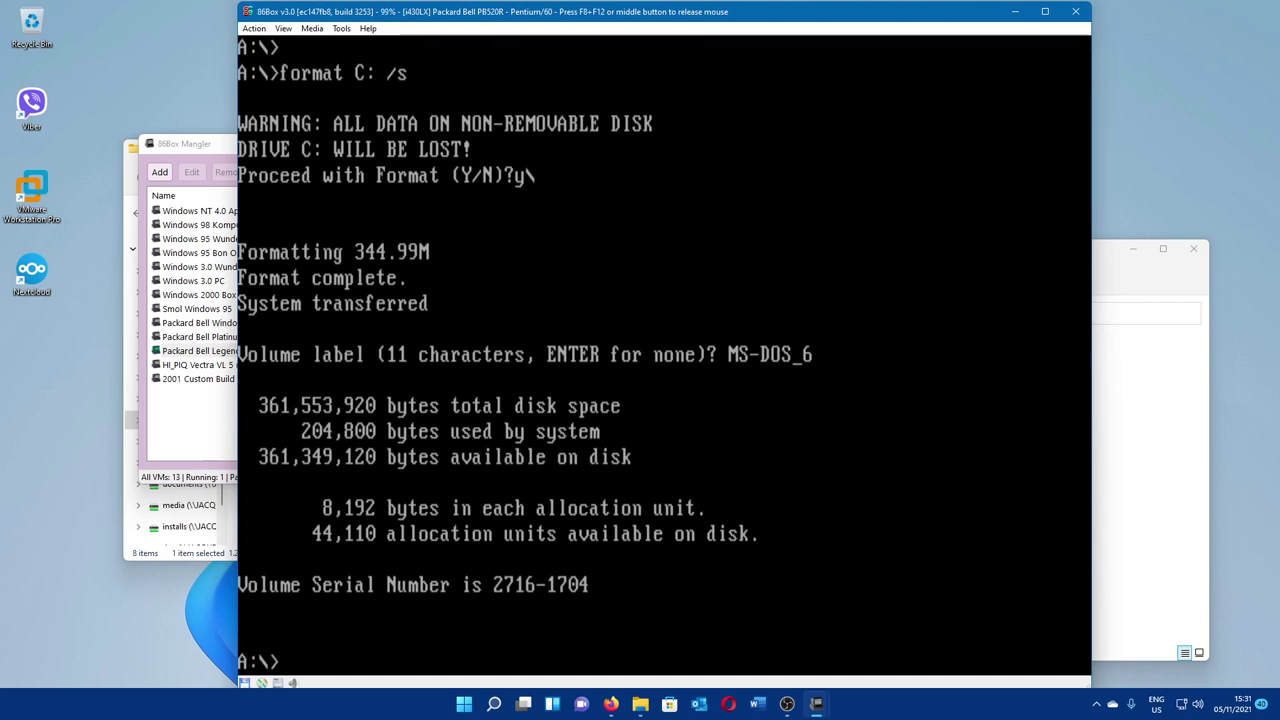
Step: Release the captured mouse and remove the existing IDE (0:0) hard disk in the machine settings
key(F8+F12)
click(341, 29)
click(360, 45)
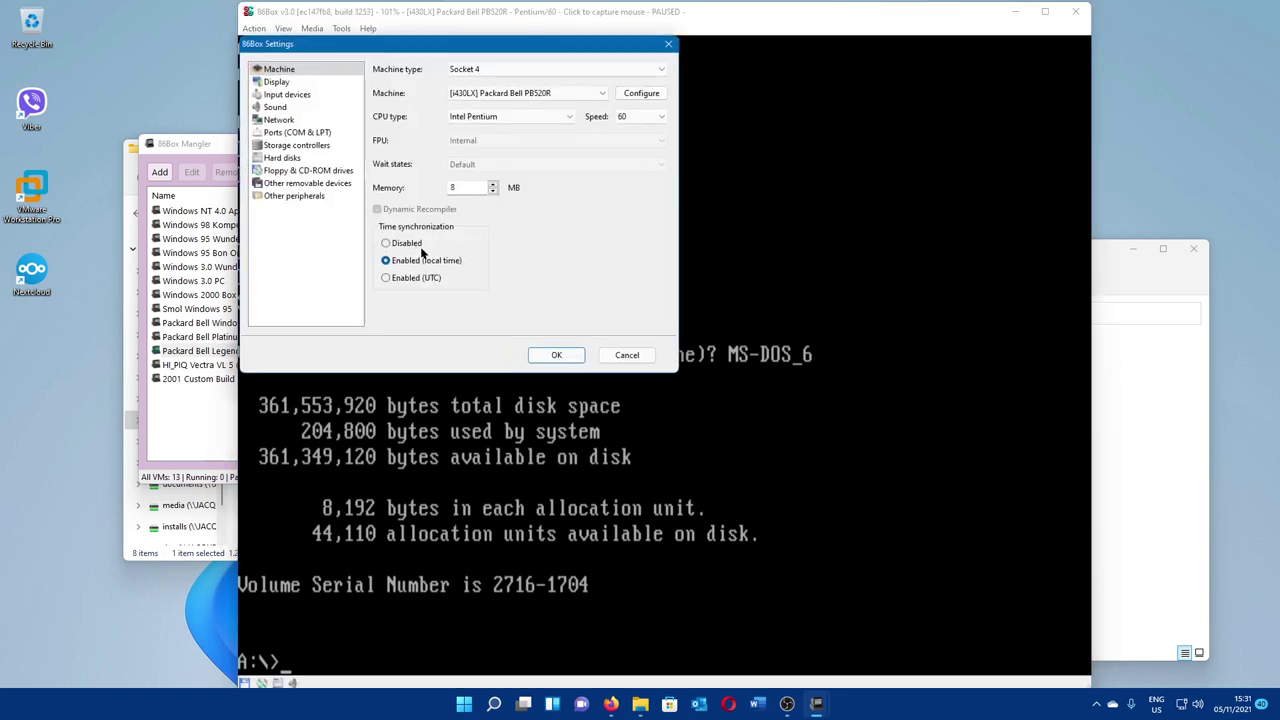
click(341, 144)
click(340, 159)
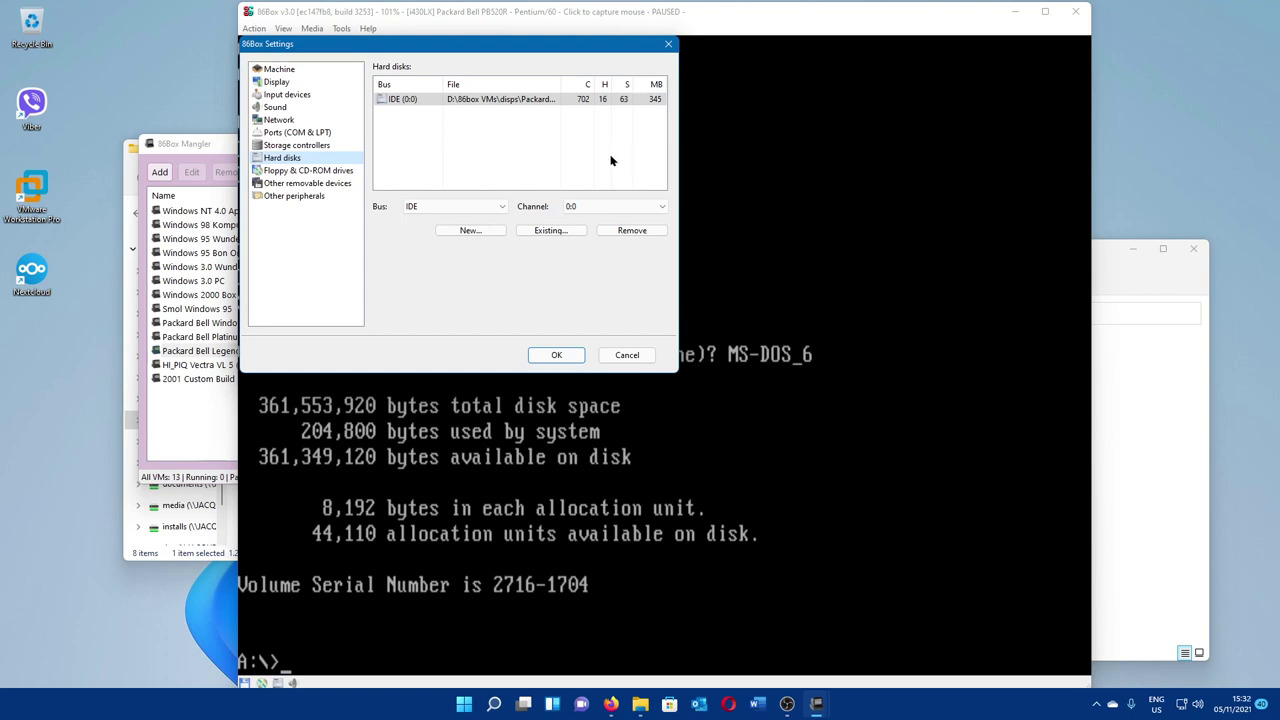
click(626, 234)
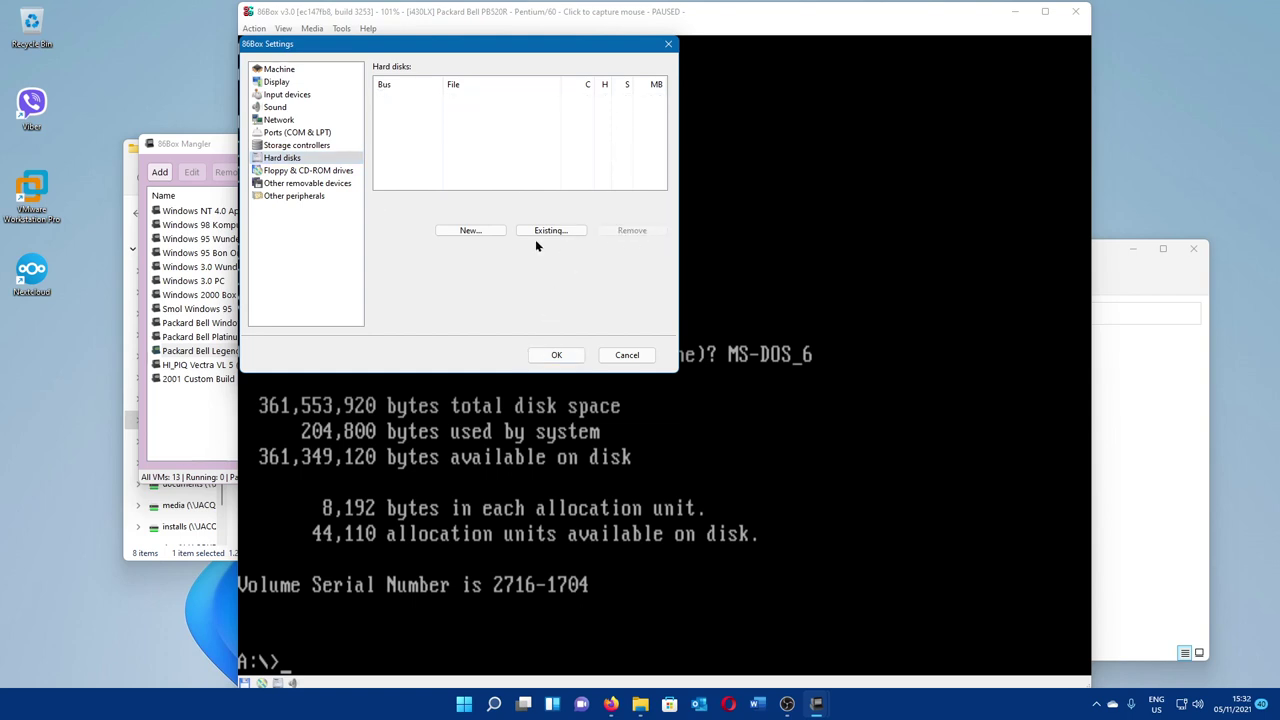
Step: Start a new Dynamic-size VHD hard disk, overwriting "Packard Bell Legend 60CD Supreme.vhd" in D:\86box VMs\disps
click(494, 230)
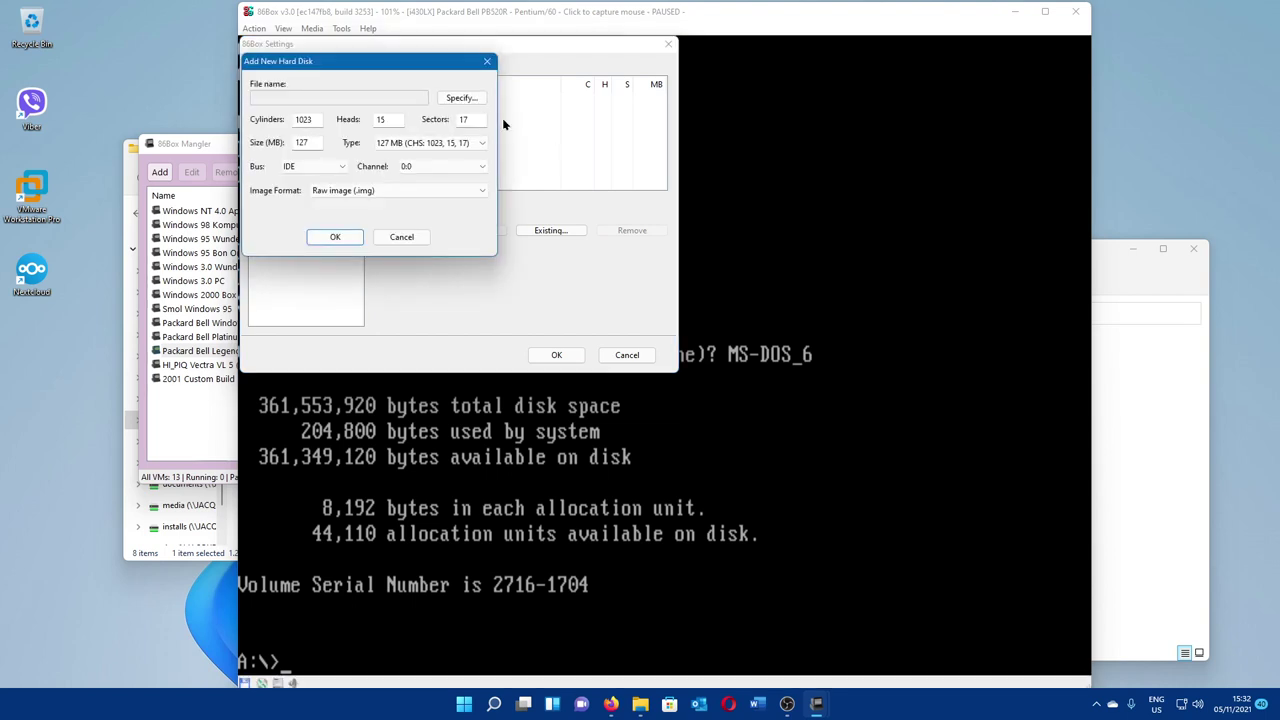
click(462, 191)
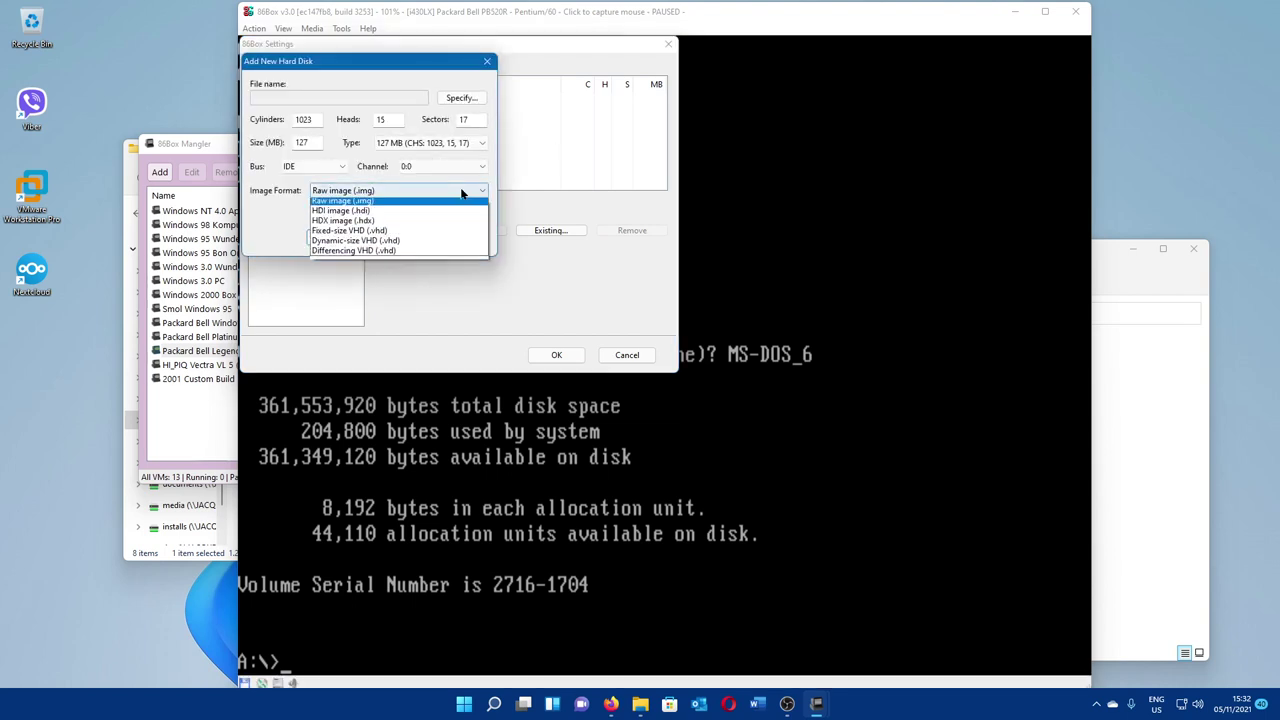
click(459, 245)
click(461, 97)
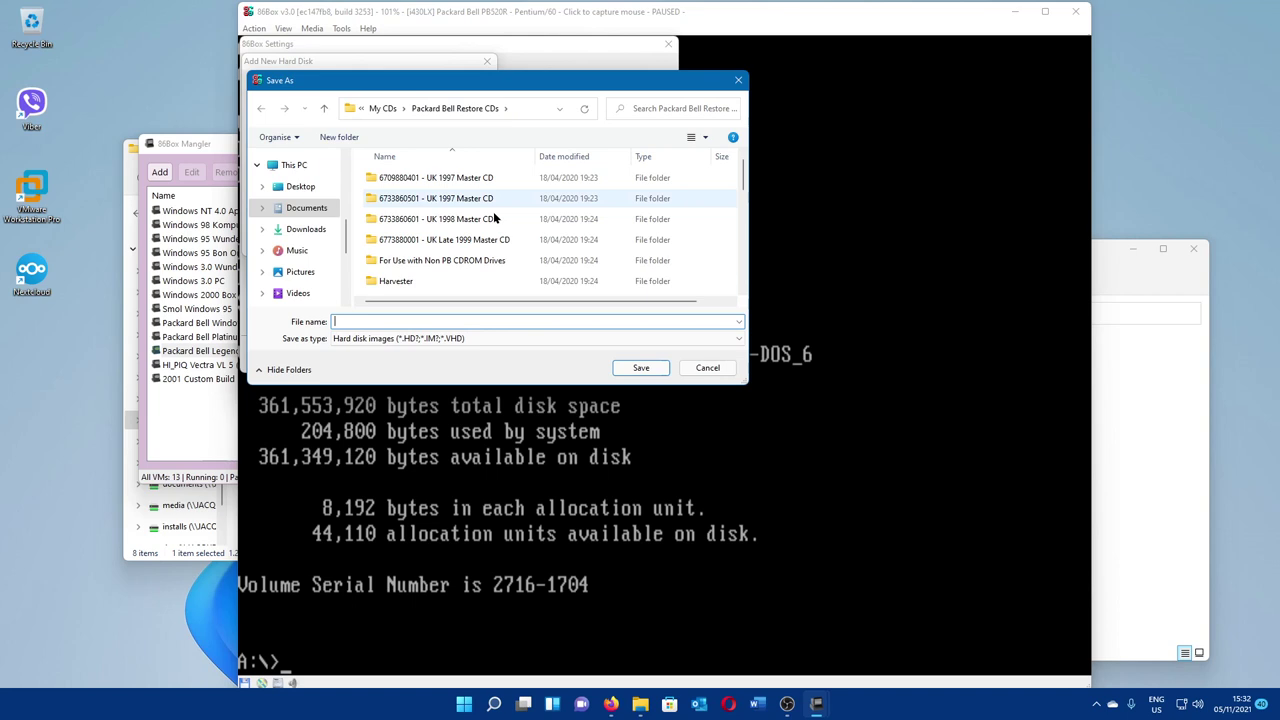
scroll(300, 245, down, 2)
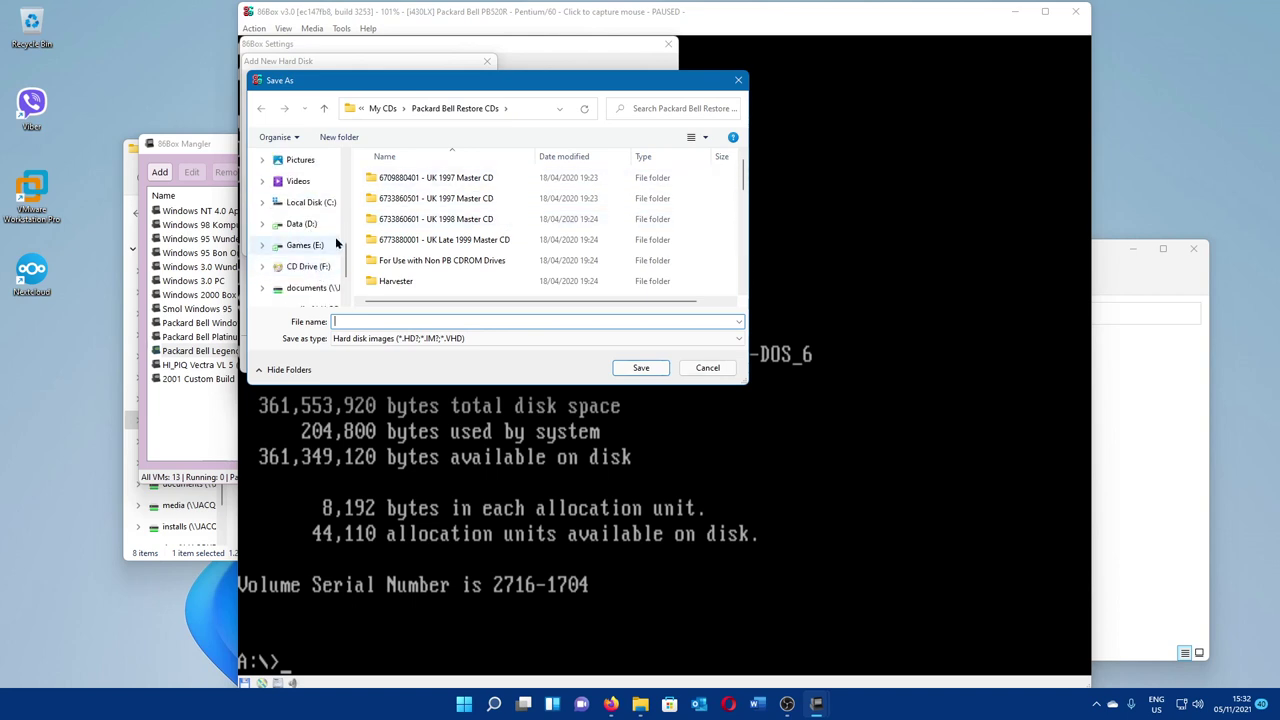
click(318, 225)
click(473, 197)
double_click(473, 197)
double_click(473, 195)
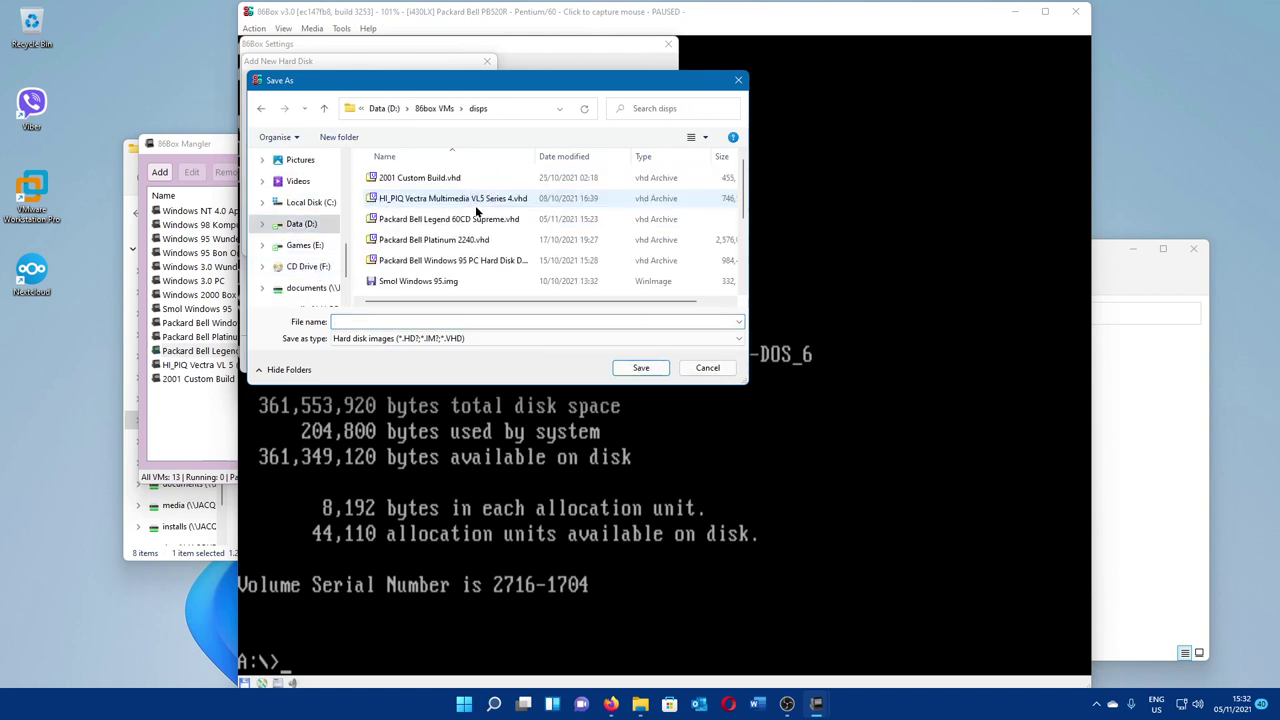
click(540, 219)
click(641, 367)
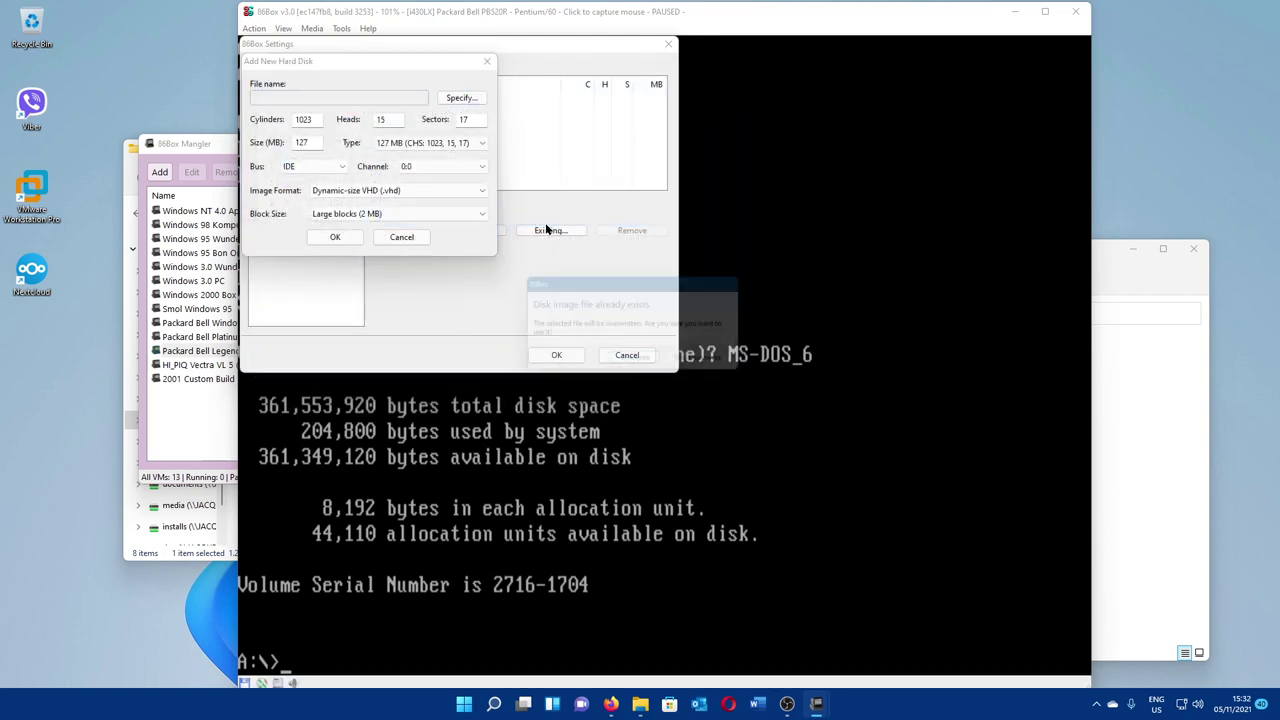
click(640, 364)
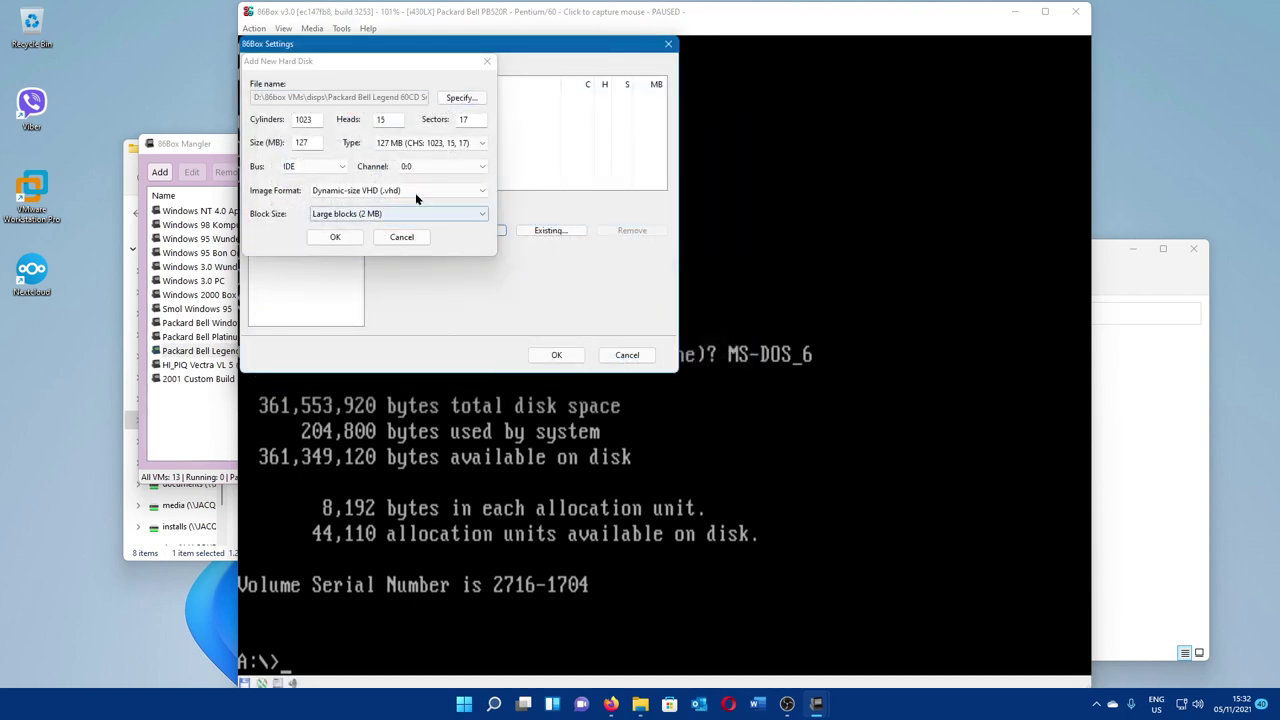
Step: Create the new disk image at 545 MB and save the machine settings with a hard reset
key(shift+Tab)
key(shift+Tab)
key(shift+Tab)
key(shift+Tab)
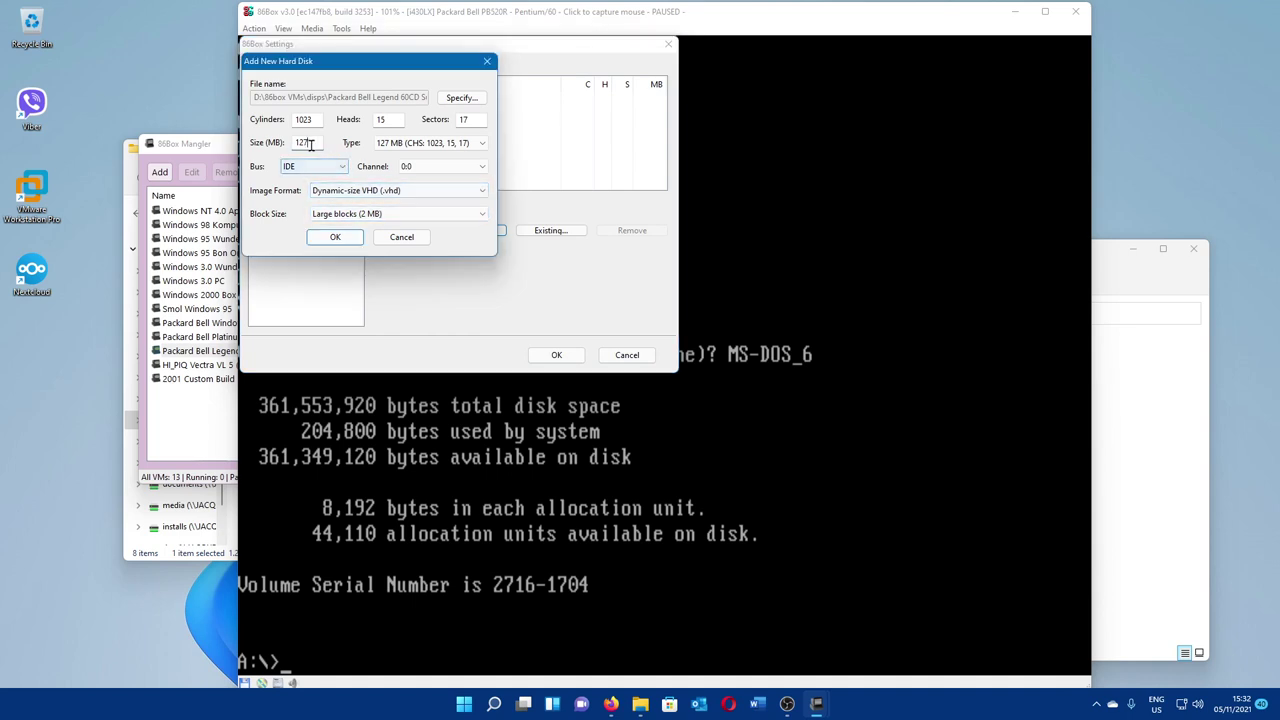
text(545)
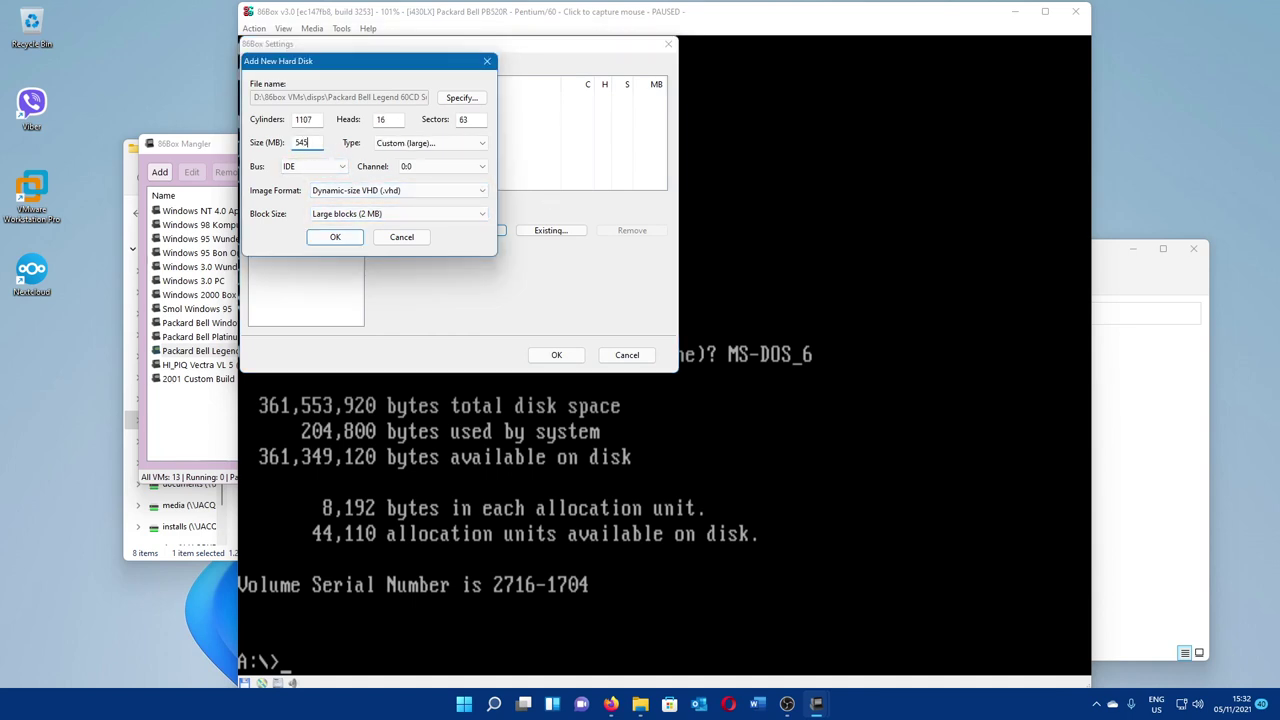
click(337, 240)
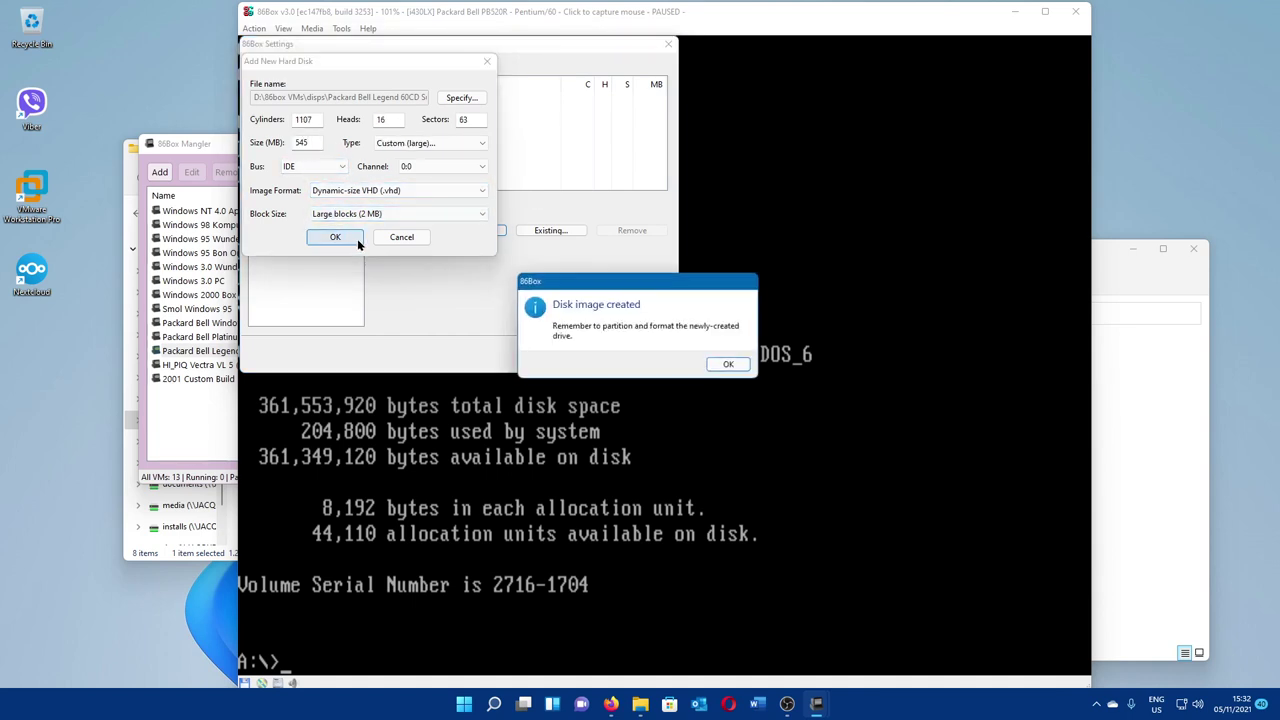
click(726, 364)
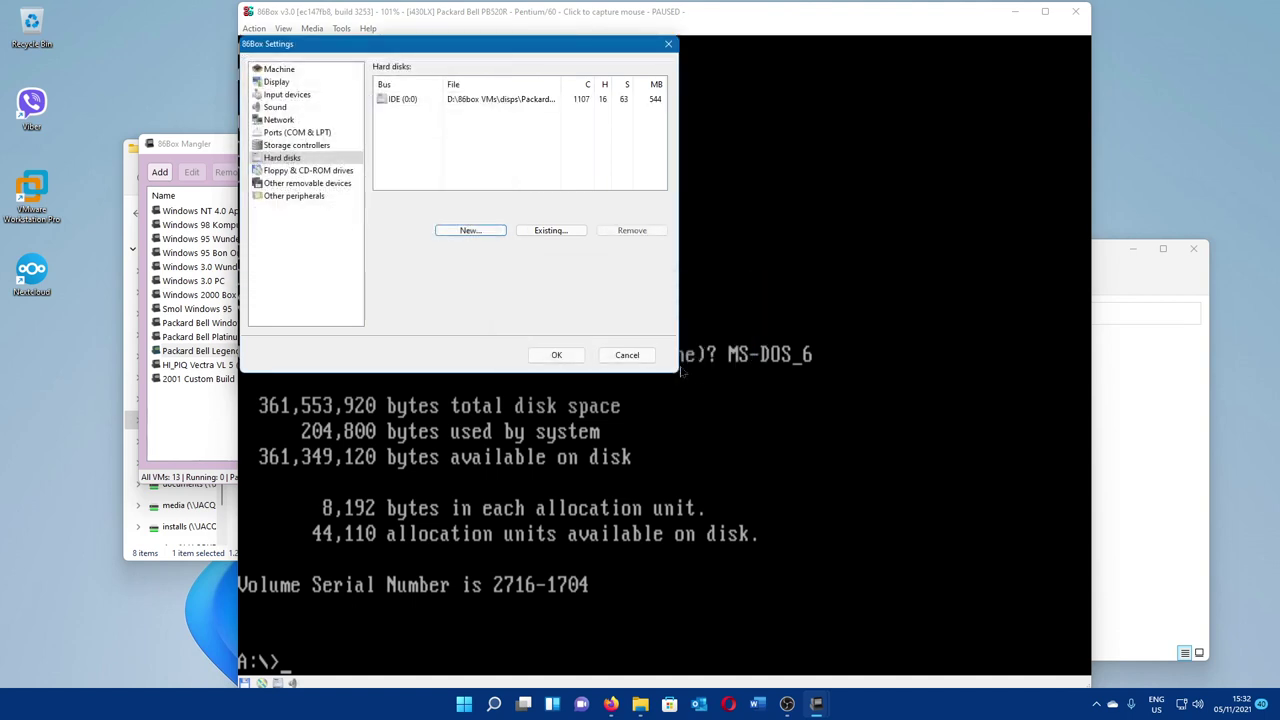
click(562, 357)
click(688, 361)
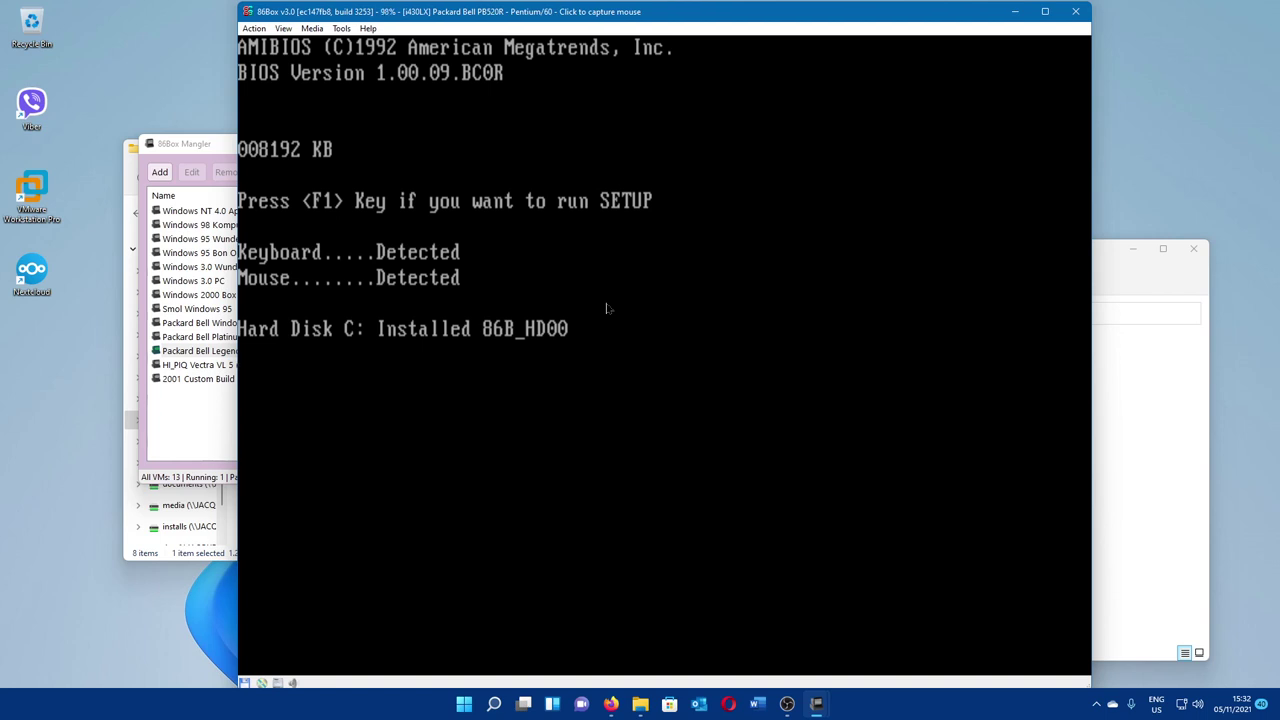
Step: Boot MS-DOS from the floppy with step-by-step confirmation, declining FILES=30, BUFFERS=10 and AUTOEXEC.BAT, and clear the stray characters at the prompt
key(F1)
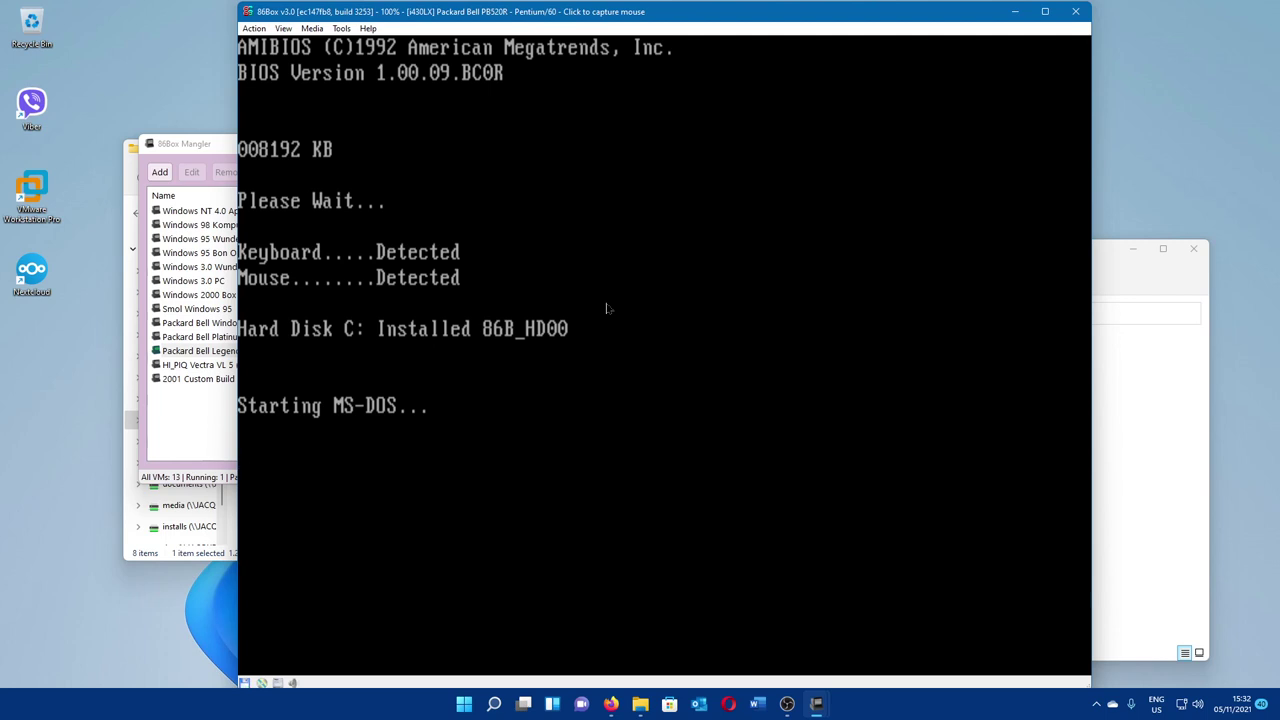
key(F8)
key(n)
key(n)
key(n)
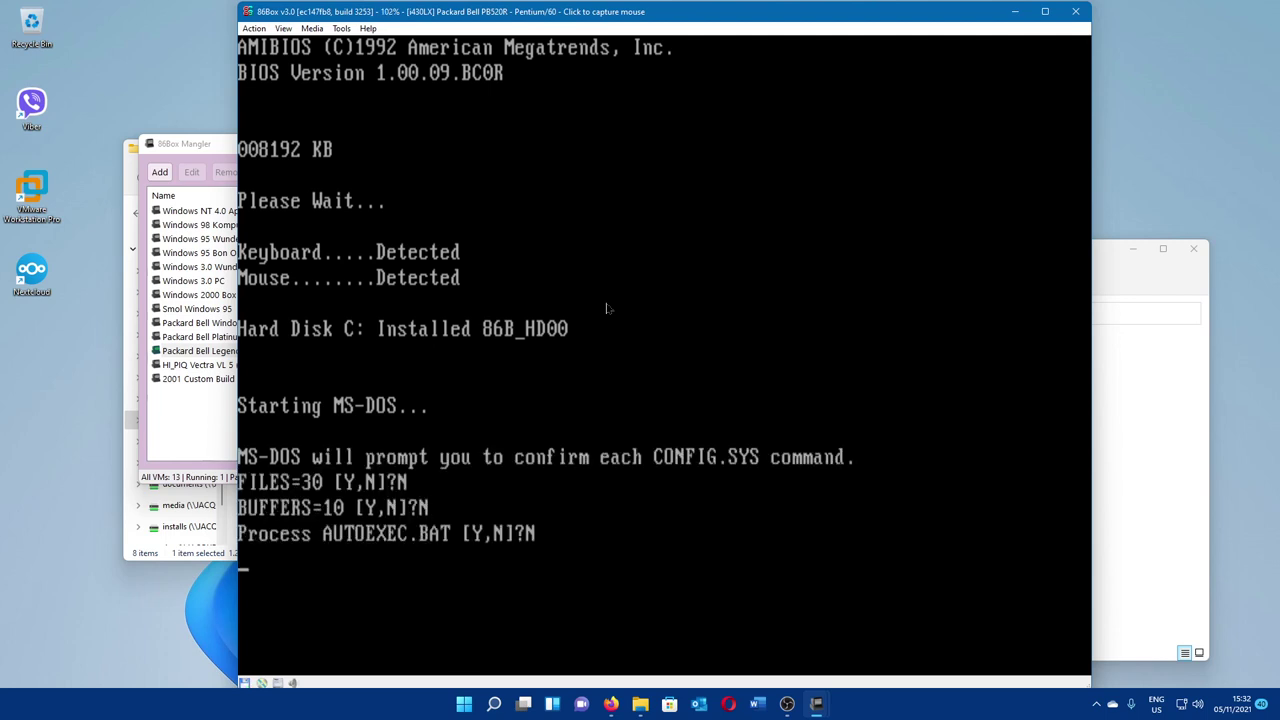
text(nnnnnnnnnnnn)
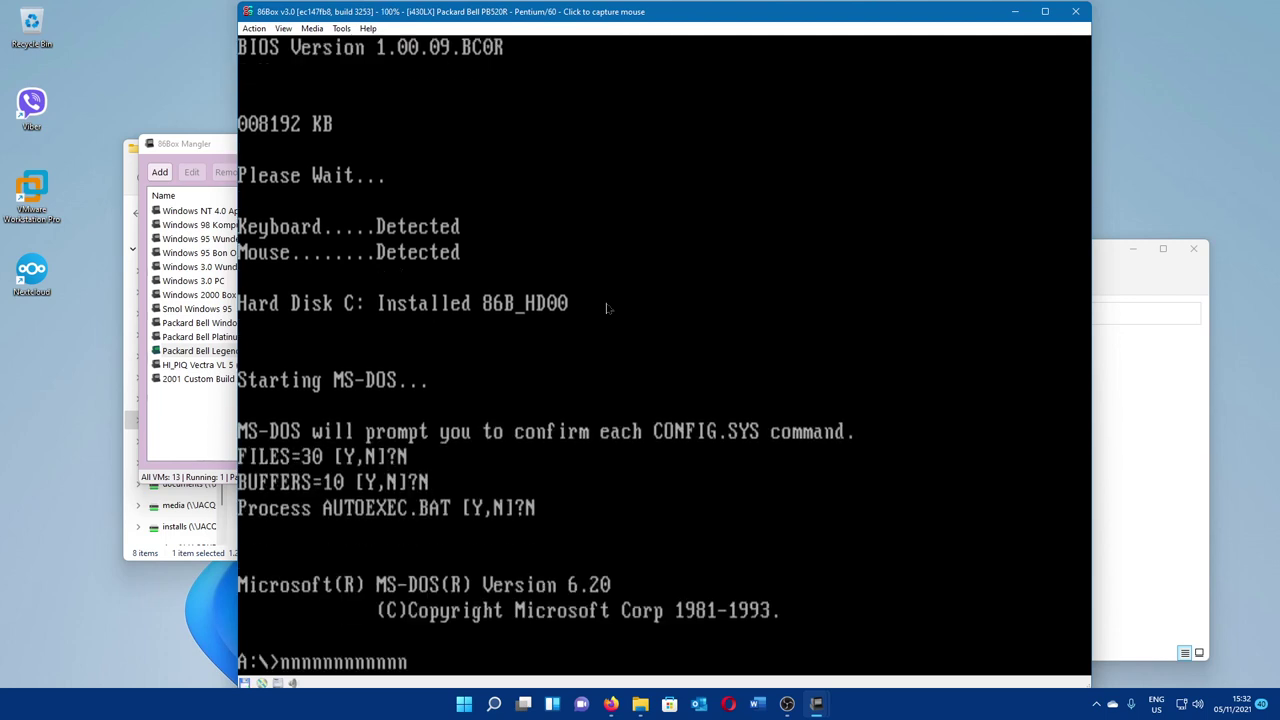
key(BackSpace)
key(BackSpace)
key(BackSpace)
key(BackSpace)
key(BackSpace)
key(BackSpace)
key(BackSpace)
key(BackSpace)
key(BackSpace)
key(BackSpace)
key(BackSpace)
key(BackSpace)
Step: Run fdisk to create a primary DOS partition of the maximum available size, make it active, and restart the machine
text(fdisk)
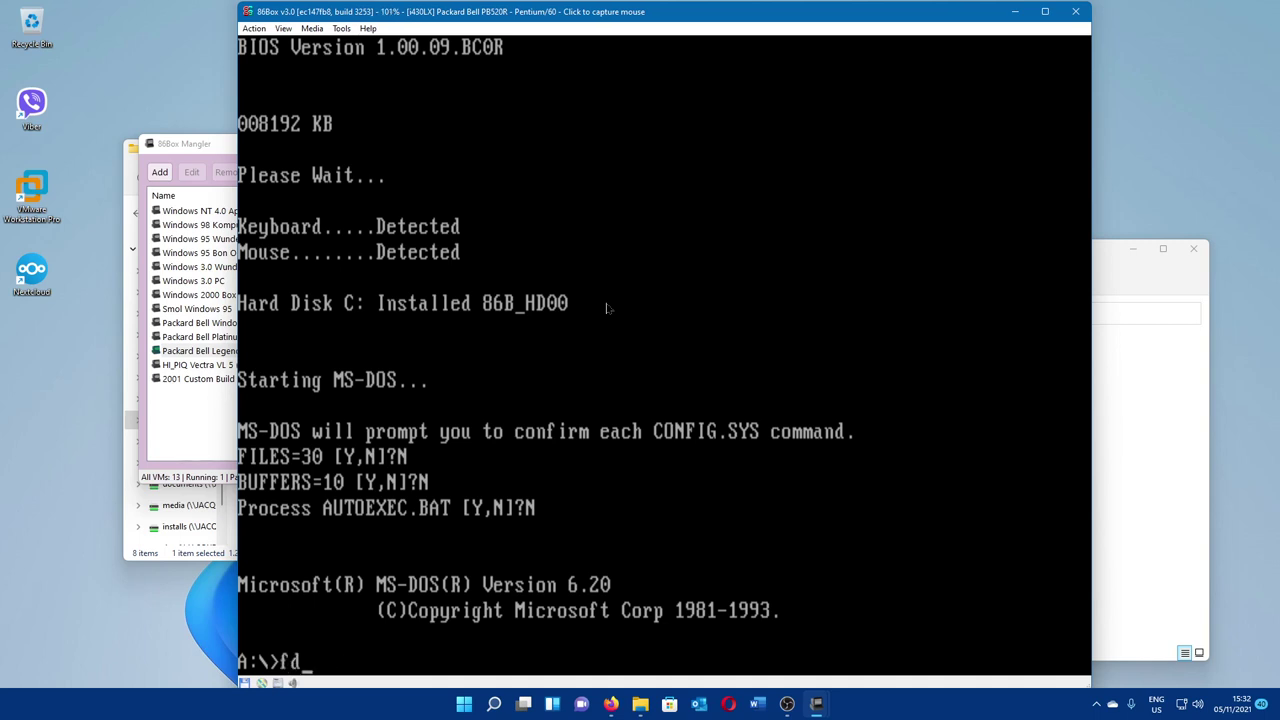
key(Return)
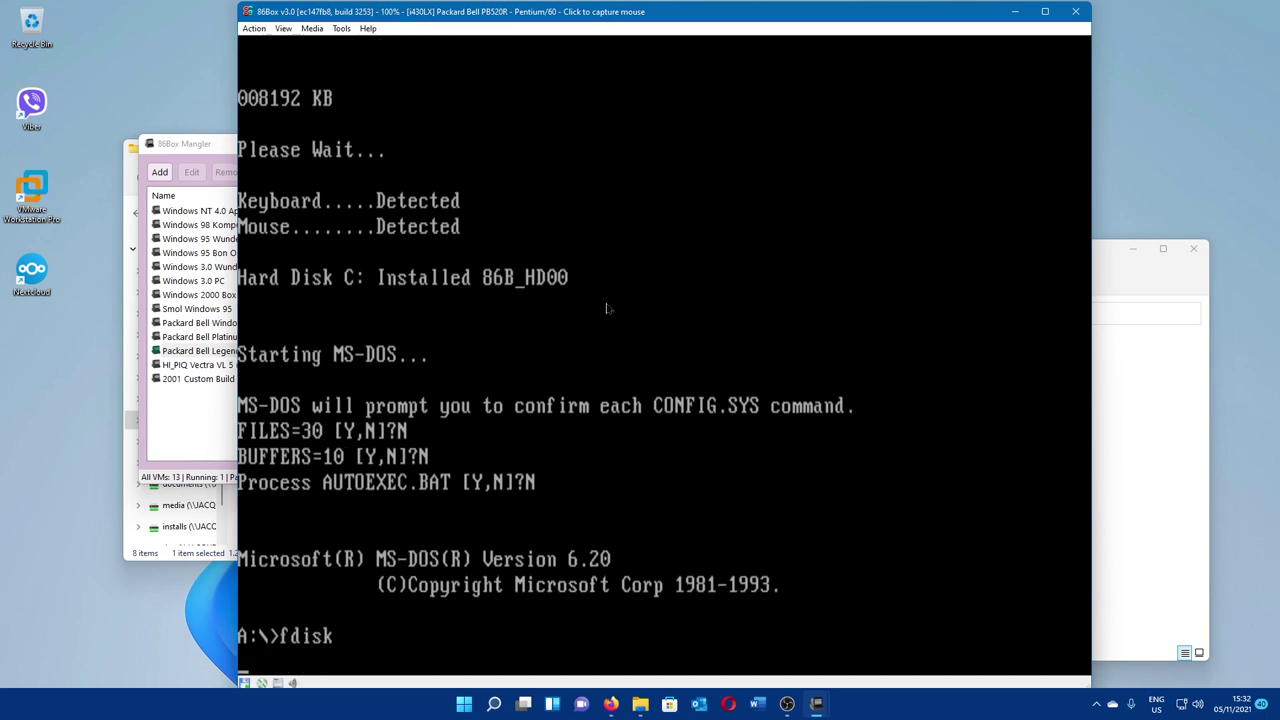
key(Return)
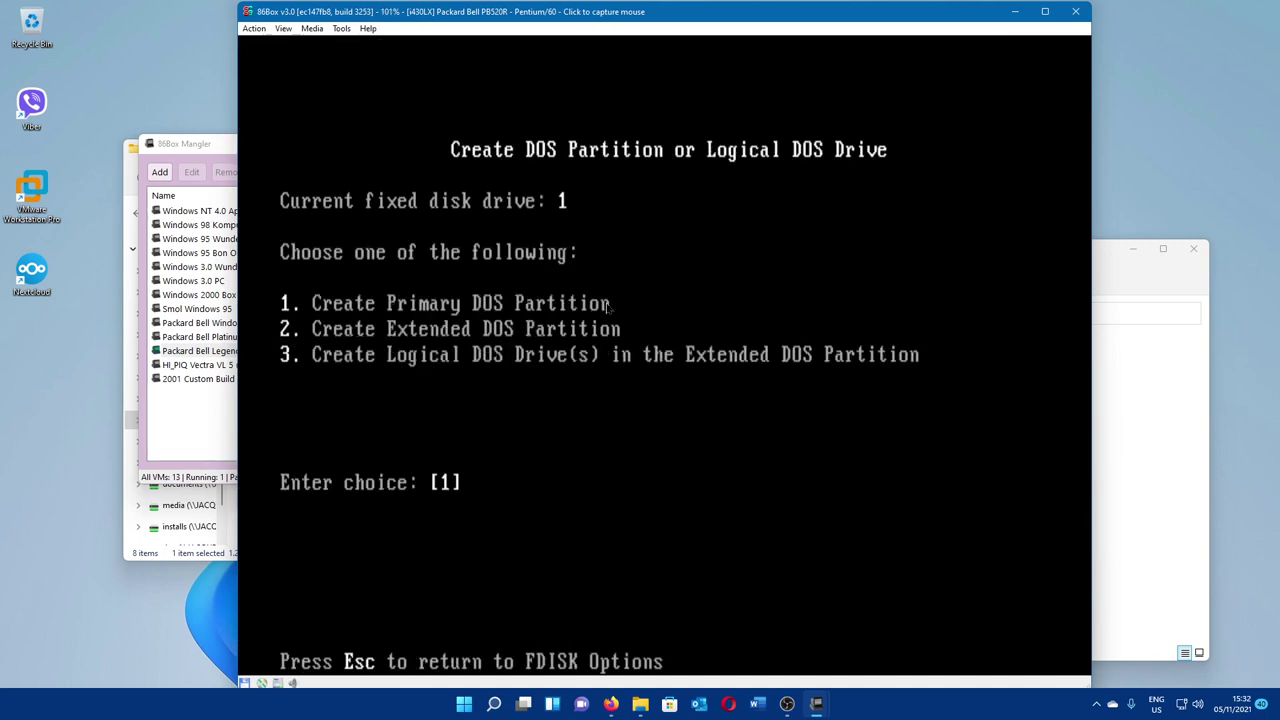
key(Return)
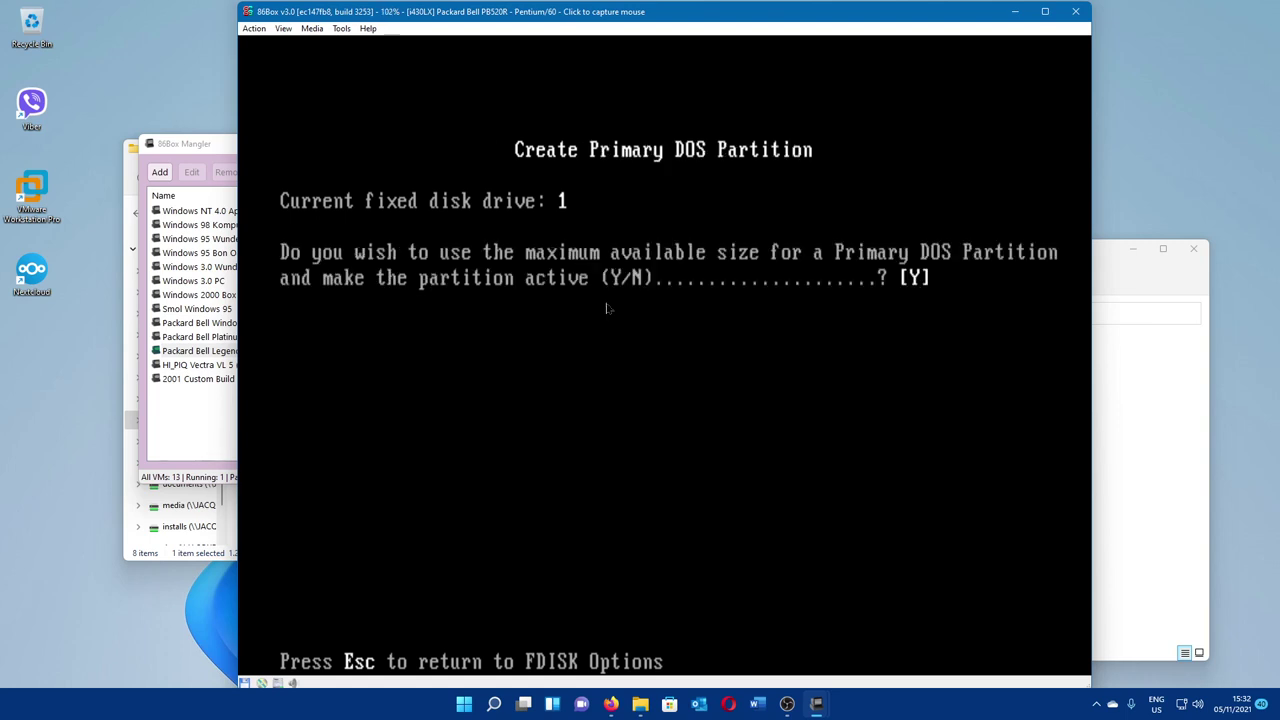
key(Return)
key(Return)
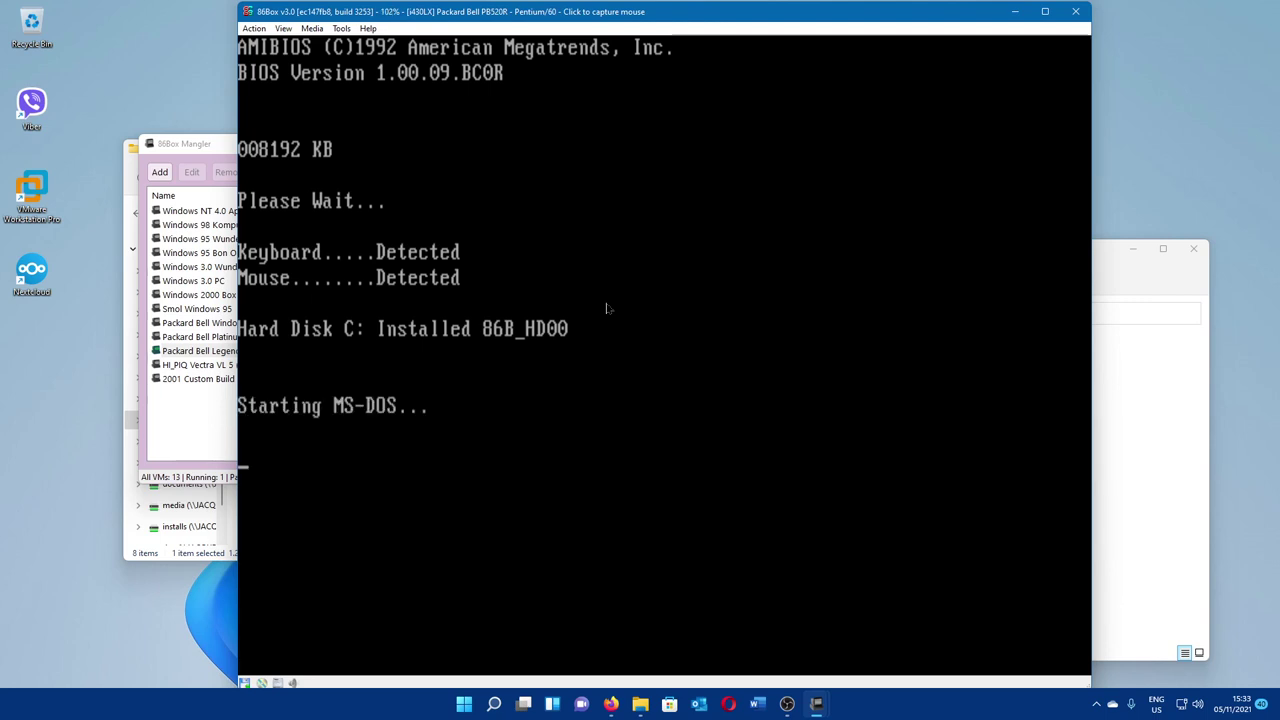
Step: Boot MS-DOS from the floppy bypassing the startup files, then format C: with the system files and volume label MS-DOS_6
key(F5)
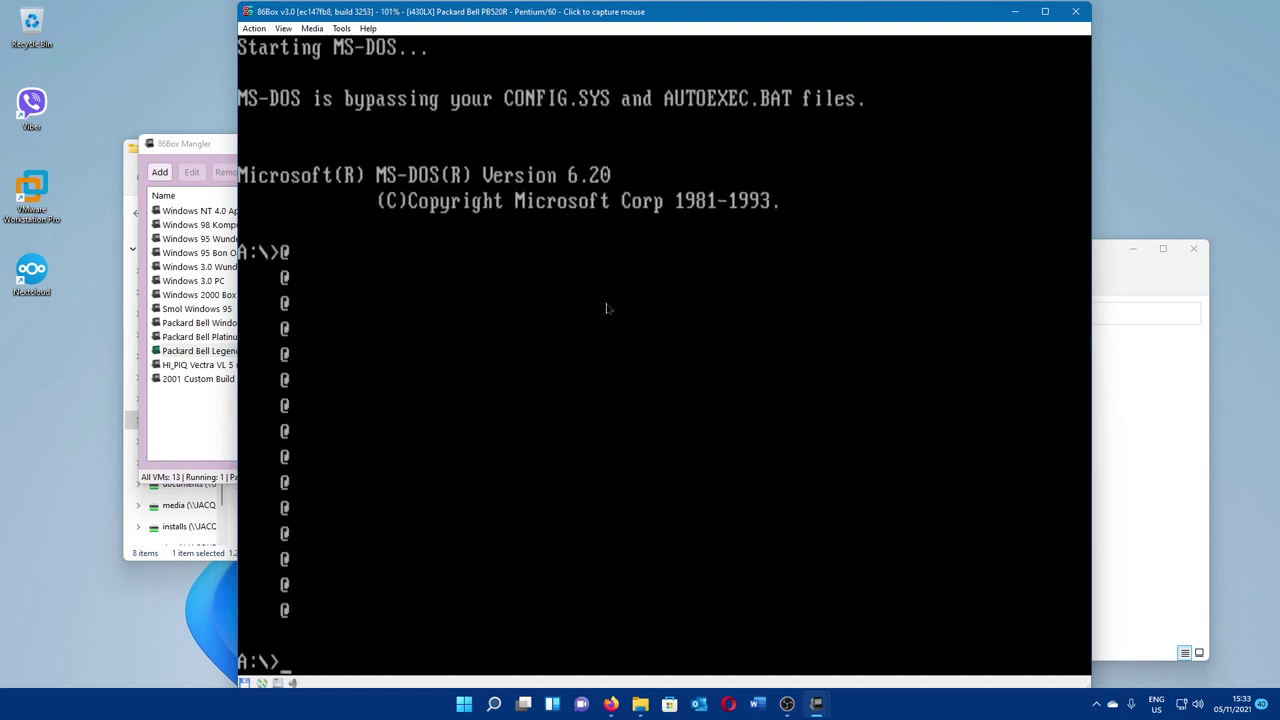
text(format C: /s)
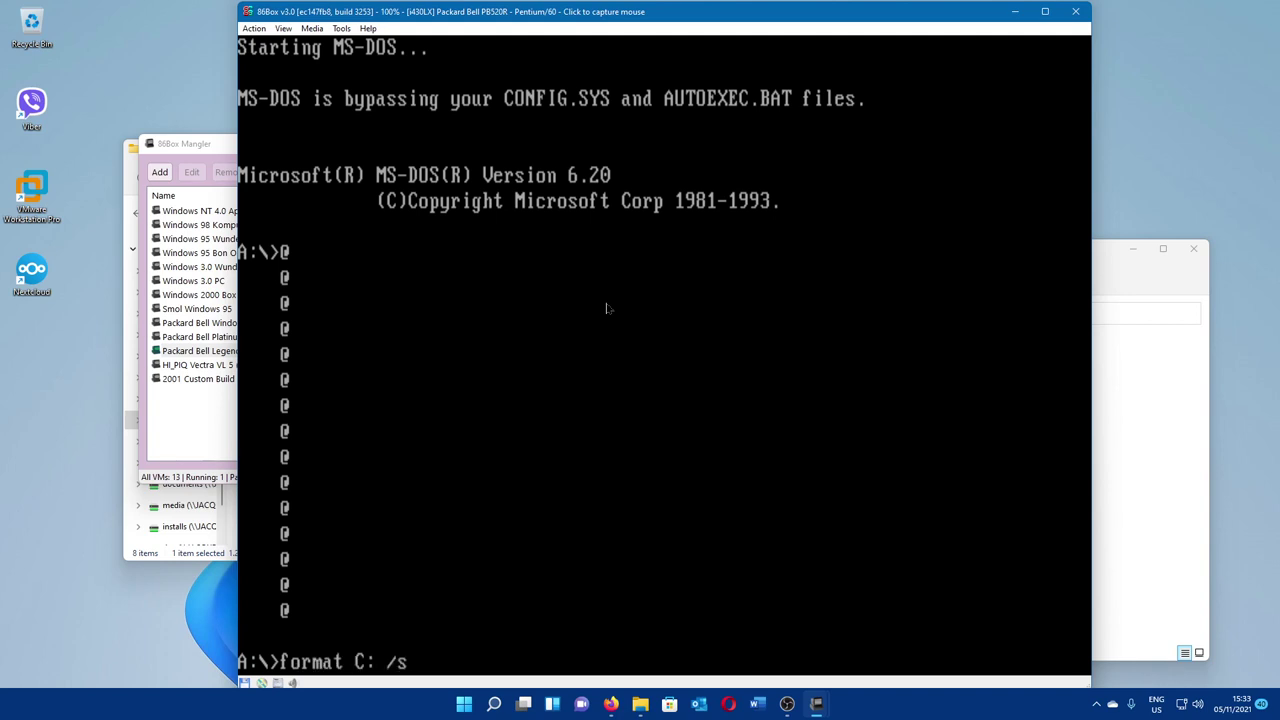
key(Return)
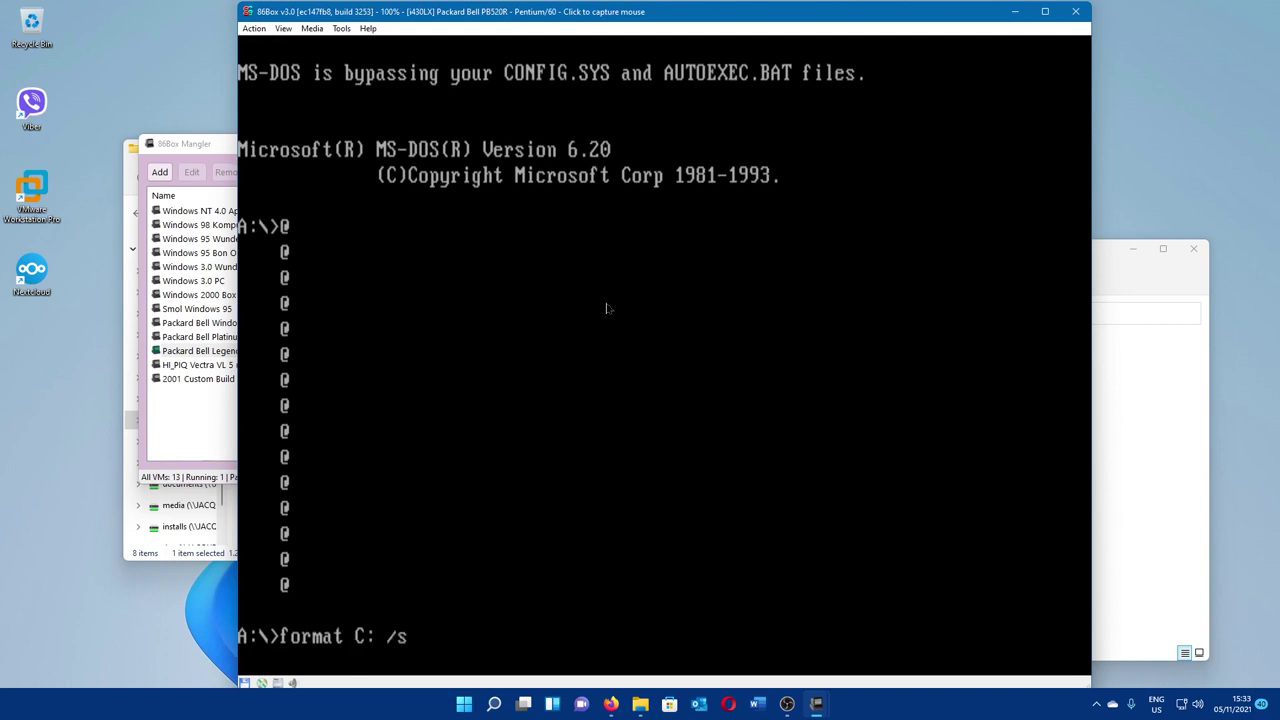
text(y)
key(Return)
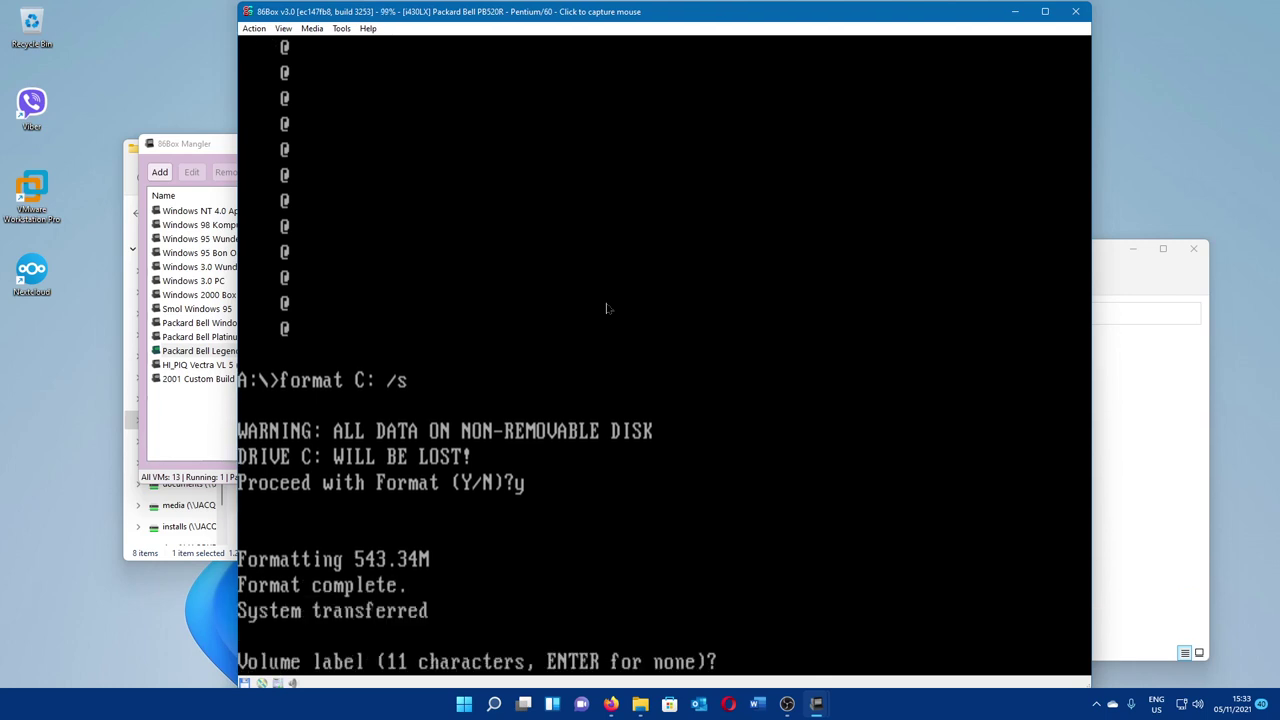
text(MS-DOS_6)
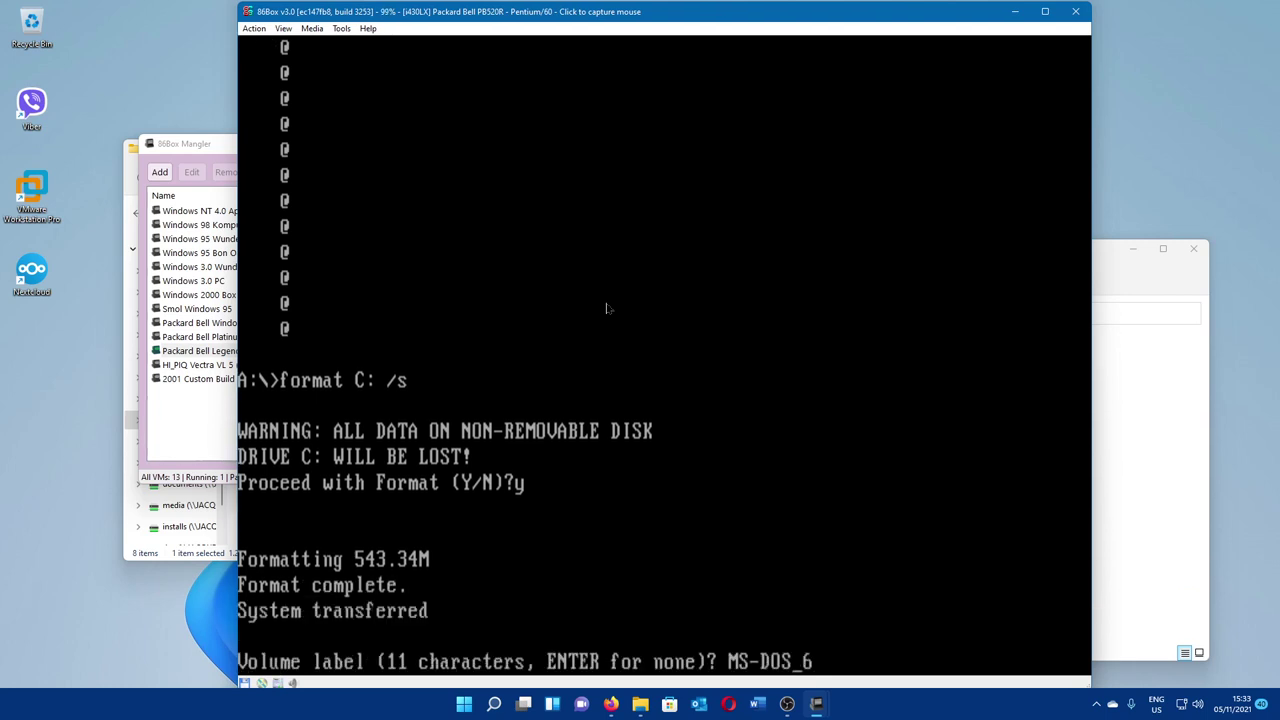
key(Return)
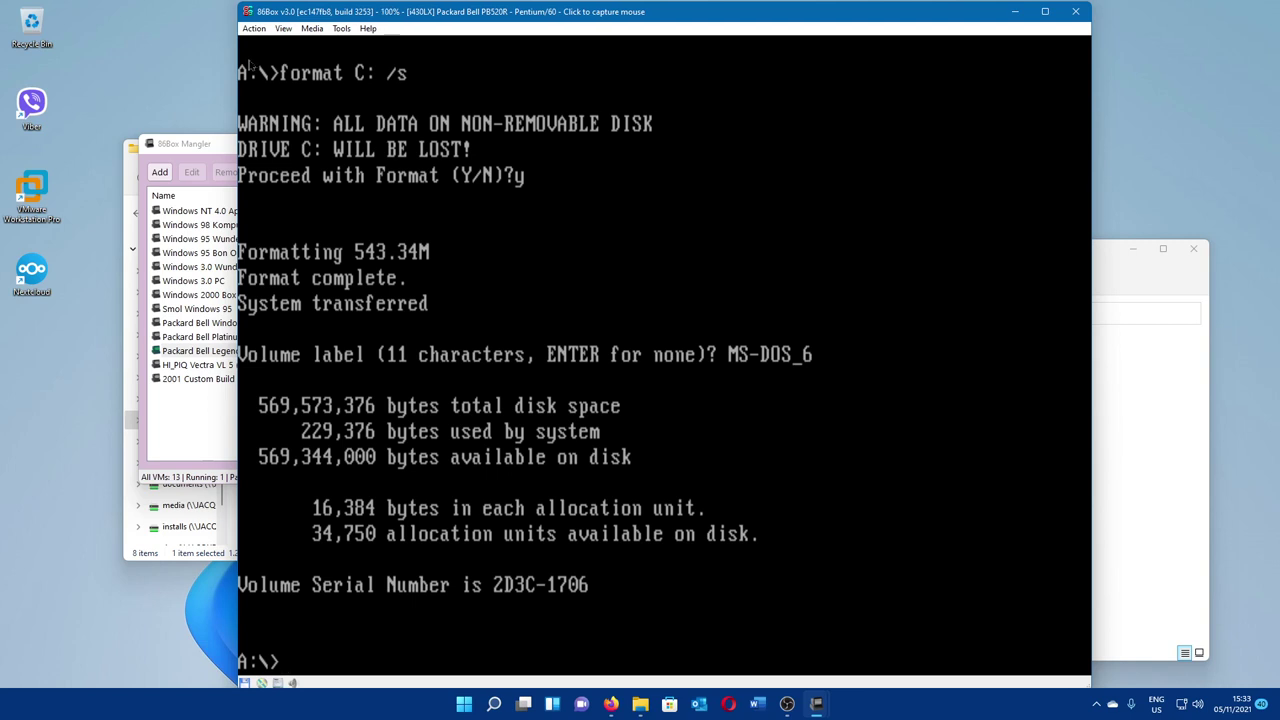
Step: Enable the Right CTRL is left ALT option and restart the virtual machine from the recovery floppy
click(252, 28)
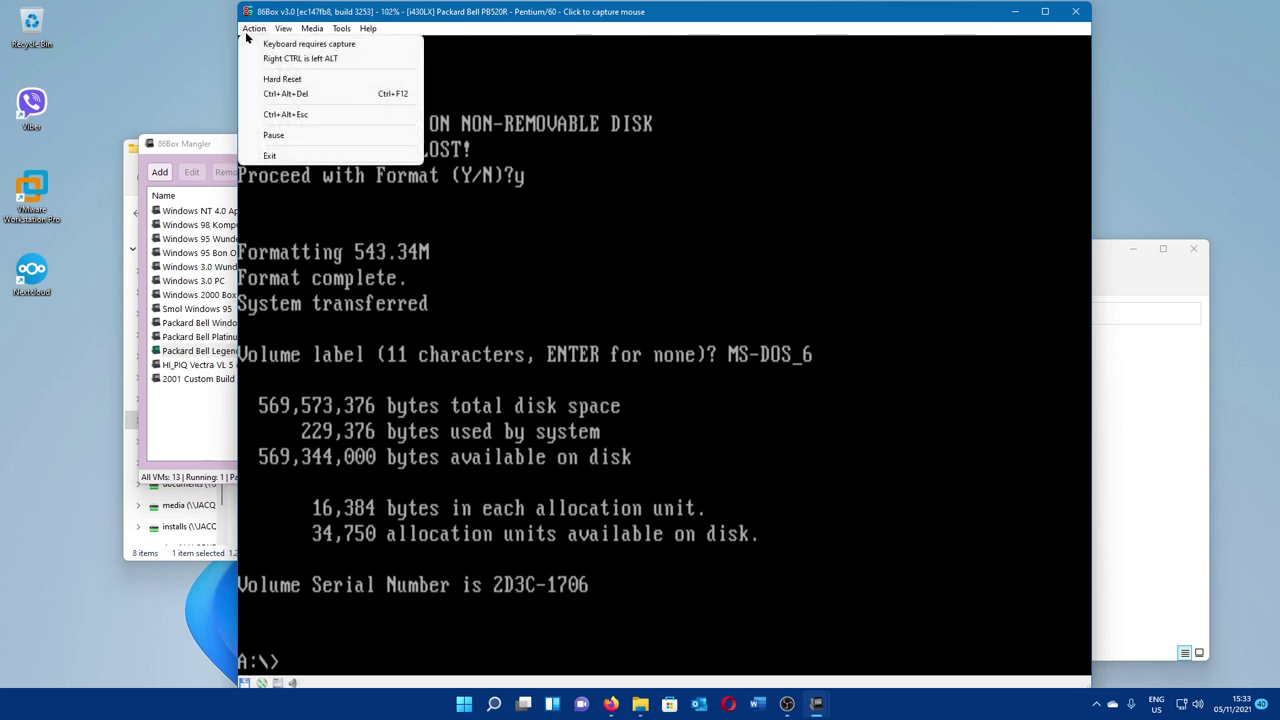
click(415, 70)
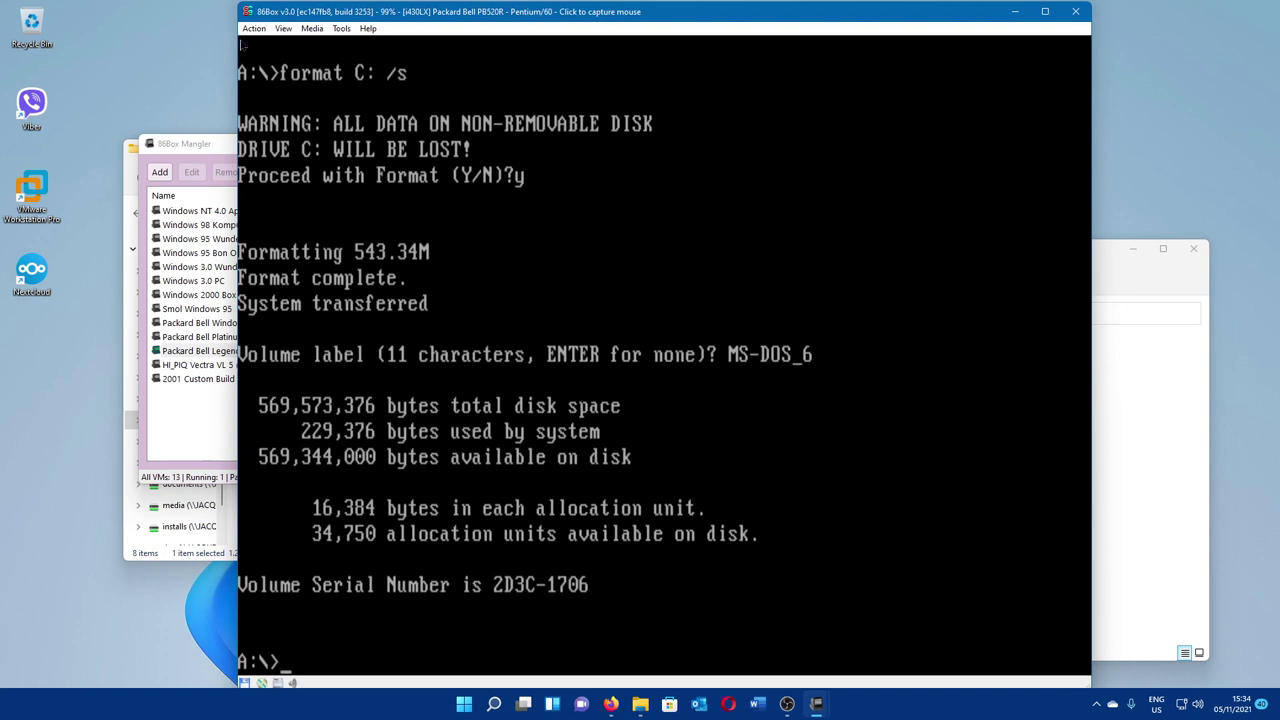
click(254, 30)
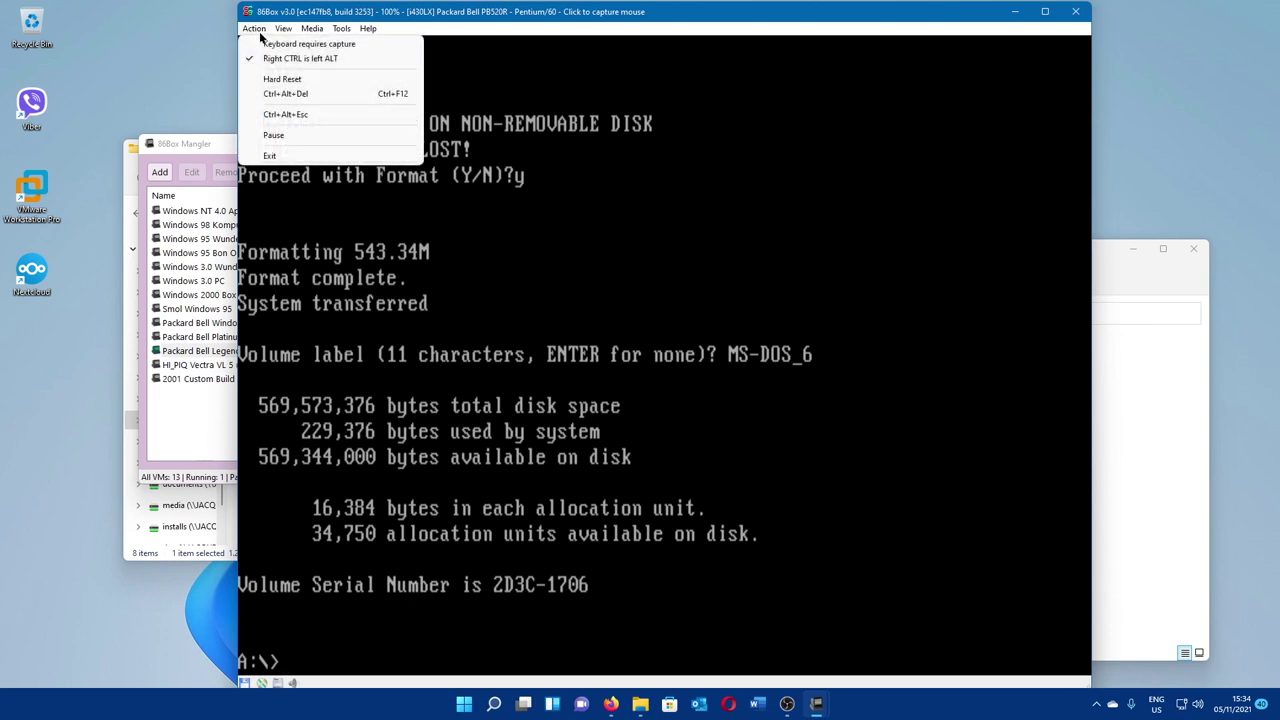
click(780, 244)
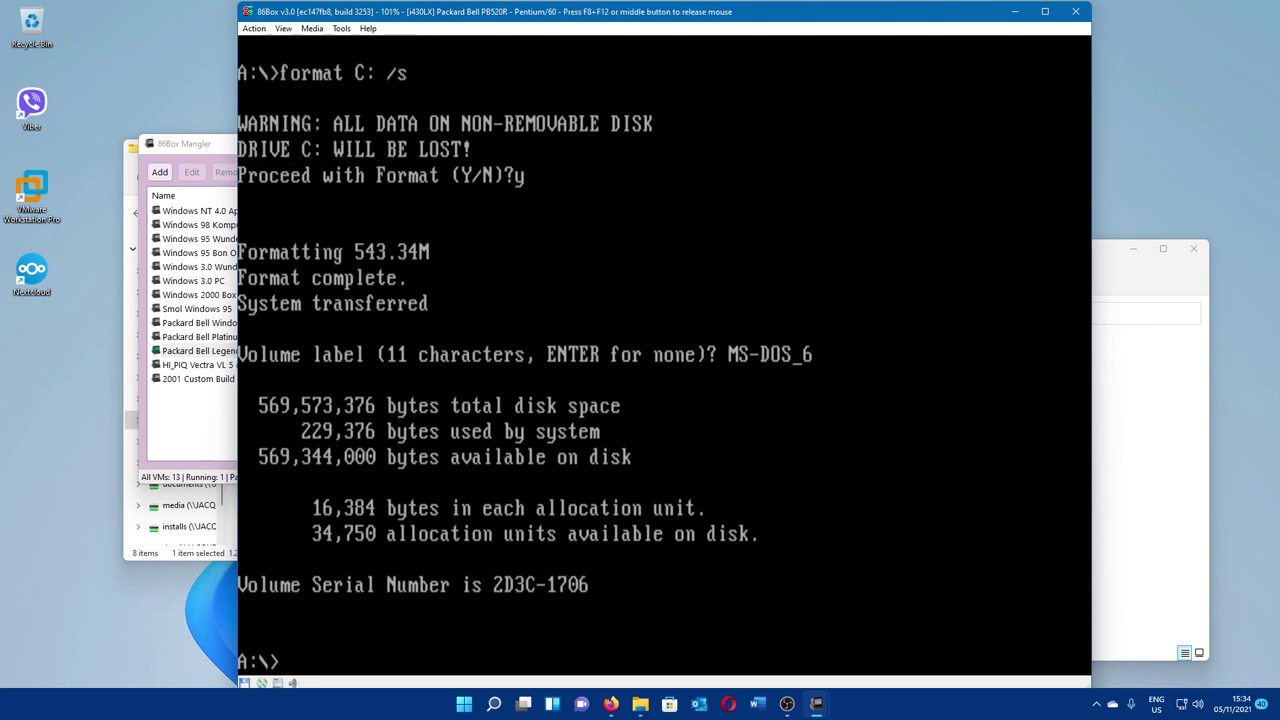
key(ctrl+alt+Delete)
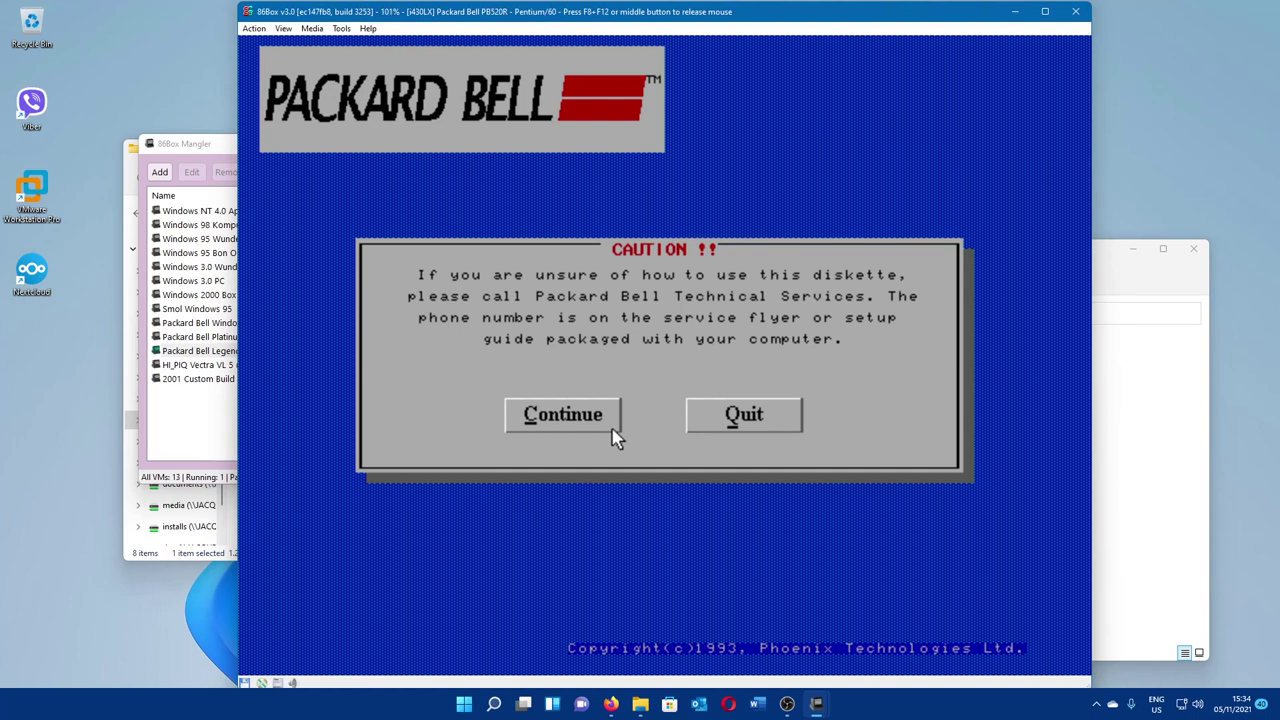
key(F8+F12)
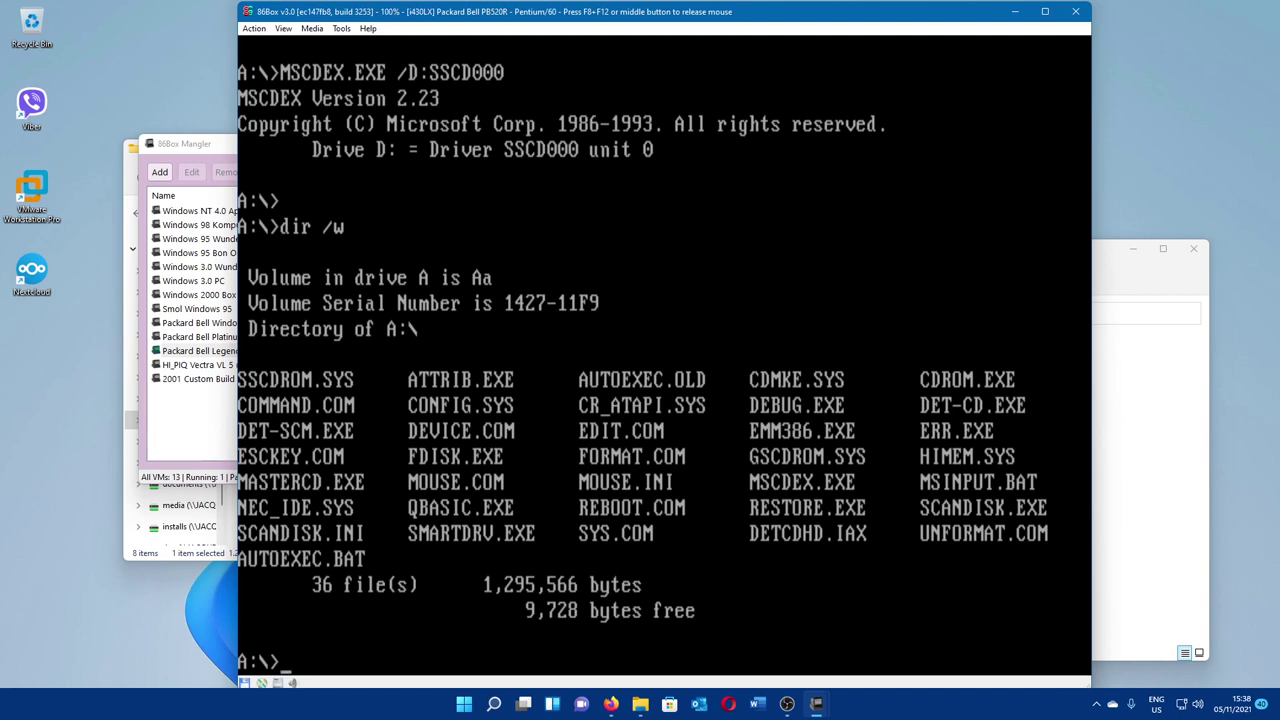
Step: Run the restore program from A: and start copying the files with format number 555500
text(restore)
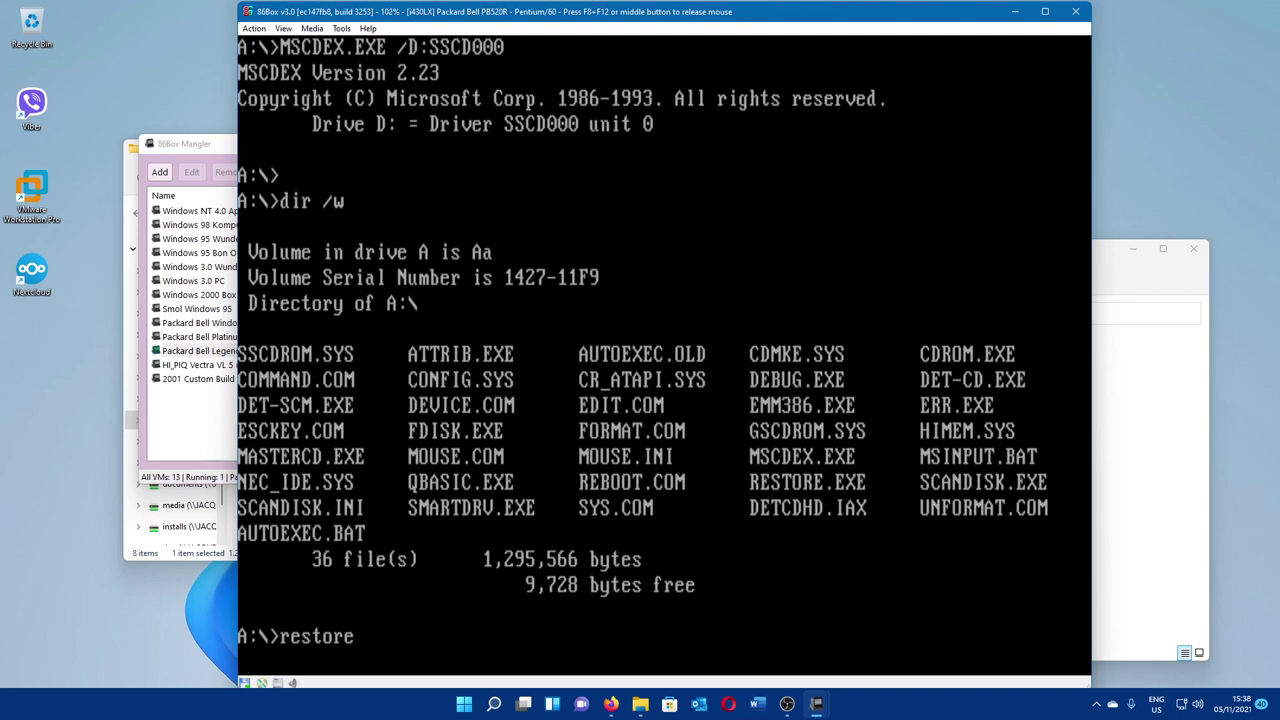
key(Return)
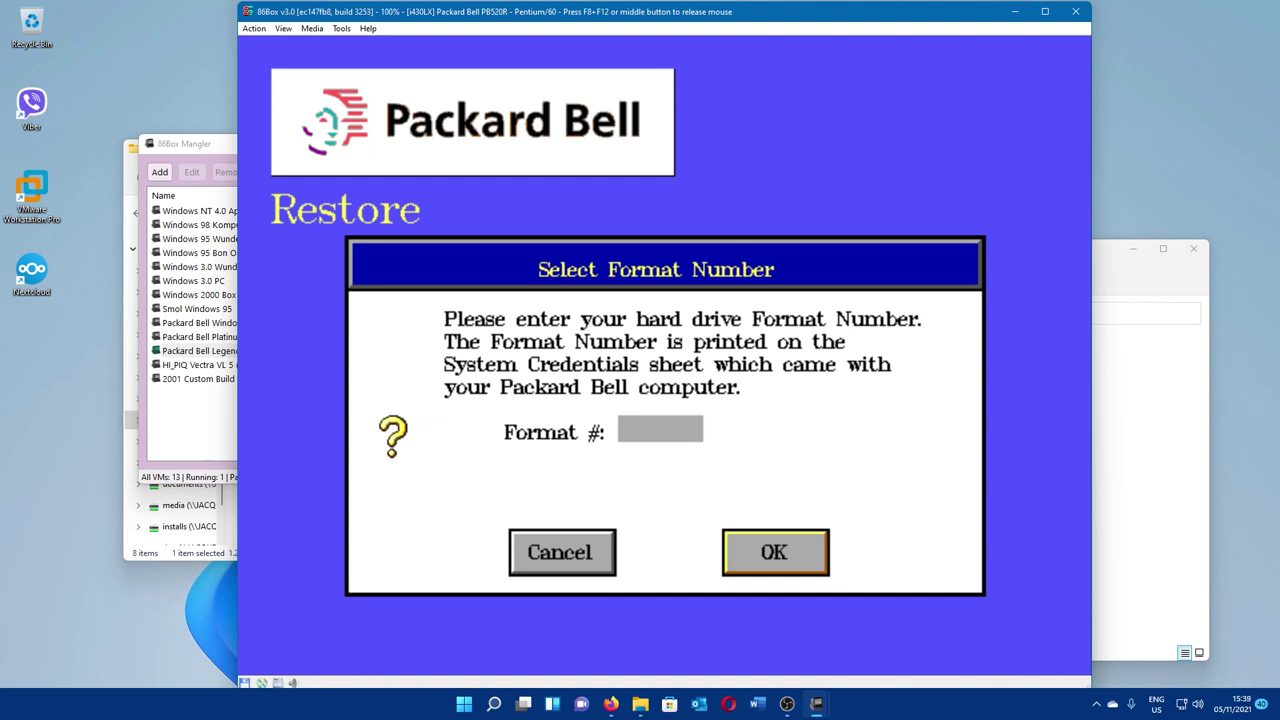
text(555500)
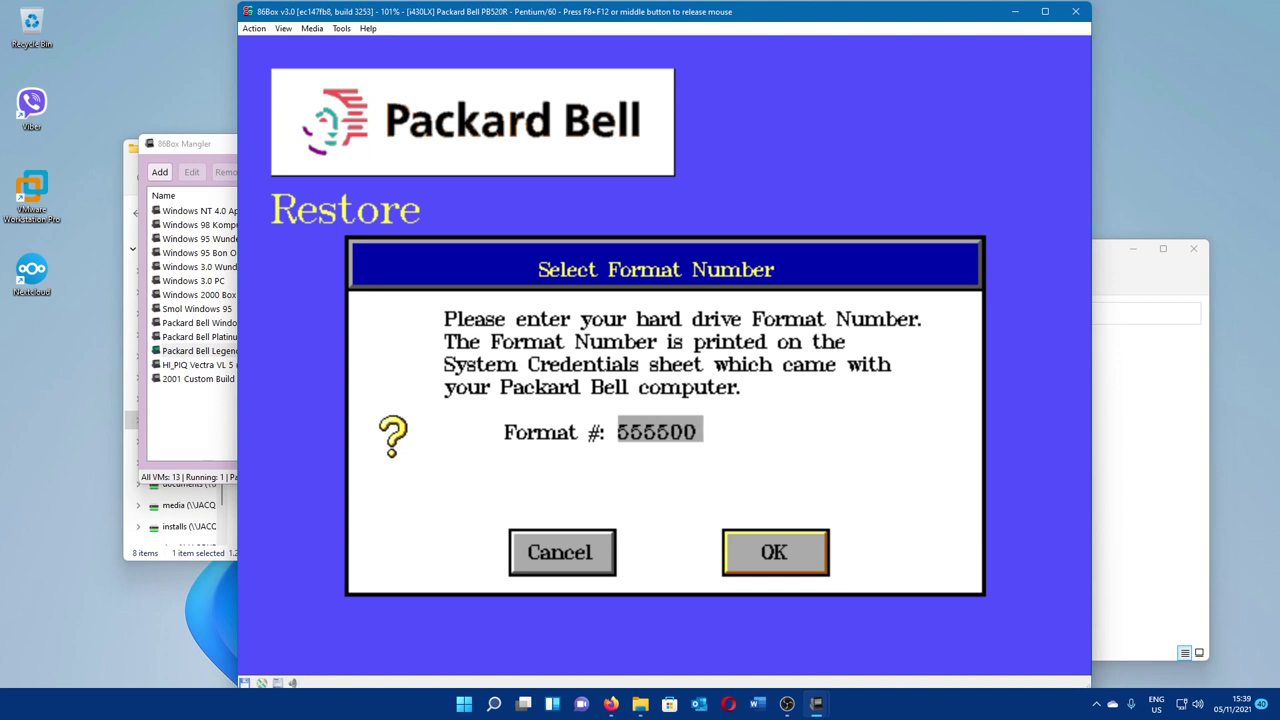
key(Return)
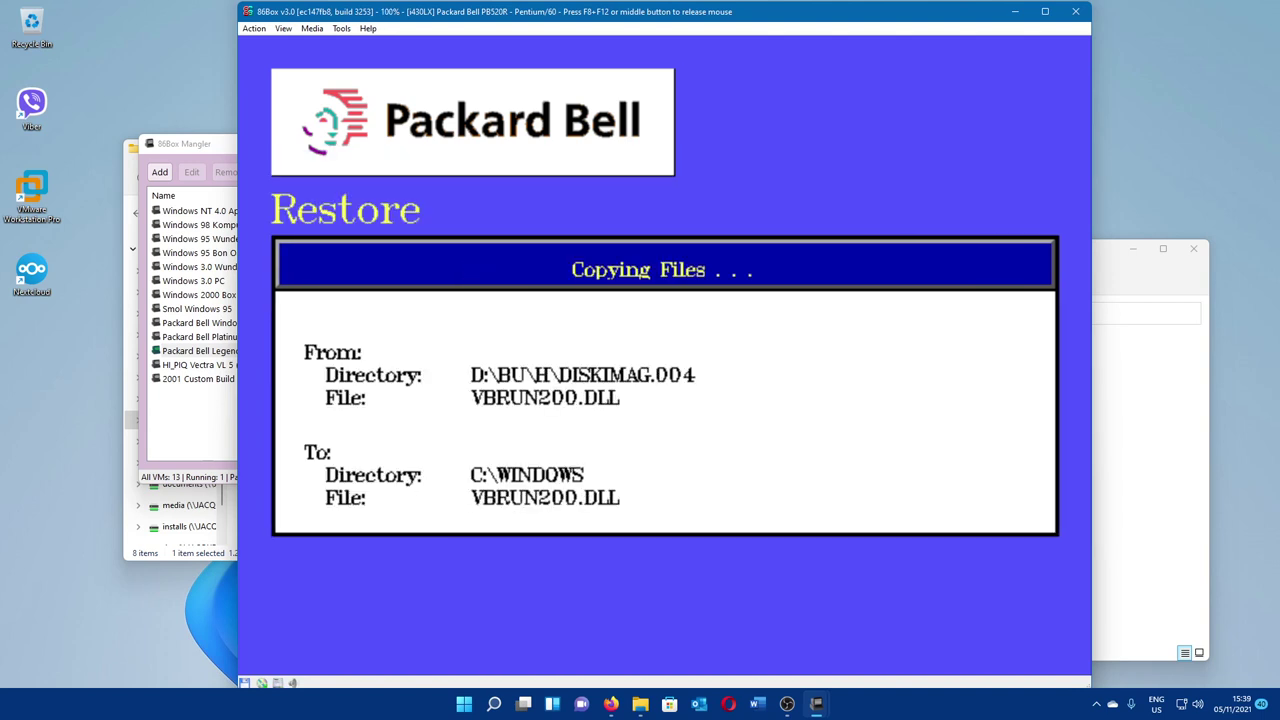
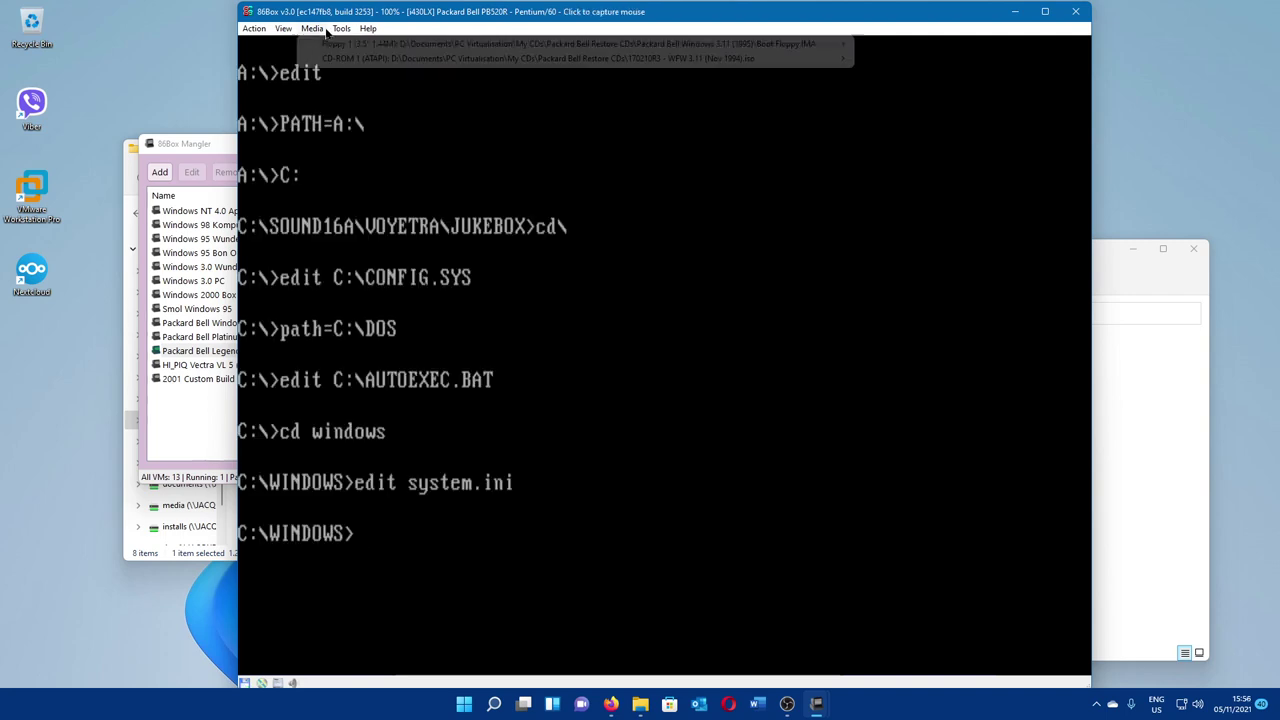
Step: Eject the boot floppy image, restart the virtual machine from its hard disk, and abort the Matsushita CD-ROM driver's retry prompt
click(312, 28)
mouse_move(570, 44)
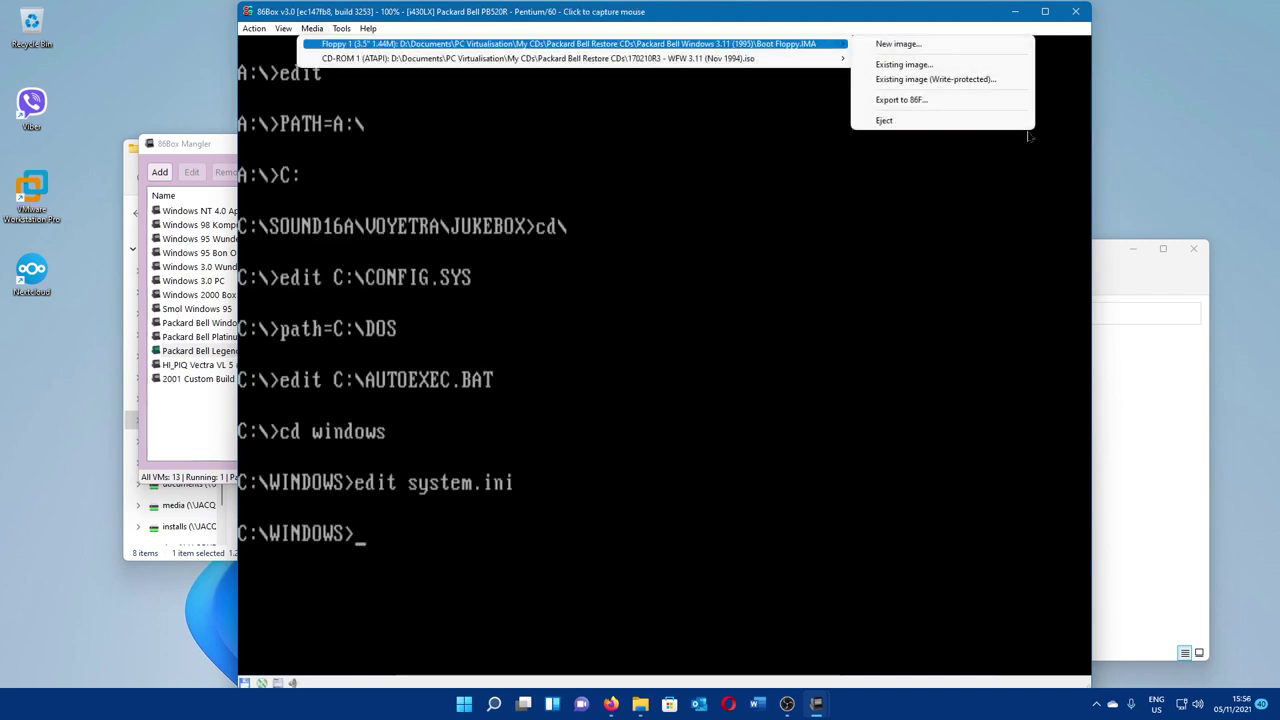
click(890, 120)
click(254, 28)
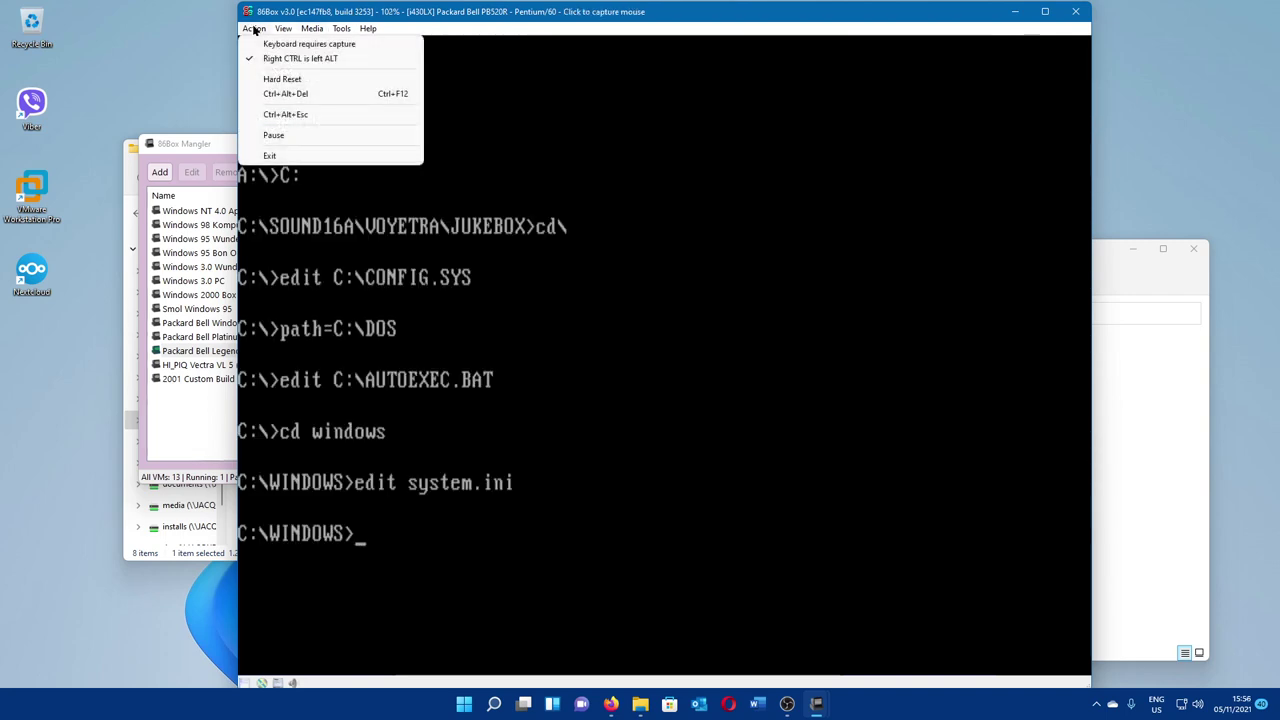
click(276, 94)
click(699, 309)
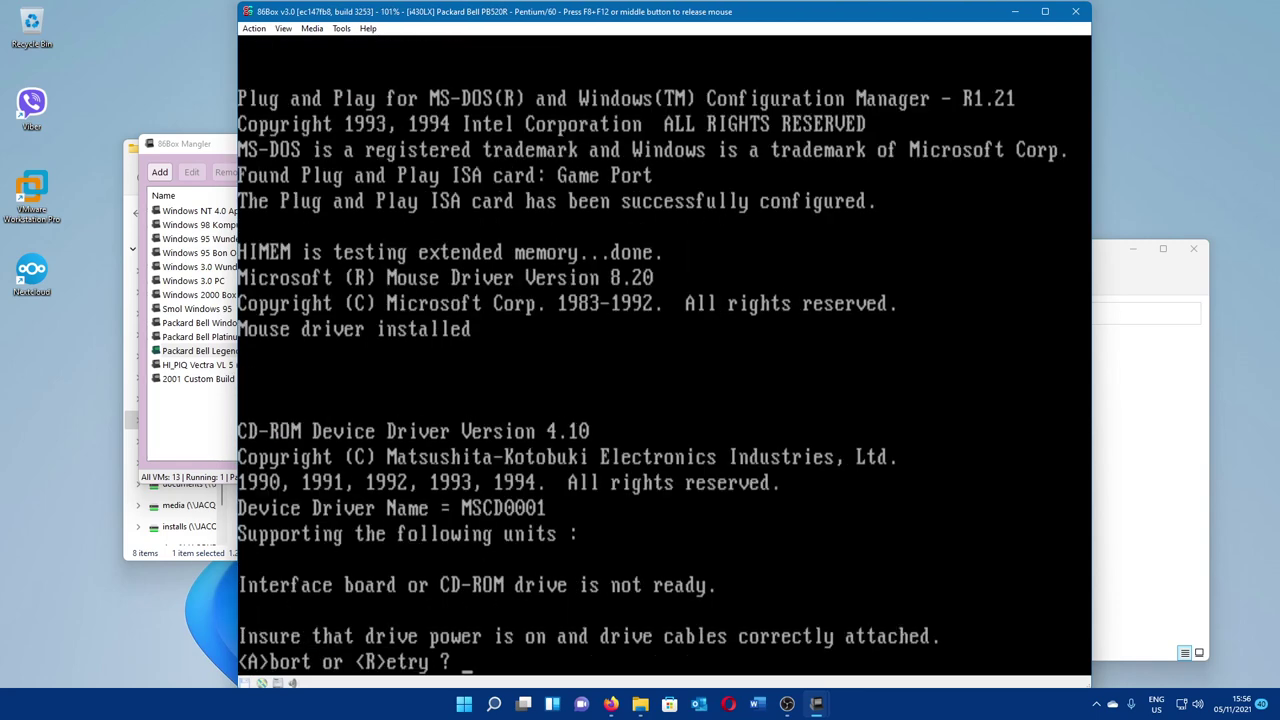
key(a)
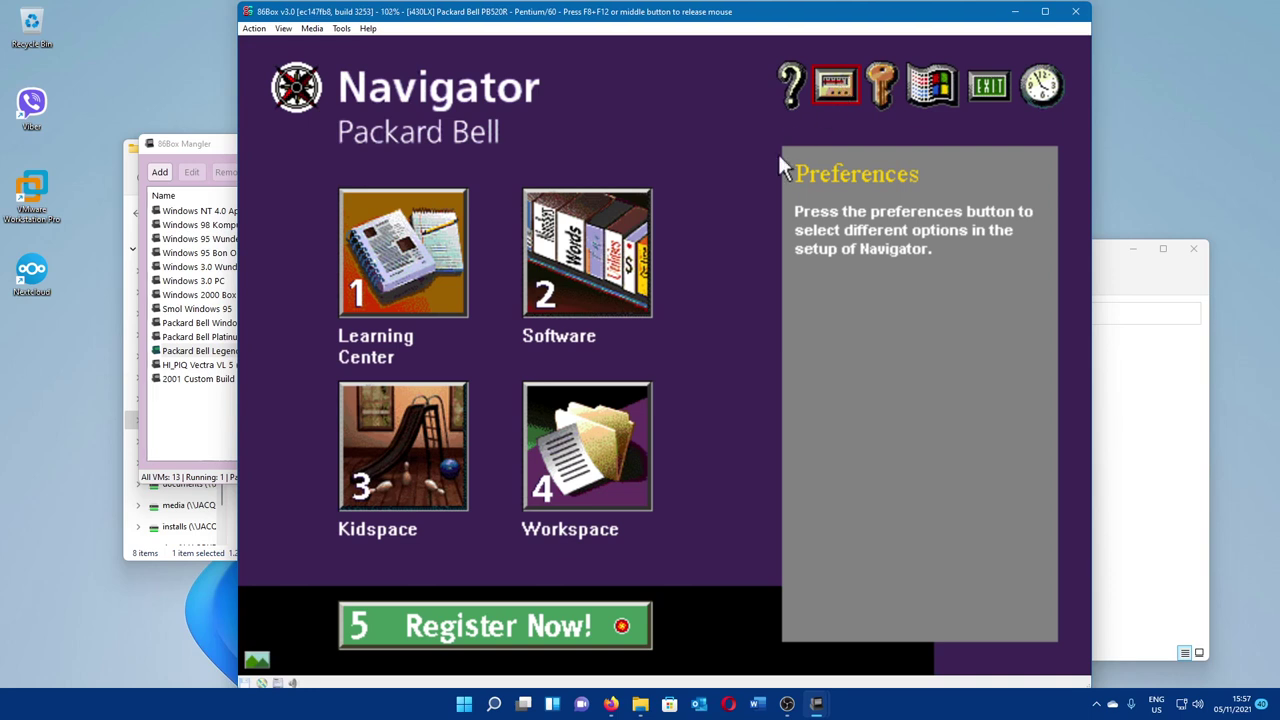
Step: Set Windows as Navigator's startup environment in its preferences, and switch from Navigator to Program Manager
click(843, 88)
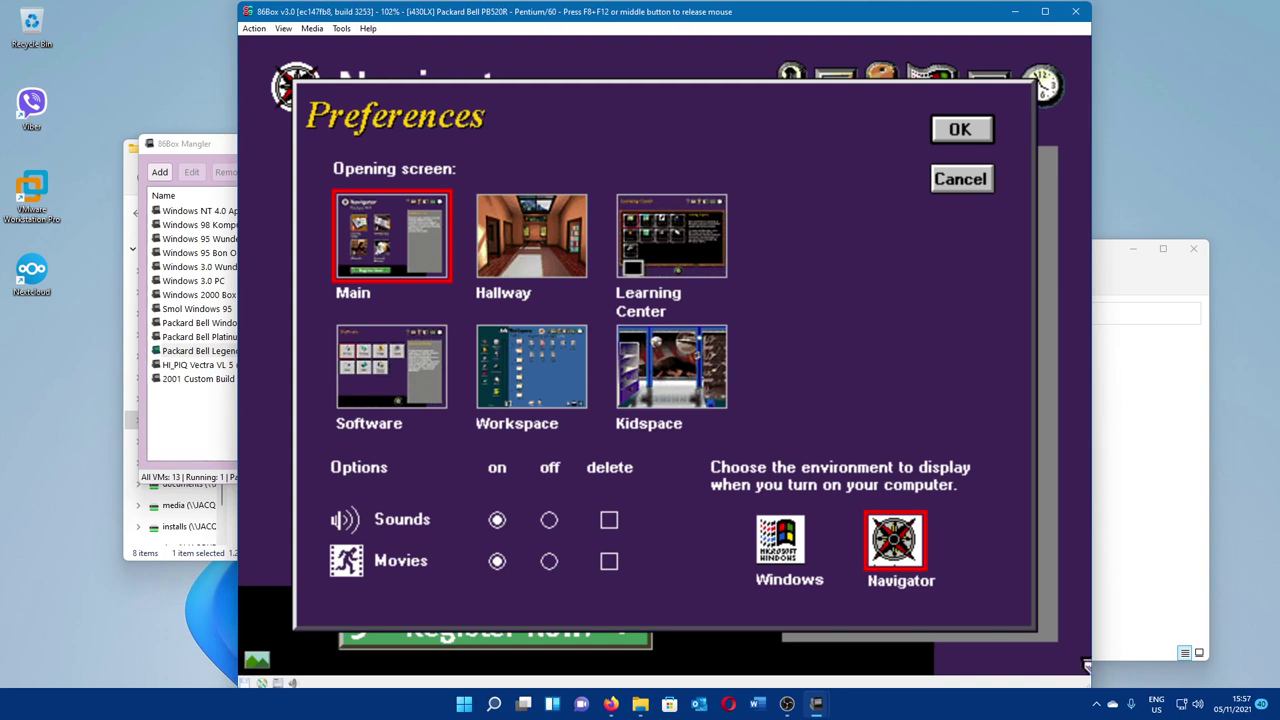
click(785, 540)
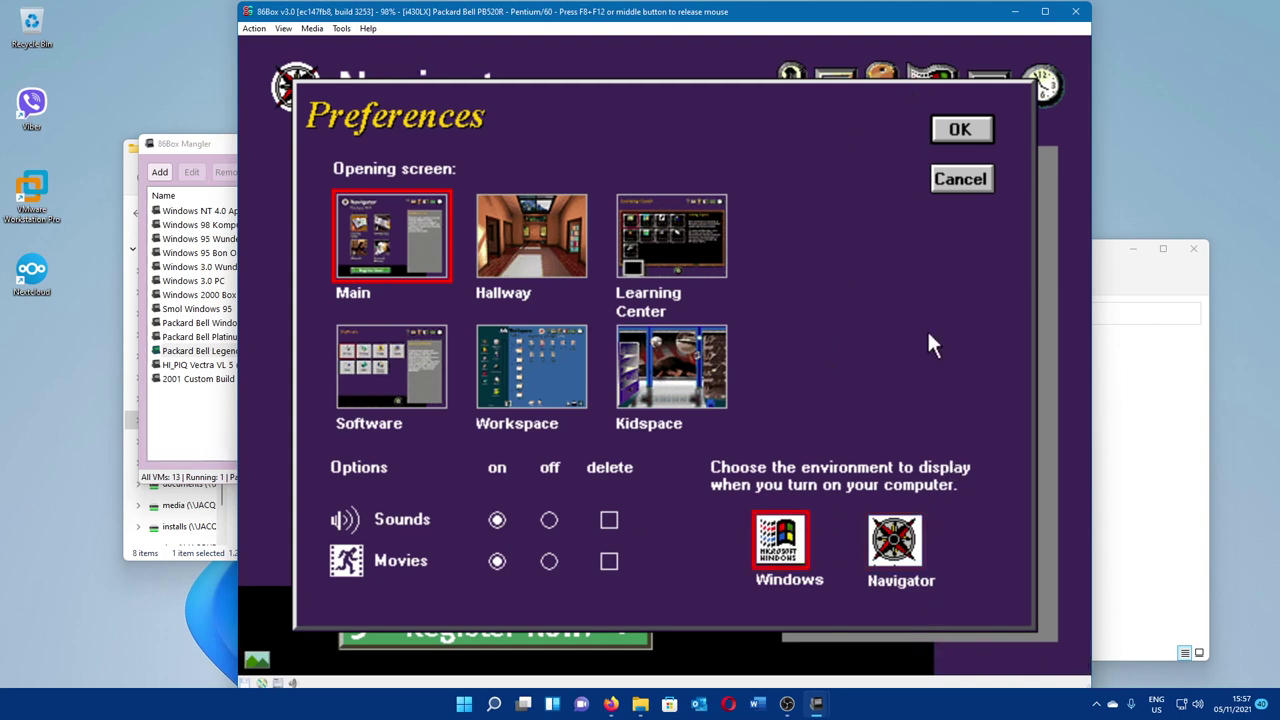
click(906, 543)
click(781, 541)
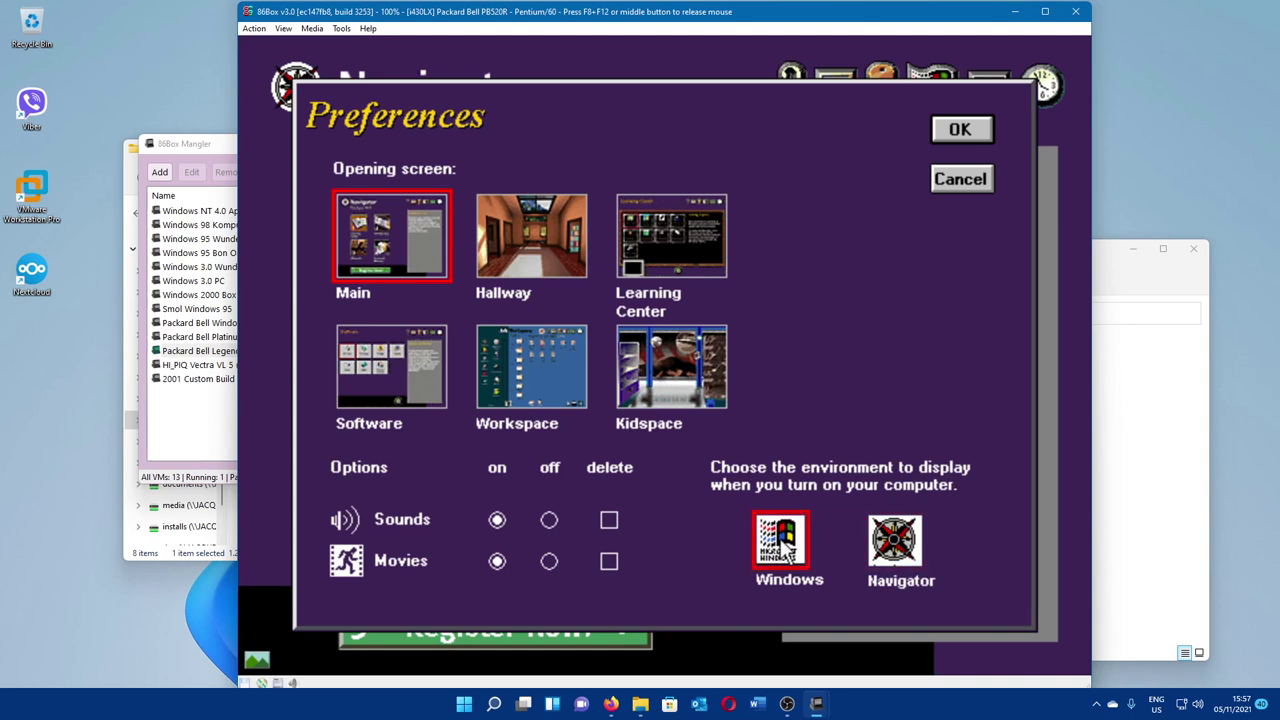
click(945, 126)
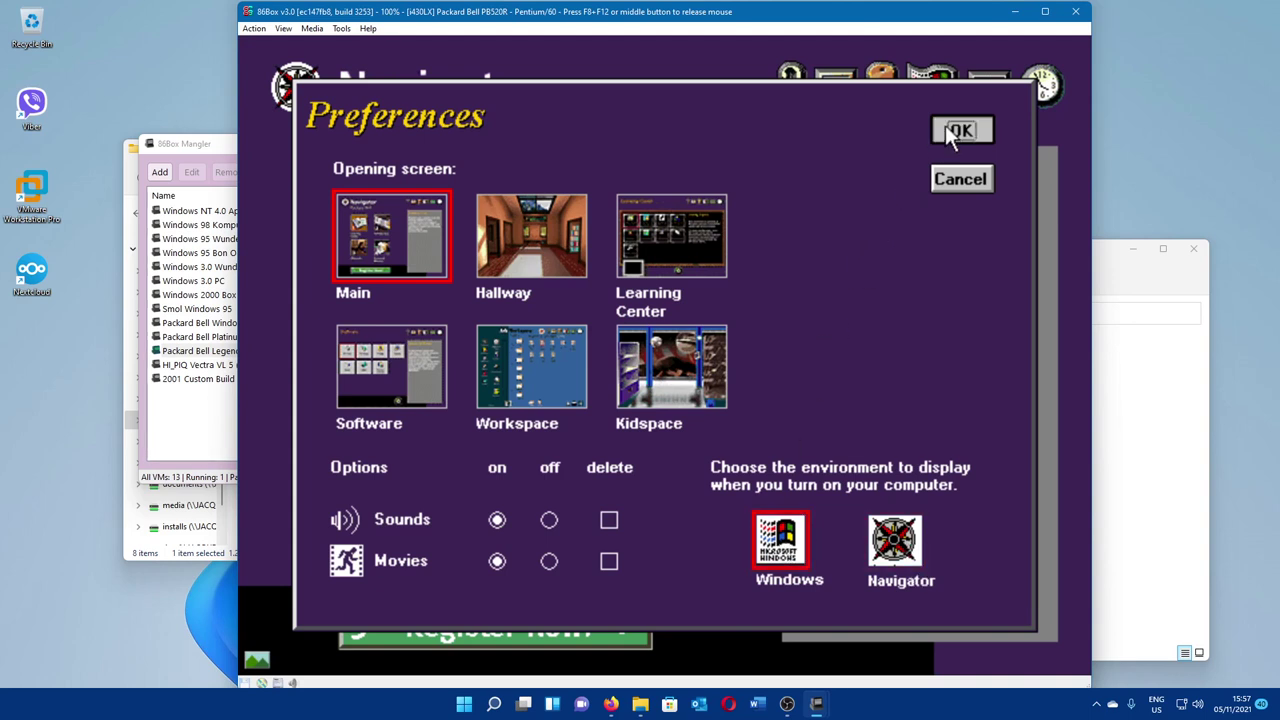
click(945, 86)
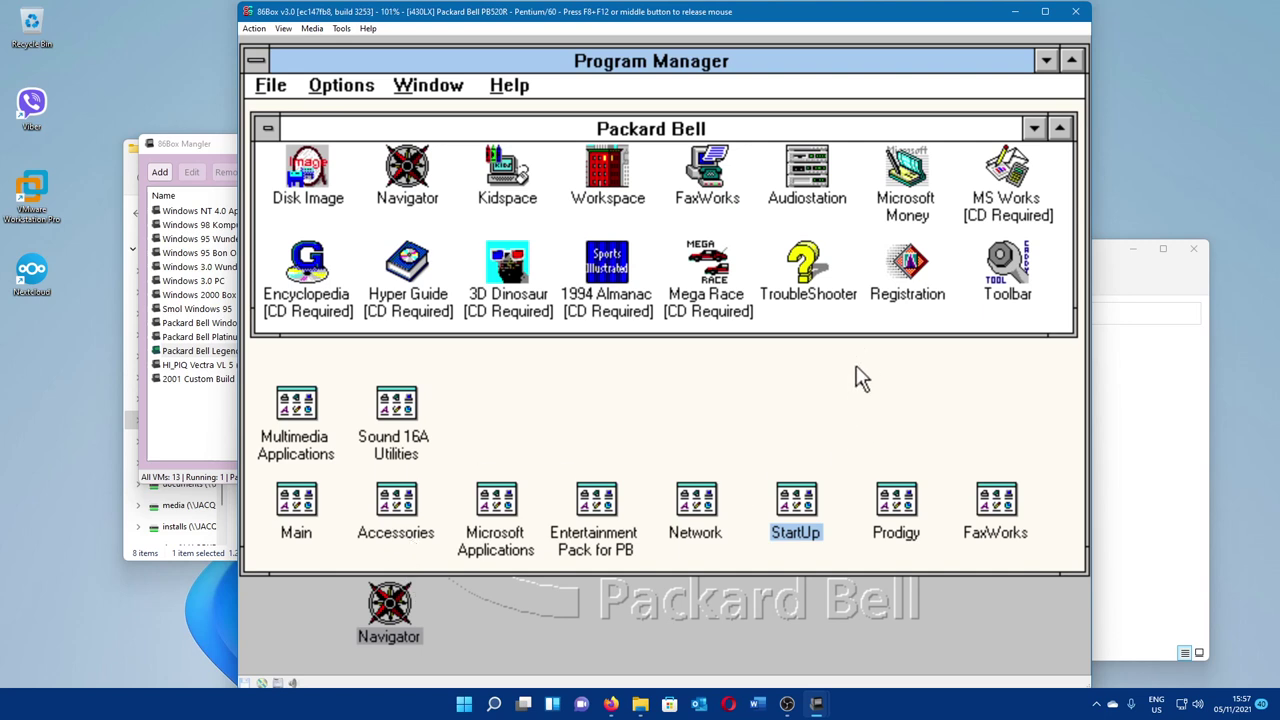
Step: Open the Mouse settings in Control Panel from the Main group and lower both the horizontal and vertical sensitivity
double_click(290, 495)
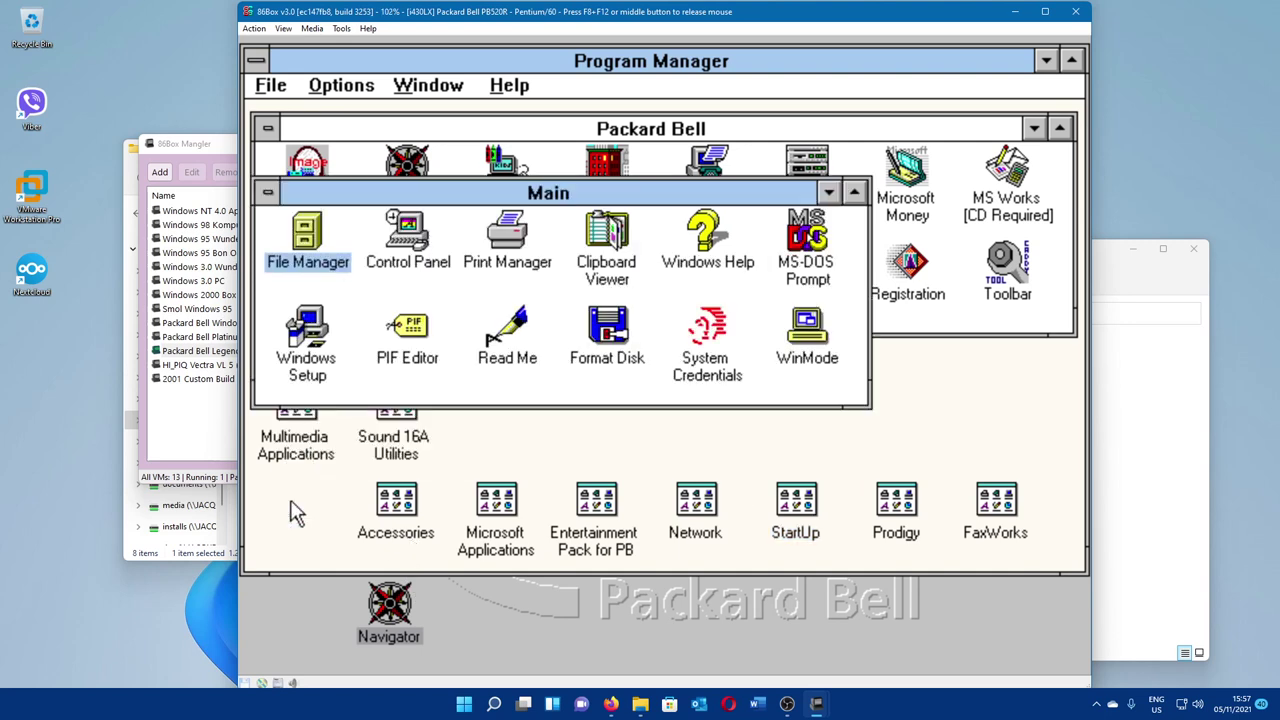
double_click(440, 250)
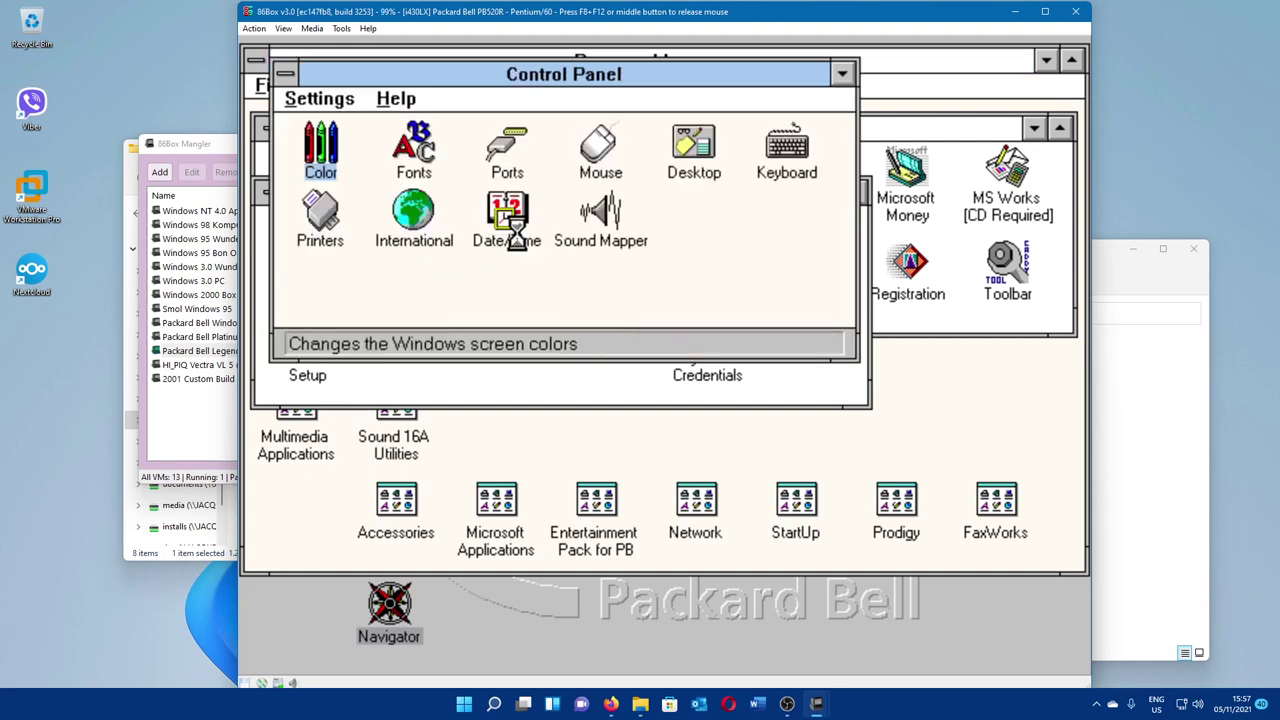
click(573, 145)
double_click(573, 145)
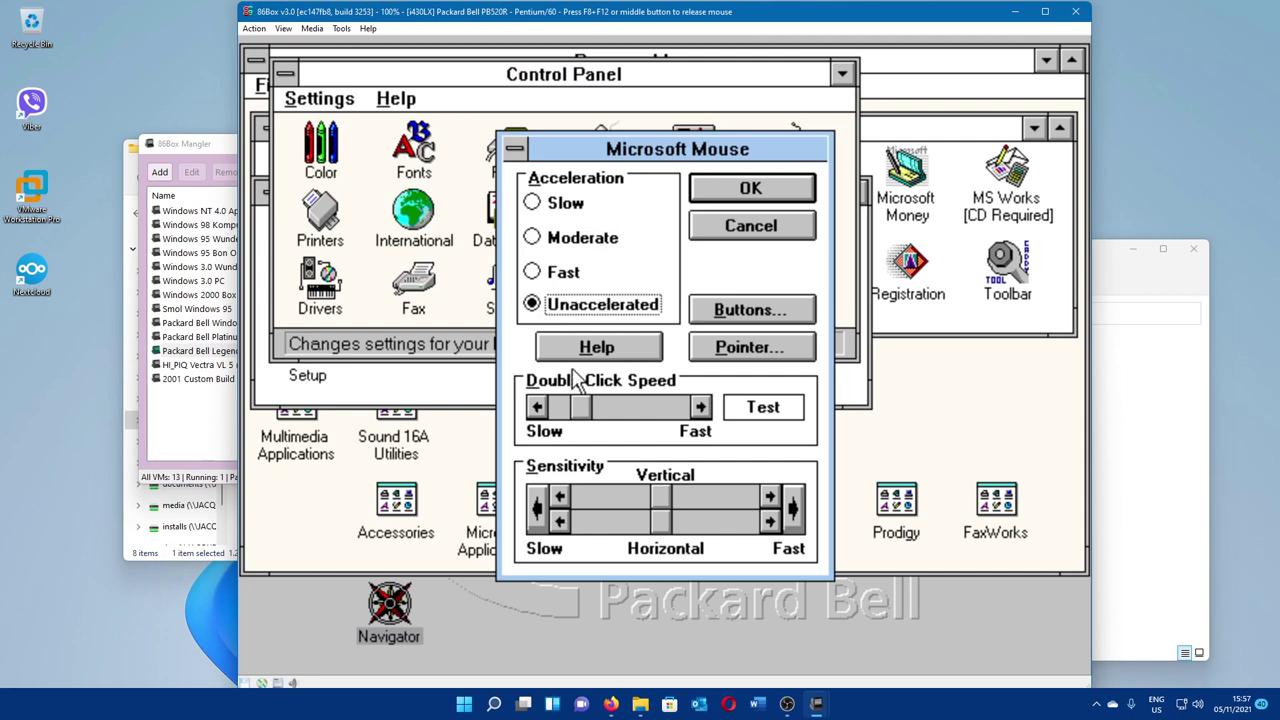
click(537, 510)
click(537, 510)
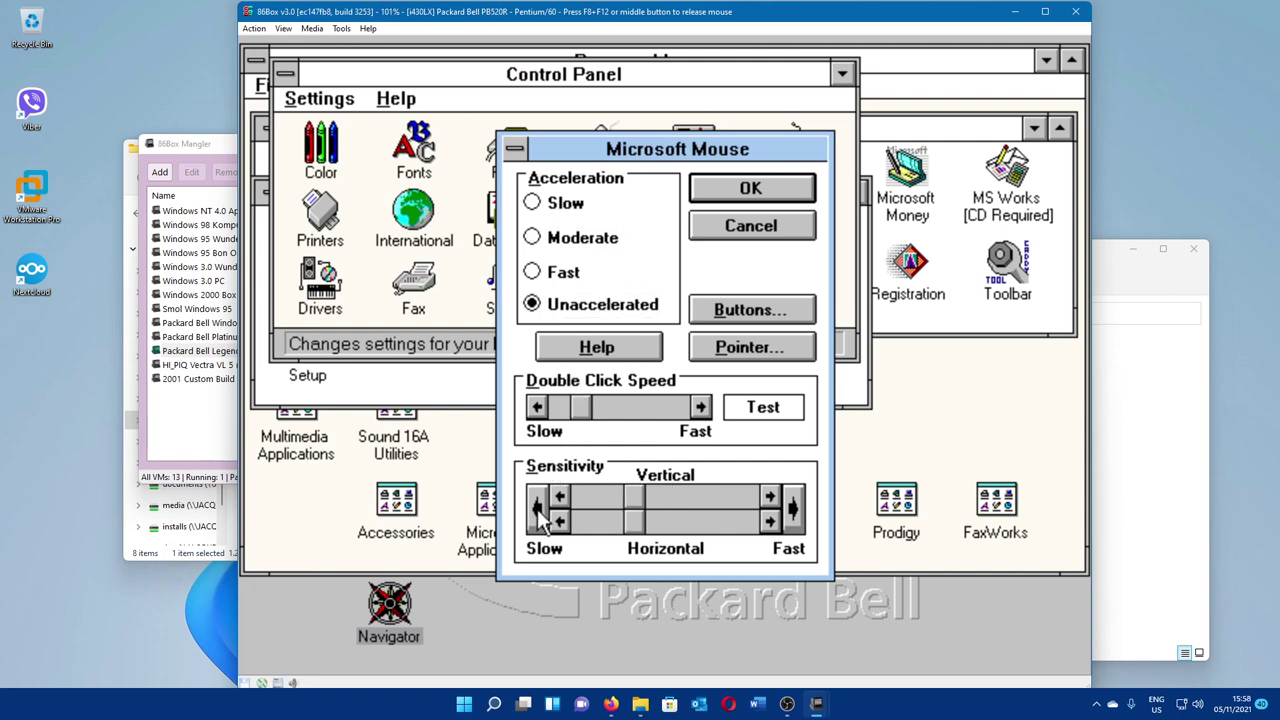
Step: Set the mouse pointer to Large size with Reverse color and accept the mouse settings
click(714, 344)
click(587, 260)
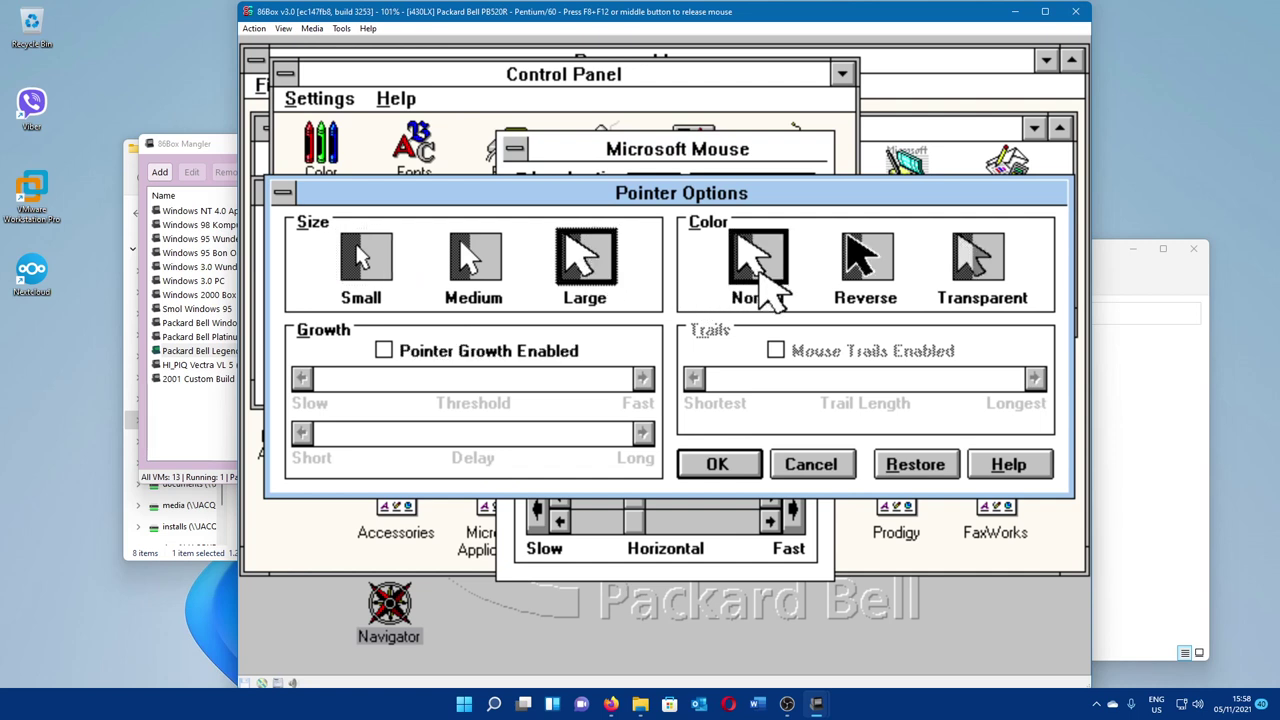
click(858, 262)
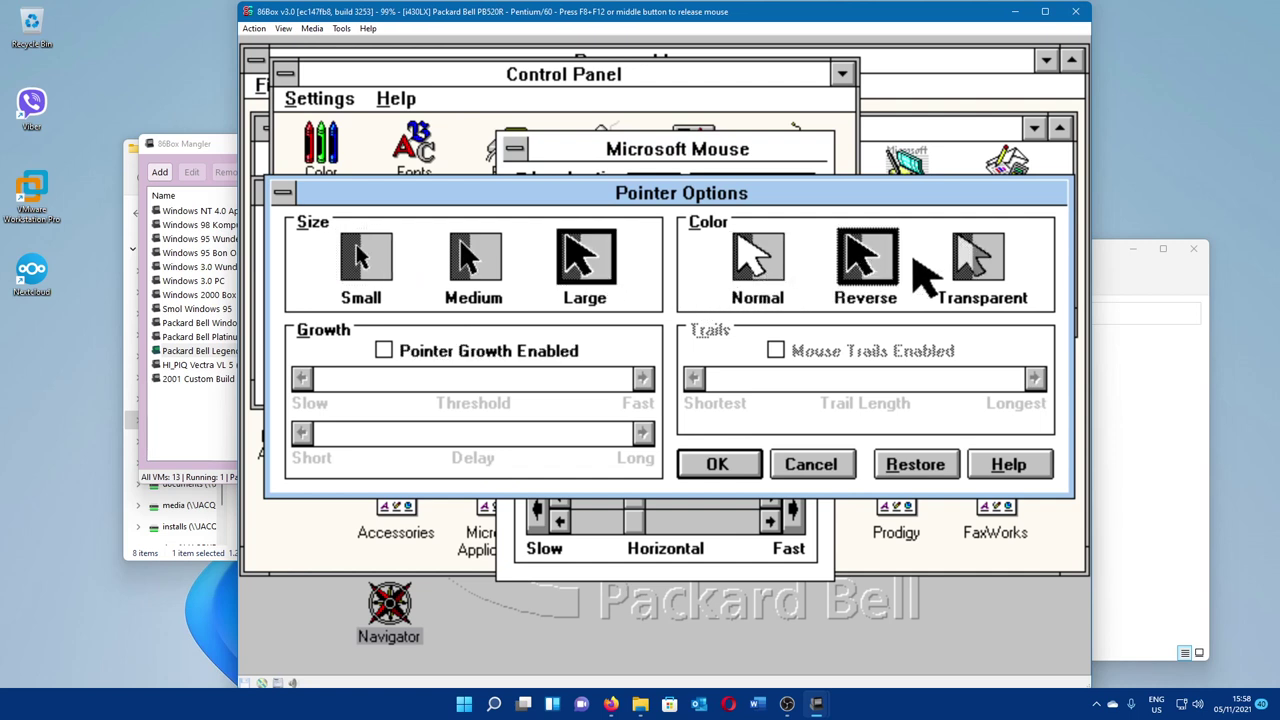
click(718, 465)
click(782, 190)
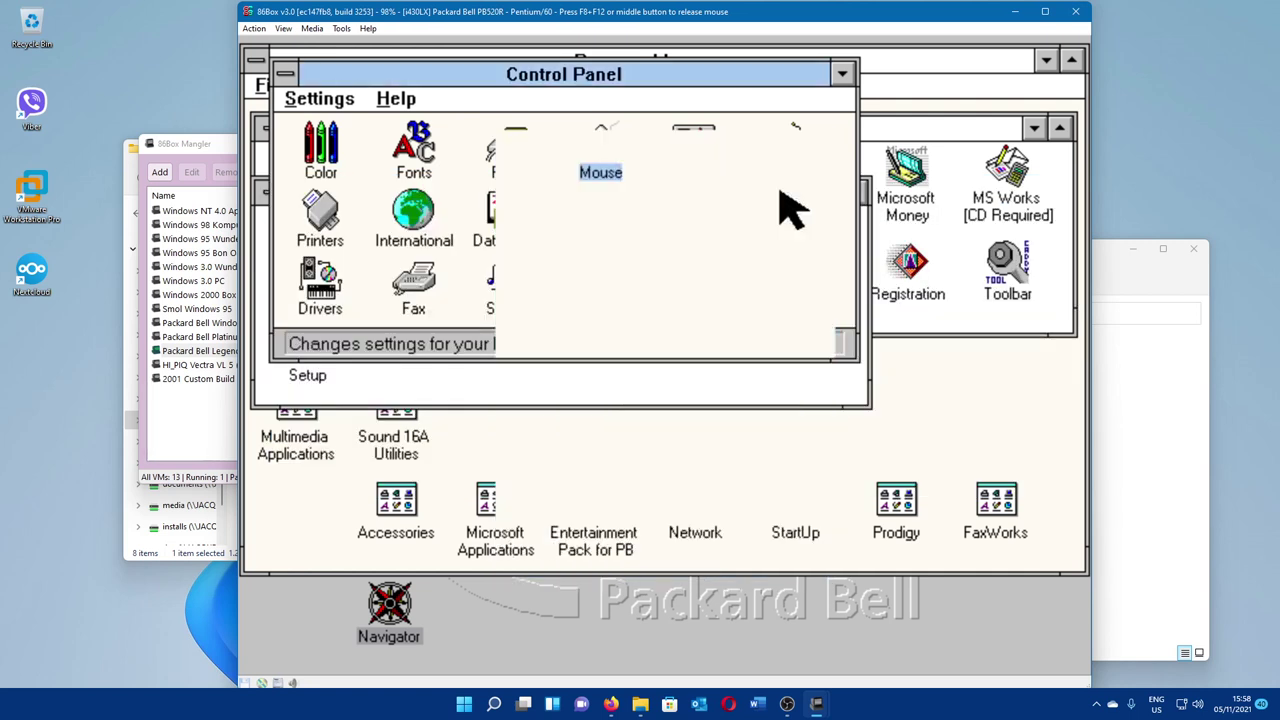
Step: Exit Control Panel and collapse the Main and Packard Bell group windows in Program Manager
click(300, 101)
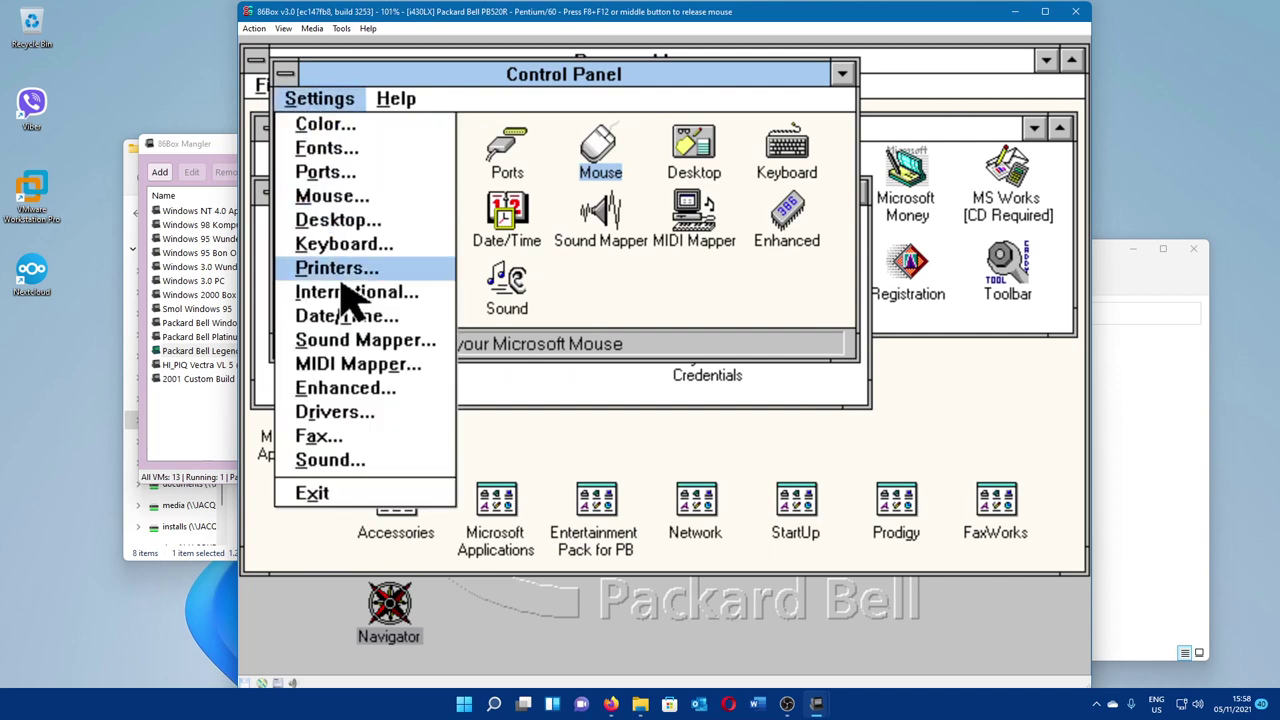
click(312, 493)
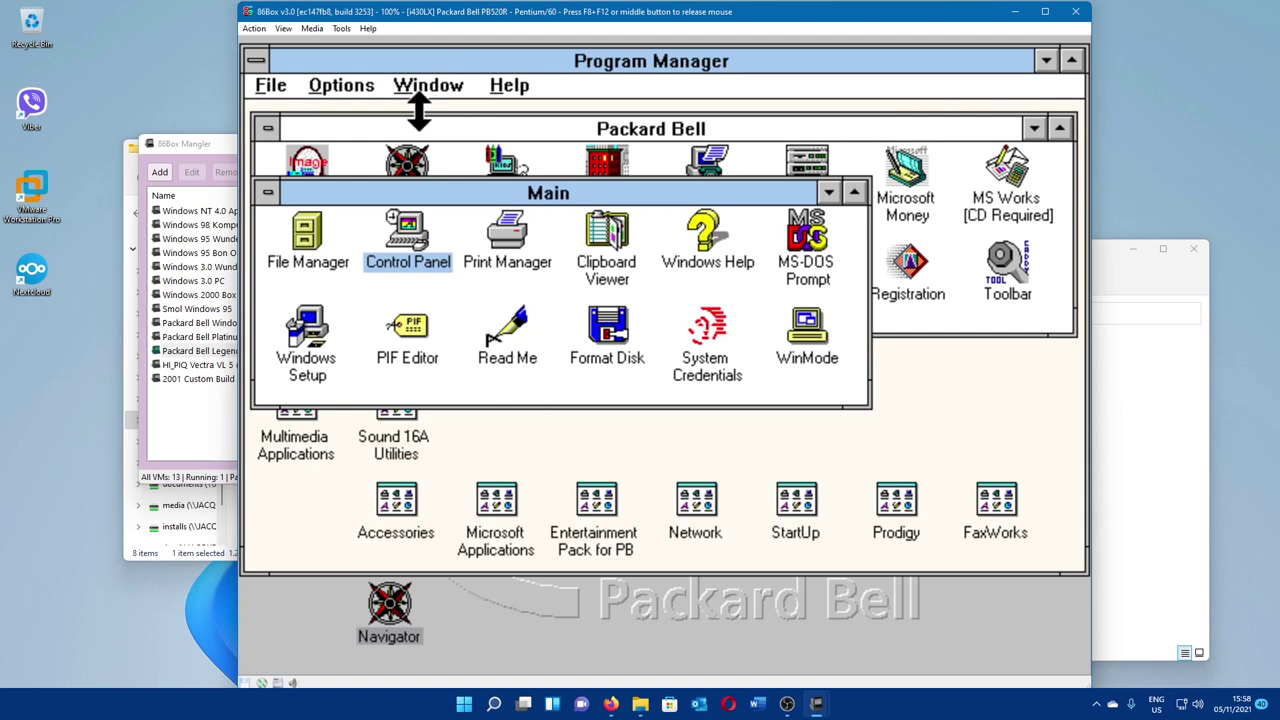
click(270, 195)
click(272, 196)
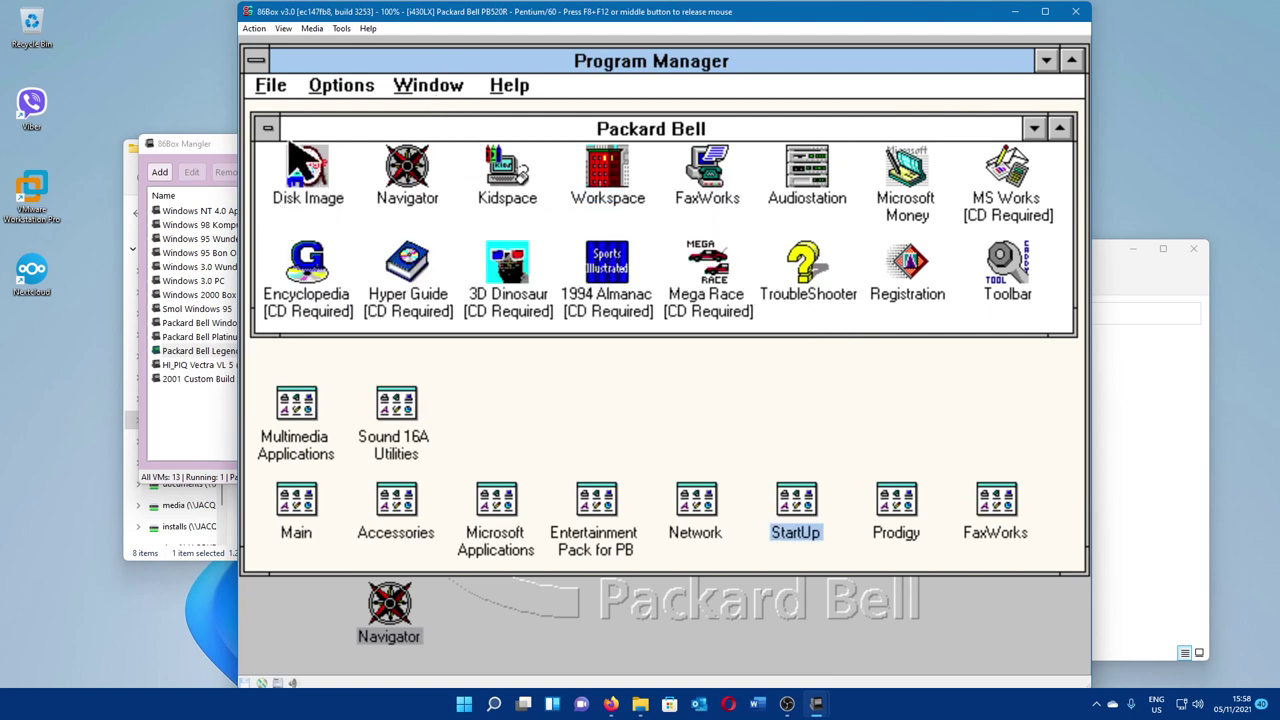
click(268, 128)
click(268, 128)
click(428, 85)
click(480, 312)
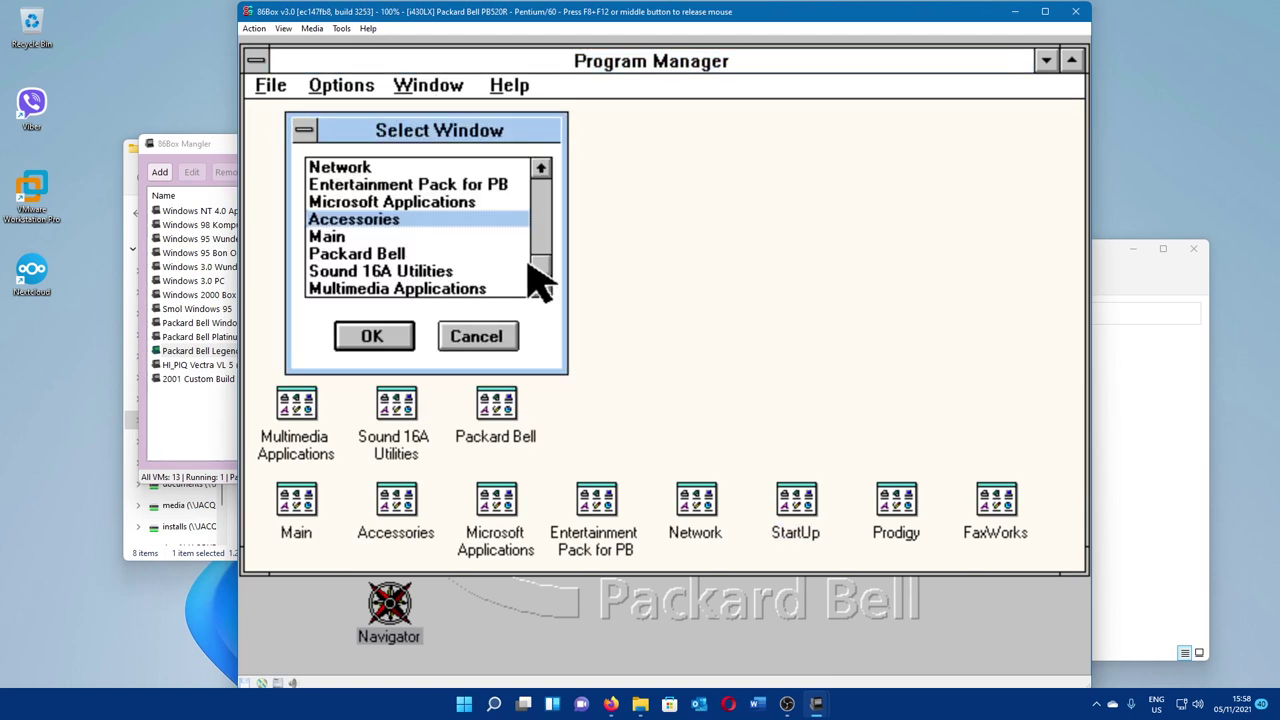
click(458, 235)
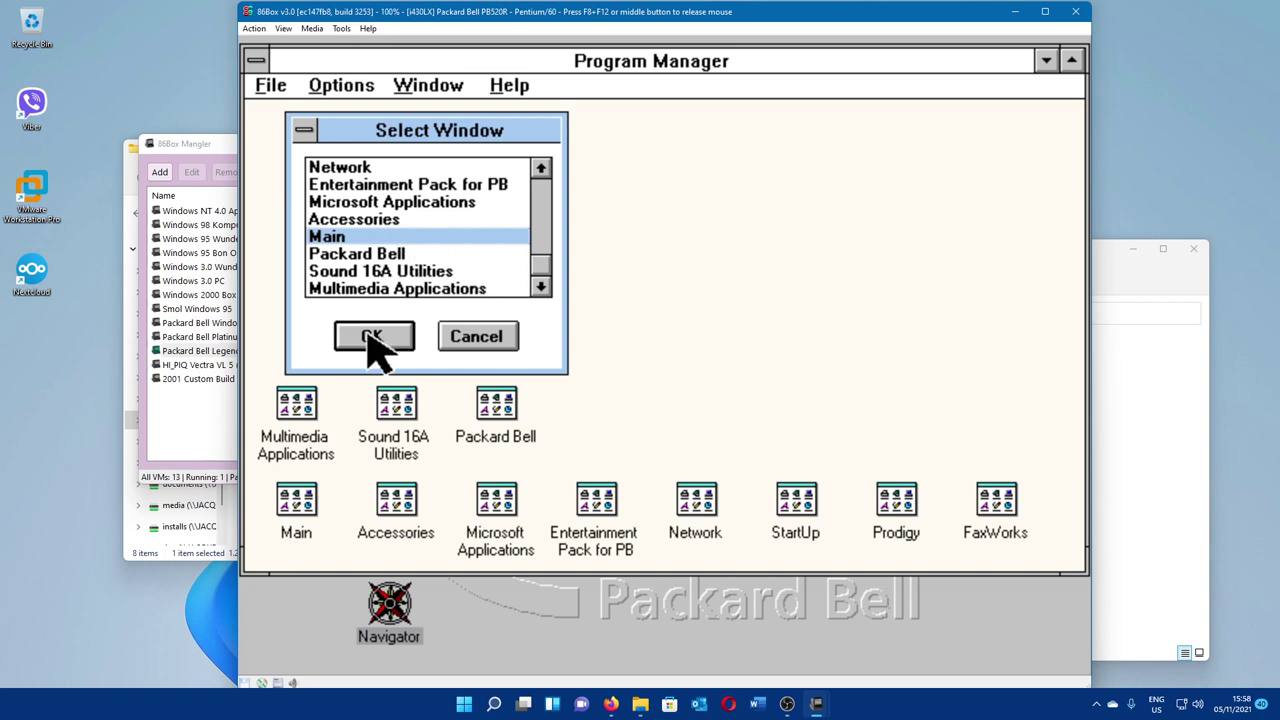
click(495, 342)
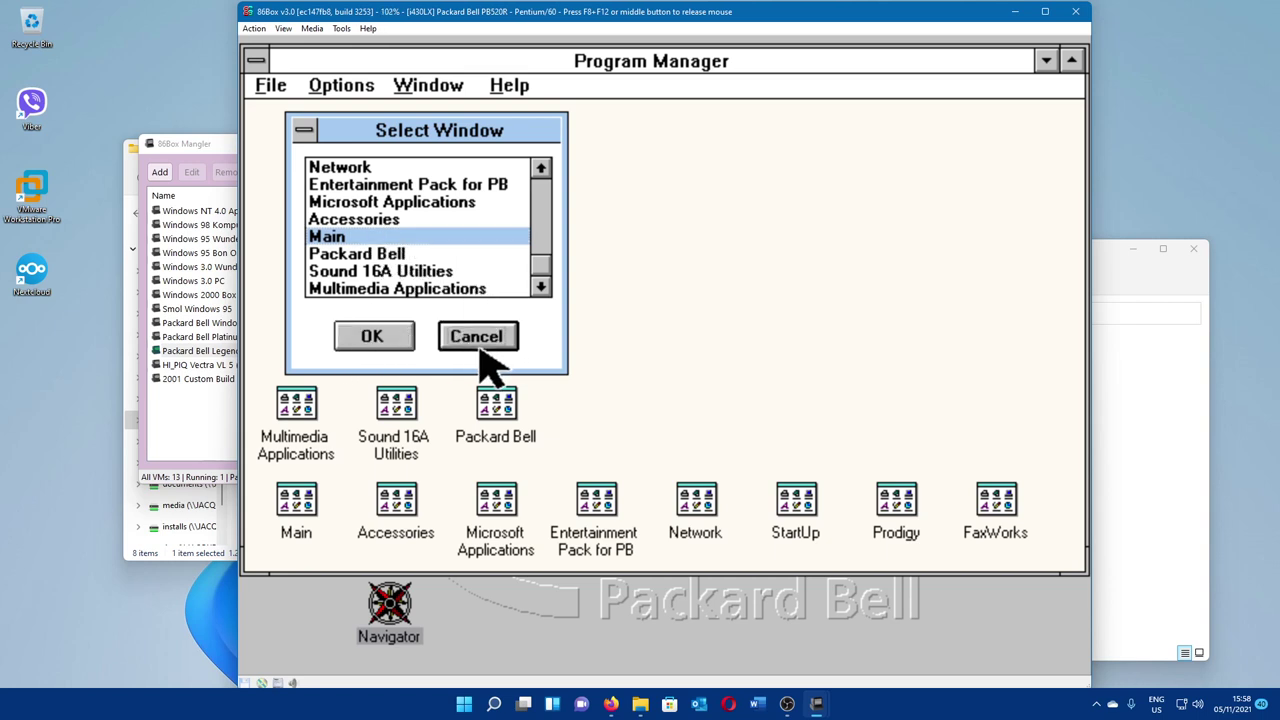
Step: Run sysedit and change the device name in AUTOEXEC.BAT's MSCDEX line to MSCD001
click(272, 86)
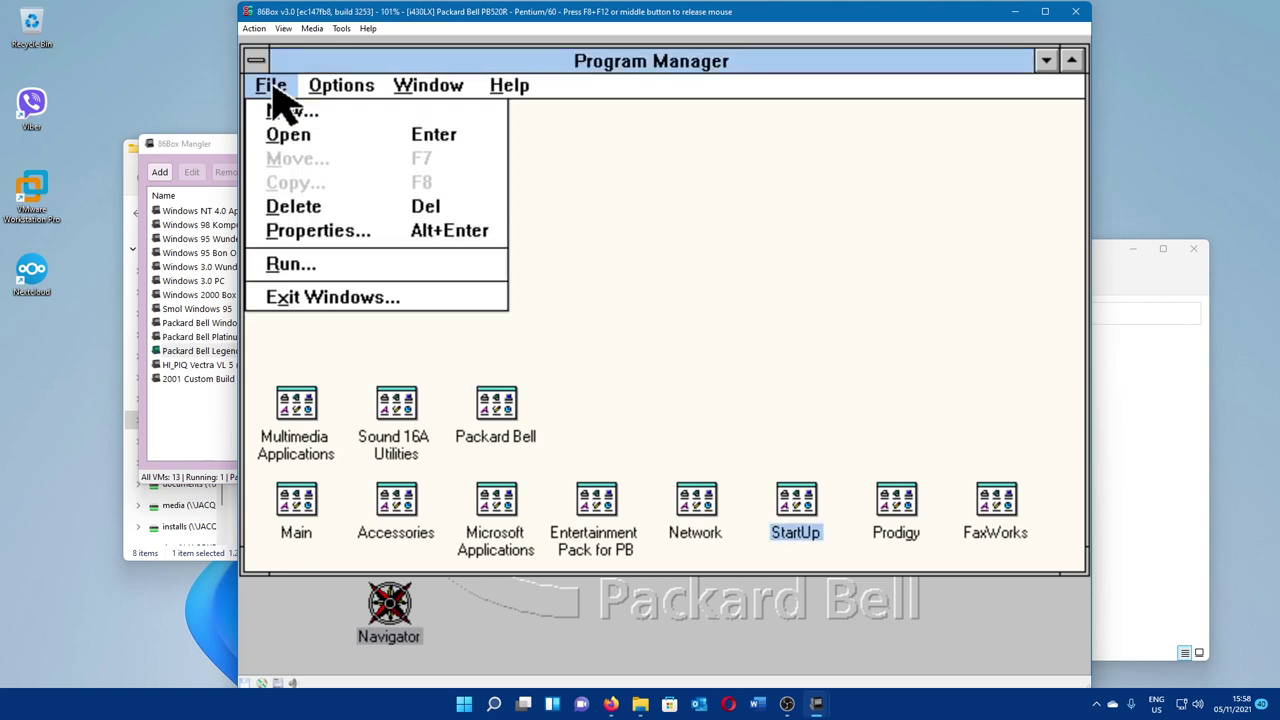
click(290, 264)
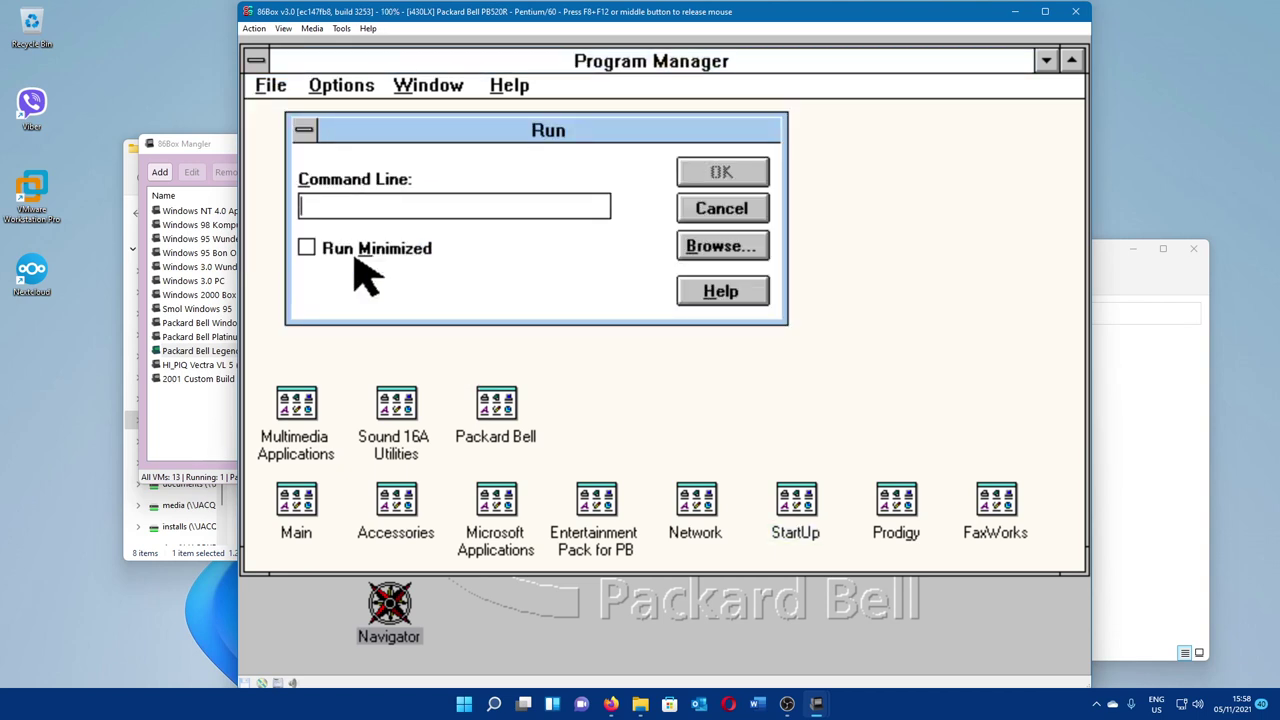
text(sysedit)
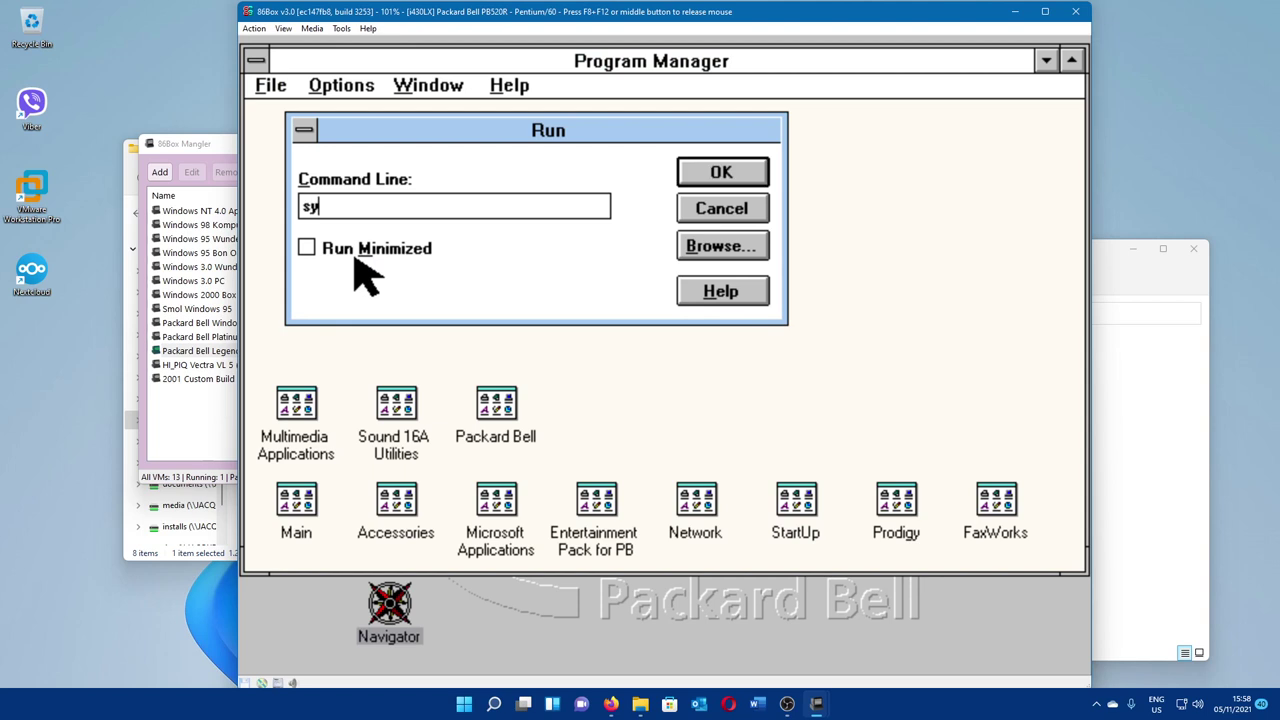
key(Return)
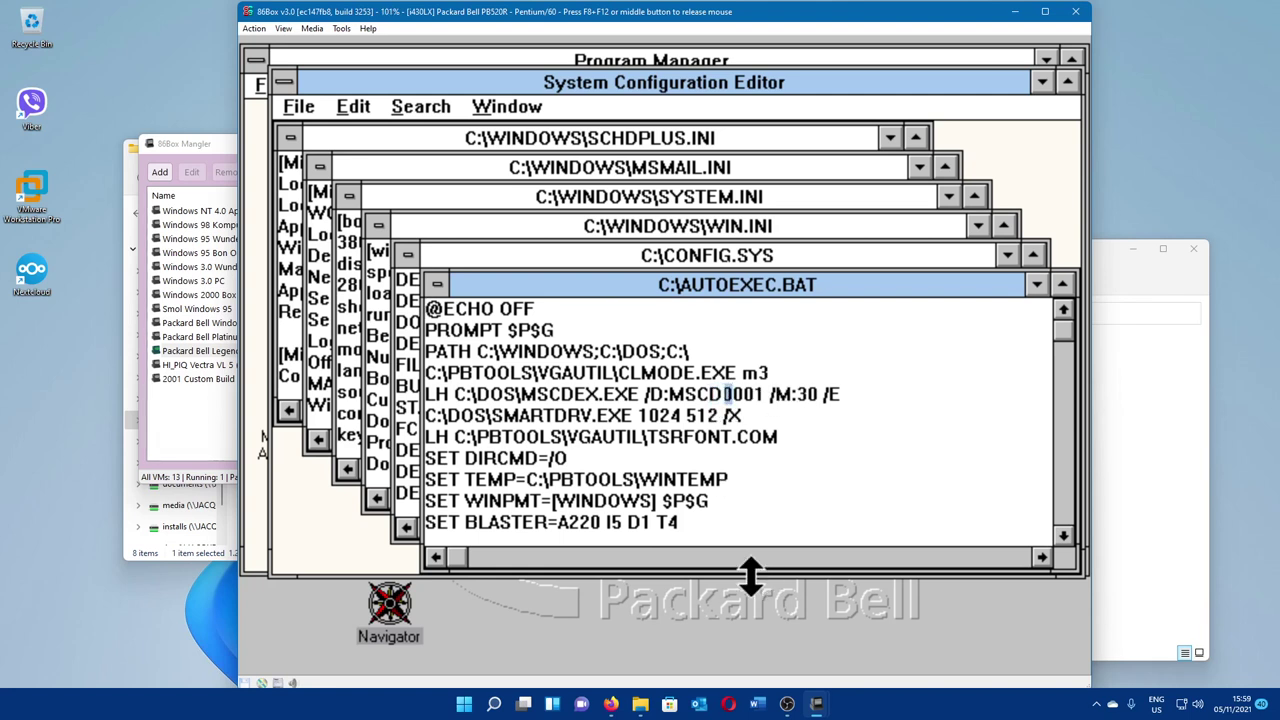
key(Delete)
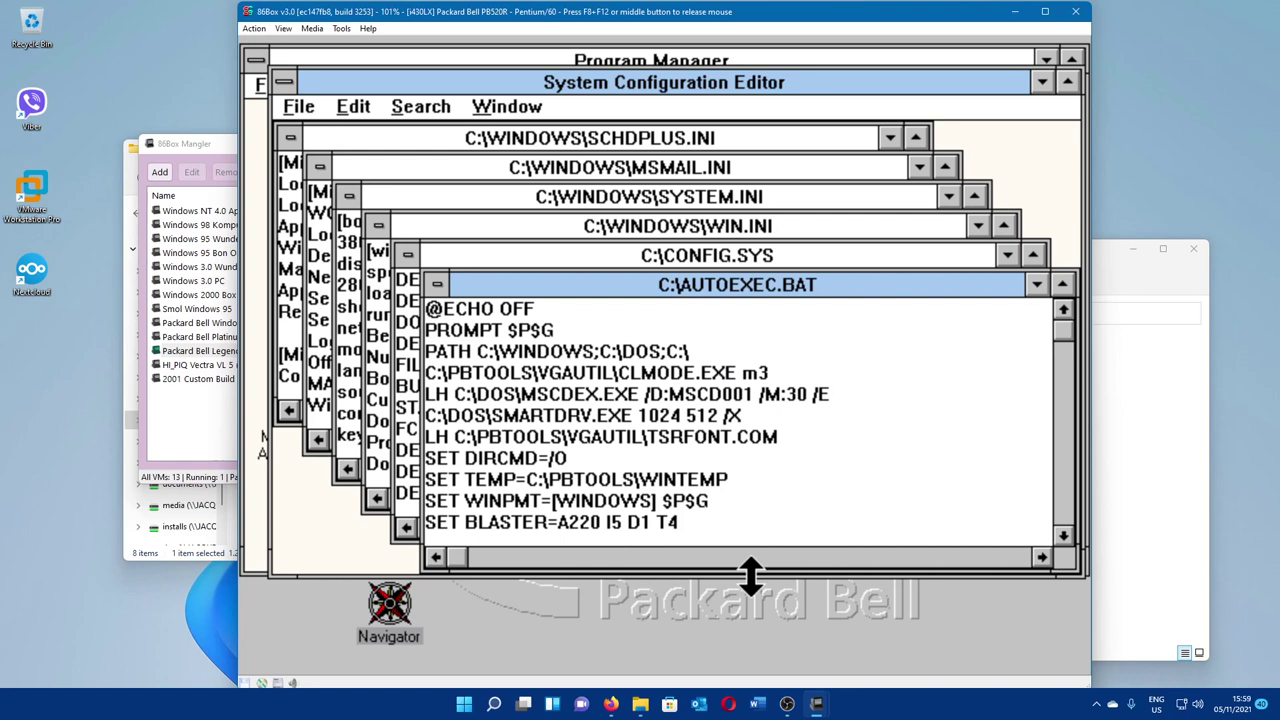
click(843, 393)
key(shift+Home)
click(836, 456)
Step: Delete the line in CONFIG.SYS that loads the CDMKE.SYS driver, leaving no empty line behind
click(770, 255)
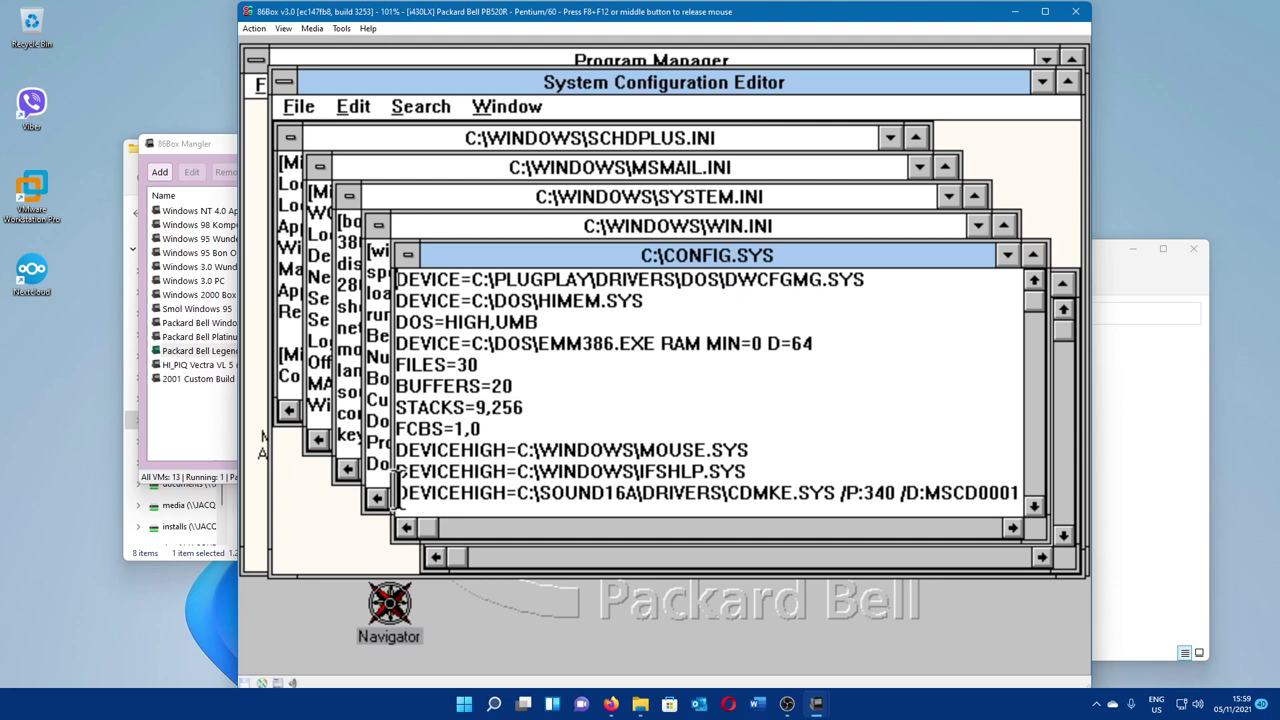
drag(400, 494, 1085, 445)
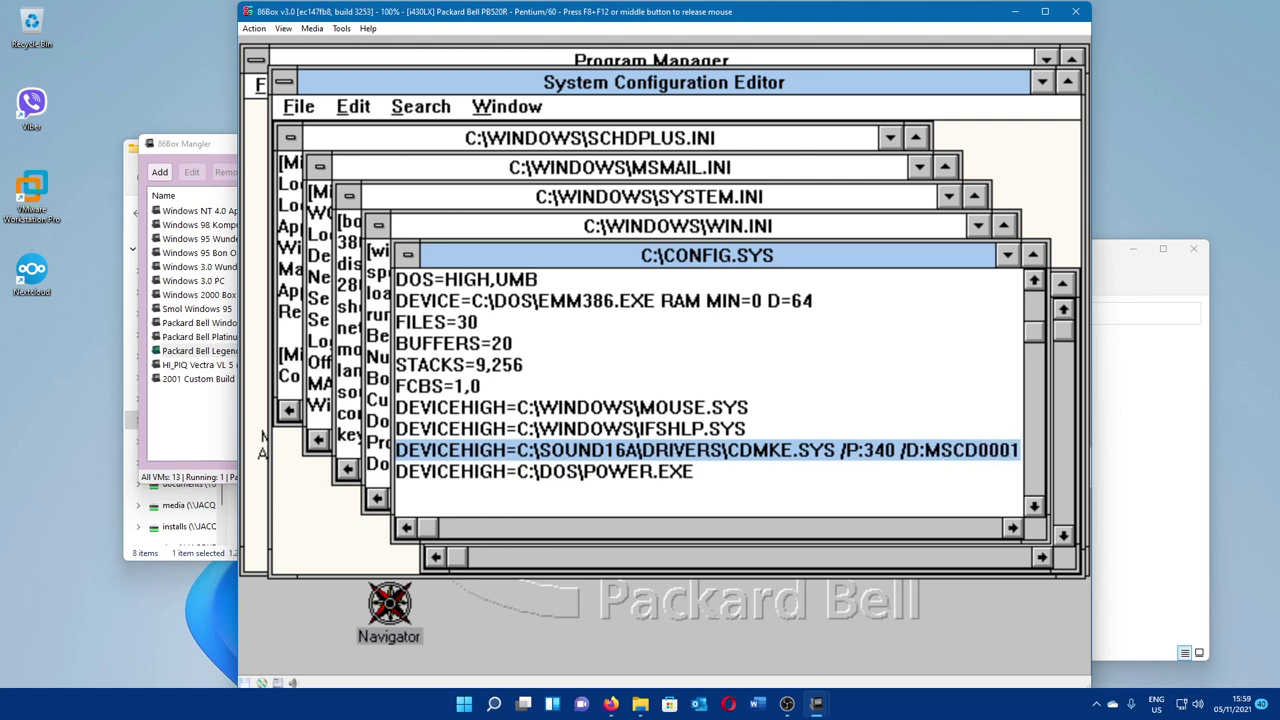
key(Delete)
key(BackSpace)
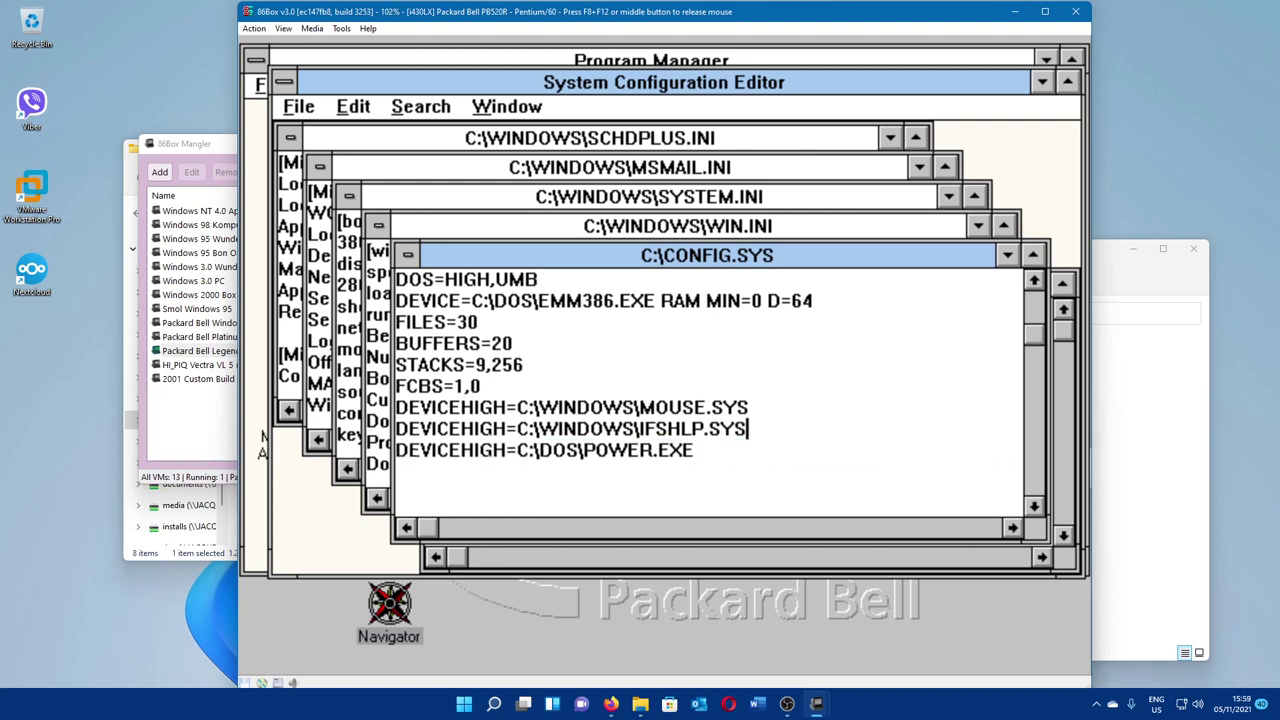
Step: Release the mouse from the virtual machine, mount Boot Floppy.IMA in Floppy 1, and return control to the guest
key(F8+F12)
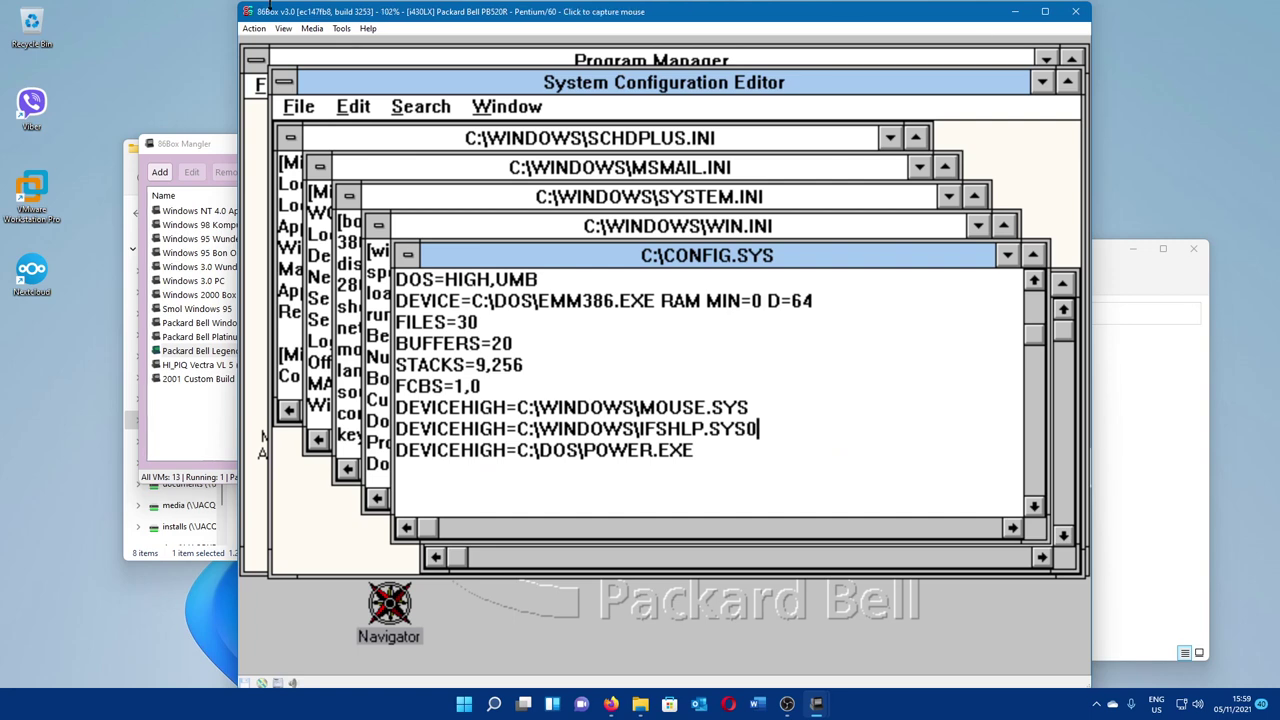
click(312, 28)
mouse_move(325, 45)
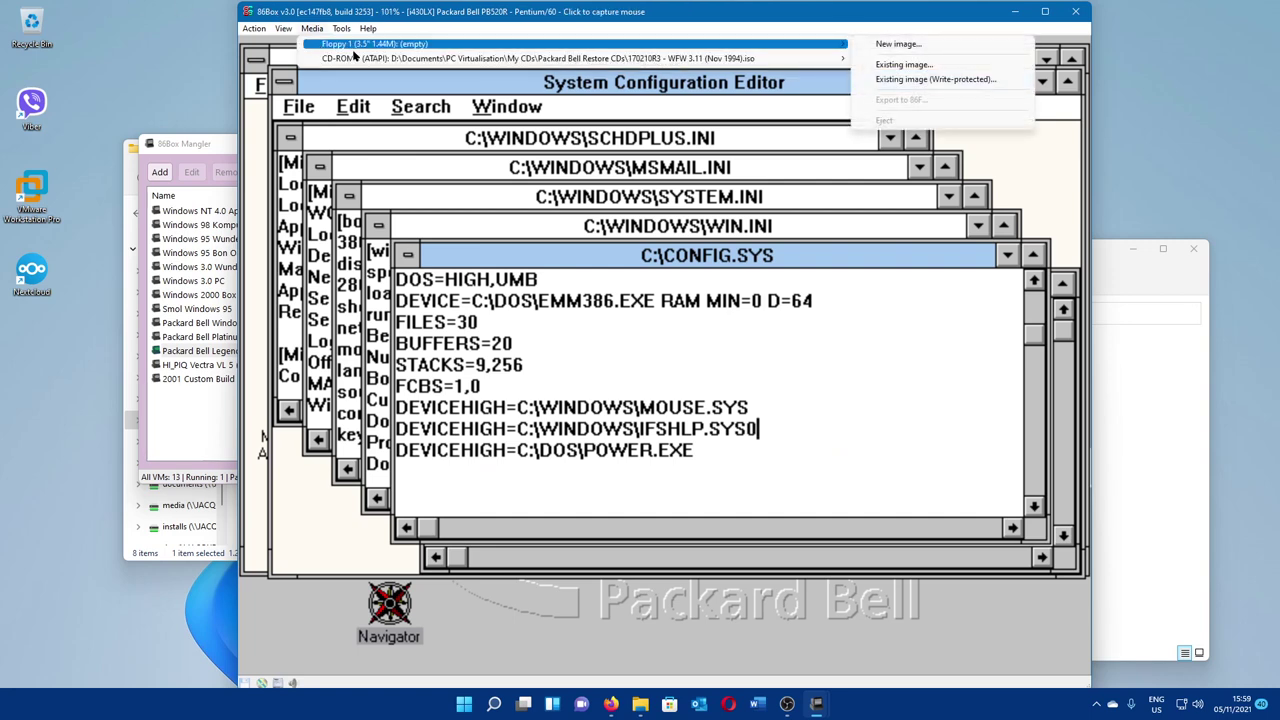
click(926, 66)
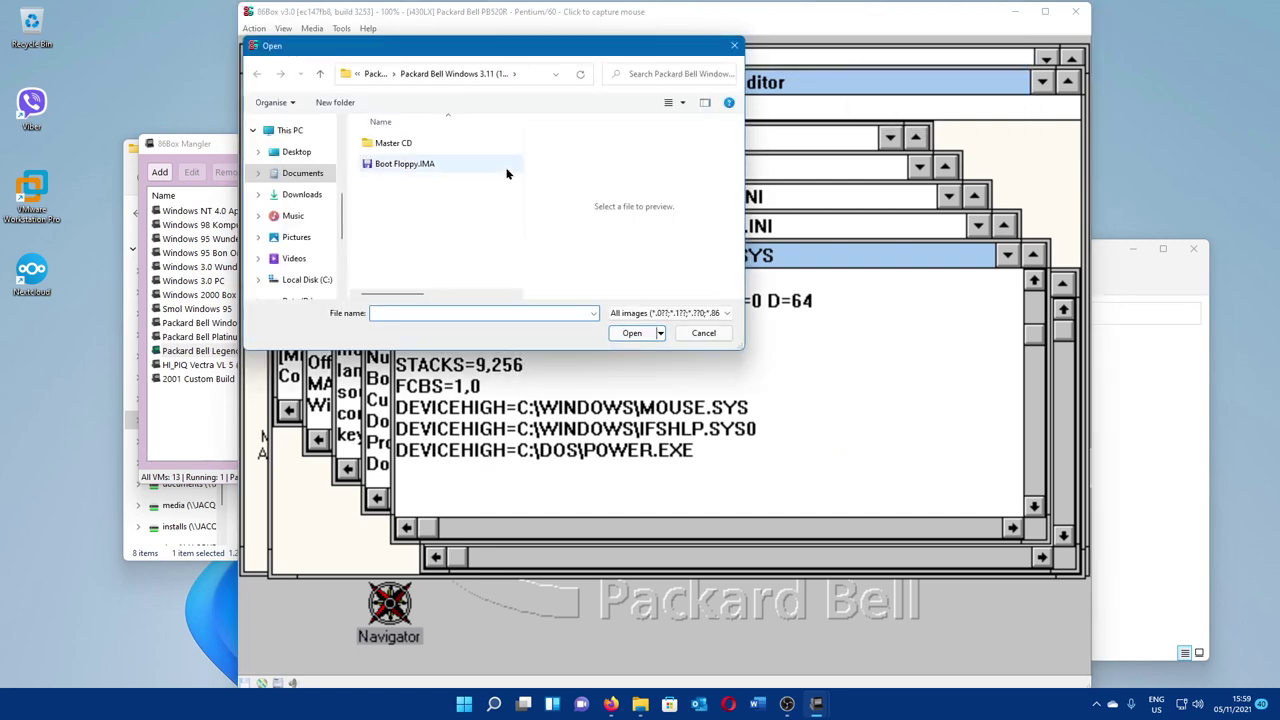
double_click(505, 170)
click(754, 567)
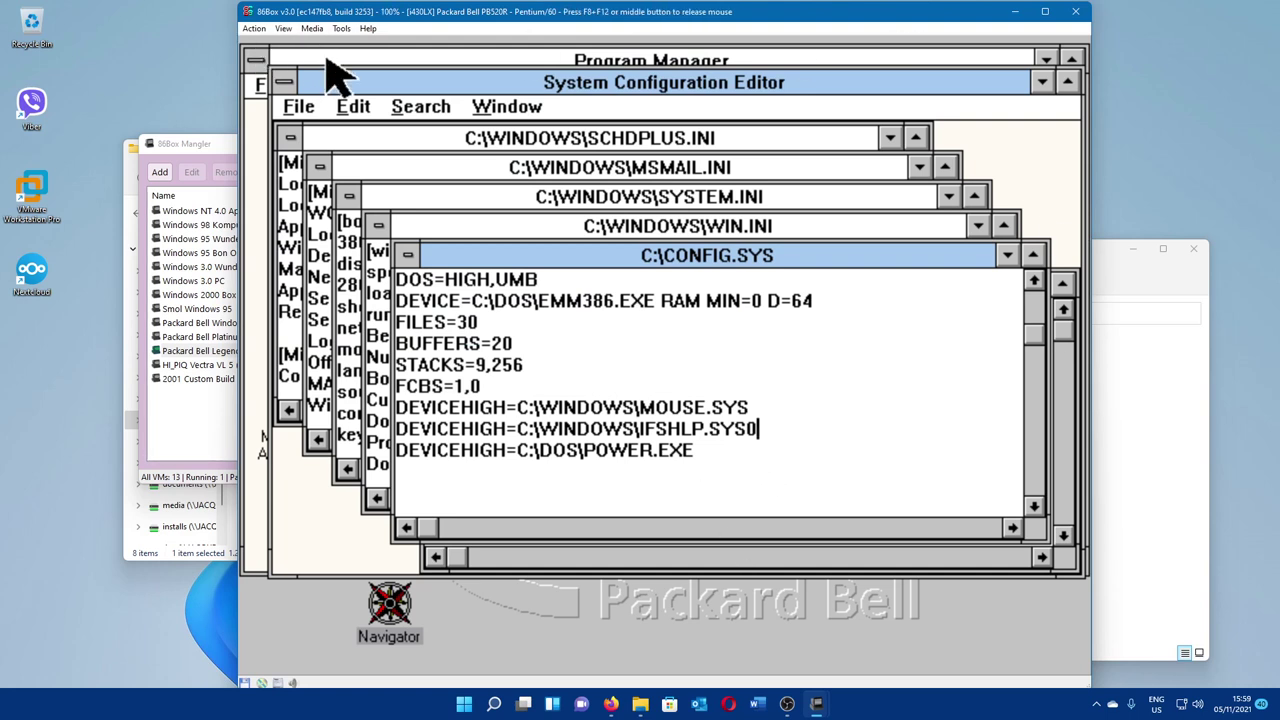
Step: Bring Program Manager to the front and start File Manager from the Main group
click(330, 59)
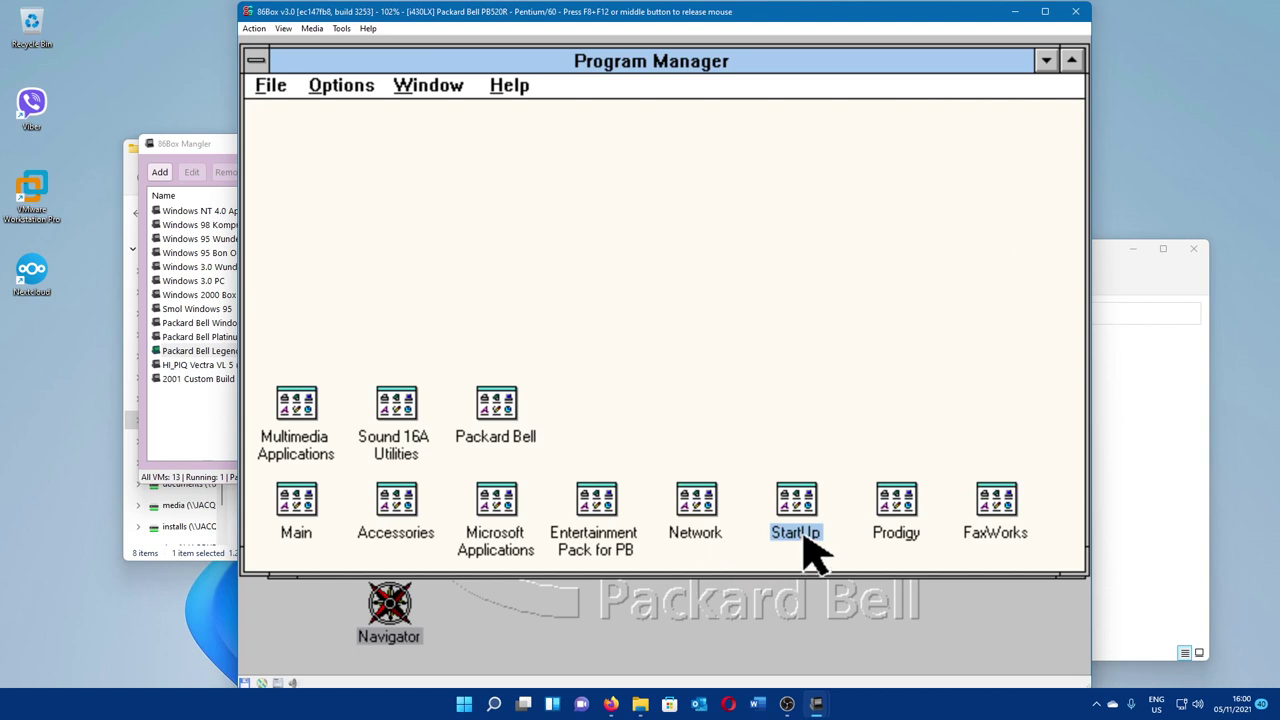
click(292, 512)
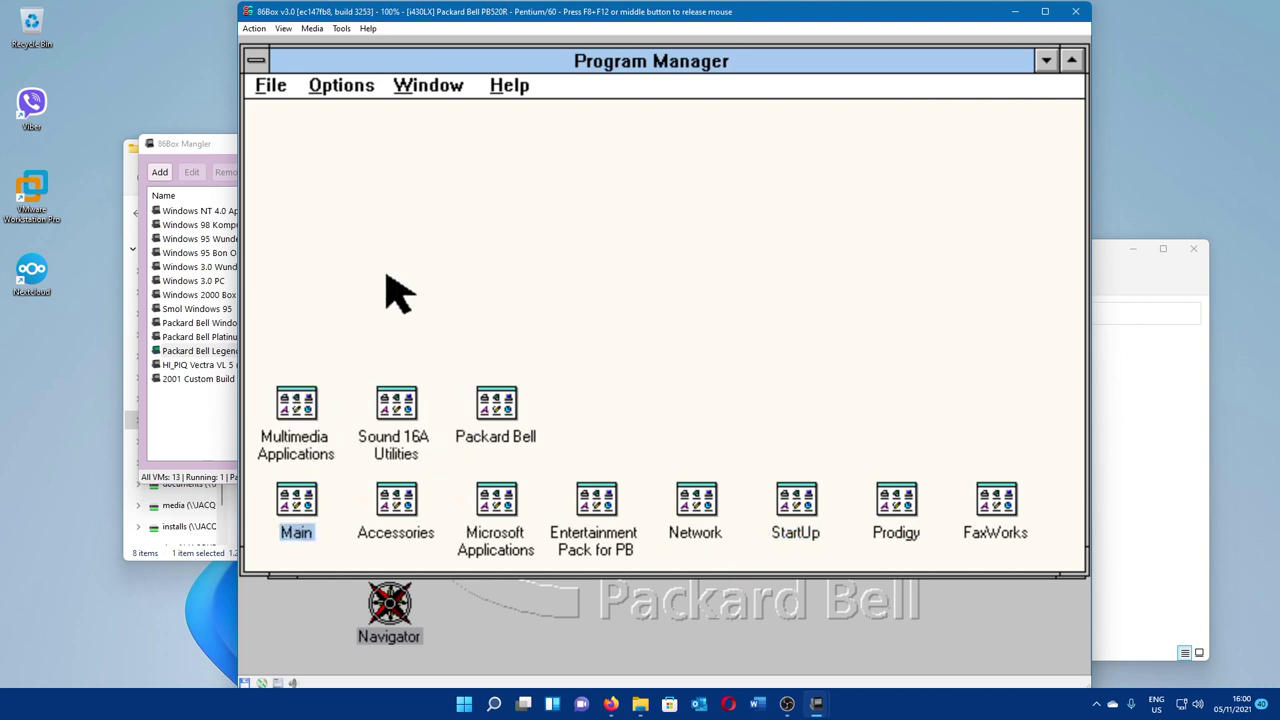
double_click(310, 505)
double_click(337, 268)
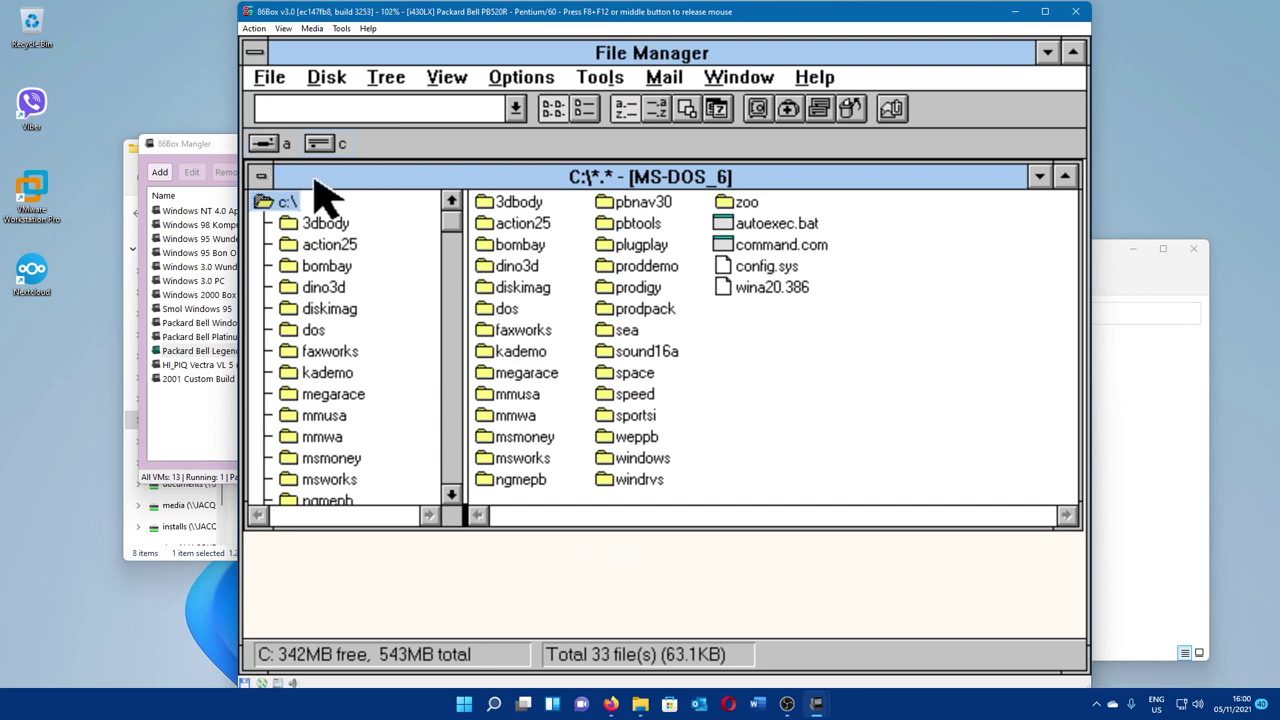
Step: Open drive A: in a second File Manager window, offset it from the C: window, and display C:\DOS in the C: window
click(280, 143)
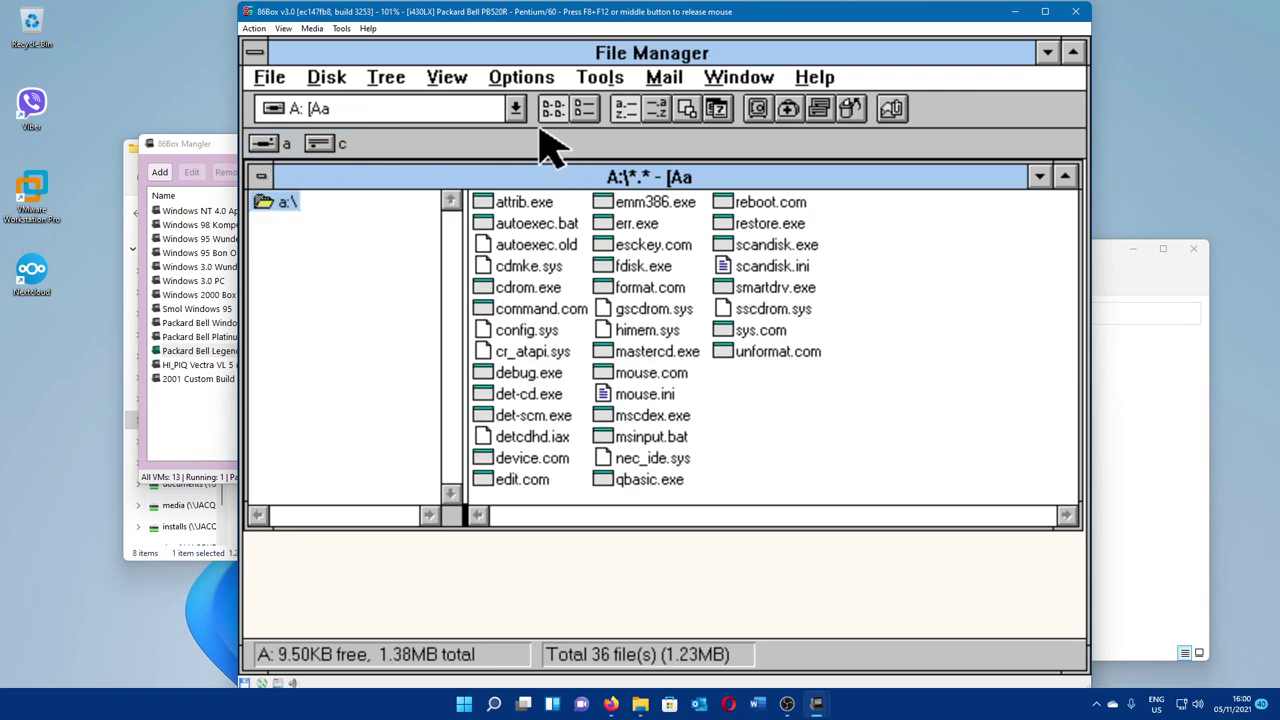
click(328, 143)
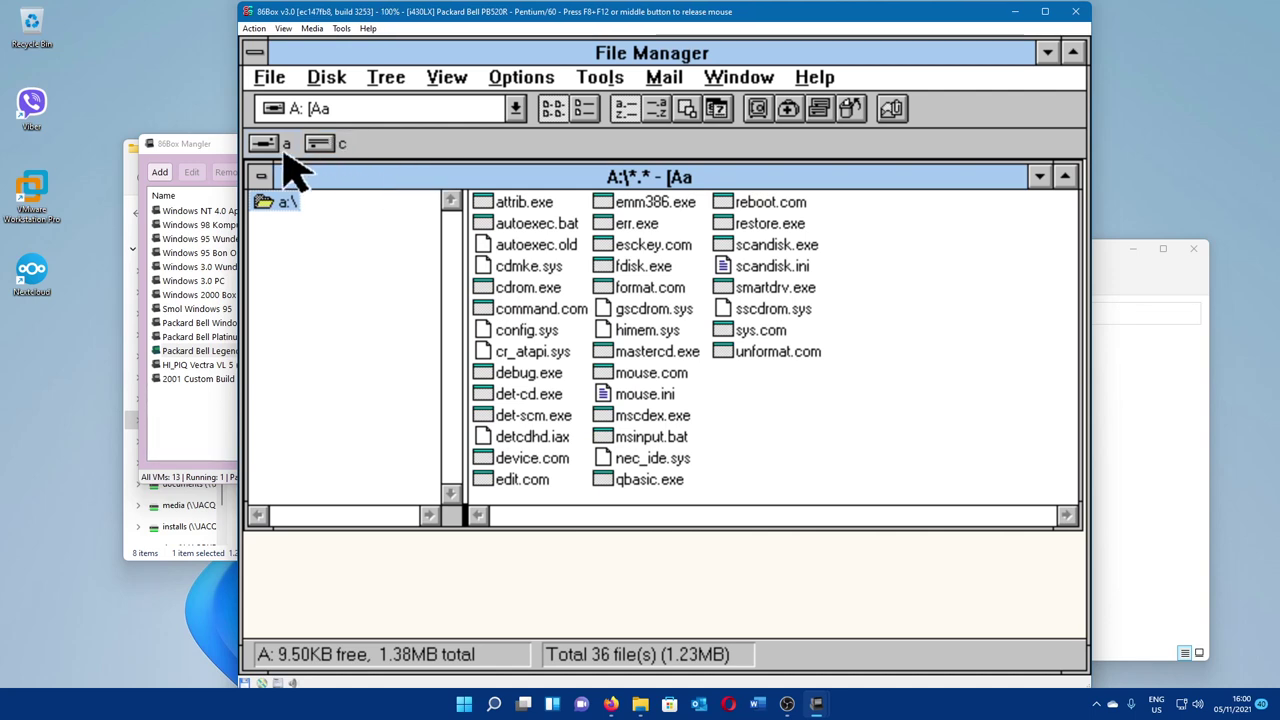
double_click(262, 145)
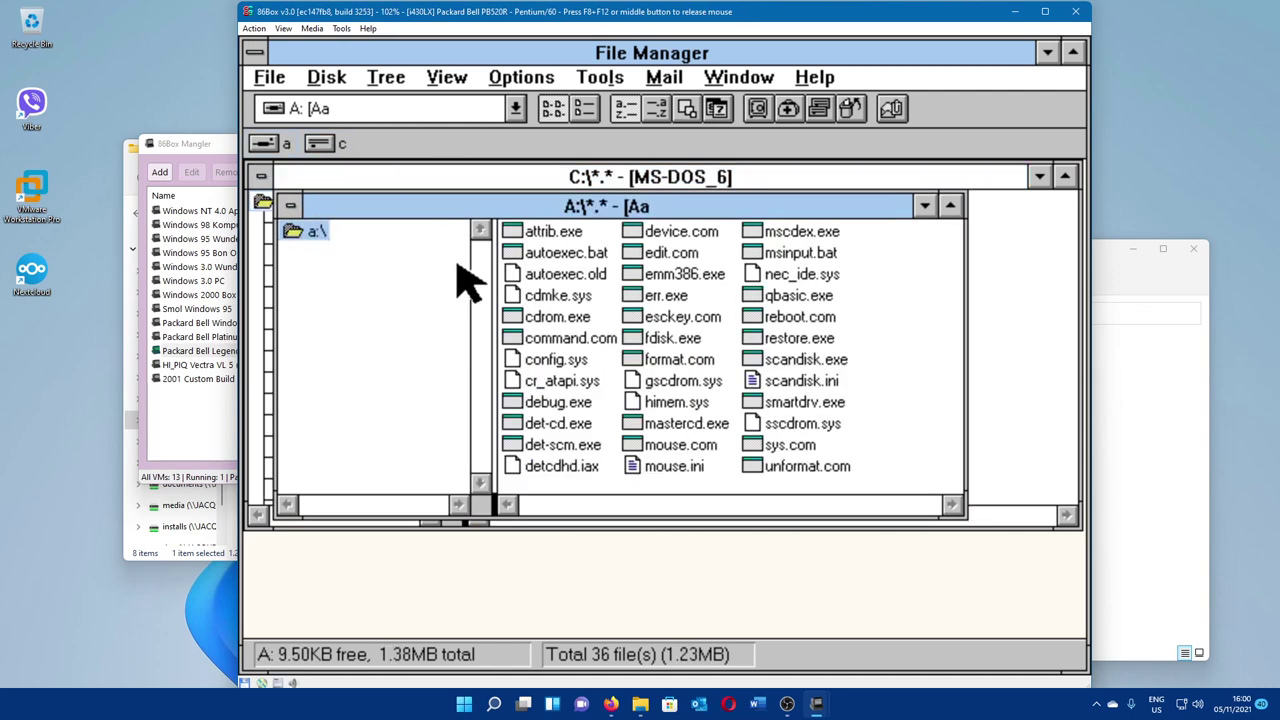
drag(471, 212, 609, 257)
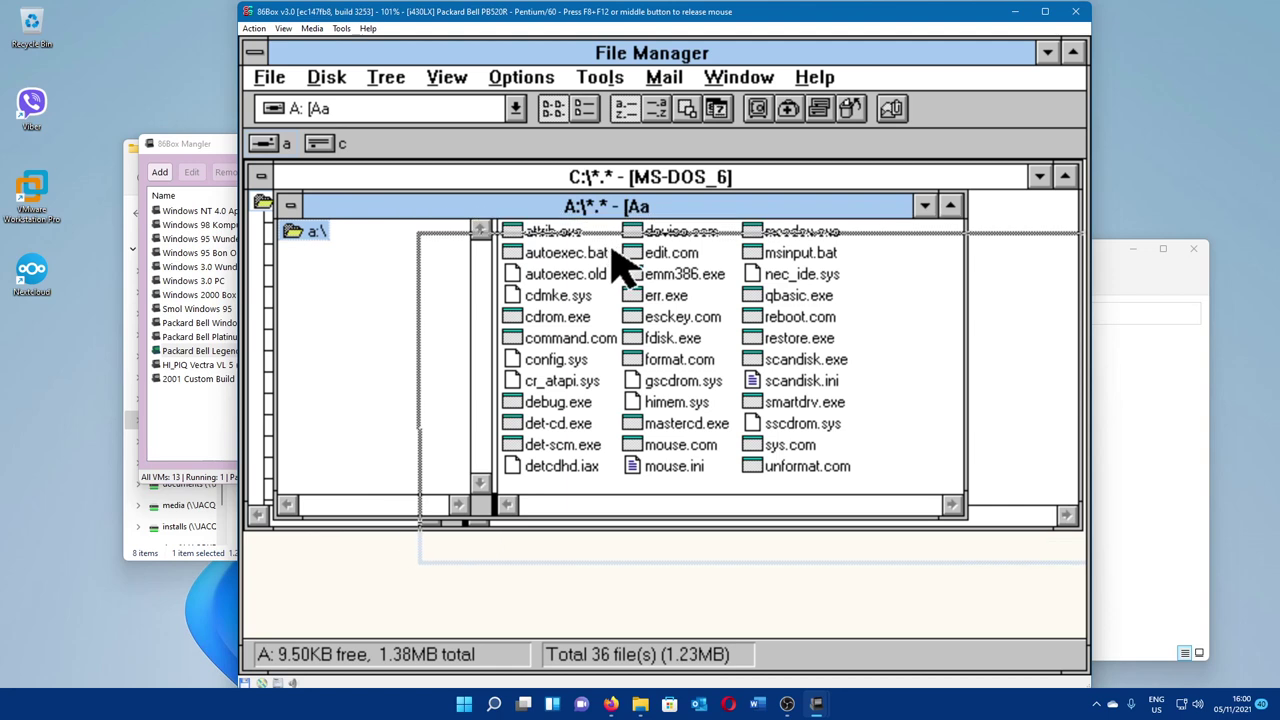
click(298, 202)
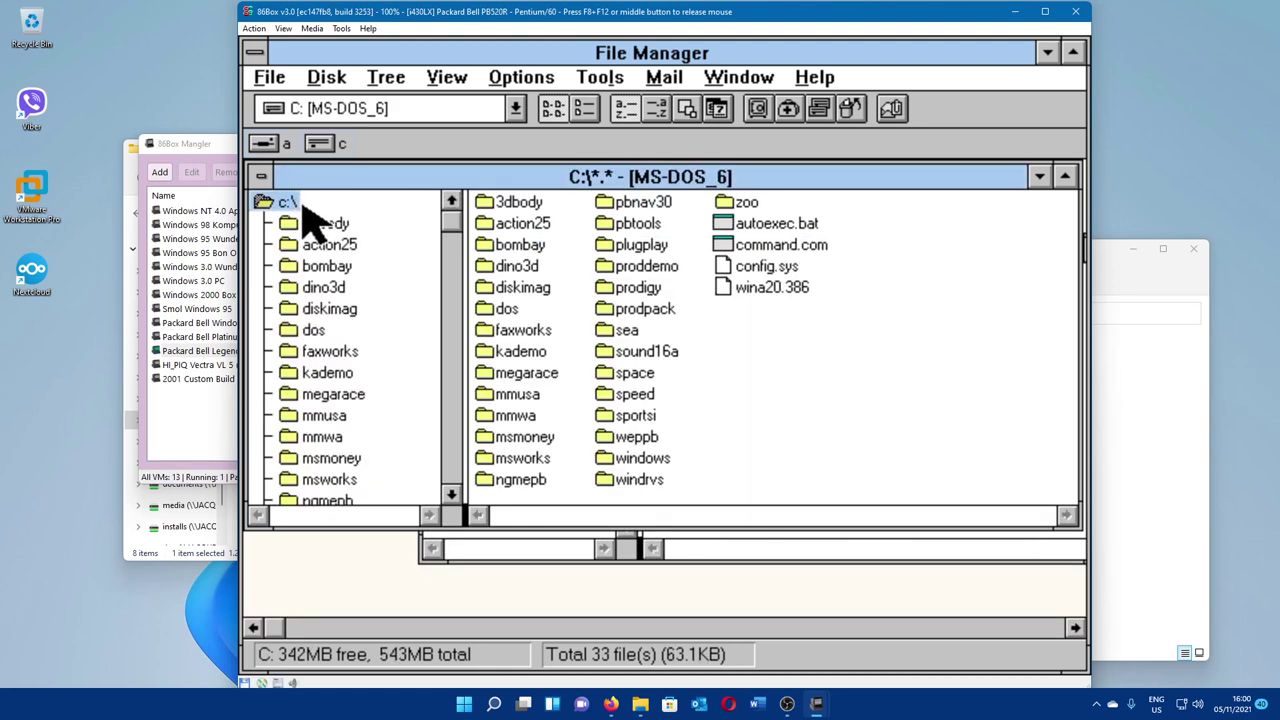
click(318, 330)
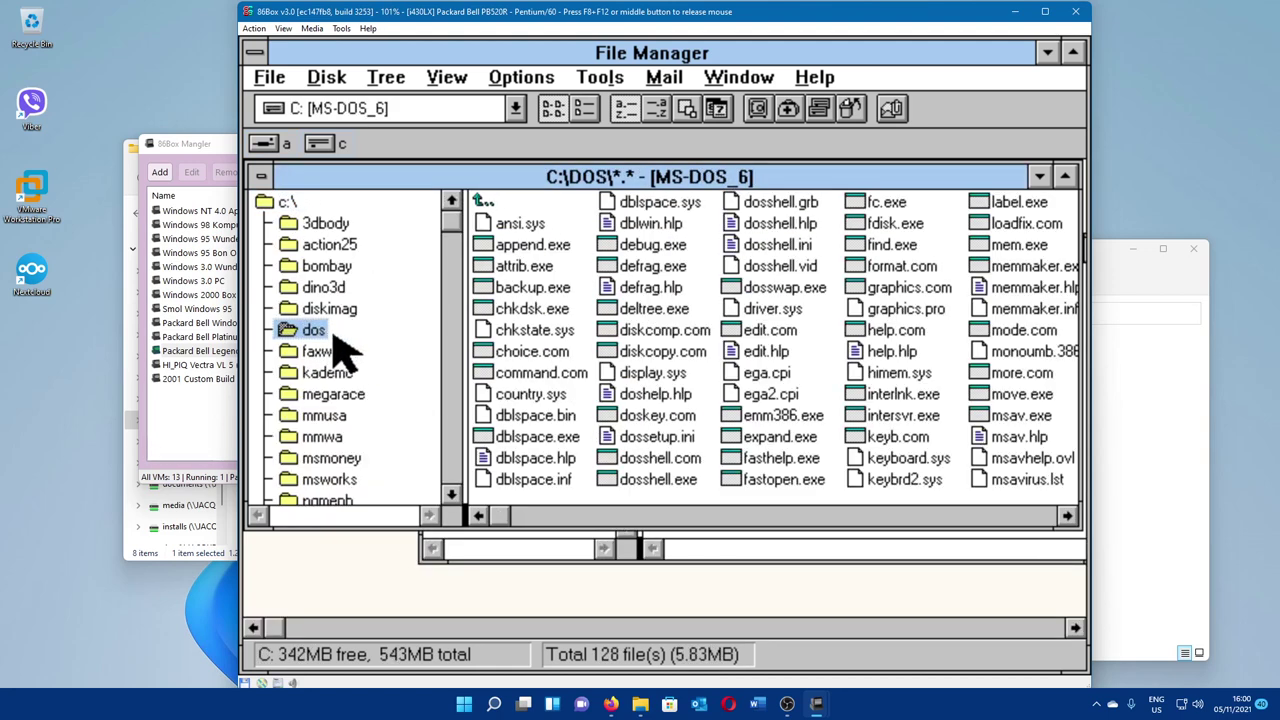
click(754, 563)
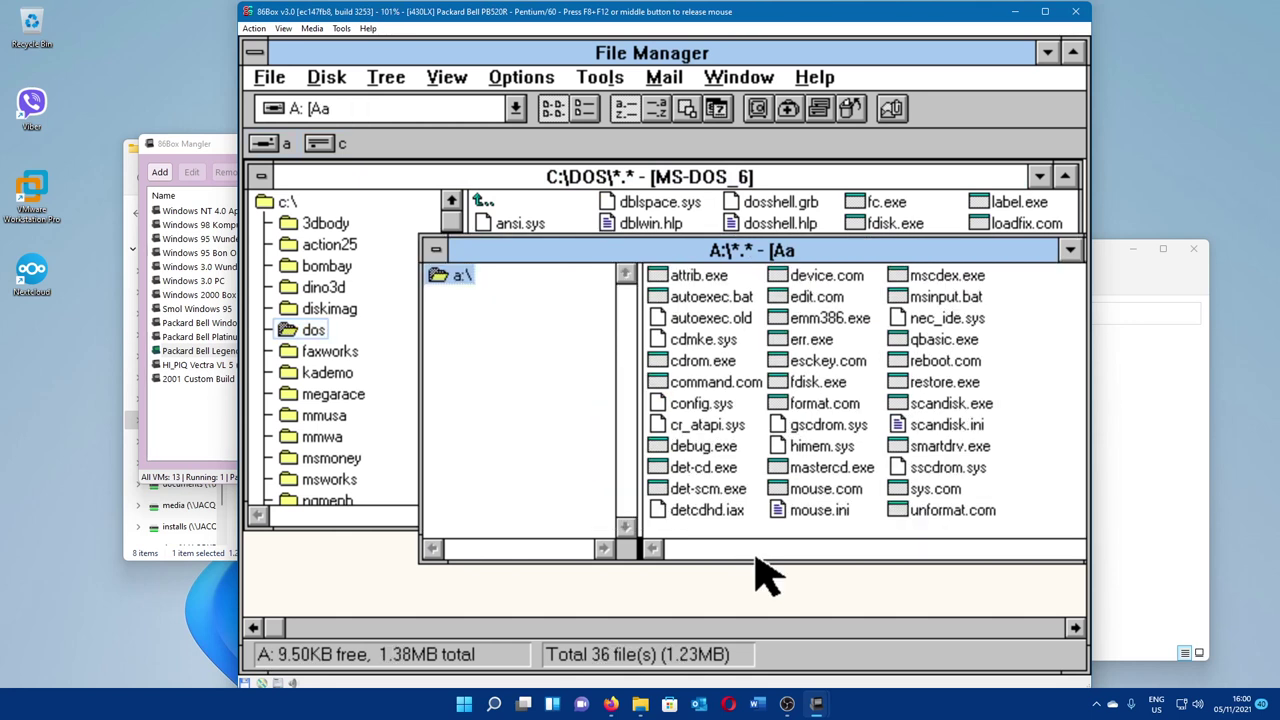
Step: Copy nec_ide.sys from drive A: into C:\DOS, confirm the copy operation, and close File Manager
click(698, 428)
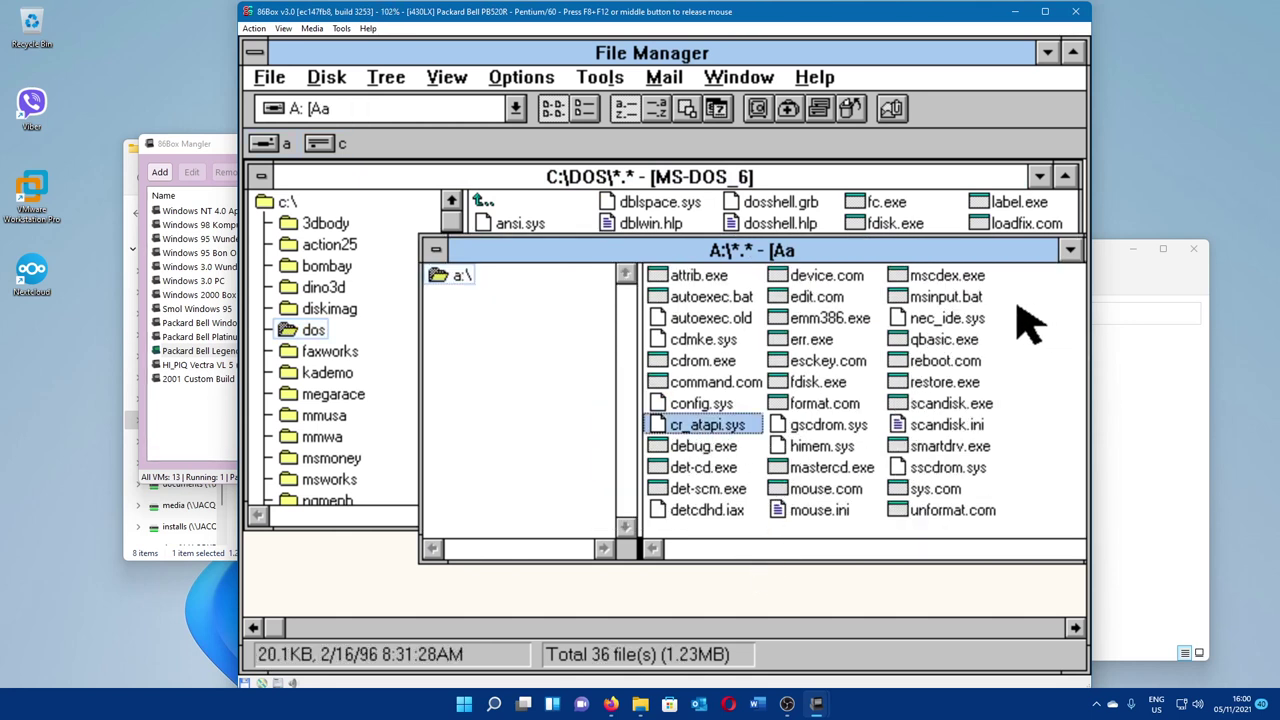
click(955, 318)
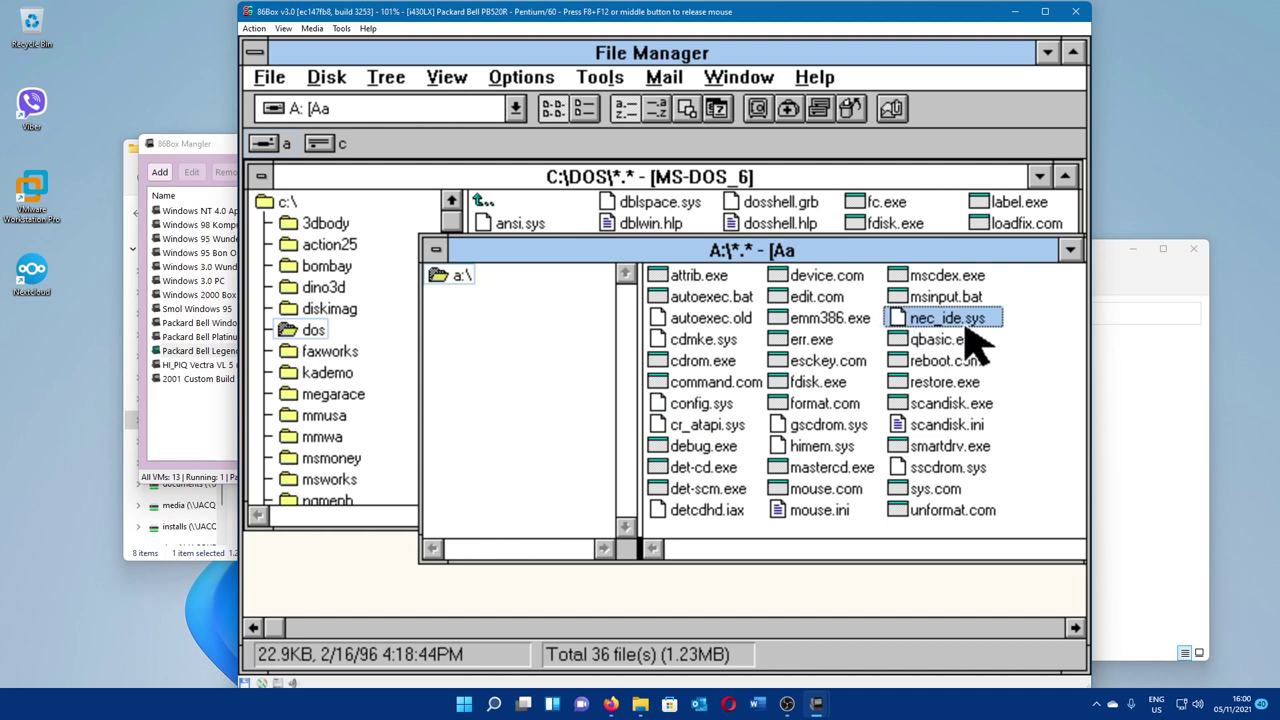
drag(975, 340, 560, 245)
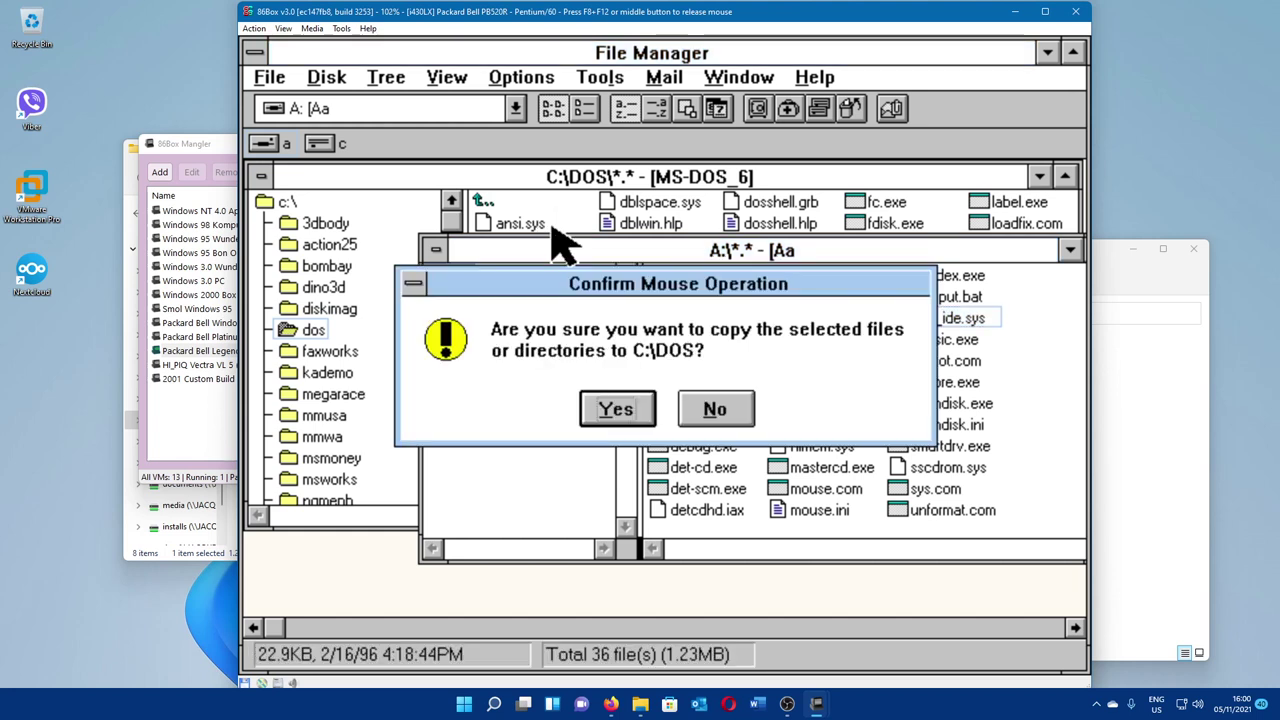
click(598, 414)
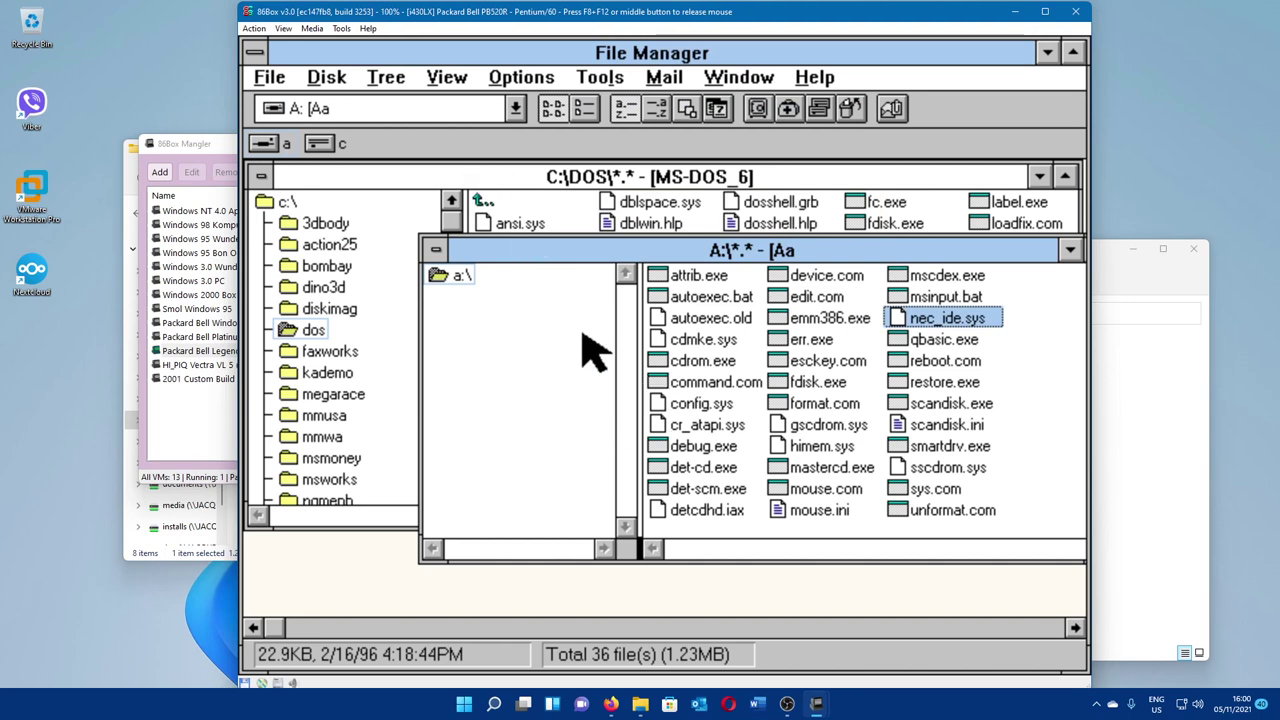
key(ctrl+F6)
key(alt+F4)
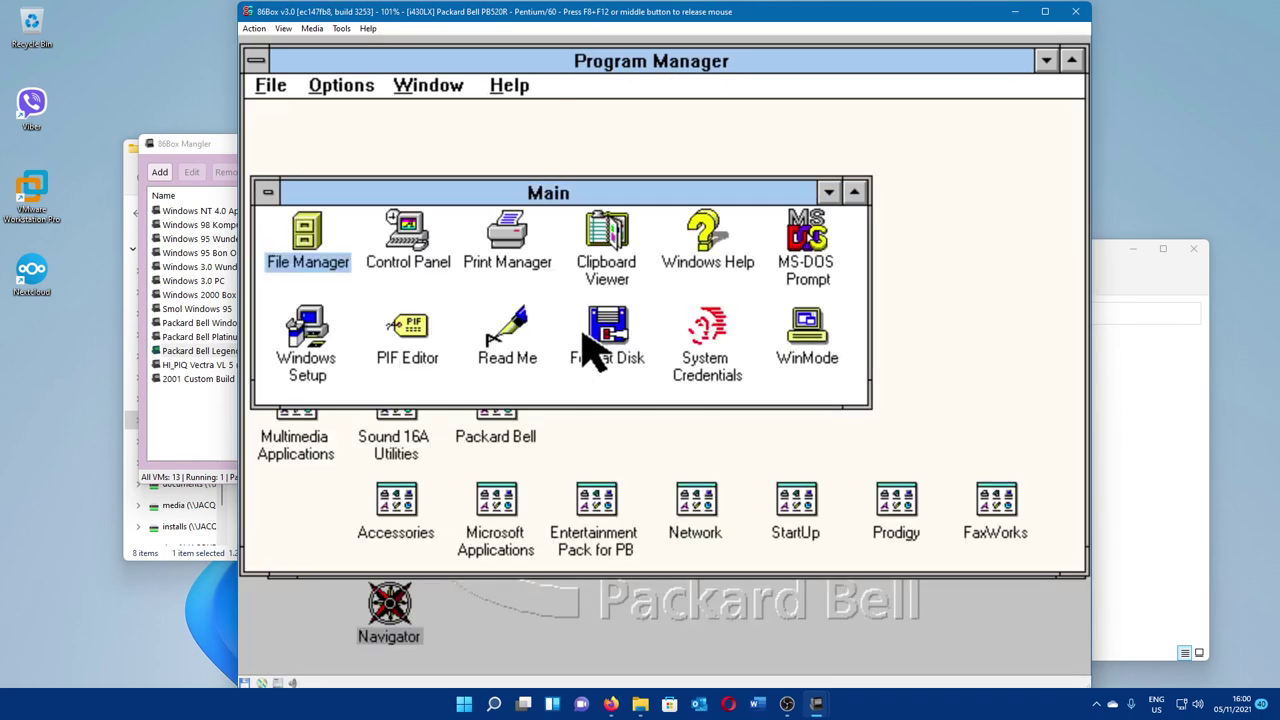
Step: Release the mouse from the virtual machine, dismiss the Copy Program Item dialog, eject the image from Floppy 1, and return control to the guest
key(F8+F12)
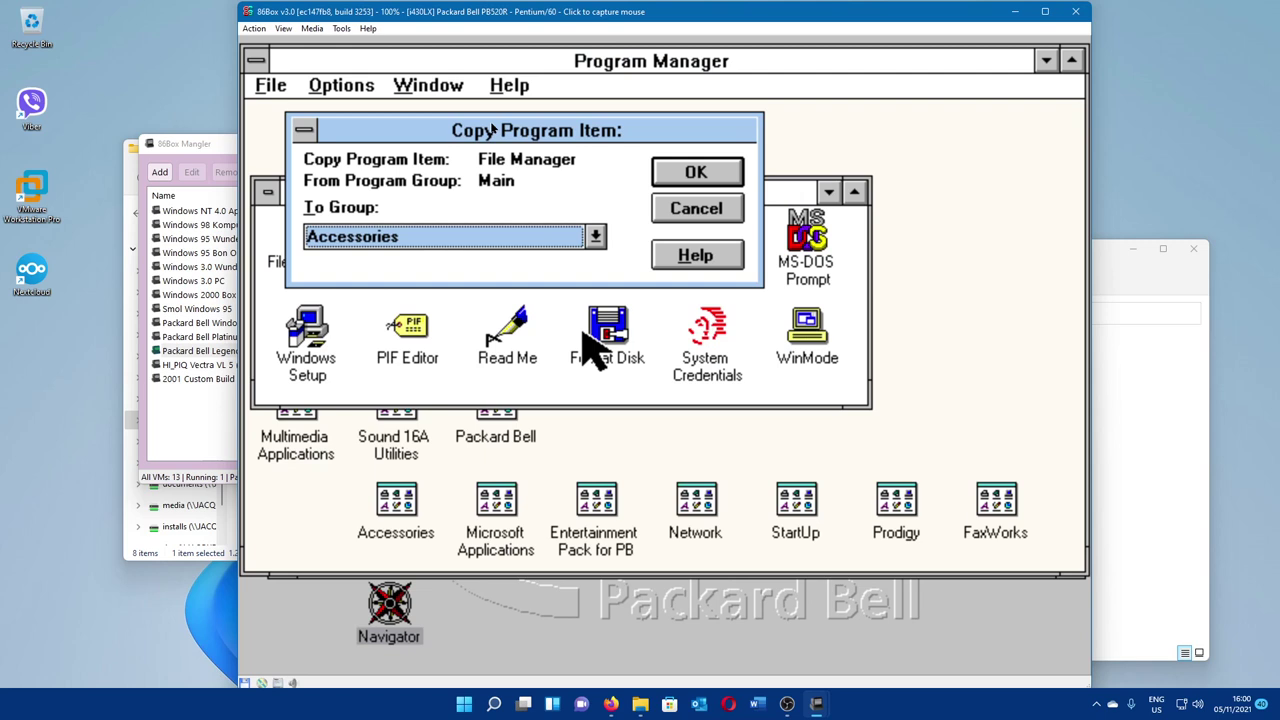
key(Return)
click(313, 29)
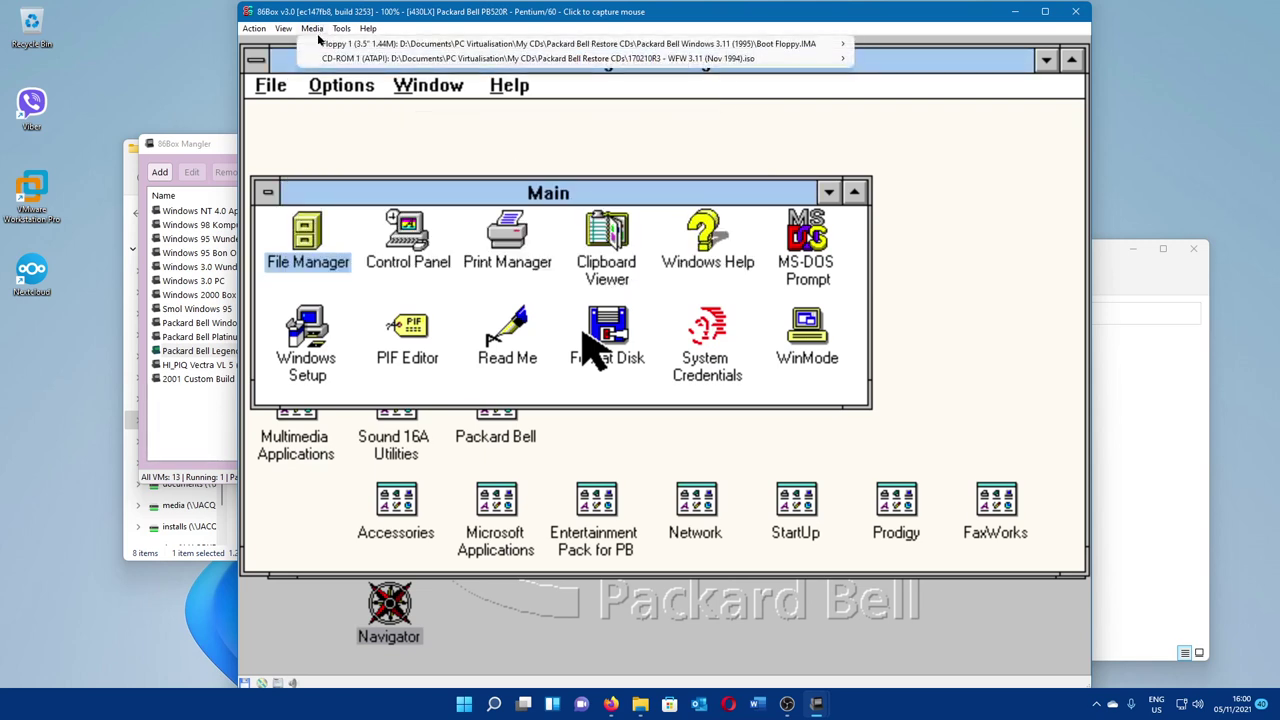
mouse_move(325, 45)
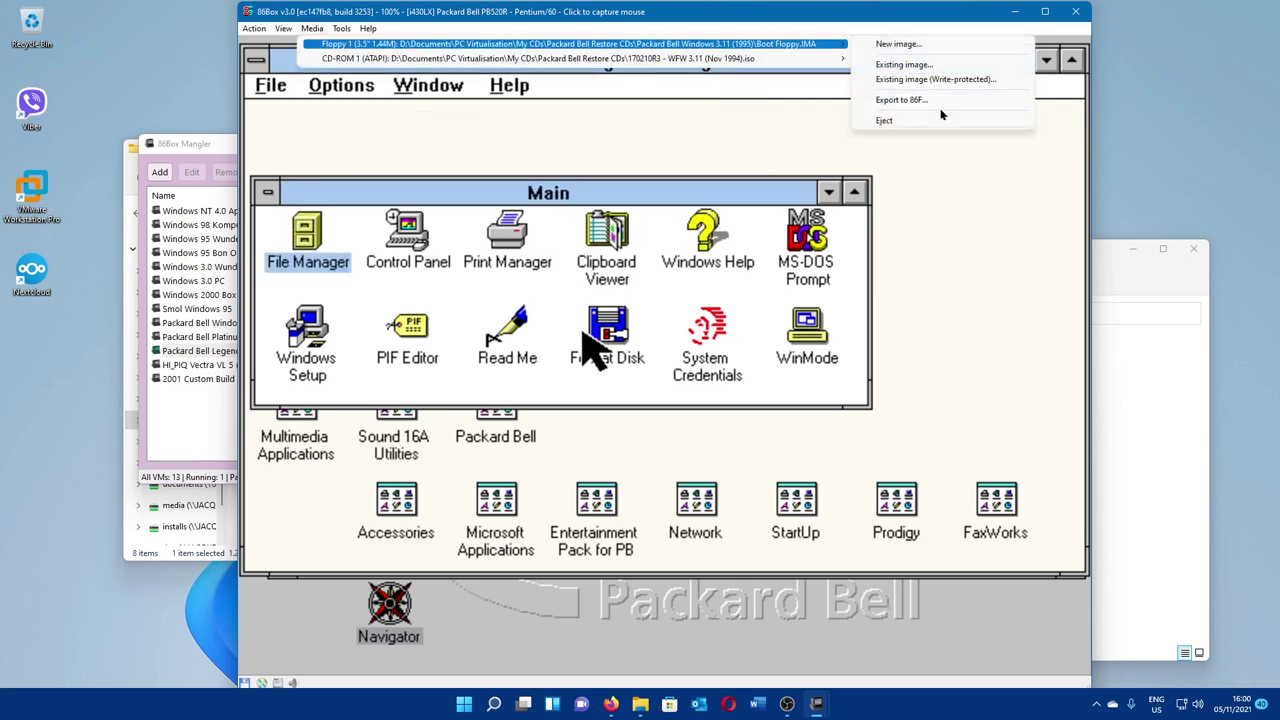
click(940, 119)
click(940, 119)
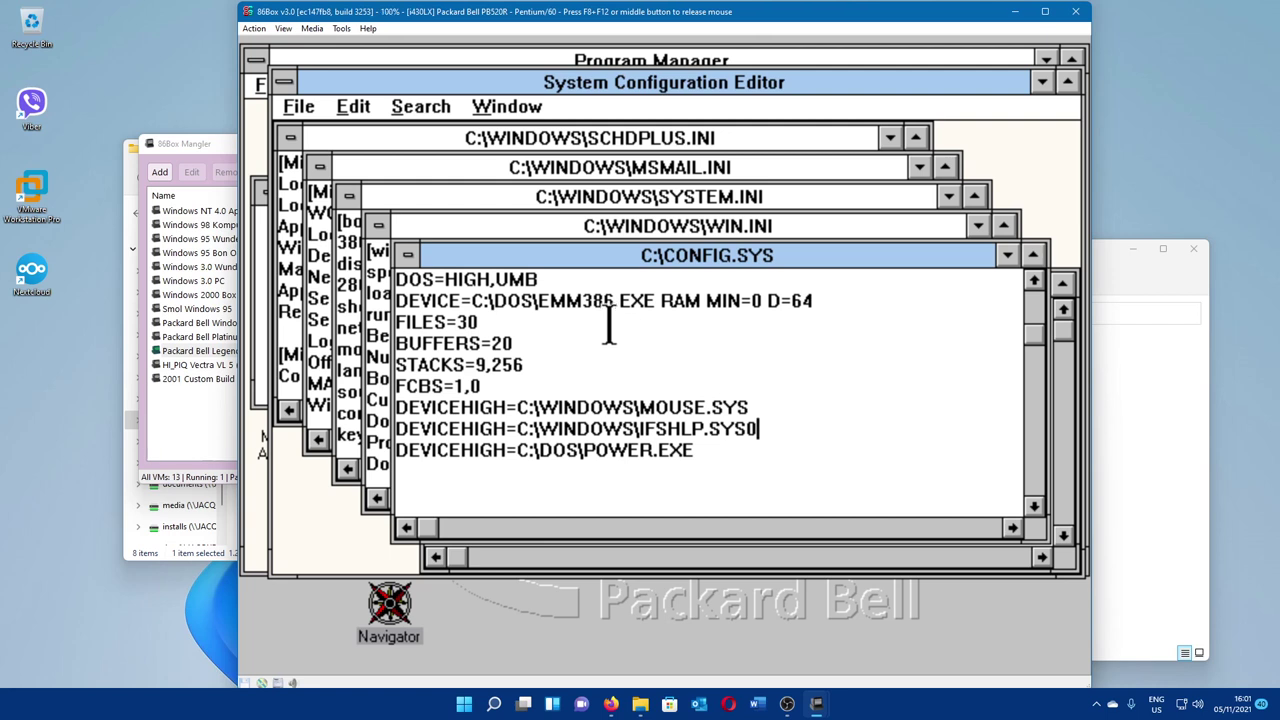
Step: Insert the line DEVICEHIGH=C:\DOS\NEC_IDE.SYS /D:MSCD001 below FCBS=1,0 in CONFIG.SYS and save the file
drag(700, 362, 674, 343)
click(674, 343)
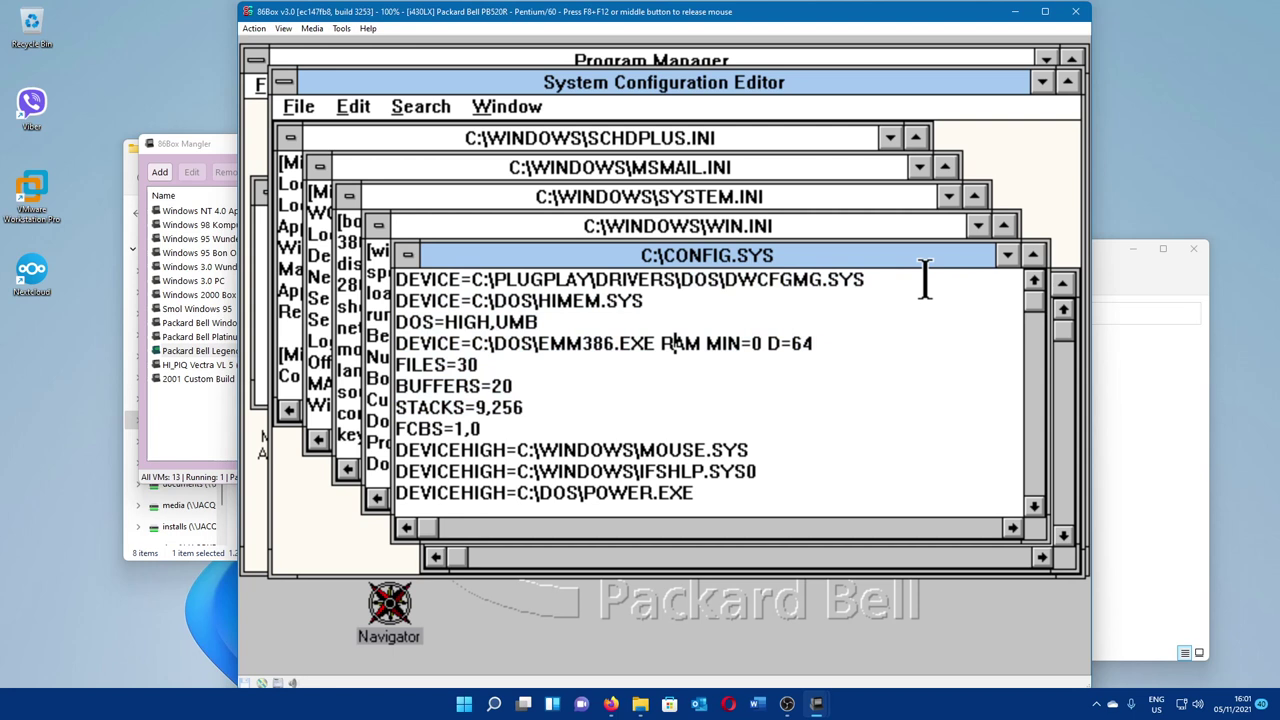
click(592, 420)
key(Return)
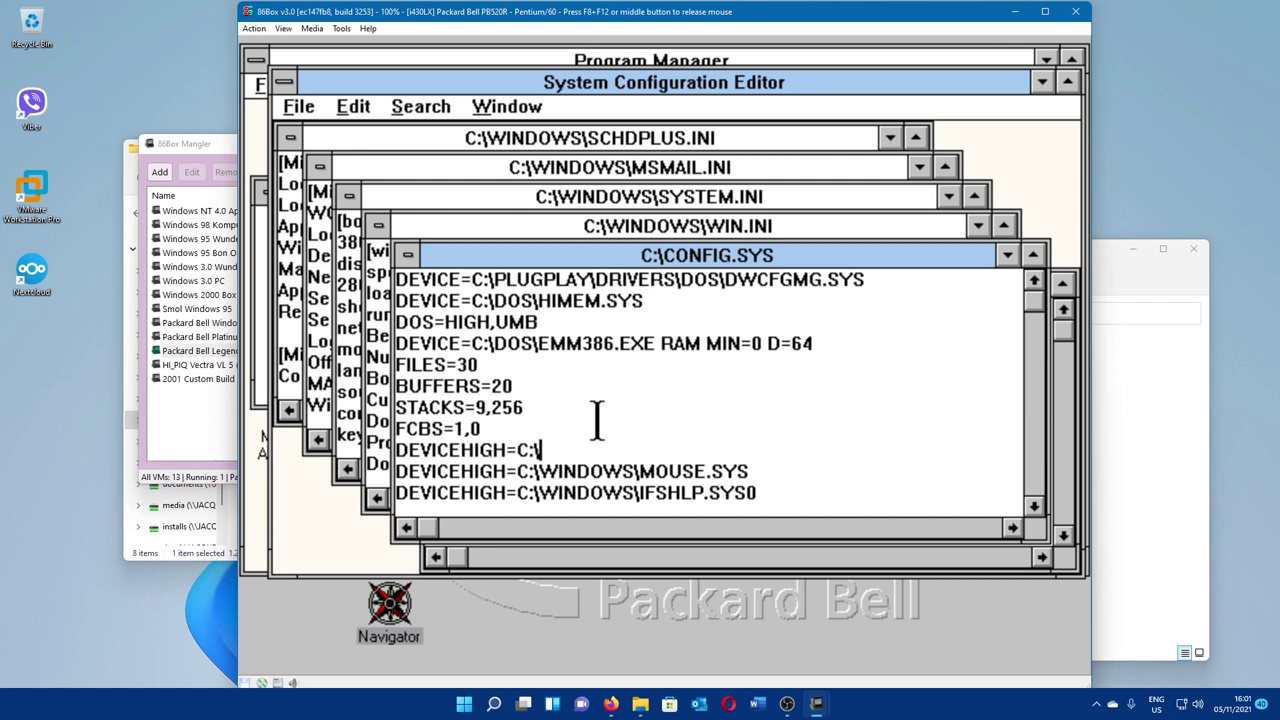
text(DEVICEHIGH=C:\DOS\NEC_IDE.SYS )
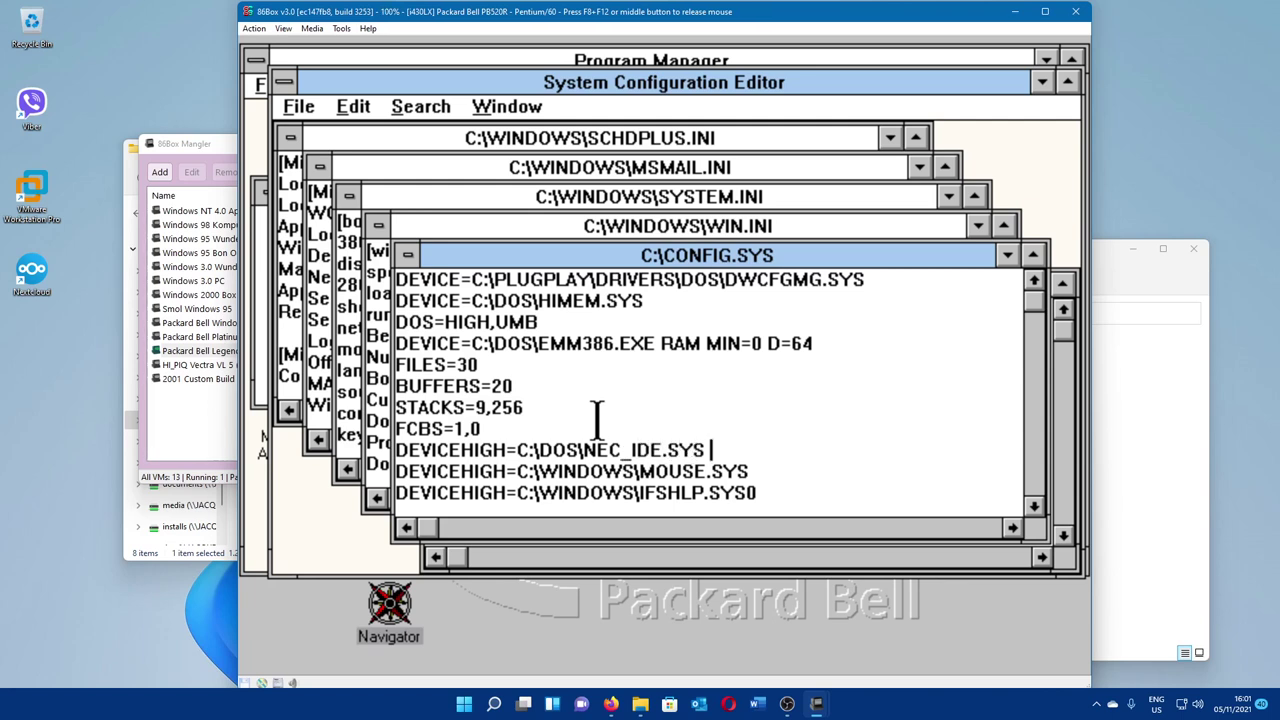
text(/D:MSCD001)
key(alt+f)
key(Down)
key(Up)
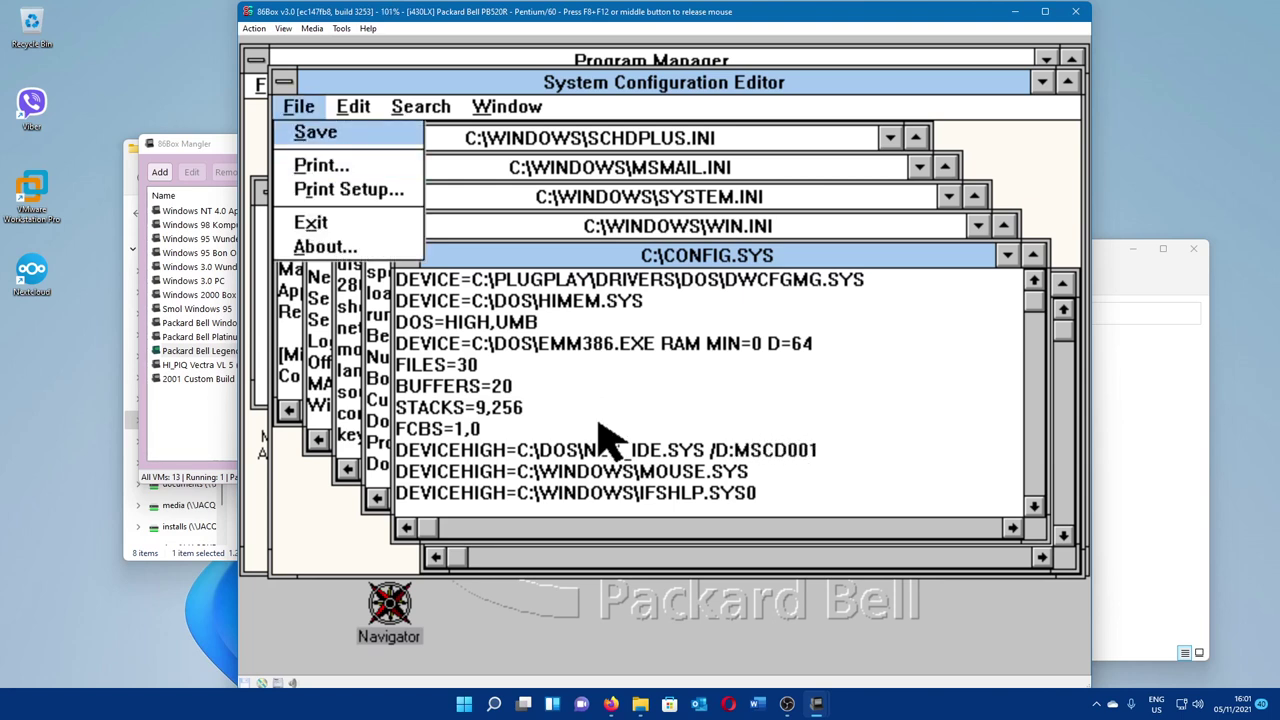
key(Return)
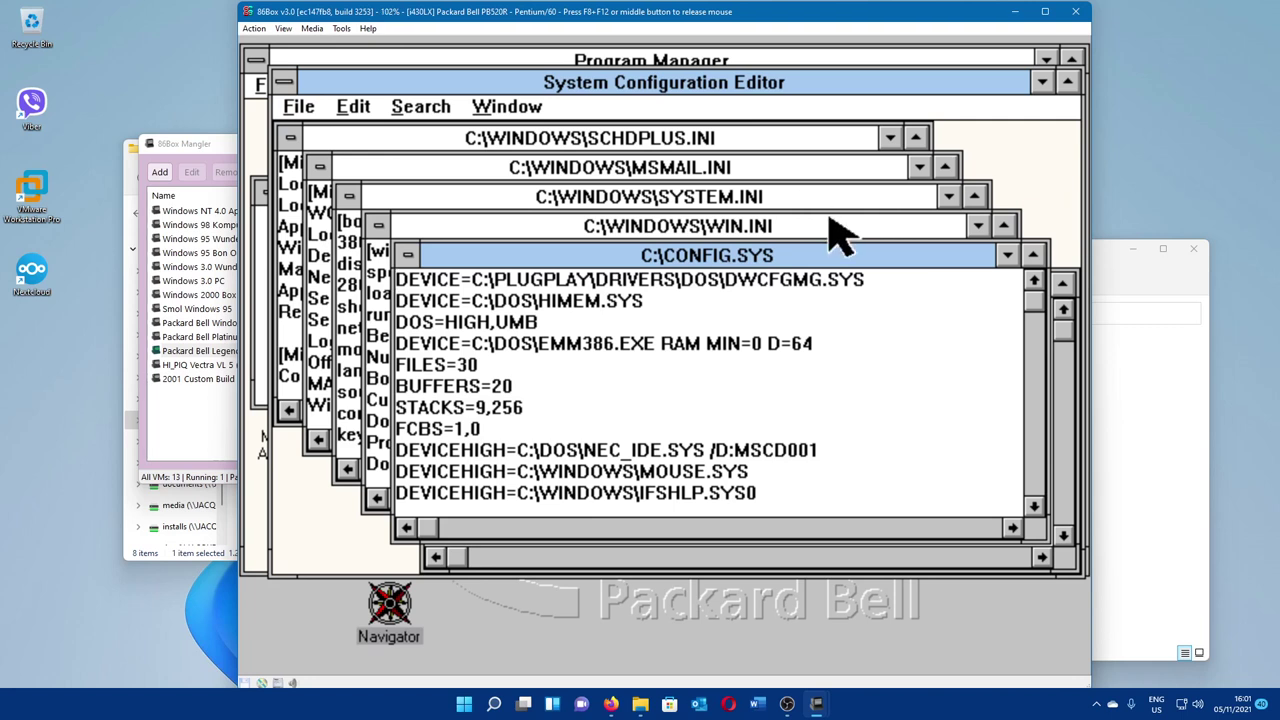
Step: Check the MSCDEX.EXE line in AUTOEXEC.BAT and exit System Configuration Editor without saving changes to AUTOEXEC.BAT
click(935, 557)
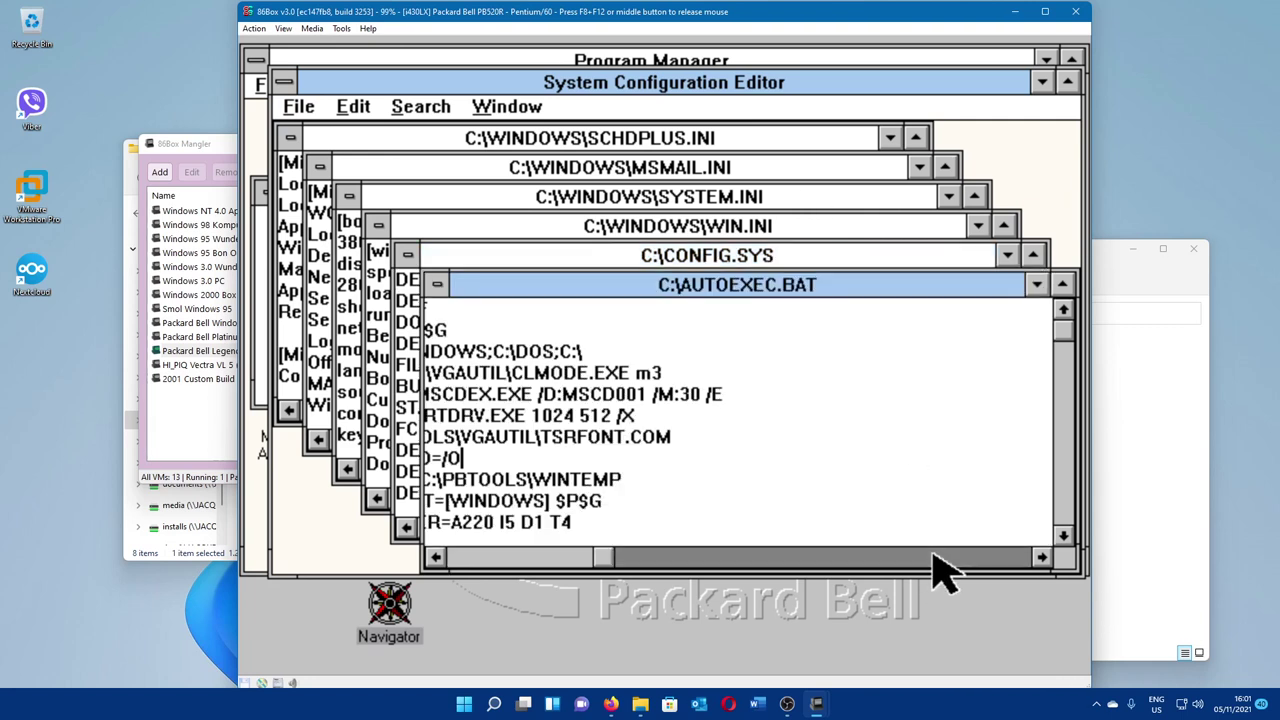
click(520, 557)
key(alt+f)
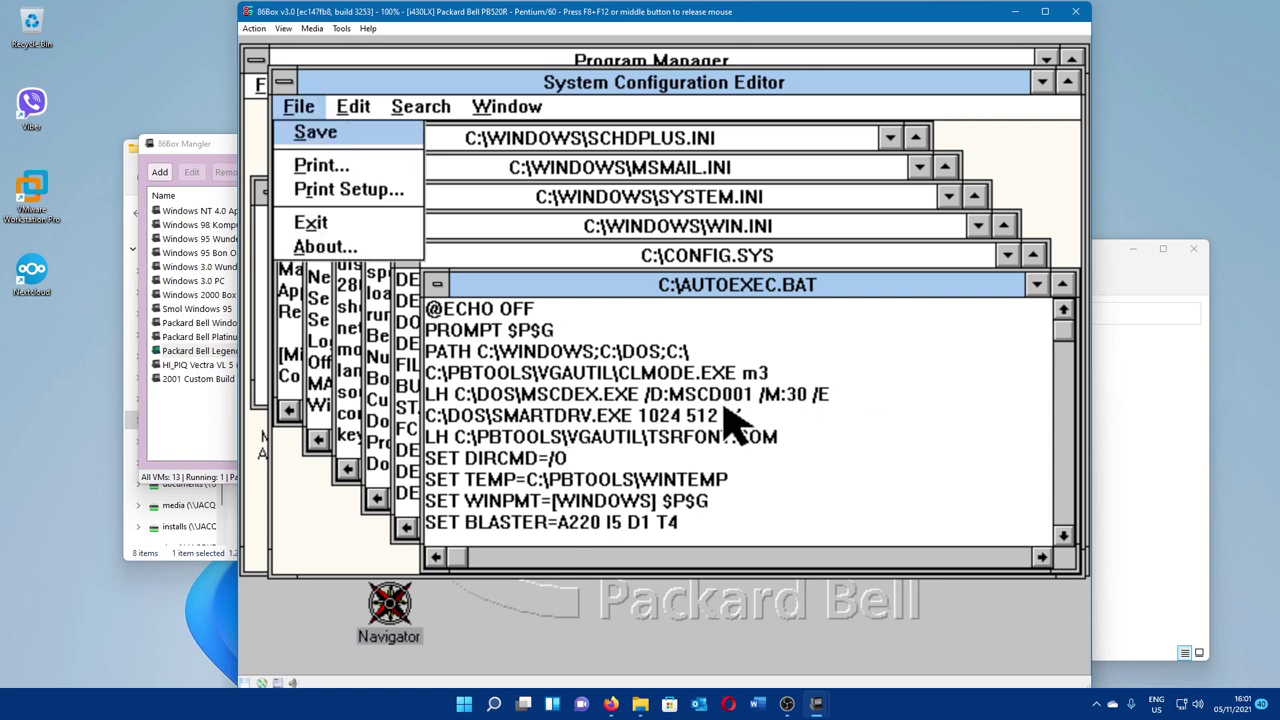
key(Up)
key(Up)
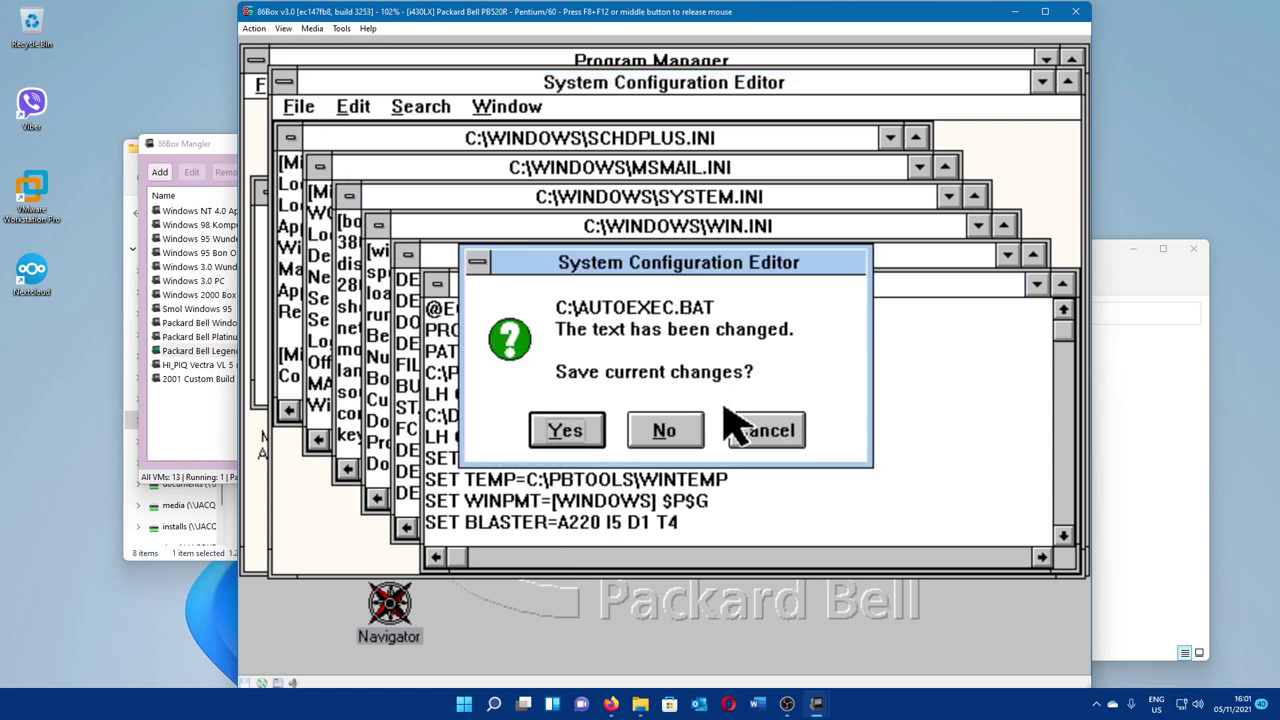
key(n)
Step: Exit Windows, release the mouse from the virtual machine, and restart the guest
key(alt+F4)
key(Escape)
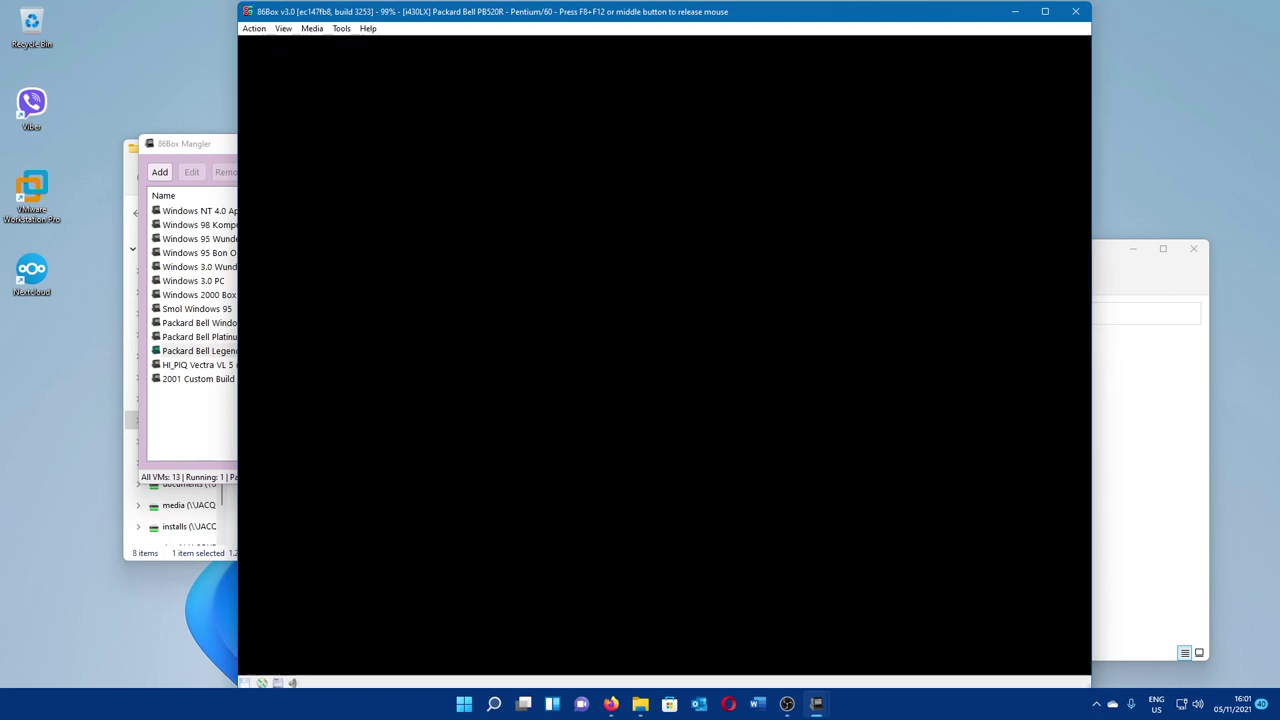
key(F8+F12)
click(254, 28)
click(285, 93)
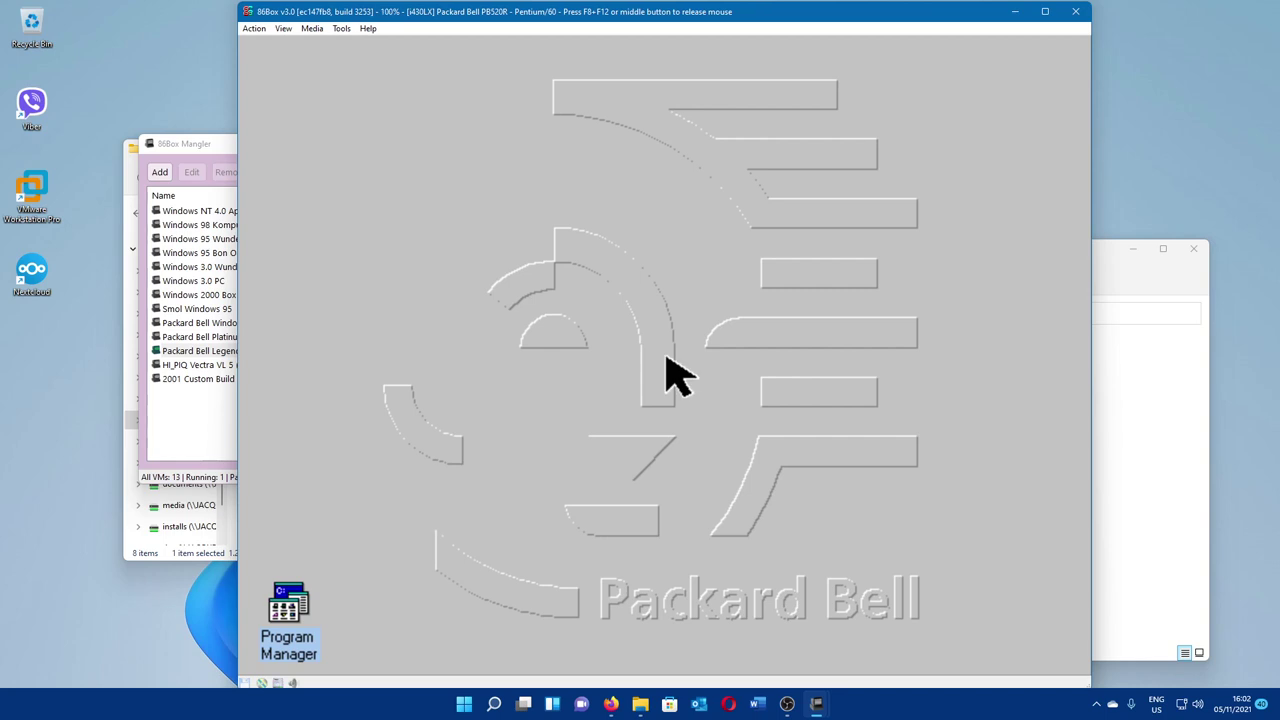
Step: Restore the minimized Program Manager and collapse the Packard Bell group window
click(306, 612)
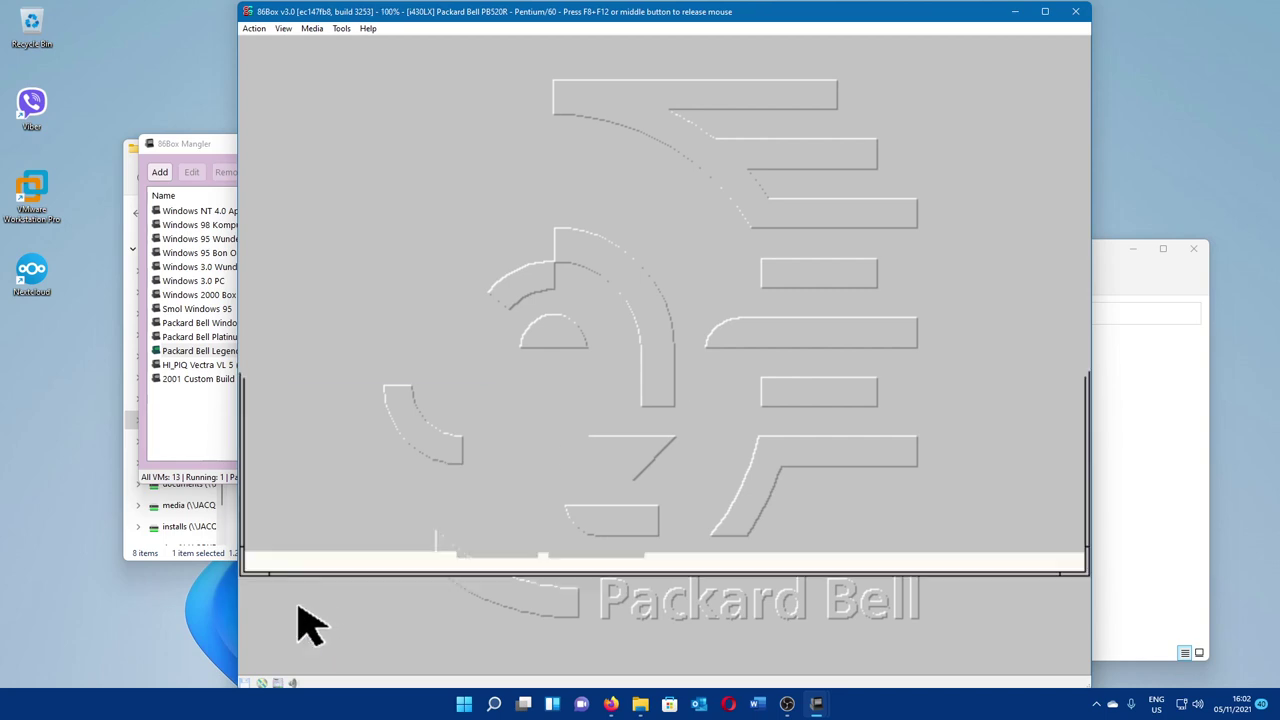
click(306, 612)
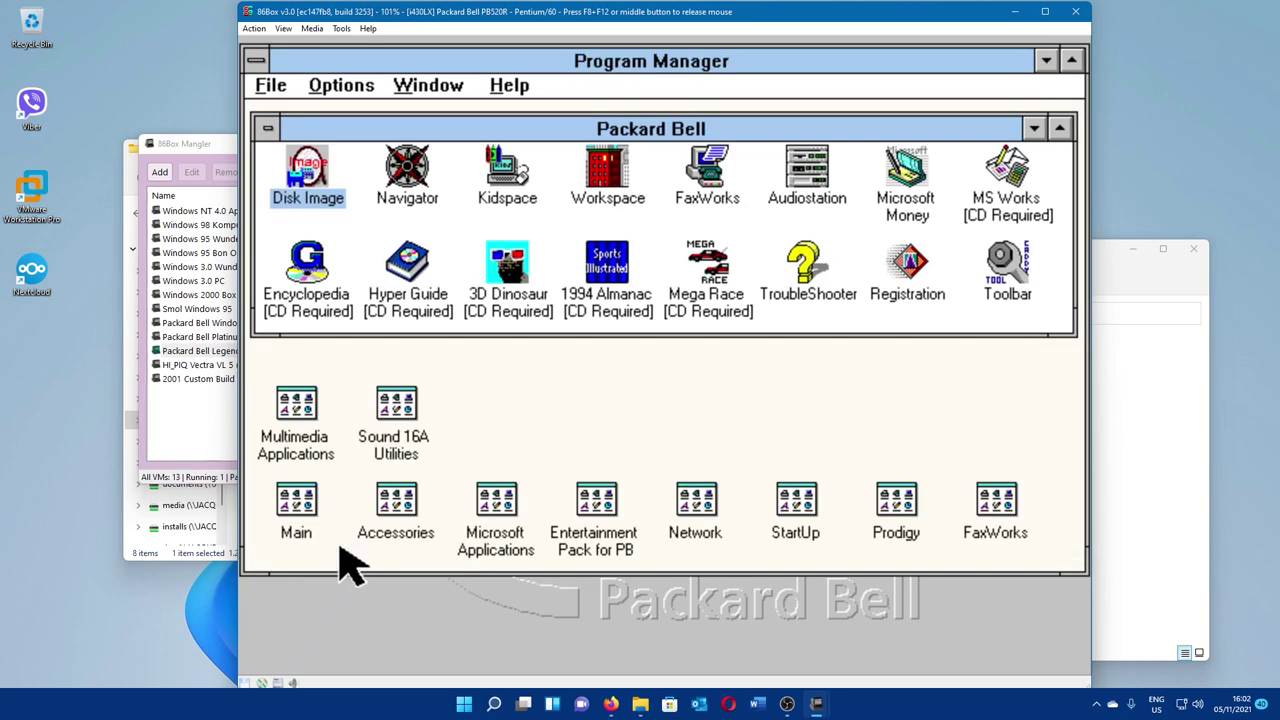
click(345, 86)
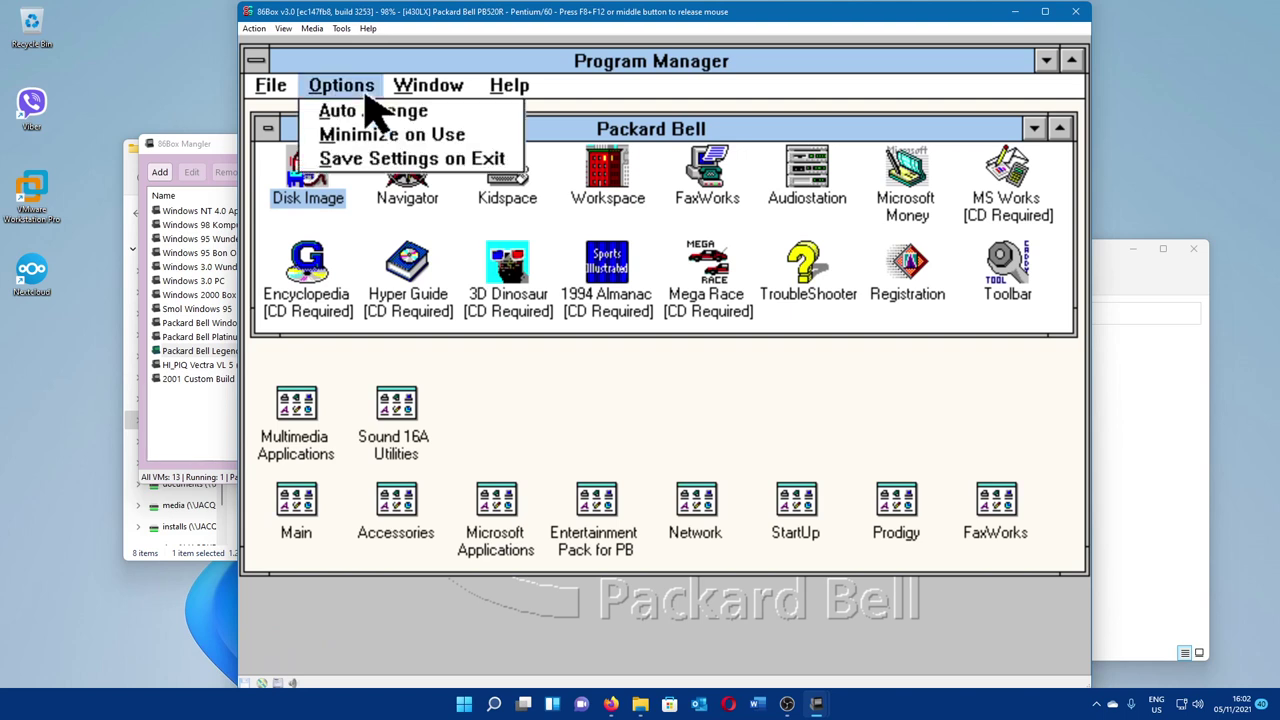
click(409, 182)
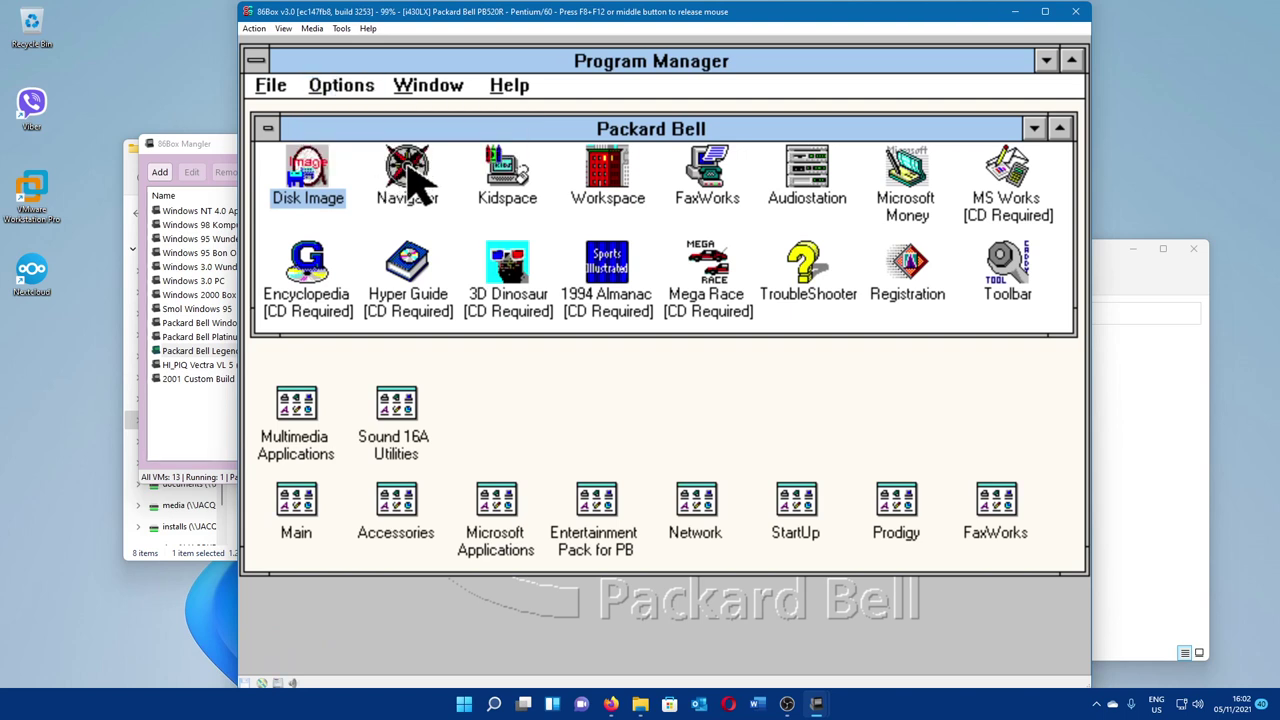
click(267, 130)
click(267, 130)
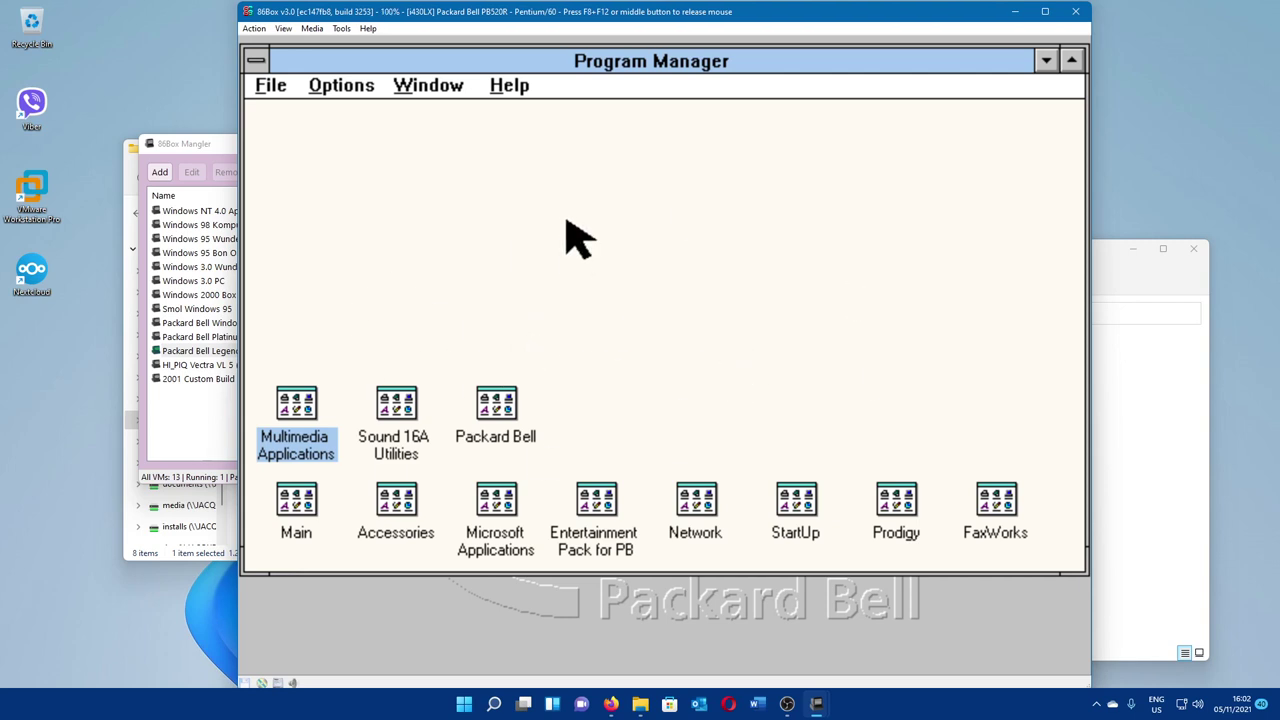
Step: Start File Manager from the Main group, view the contents of CD-ROM drive D:, and exit File Manager
click(438, 96)
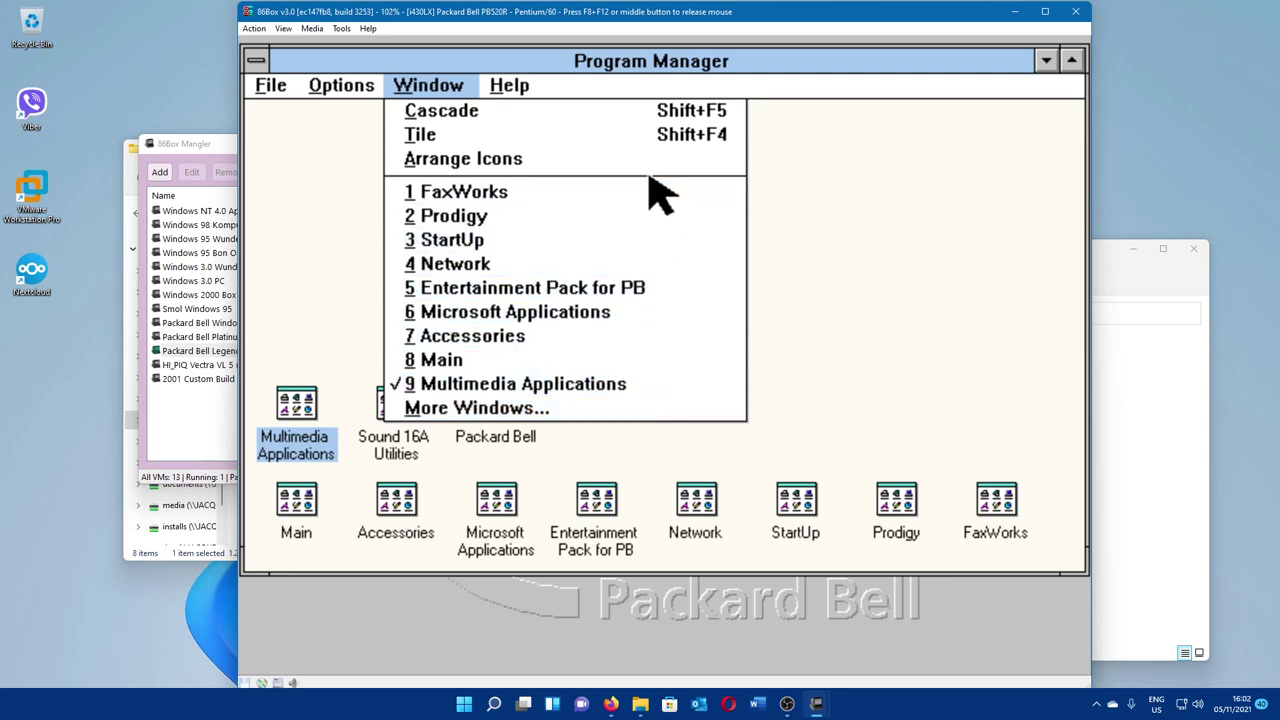
click(612, 360)
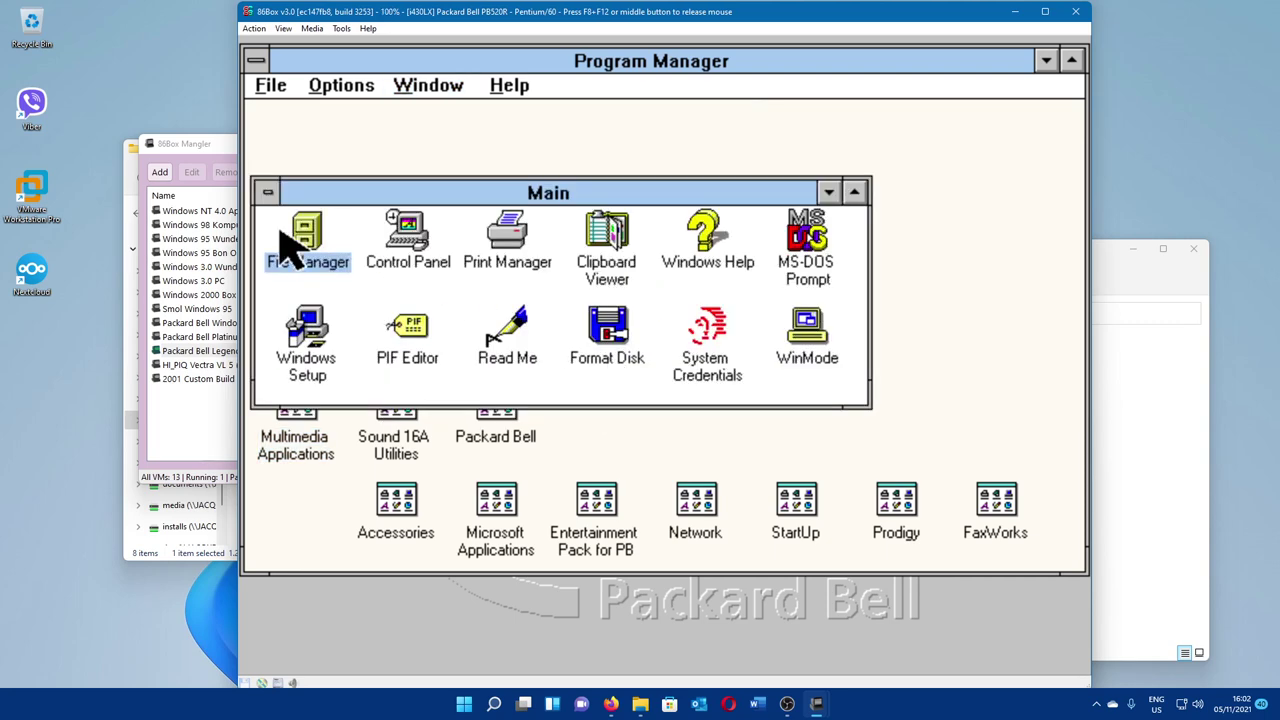
key(Return)
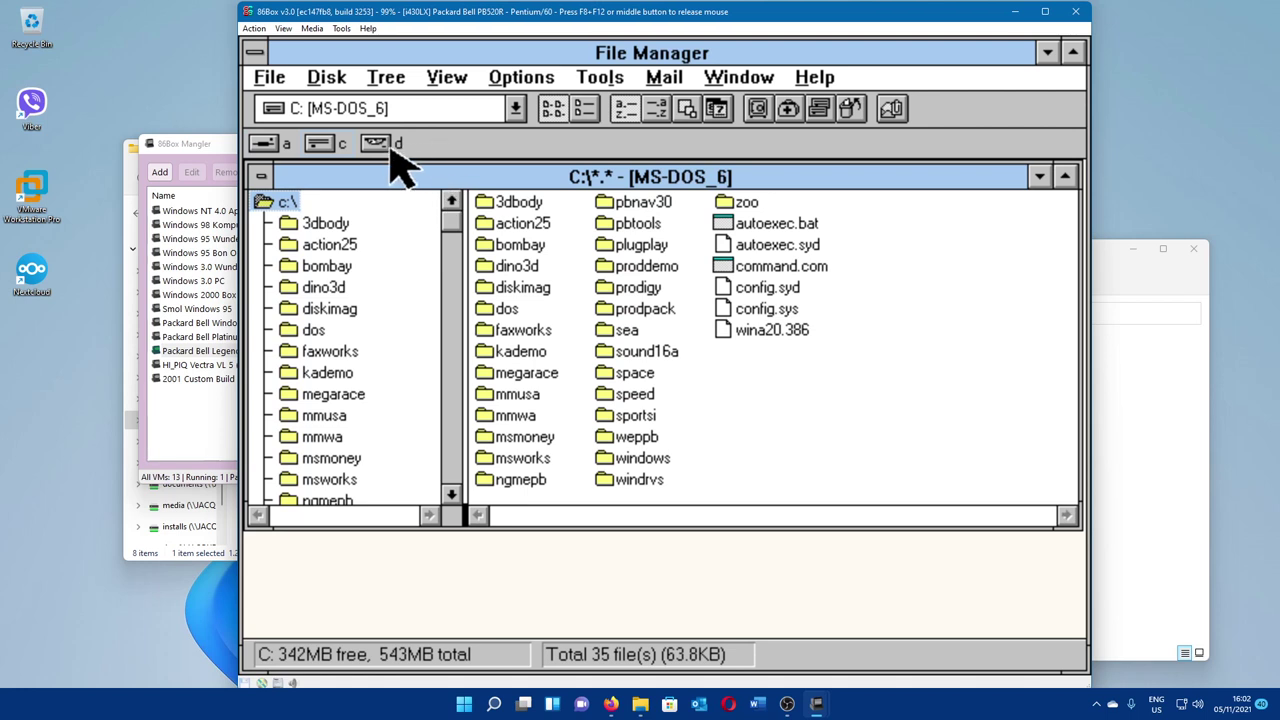
key(ctrl+d)
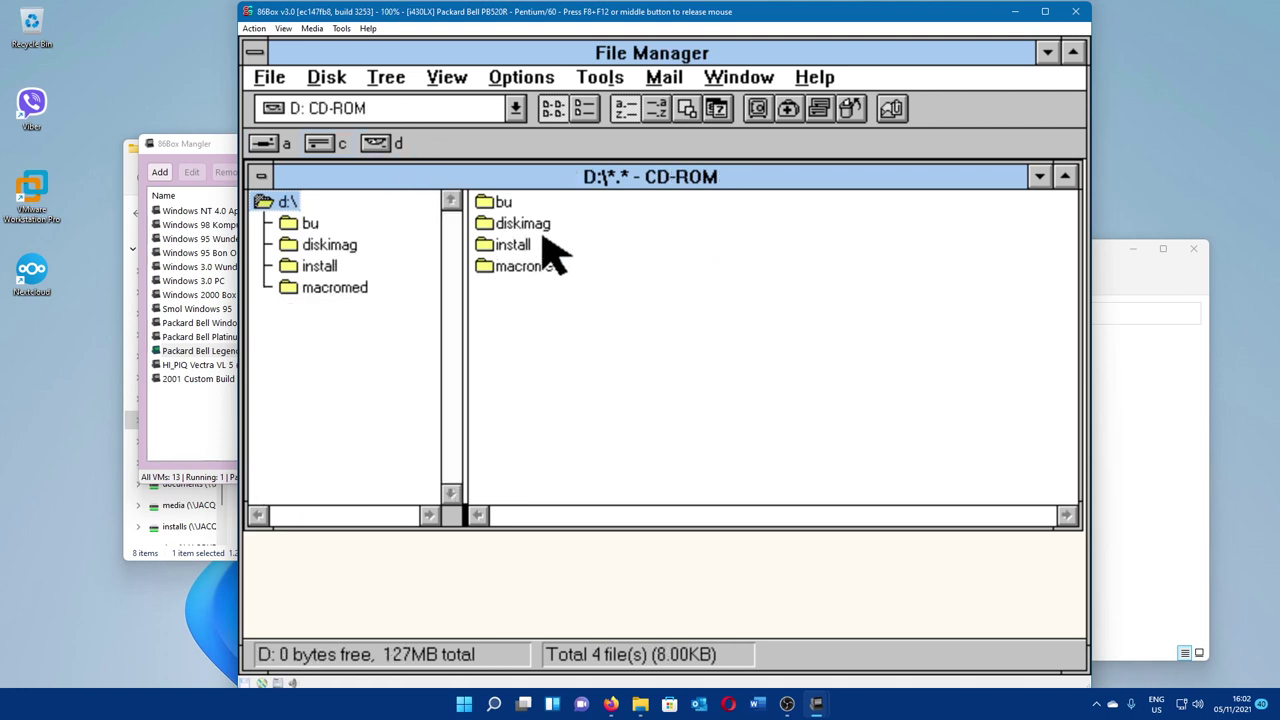
click(546, 244)
click(292, 82)
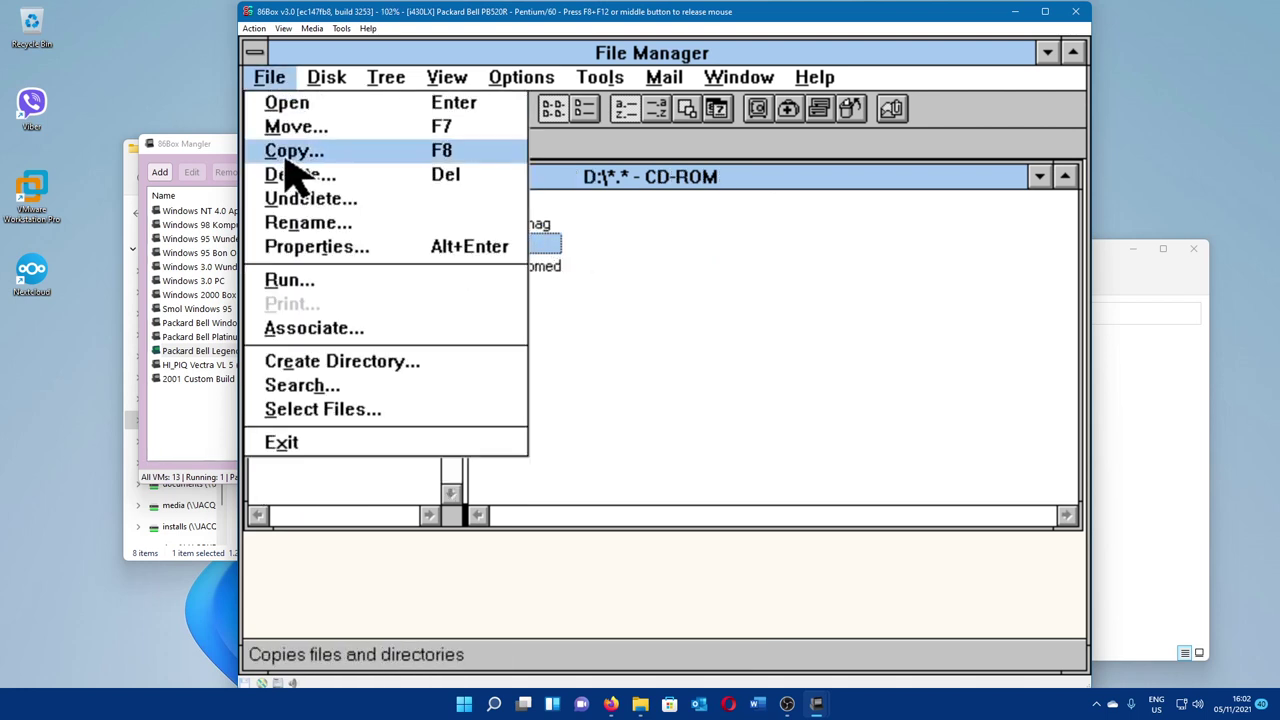
click(332, 442)
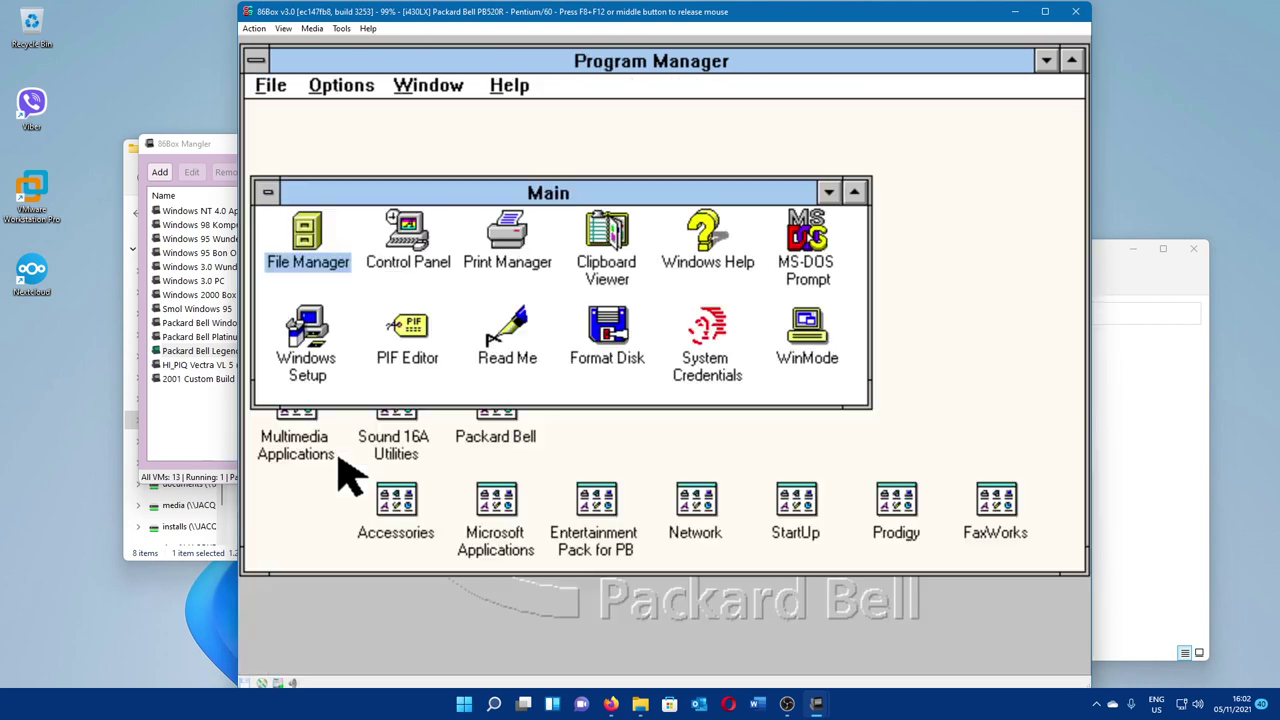
Step: Collapse the Main group, open the Accessories group, and start Media Player
double_click(267, 192)
click(448, 99)
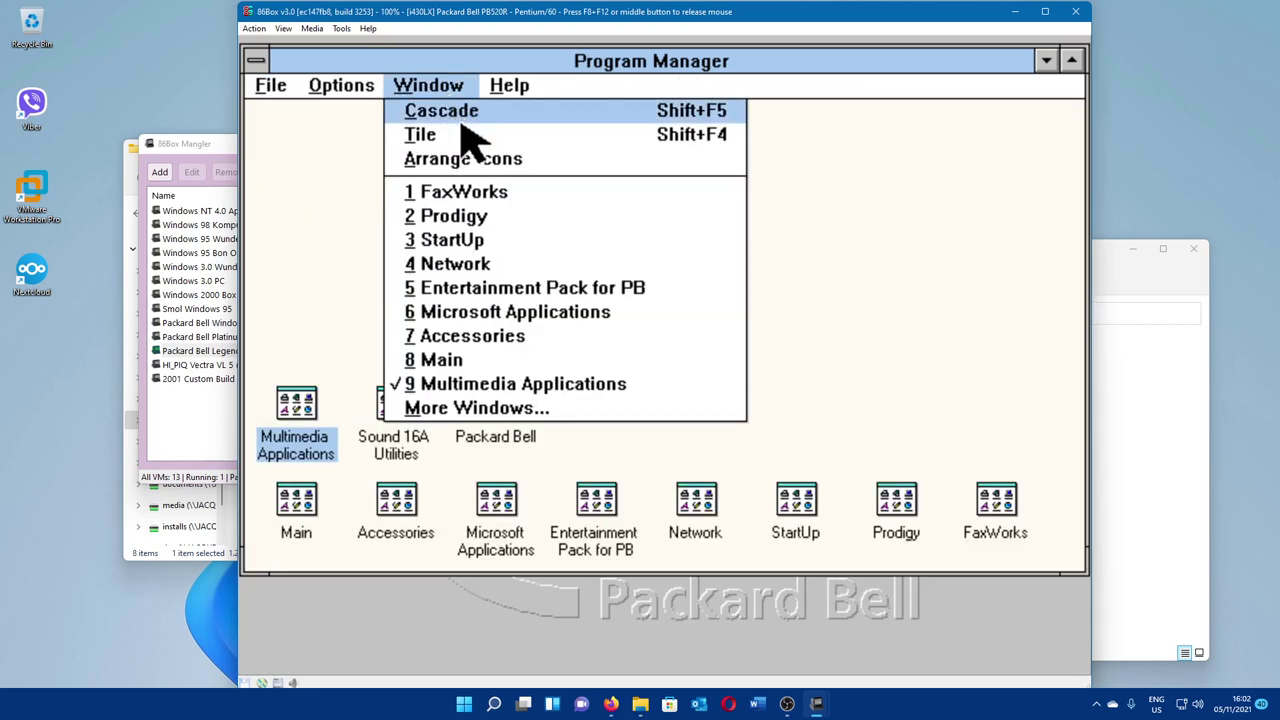
click(584, 334)
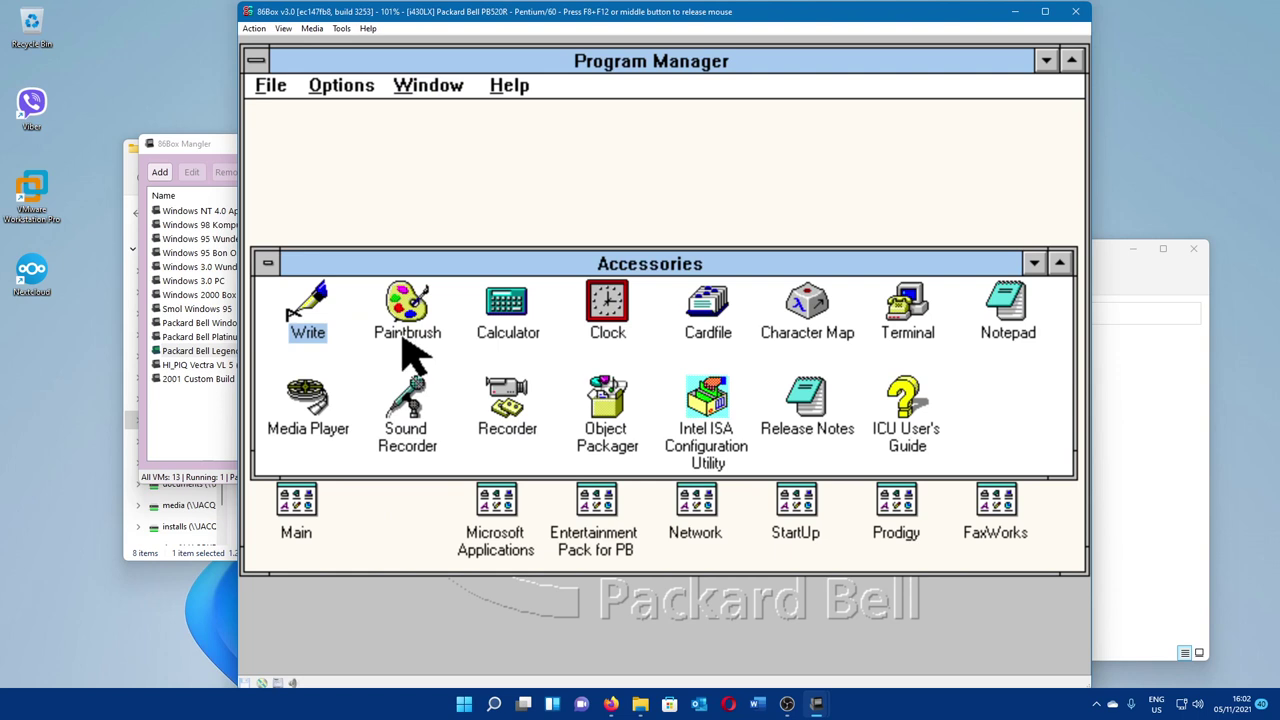
double_click(298, 408)
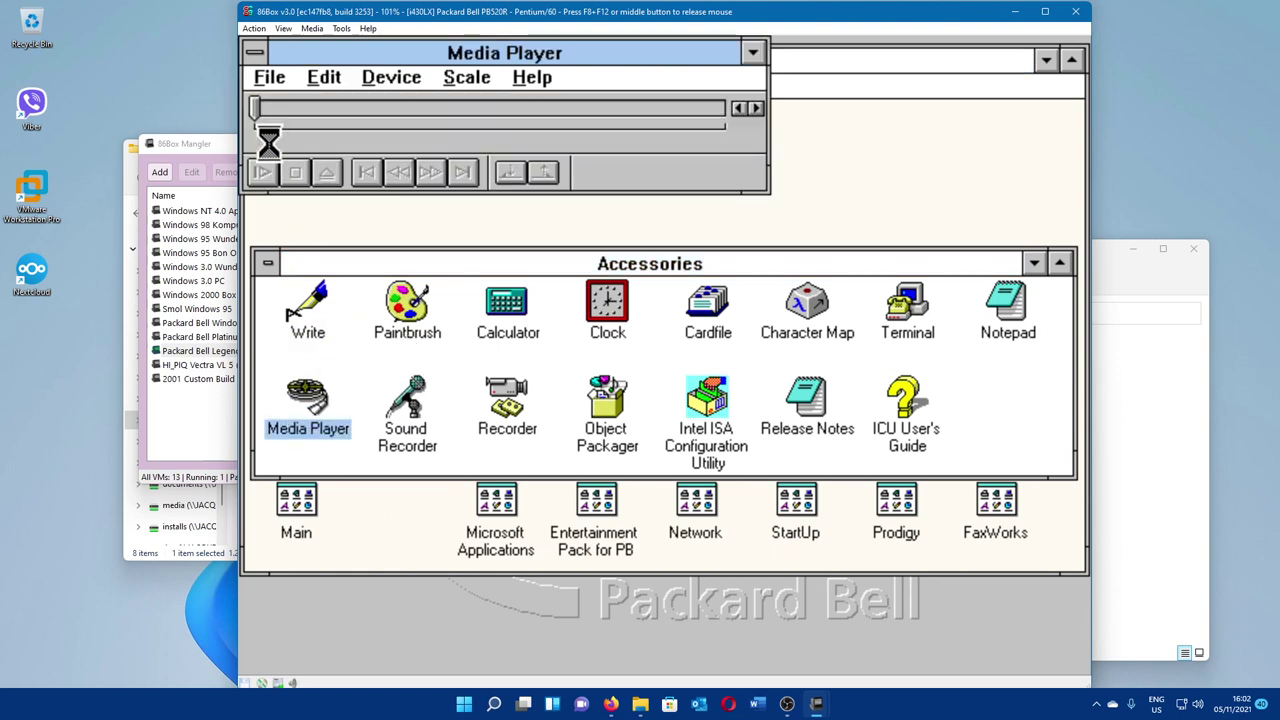
Step: Open canyon.mid from c:\windows in Media Player, listing only MIDI Sequencer files
click(268, 78)
click(285, 105)
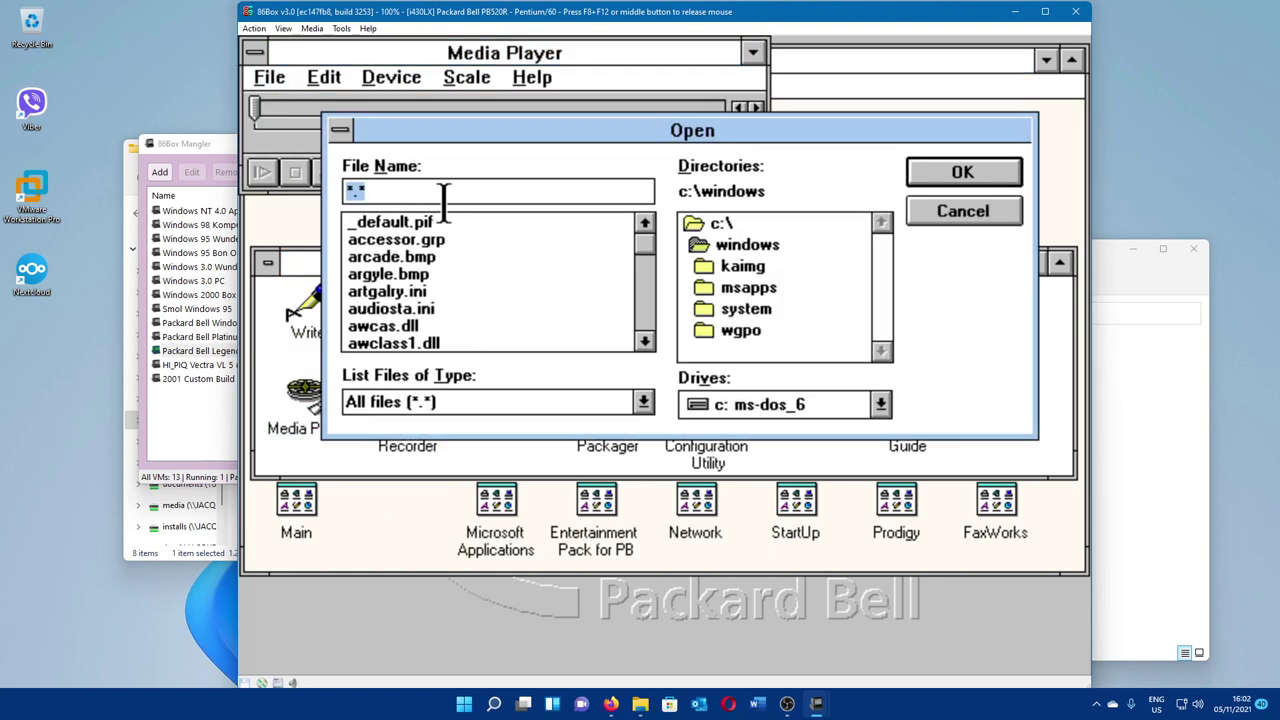
click(608, 403)
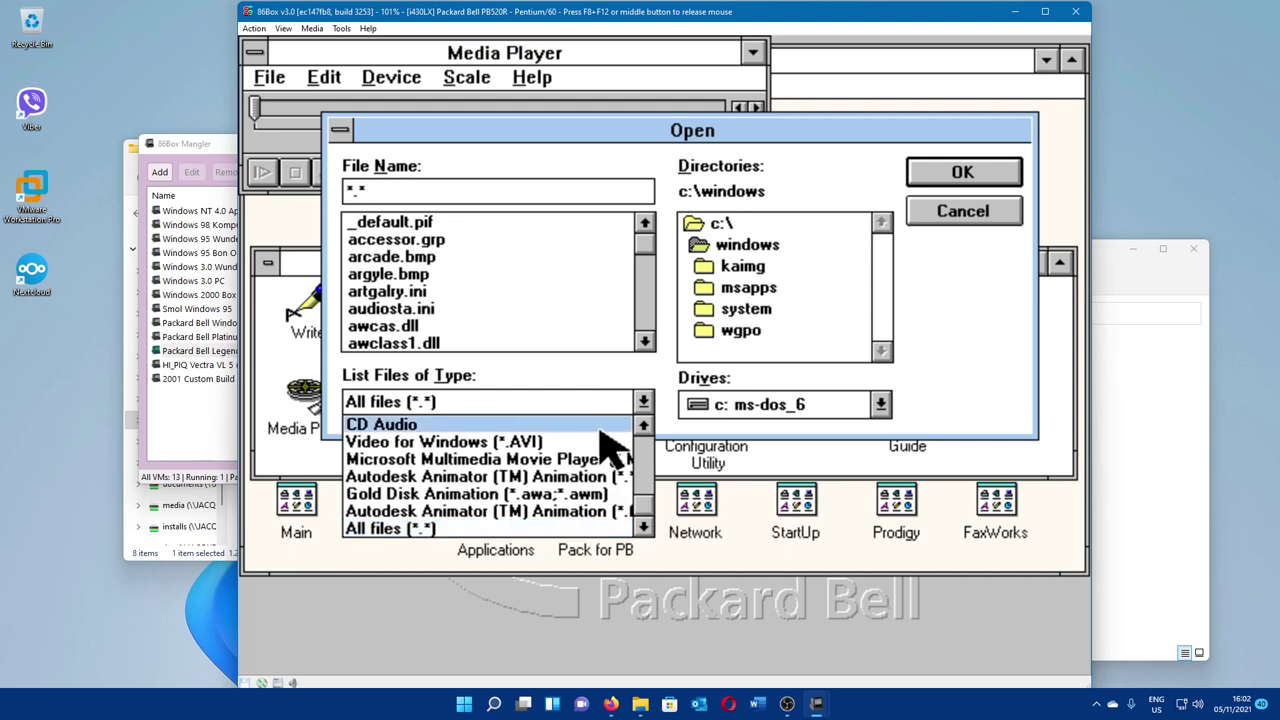
drag(641, 468, 565, 441)
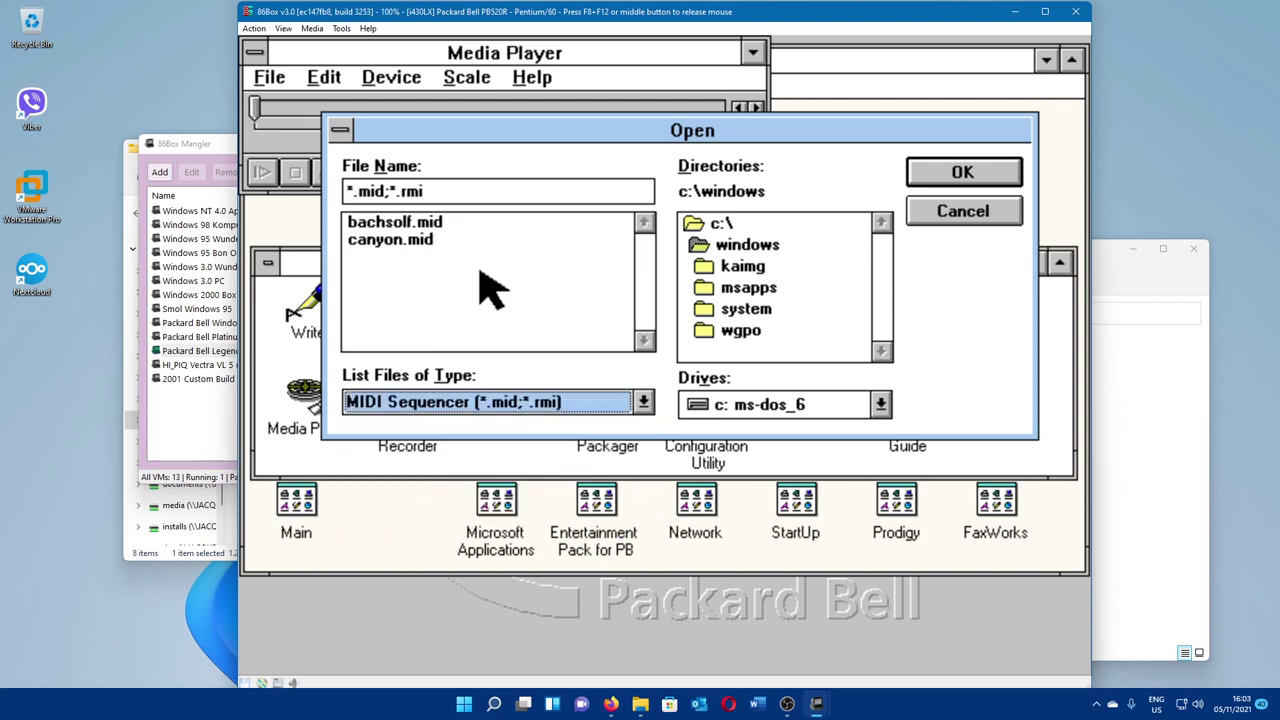
double_click(476, 243)
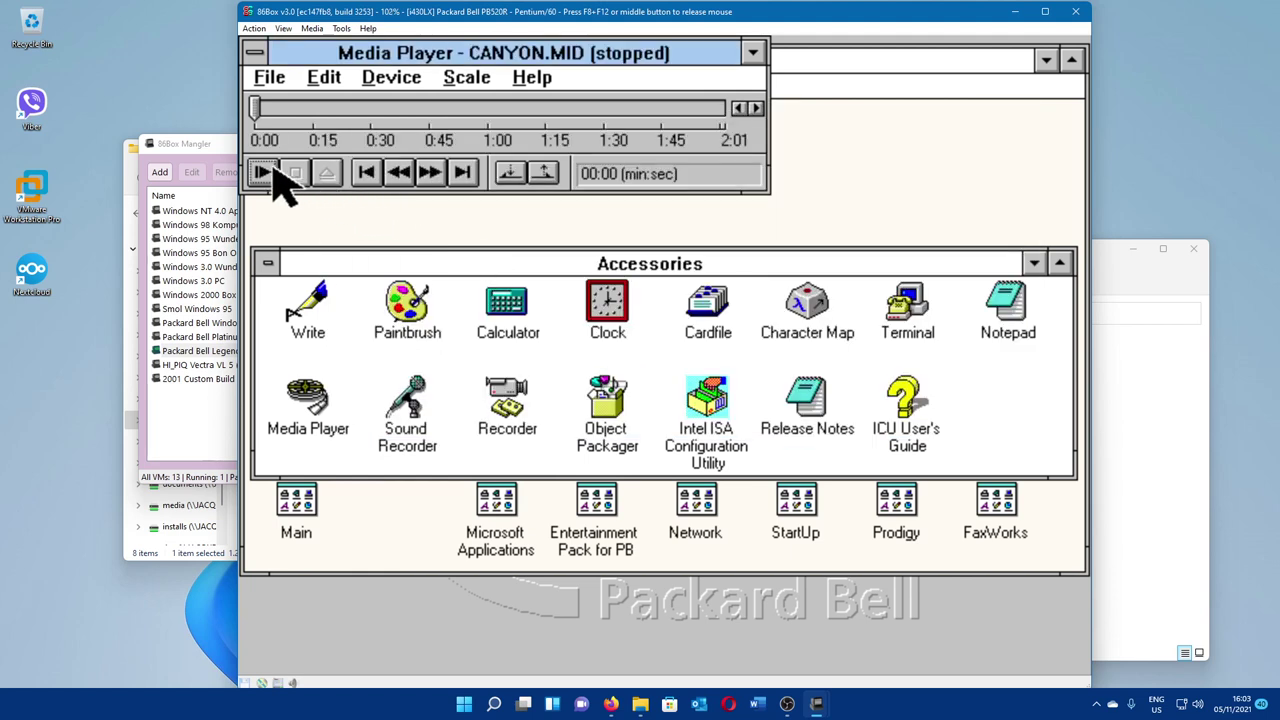
Step: Play CANYON.MID, skip ahead in the song, and exit Media Player
click(266, 172)
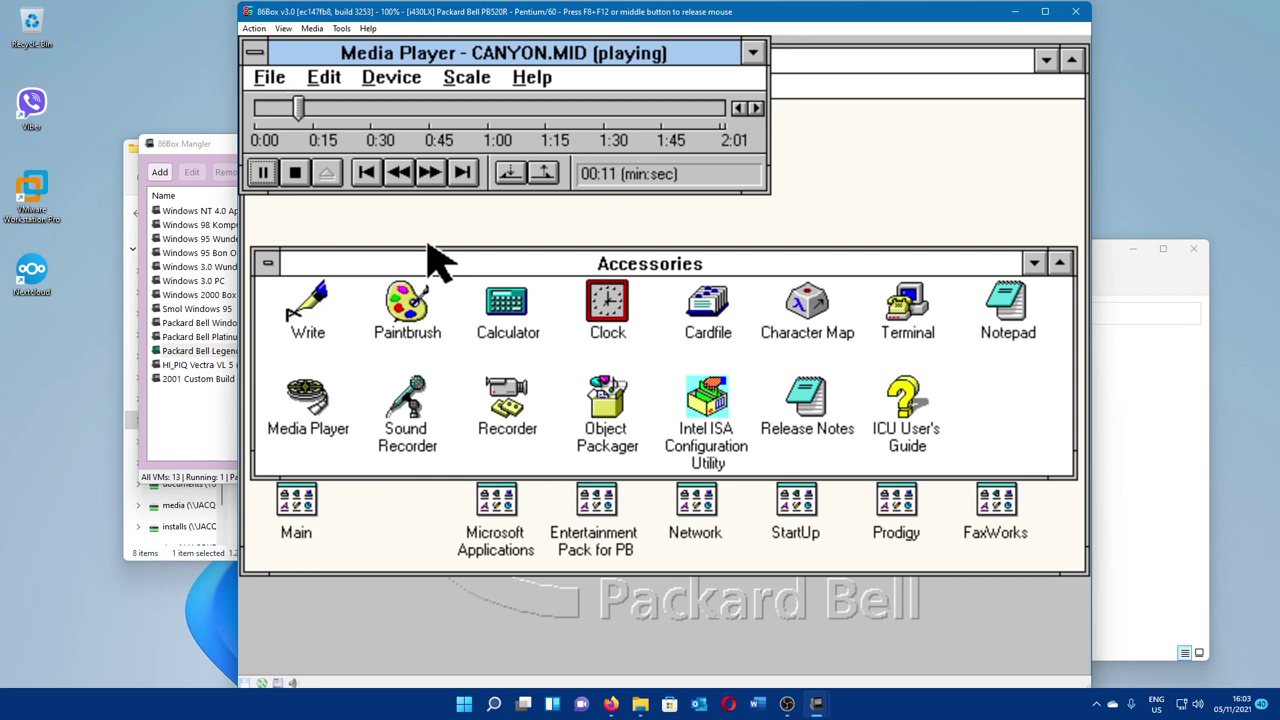
click(396, 108)
click(398, 108)
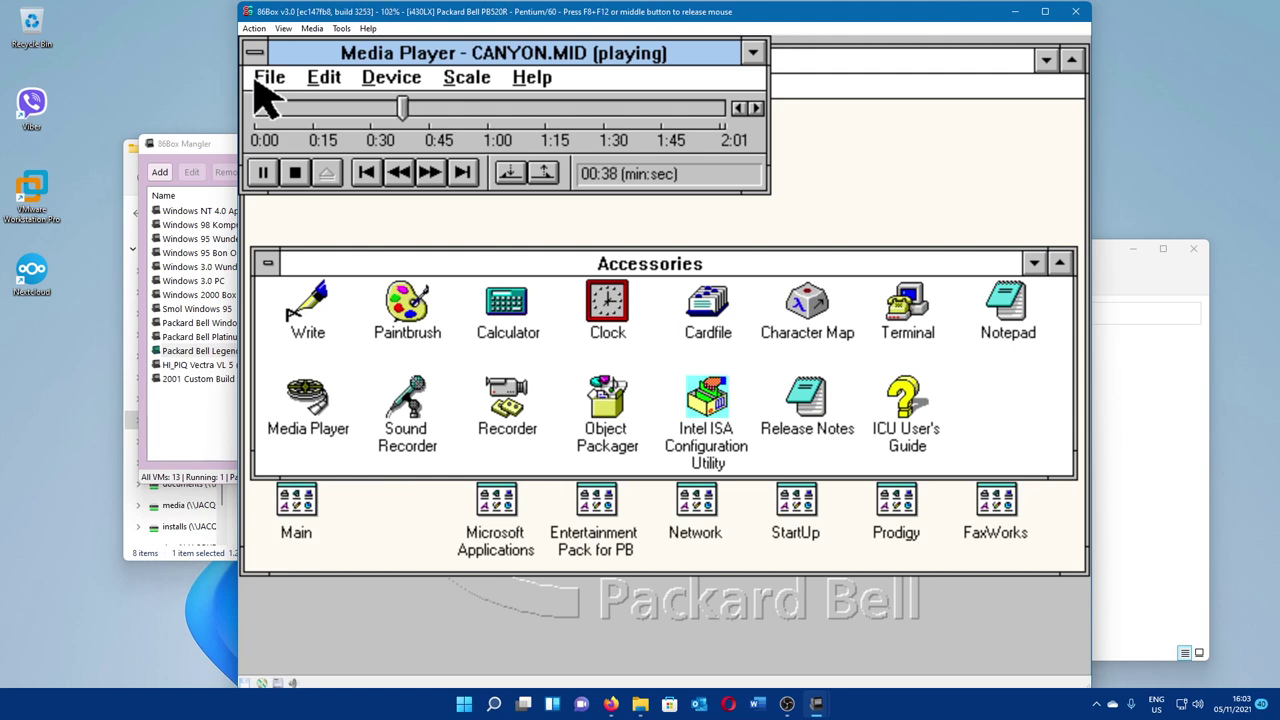
click(257, 83)
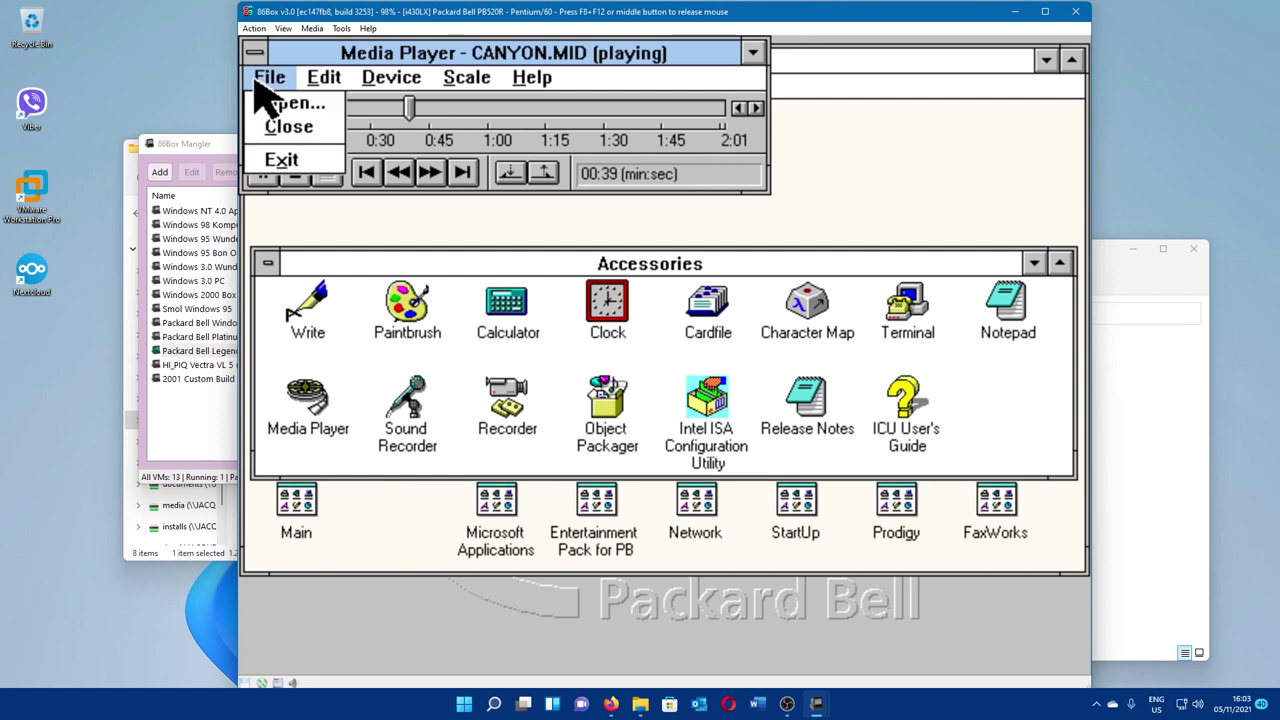
click(285, 162)
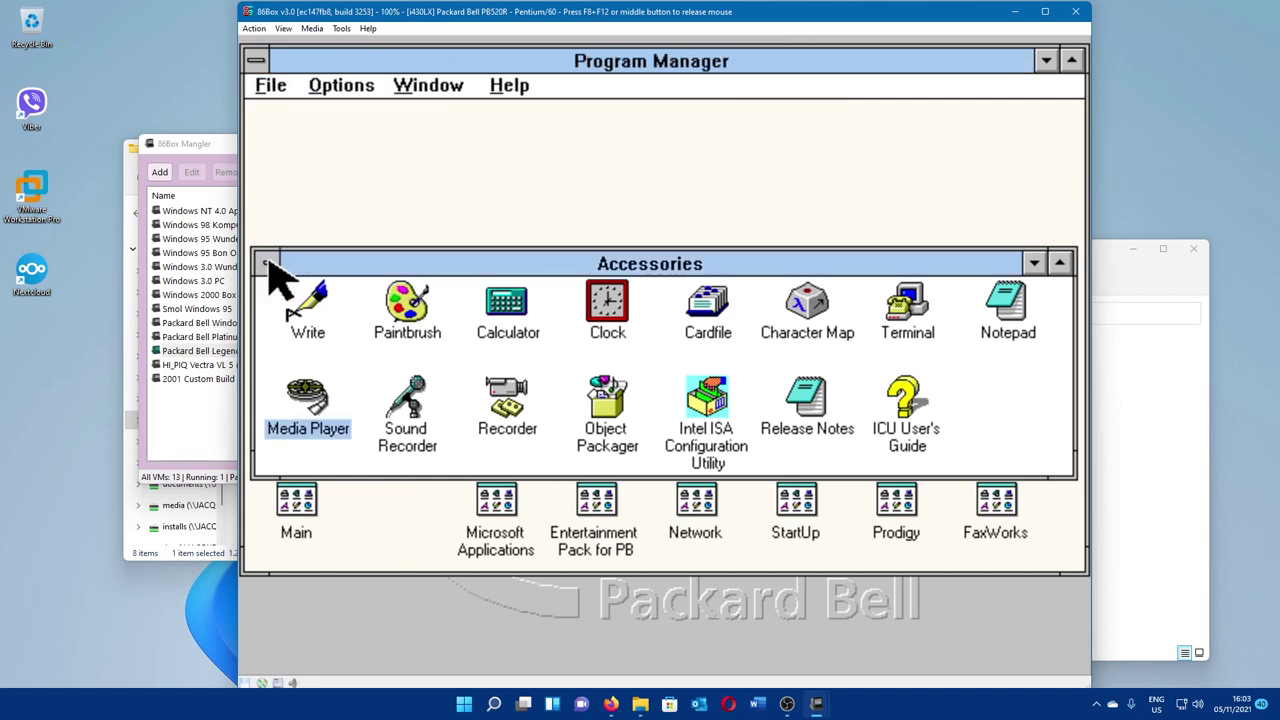
Step: Collapse the Accessories group and start Audiostation from the Sound 16A Utilities group
click(267, 263)
double_click(416, 448)
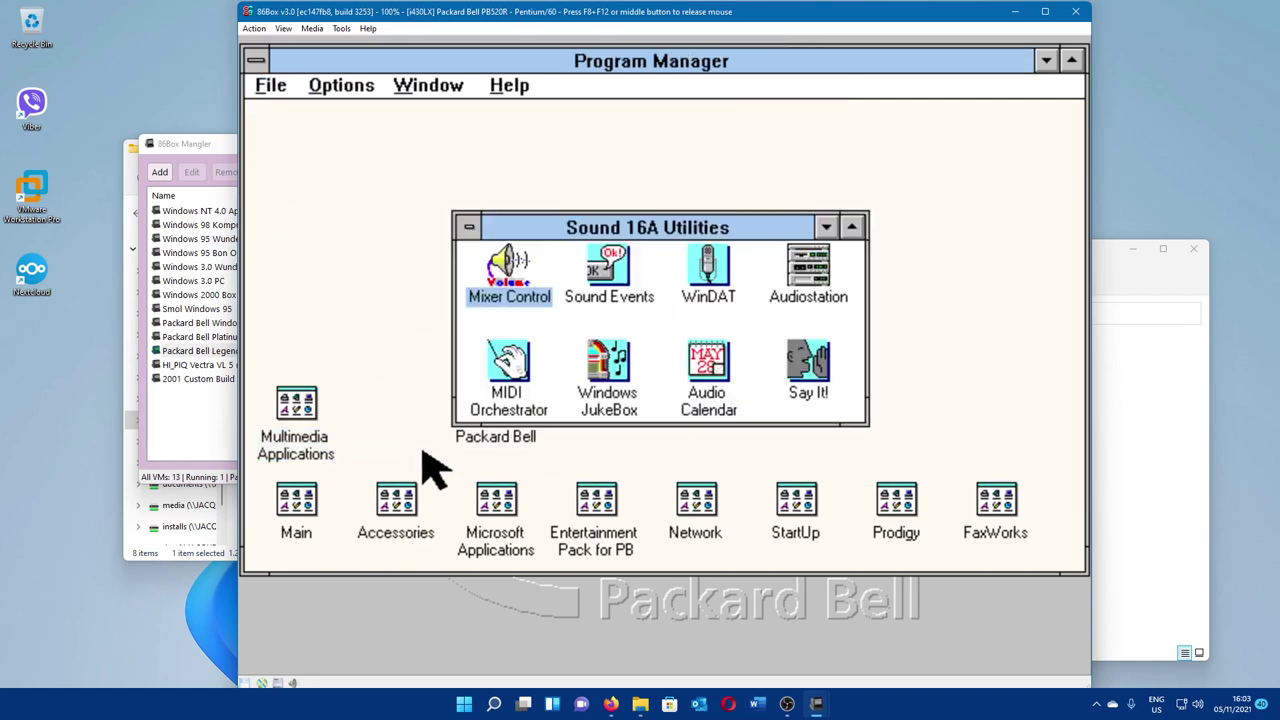
double_click(810, 285)
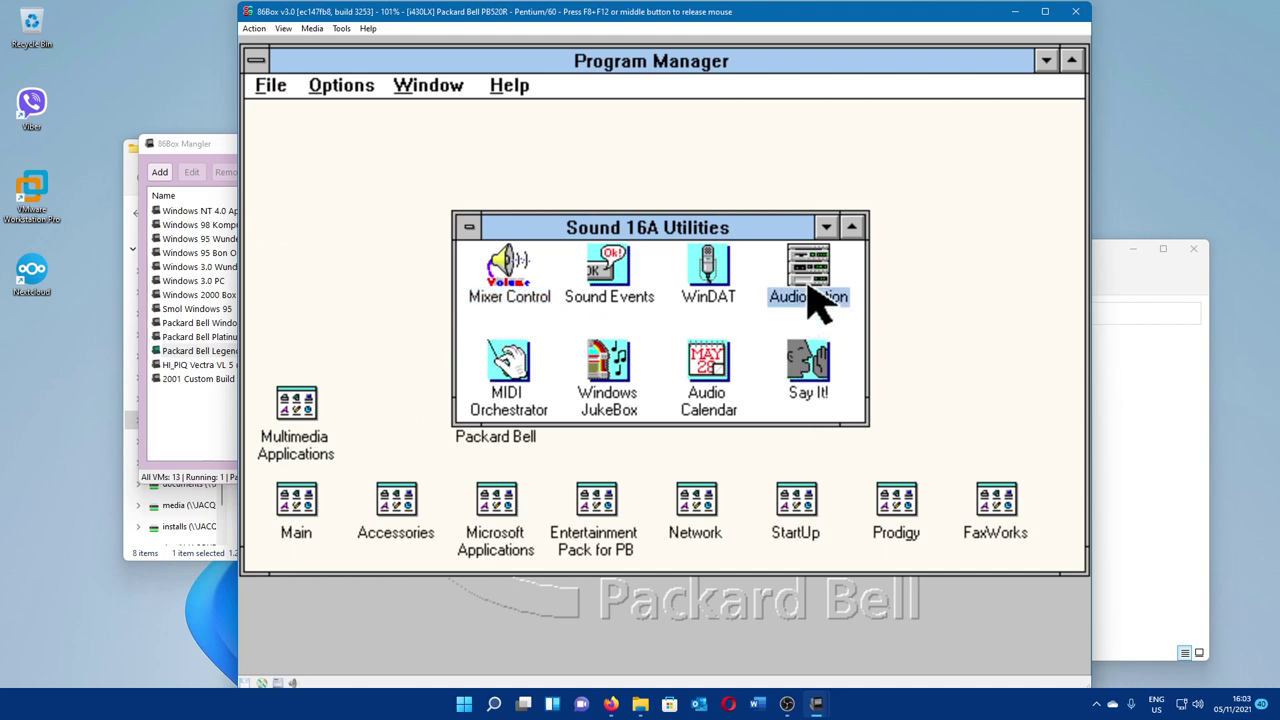
click(810, 430)
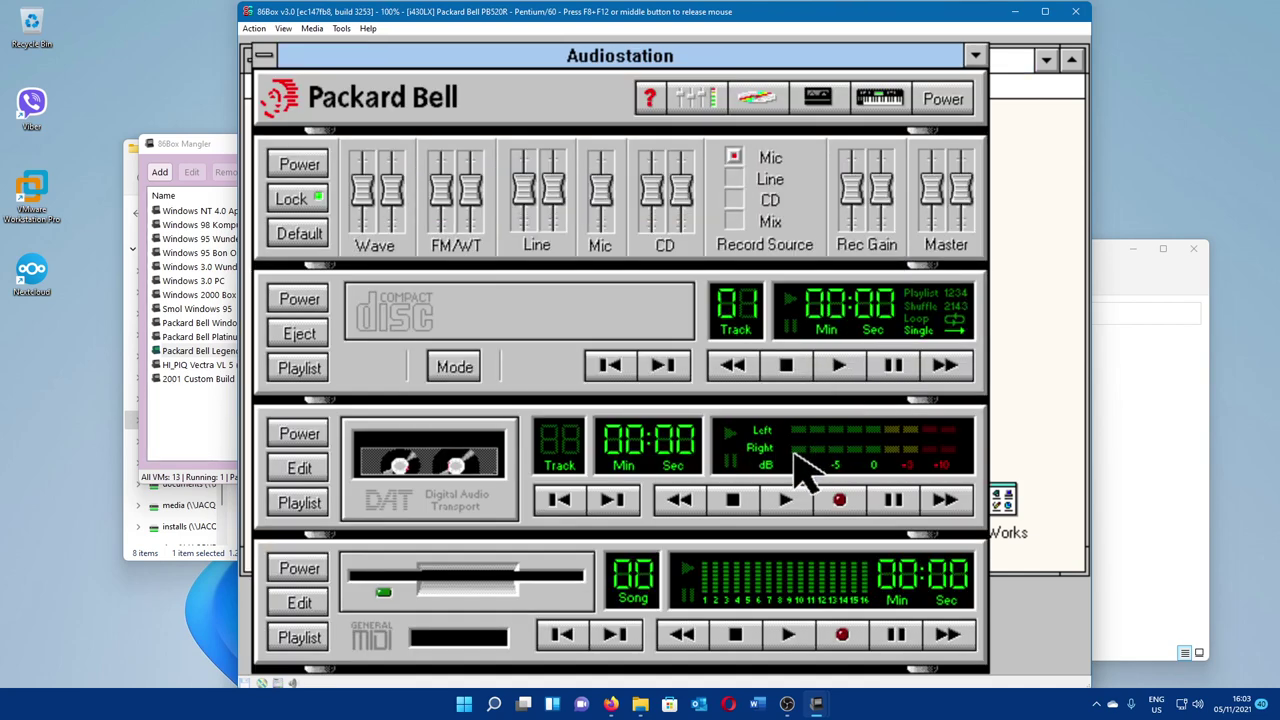
Step: Create a MIDI playlist from all songs in c:\sound16a\voyetra\songs and play it in Audiostation
click(795, 636)
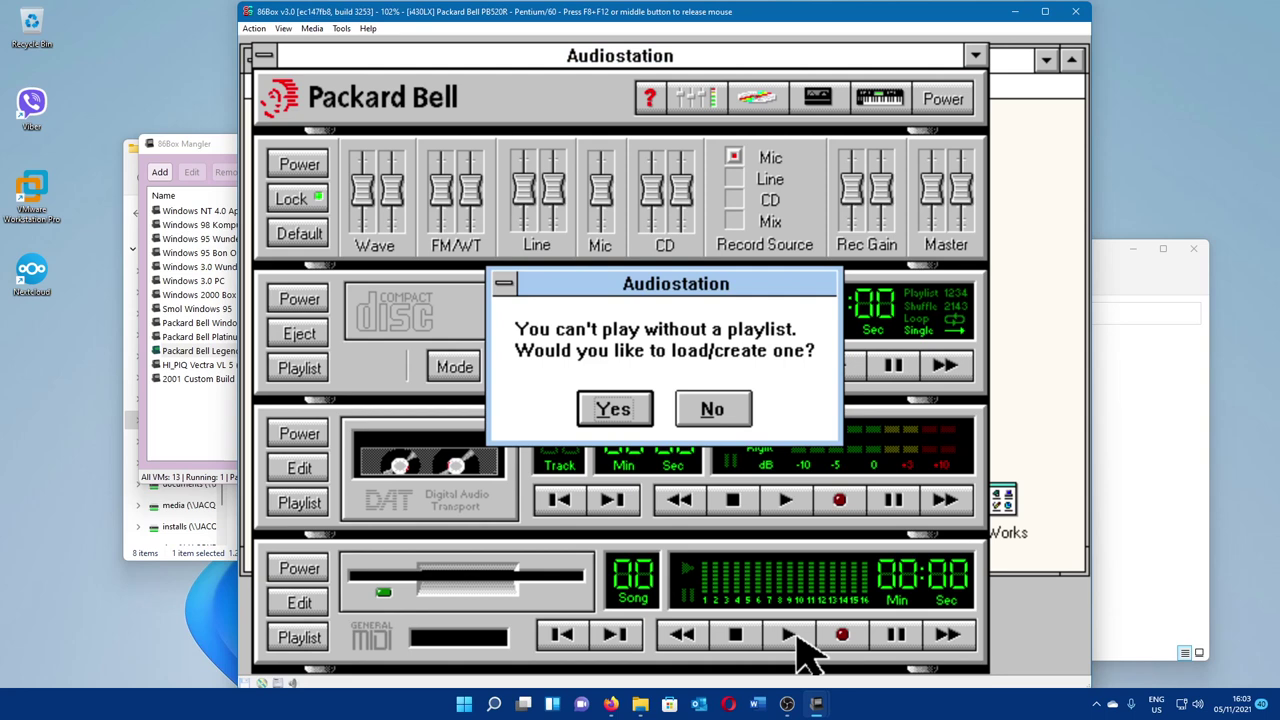
click(640, 410)
click(455, 195)
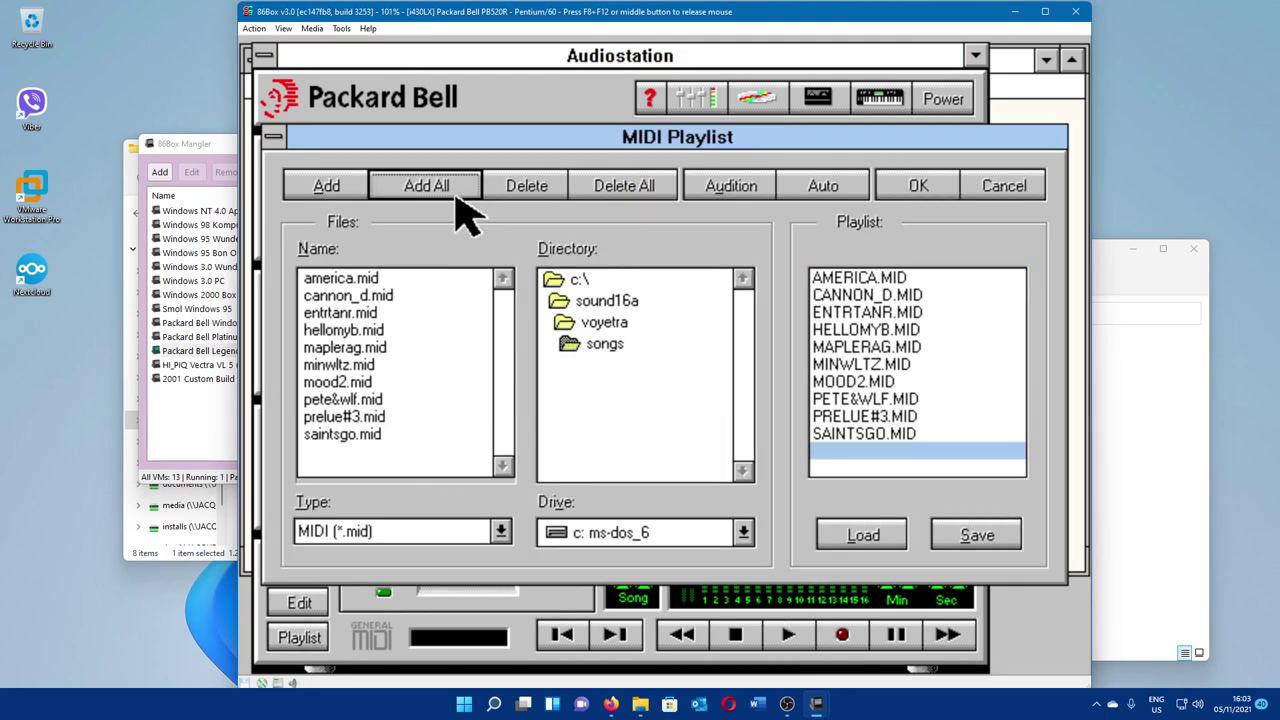
click(905, 185)
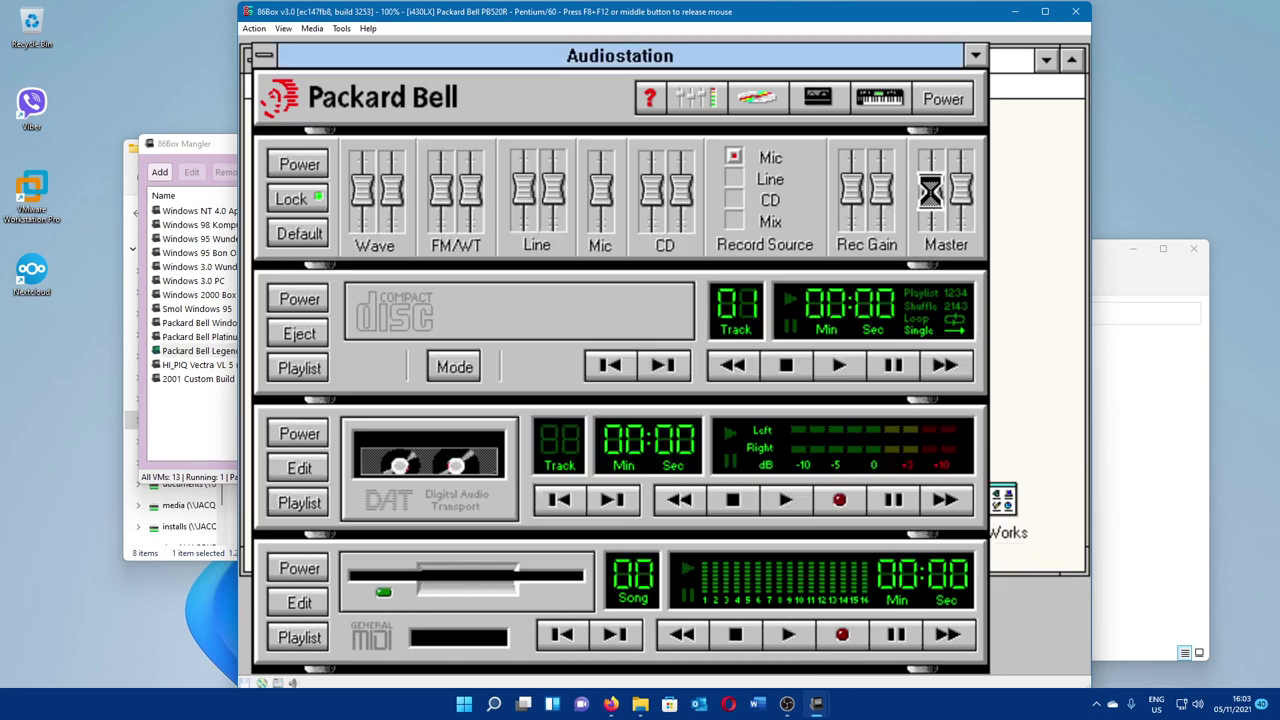
click(780, 640)
click(752, 645)
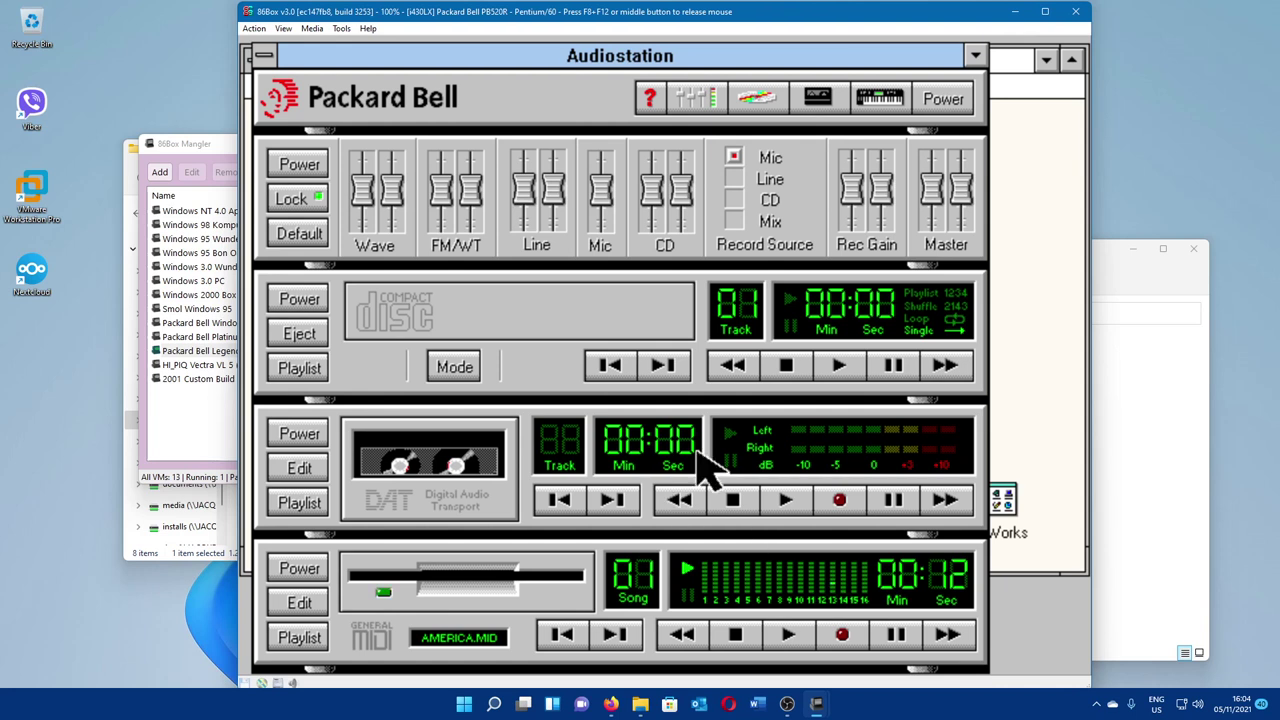
Step: Adjust the Master, FM/WT and Wave volume sliders in Audiostation and stop the MIDI song
mouse_move(950, 193)
mouse_down()
mouse_move(953, 213)
mouse_move(960, 189)
mouse_up()
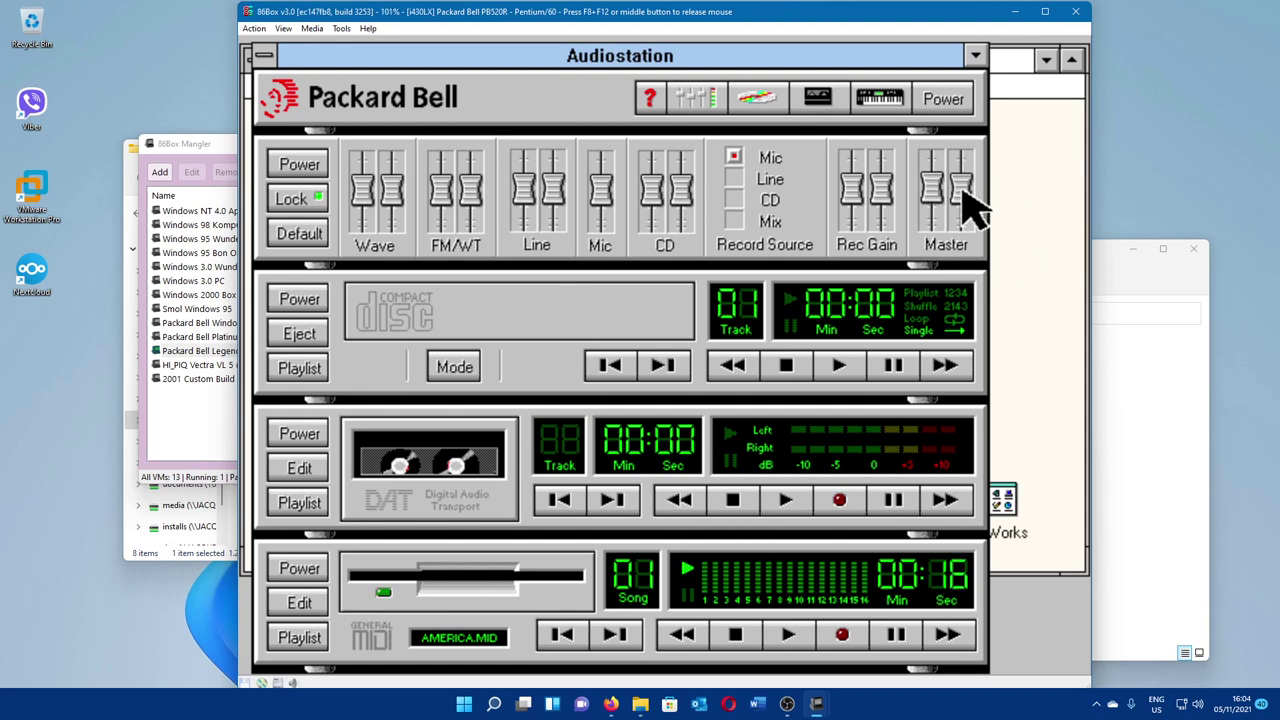
mouse_move(457, 200)
mouse_down()
mouse_move(455, 225)
mouse_move(469, 206)
mouse_up()
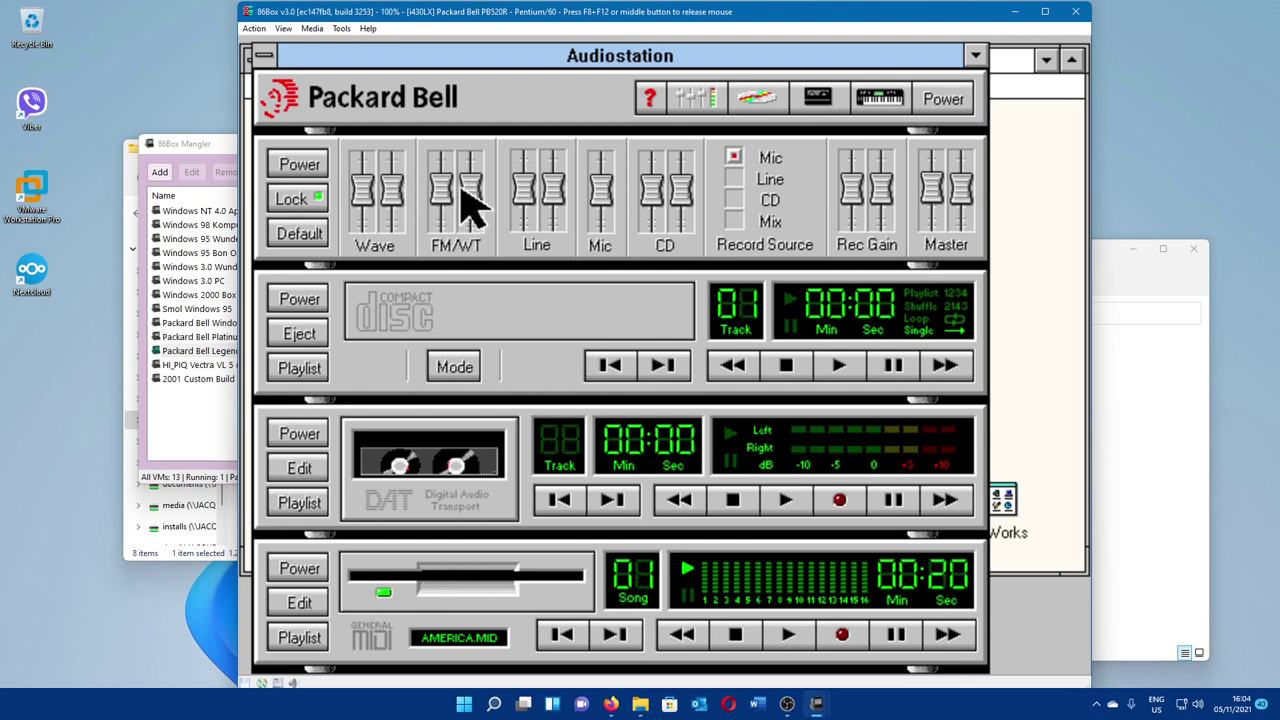
mouse_move(380, 206)
mouse_down()
mouse_move(390, 212)
mouse_move(391, 186)
mouse_up()
click(745, 620)
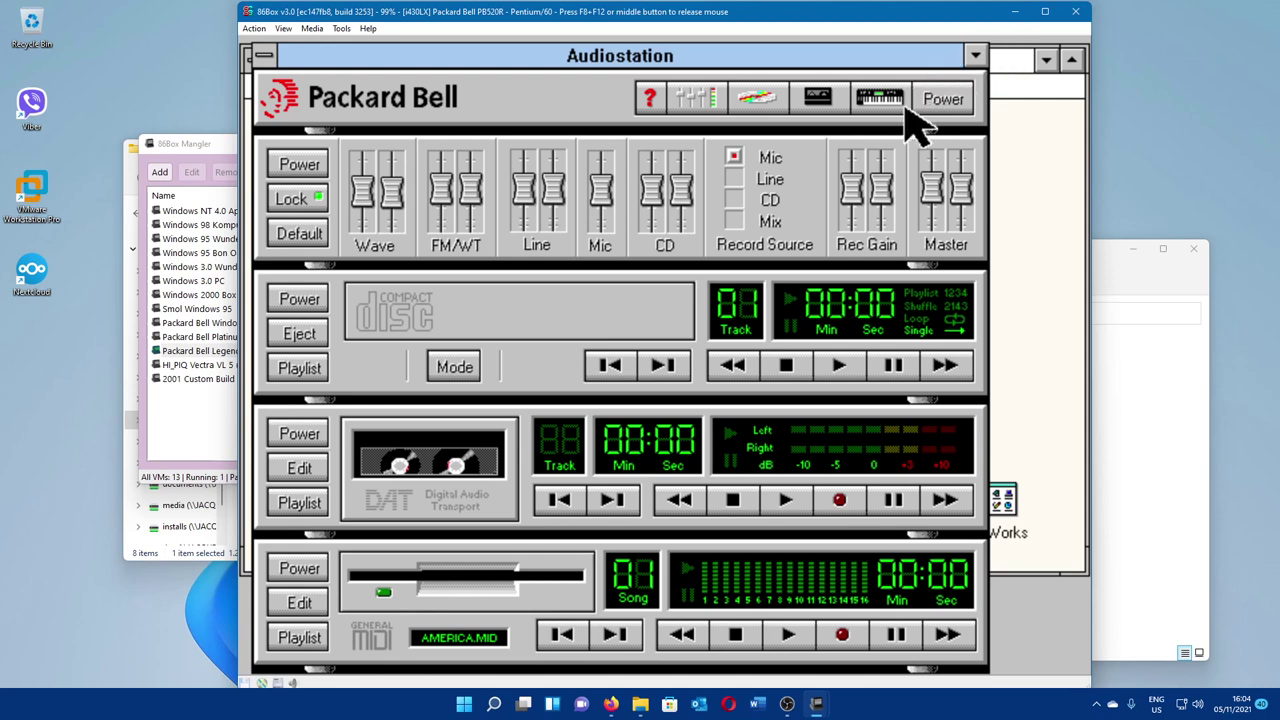
Step: Exit Audiostation without saving the MIDI playlist and collapse the Sound 16A Utilities group
click(940, 104)
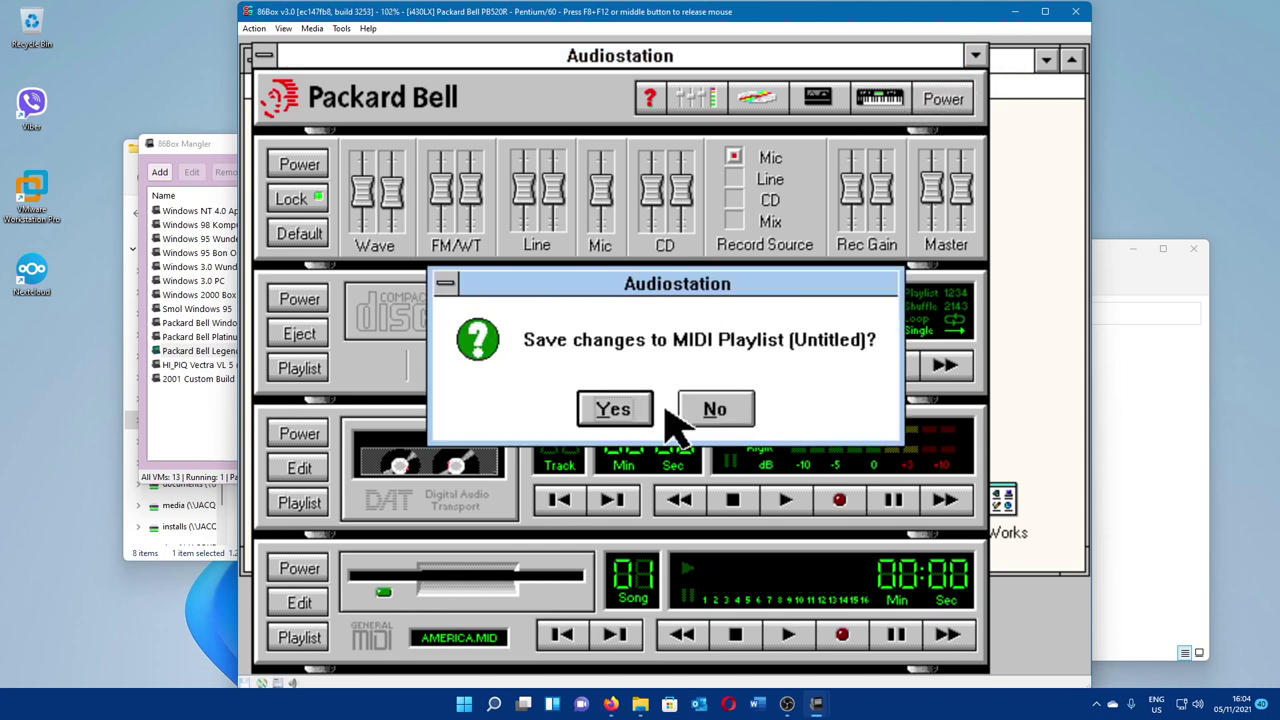
click(728, 410)
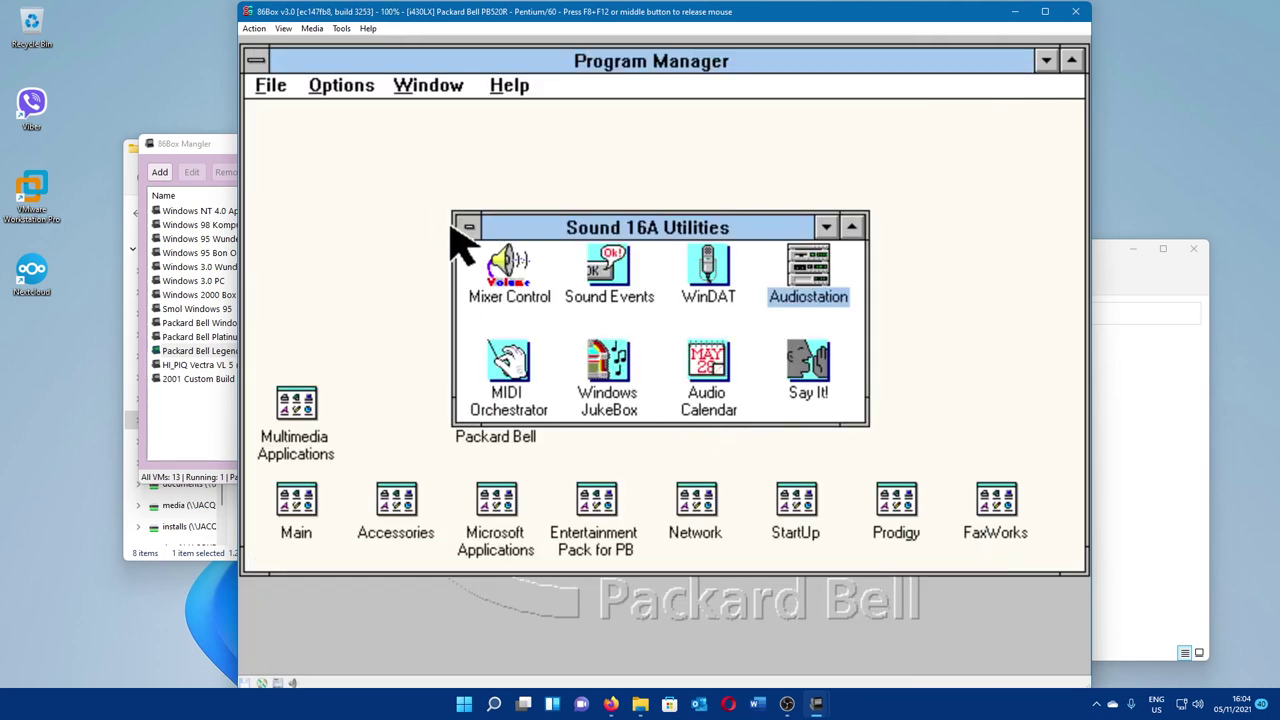
double_click(470, 229)
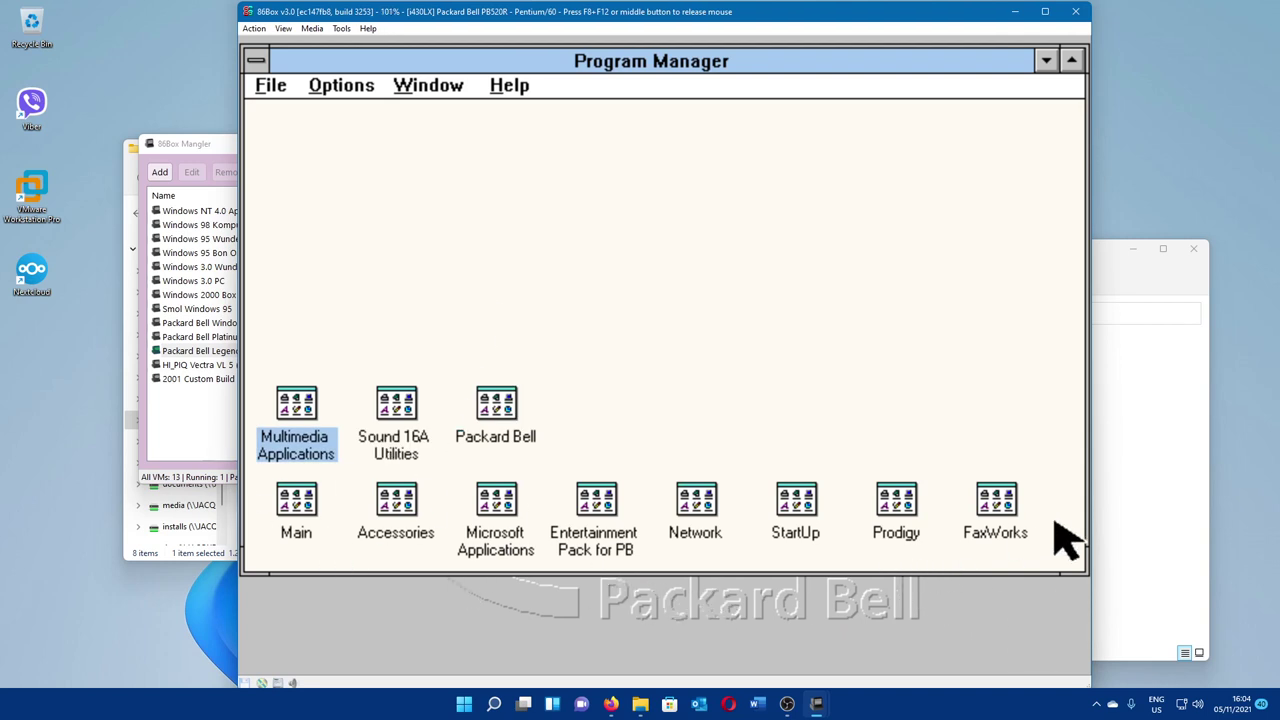
Step: Start MS Works from the Microsoft Applications group, skip its welcome screen, and open a blank word processor document without Cue Cards
double_click(520, 540)
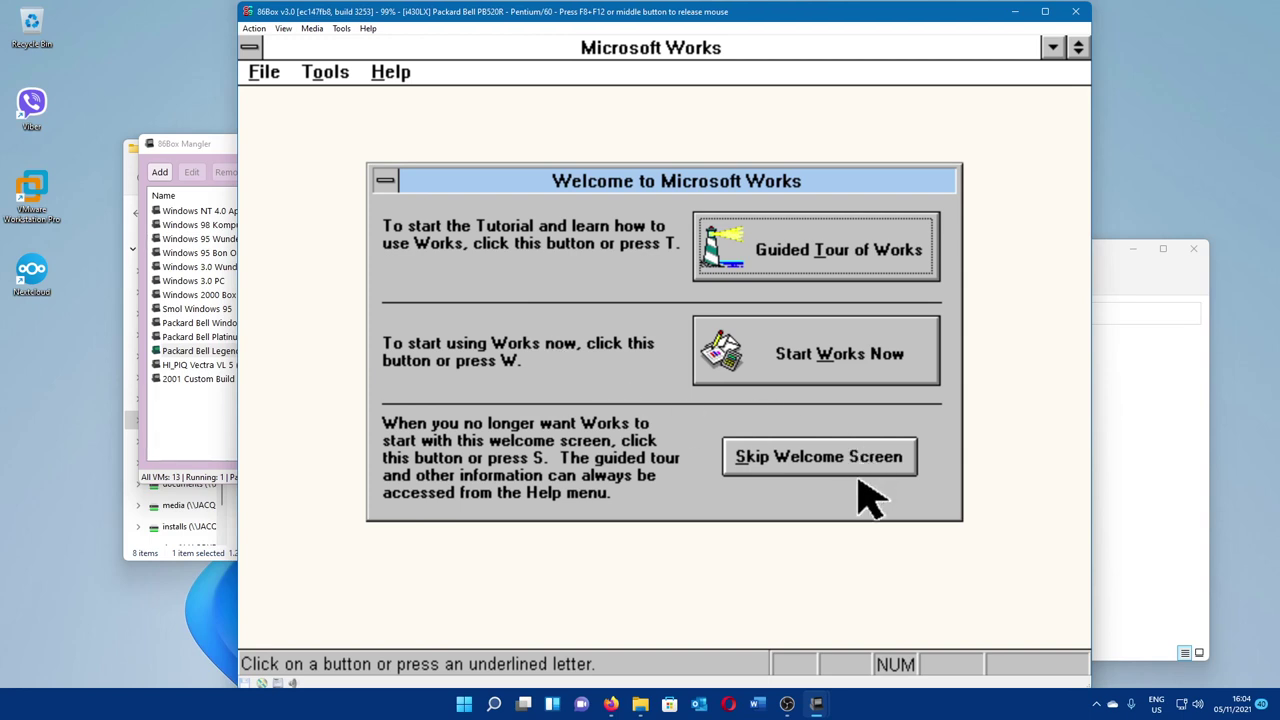
click(858, 472)
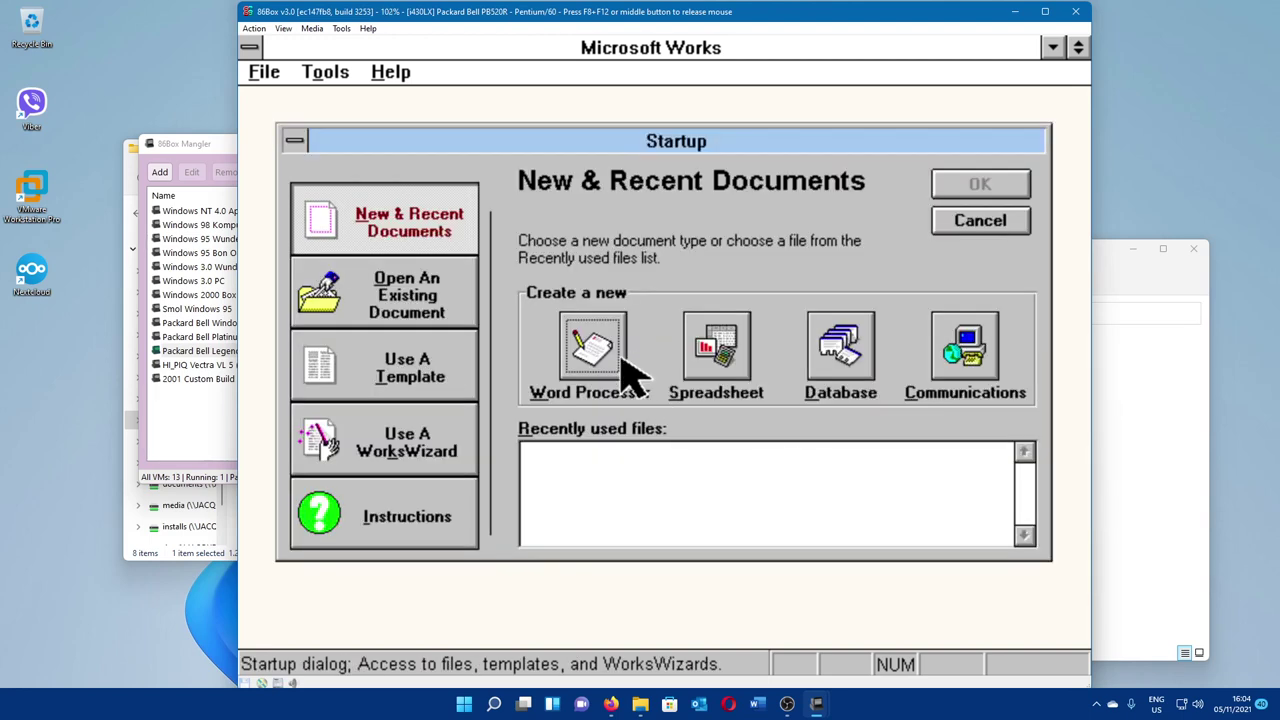
double_click(622, 372)
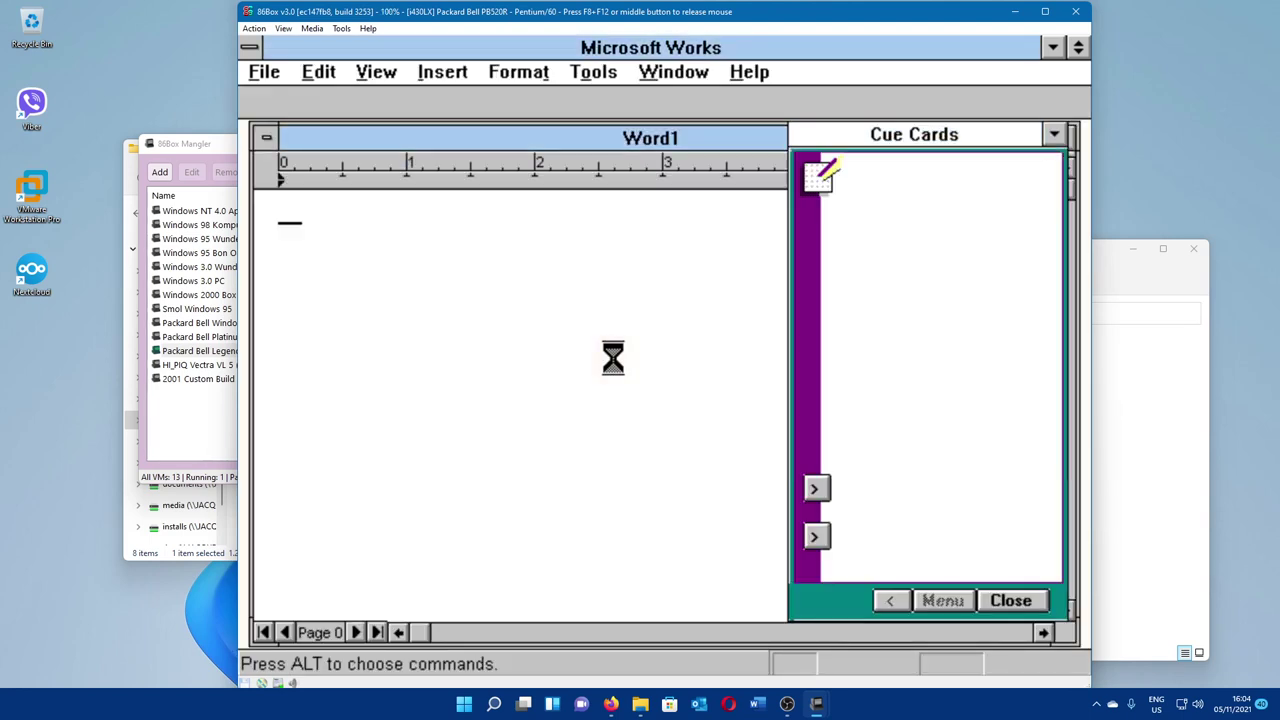
click(1012, 602)
click(1010, 602)
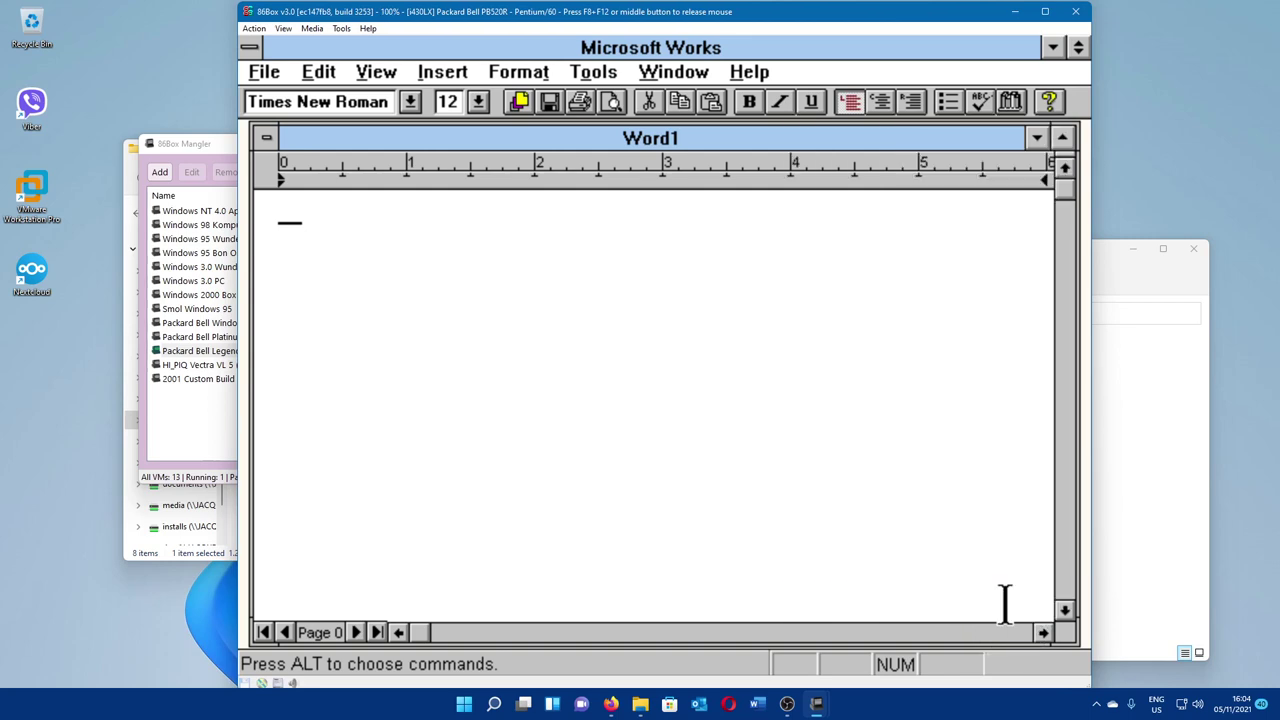
Step: Exit Microsoft Works and try to start MSWorks Intro from the Microsoft Applications group
double_click(249, 48)
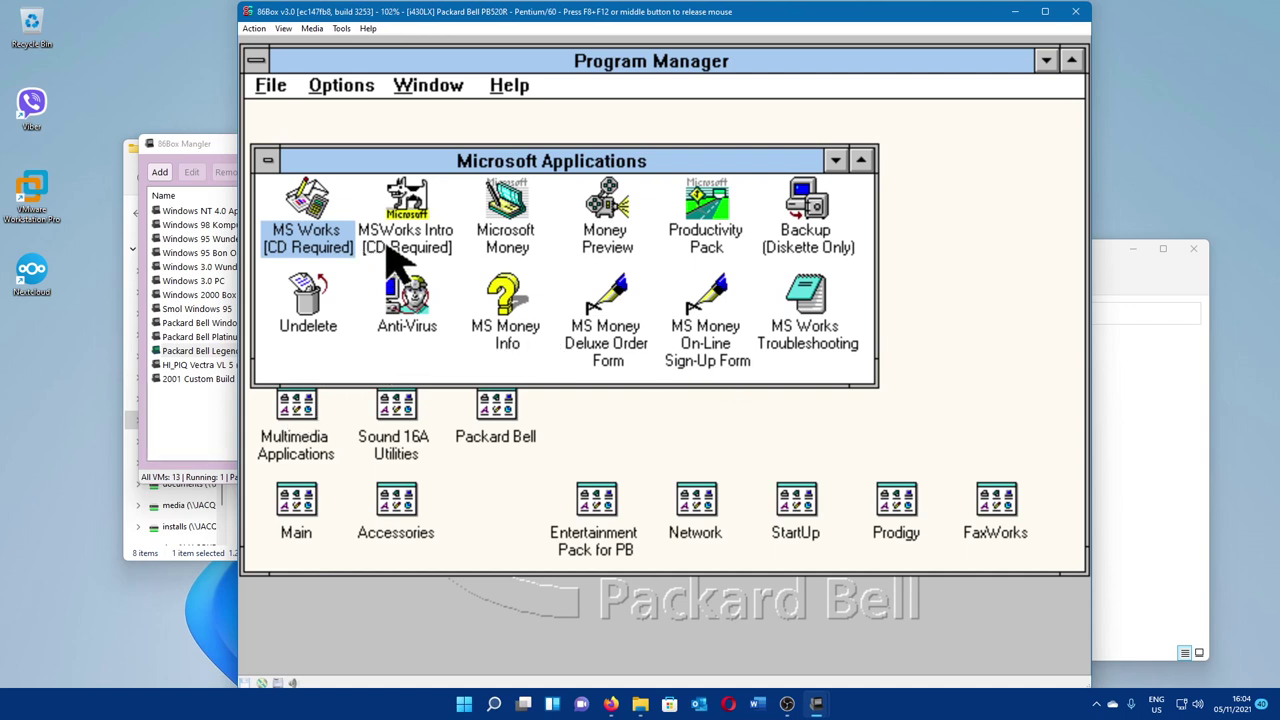
double_click(437, 247)
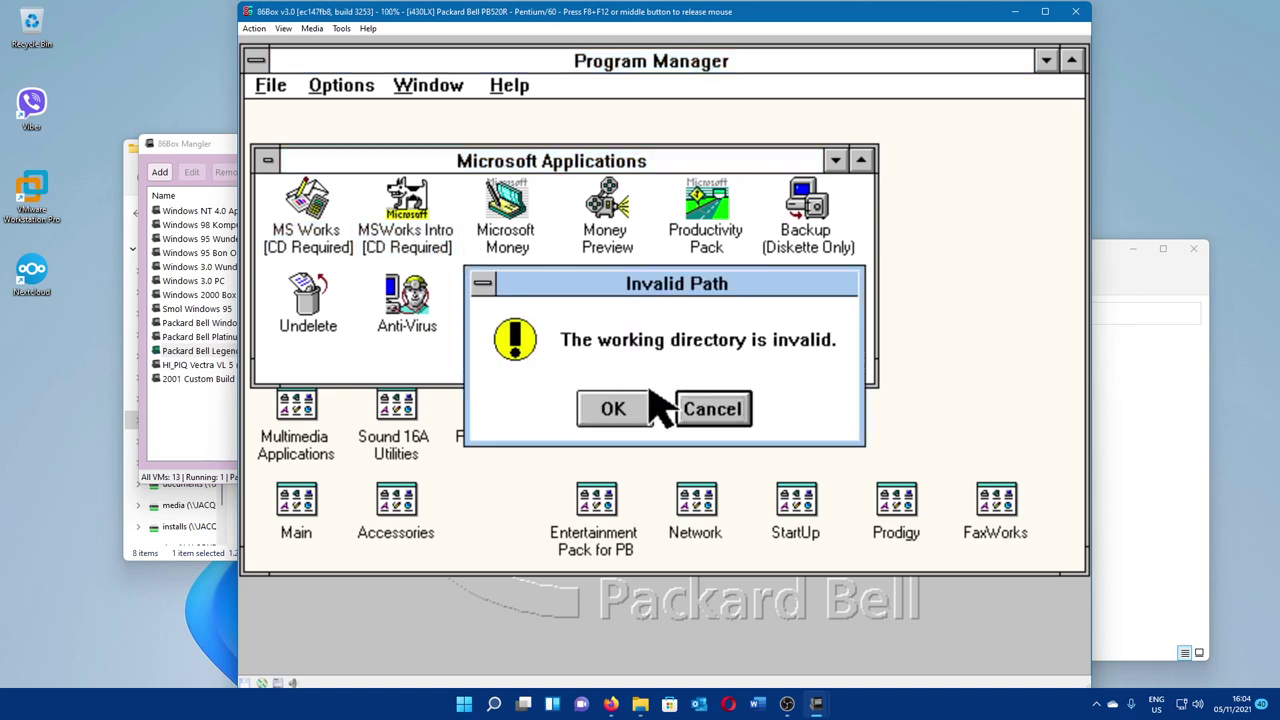
click(720, 412)
Step: Start Microsoft Money with Standard Categories and cancel creating the first account
click(508, 262)
double_click(508, 262)
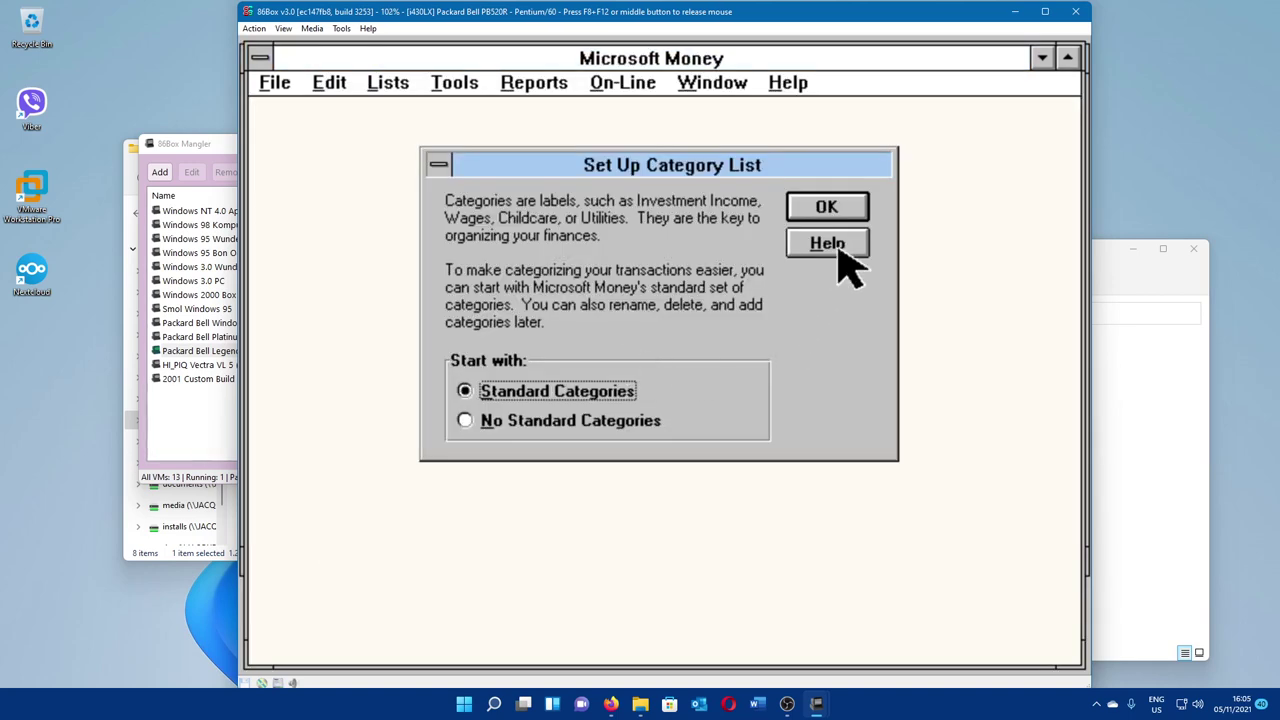
click(838, 212)
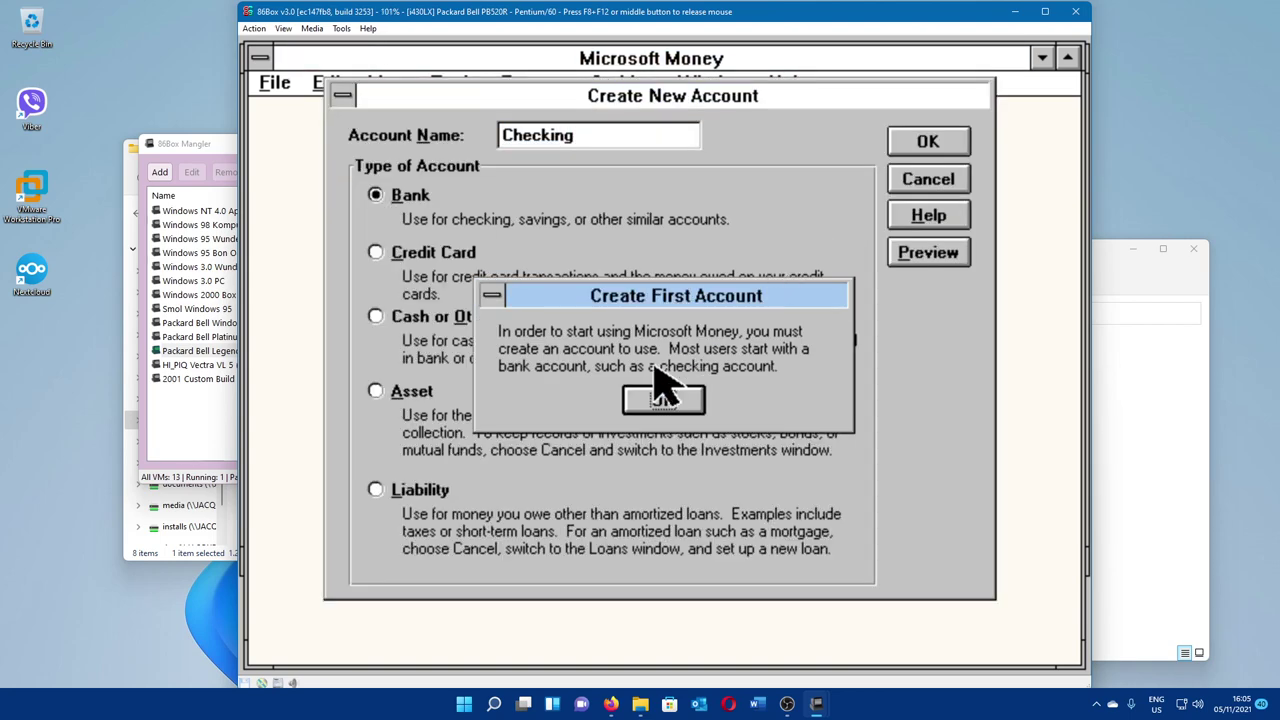
click(662, 396)
click(908, 190)
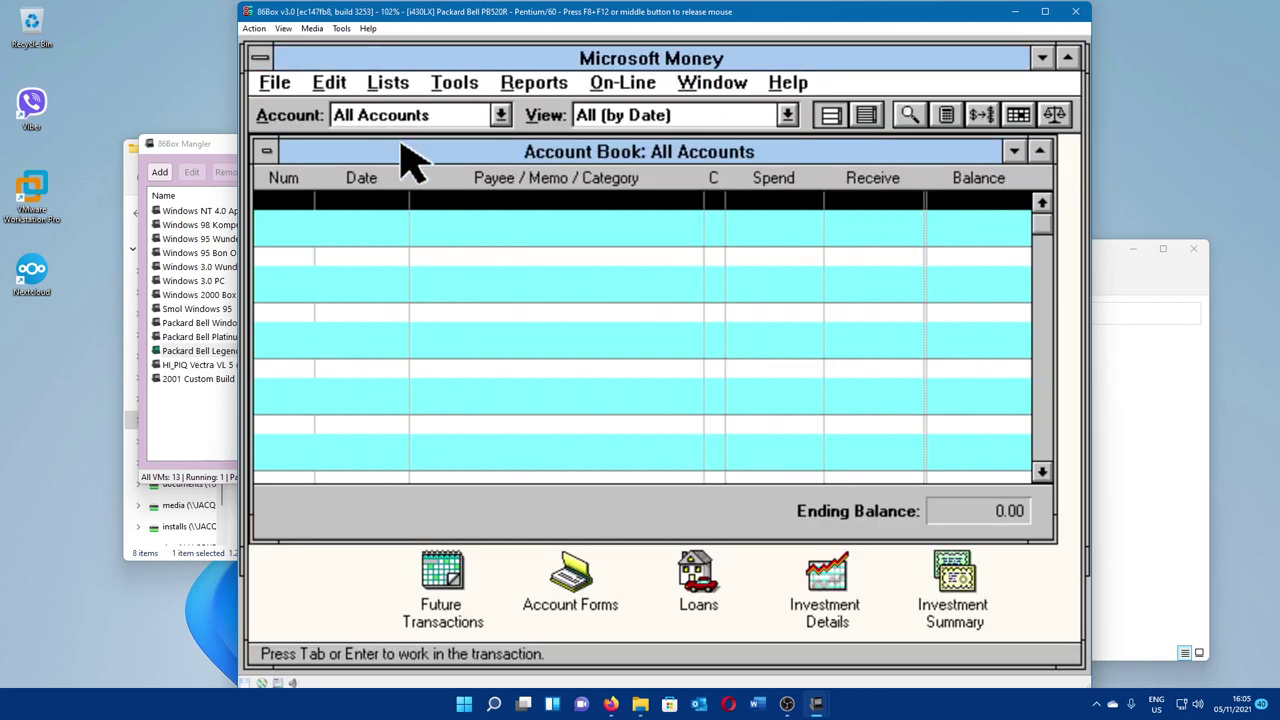
Step: Exit Microsoft Money and collapse the Microsoft Applications group
key(ctrl+Escape)
double_click(261, 58)
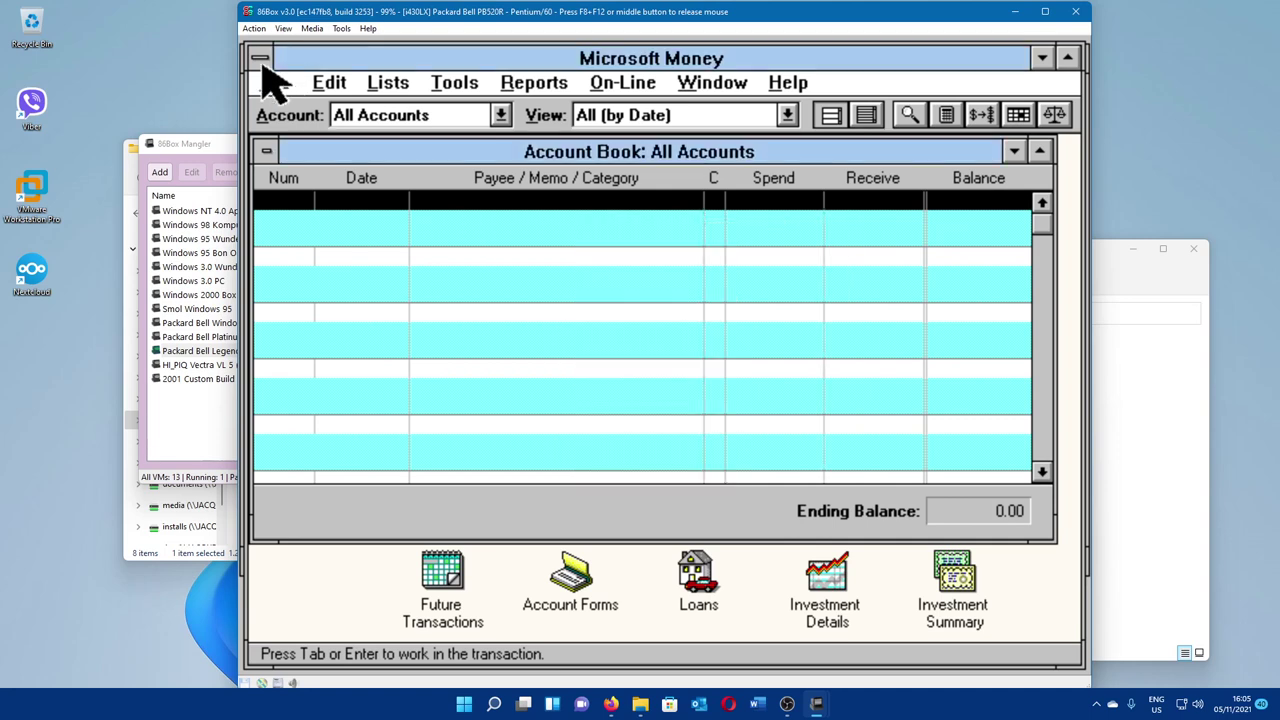
click(886, 219)
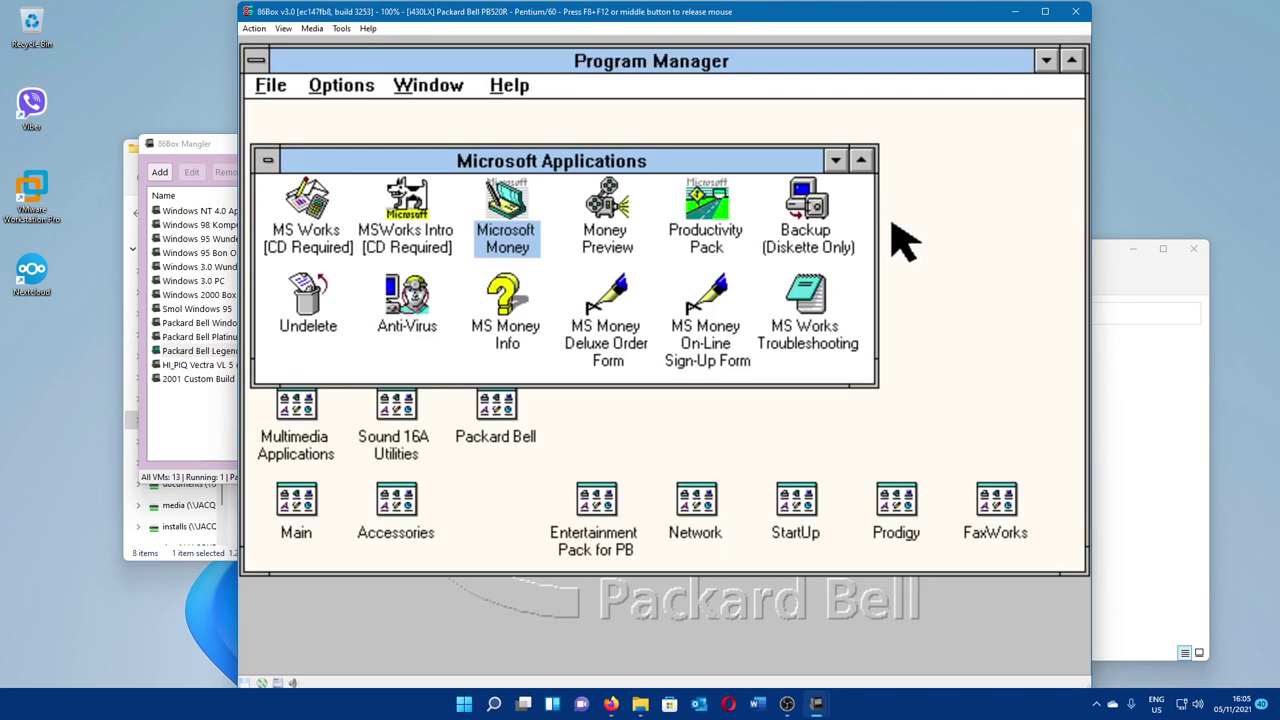
key(ctrl+F4)
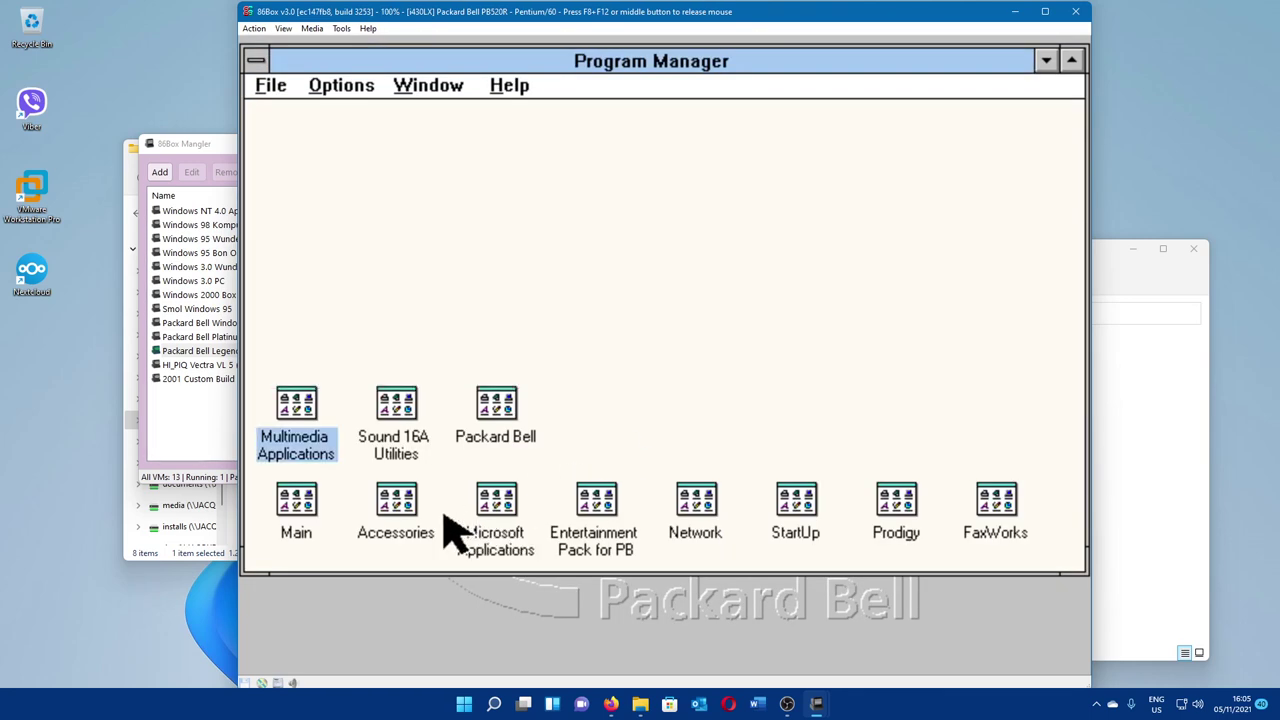
Step: Open the Packard Bell group and start the Disk Image program
double_click(482, 432)
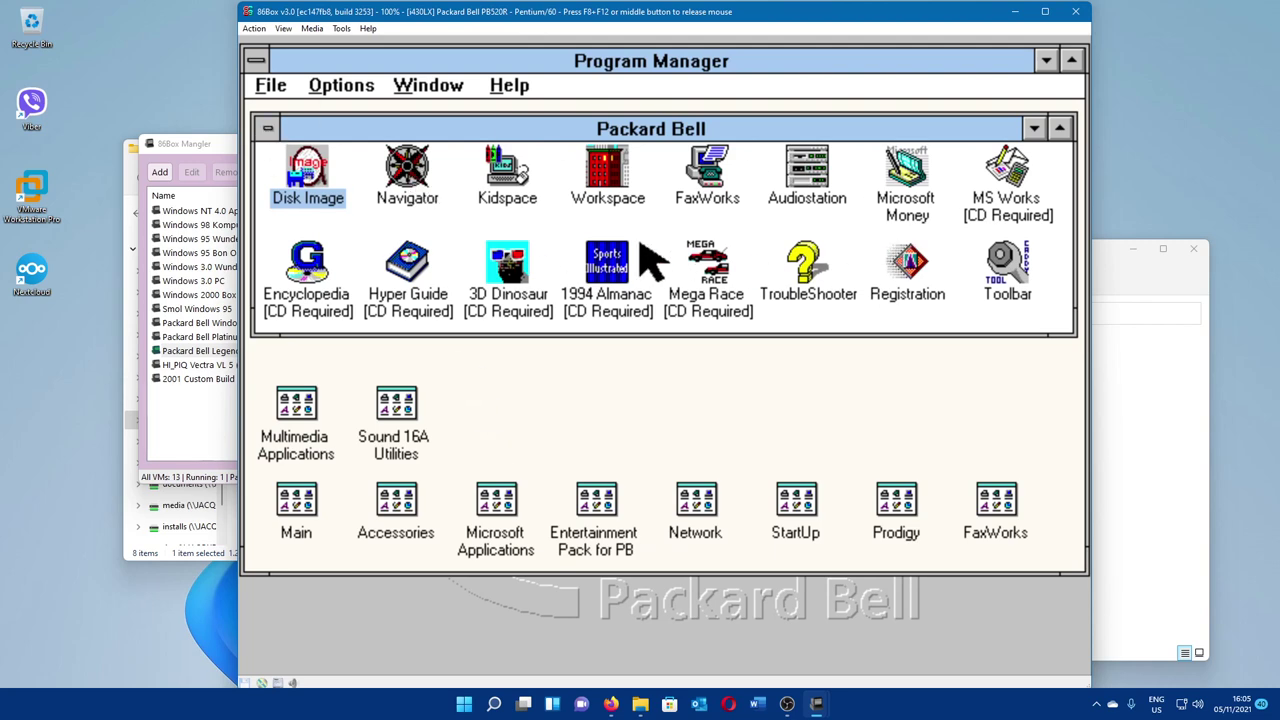
double_click(325, 196)
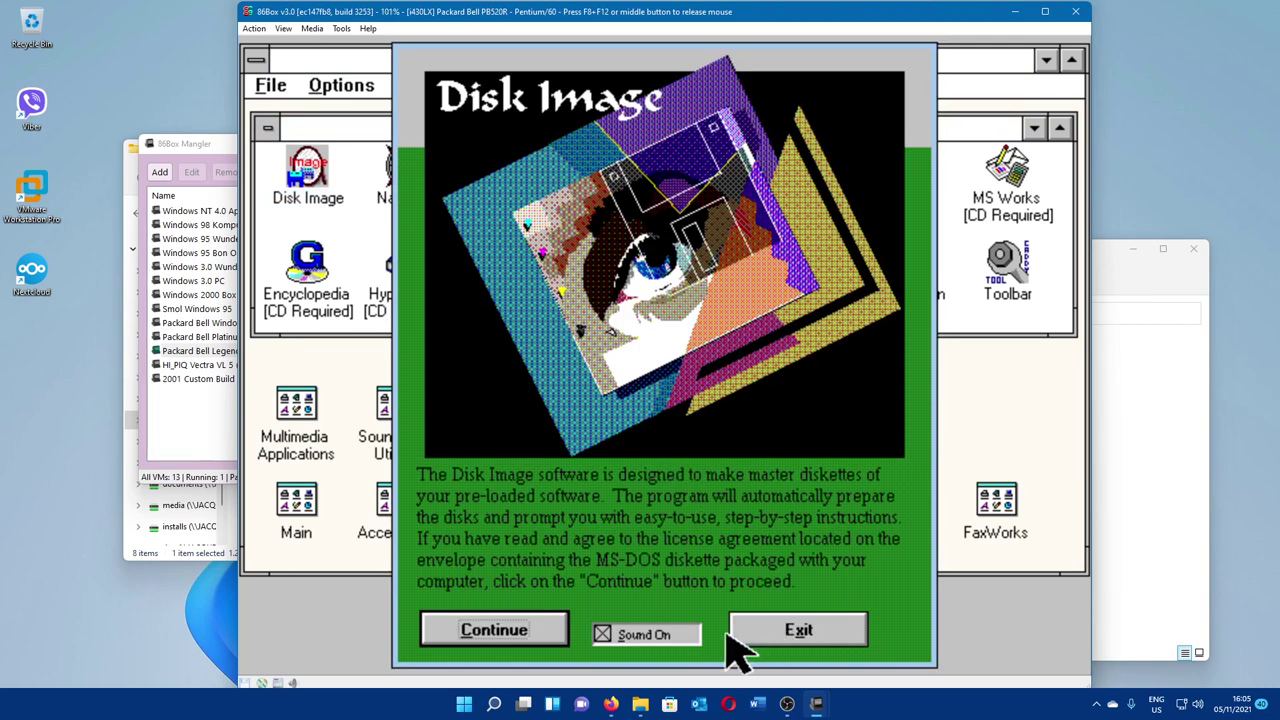
Step: Continue into Disk Image's software list and check the disk requirements for Microsoft Productivity Pack, Money 3.0 and Entertainment Pack for Windows
click(509, 638)
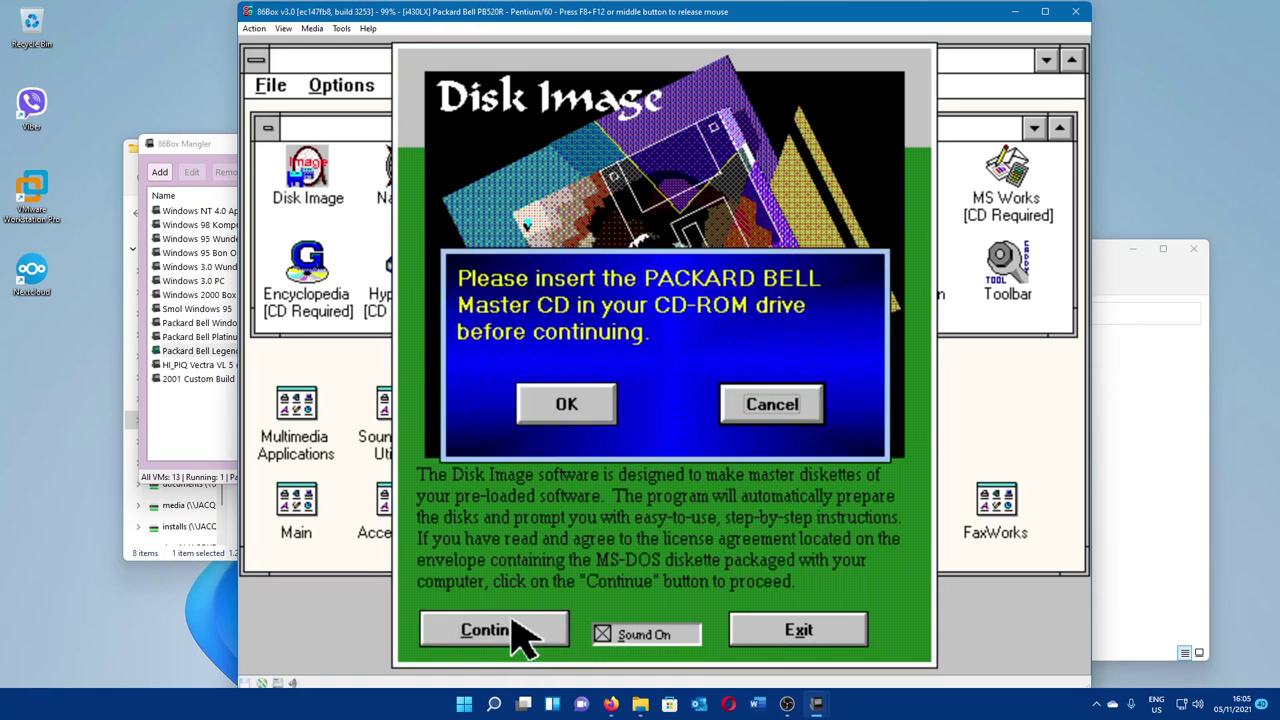
click(607, 414)
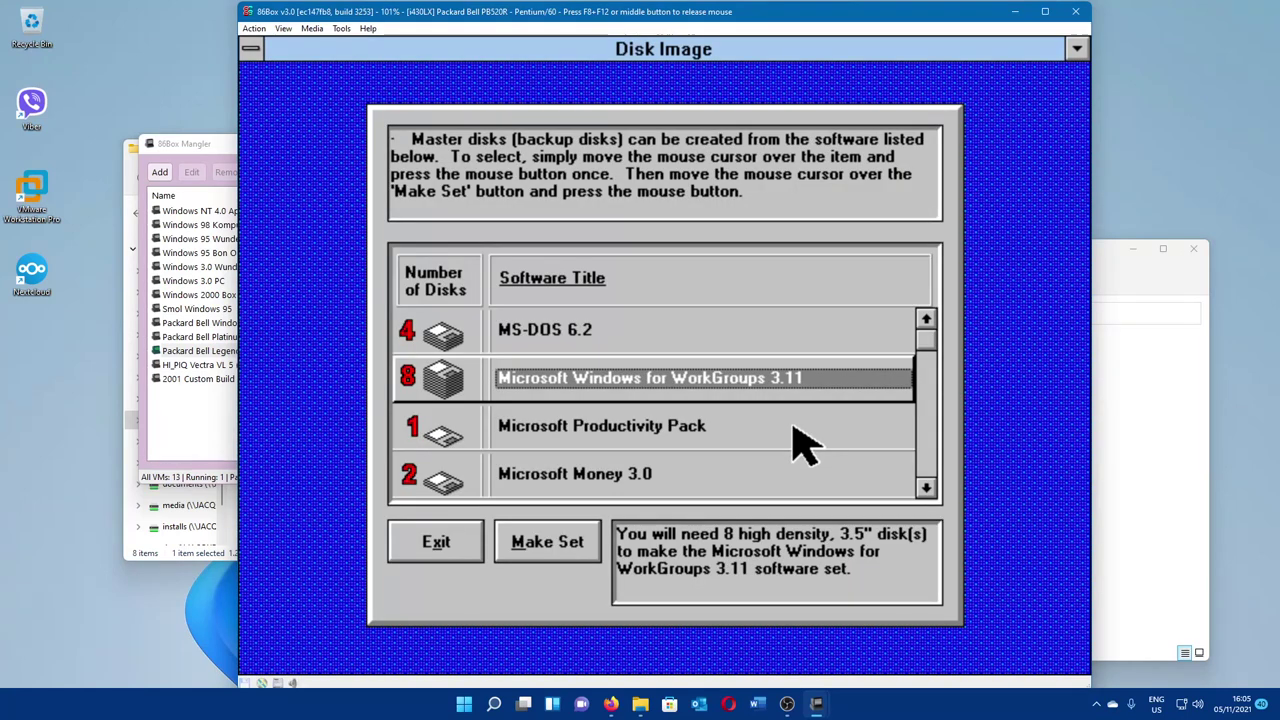
click(793, 427)
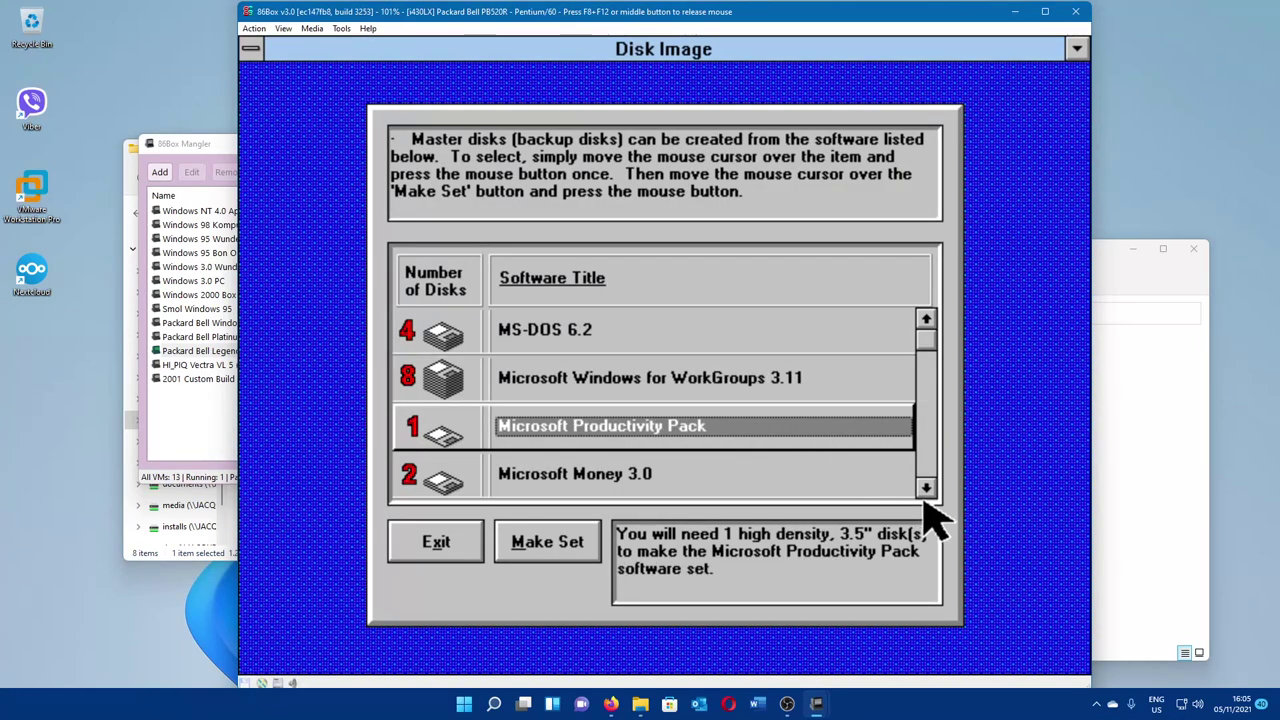
click(926, 487)
click(830, 420)
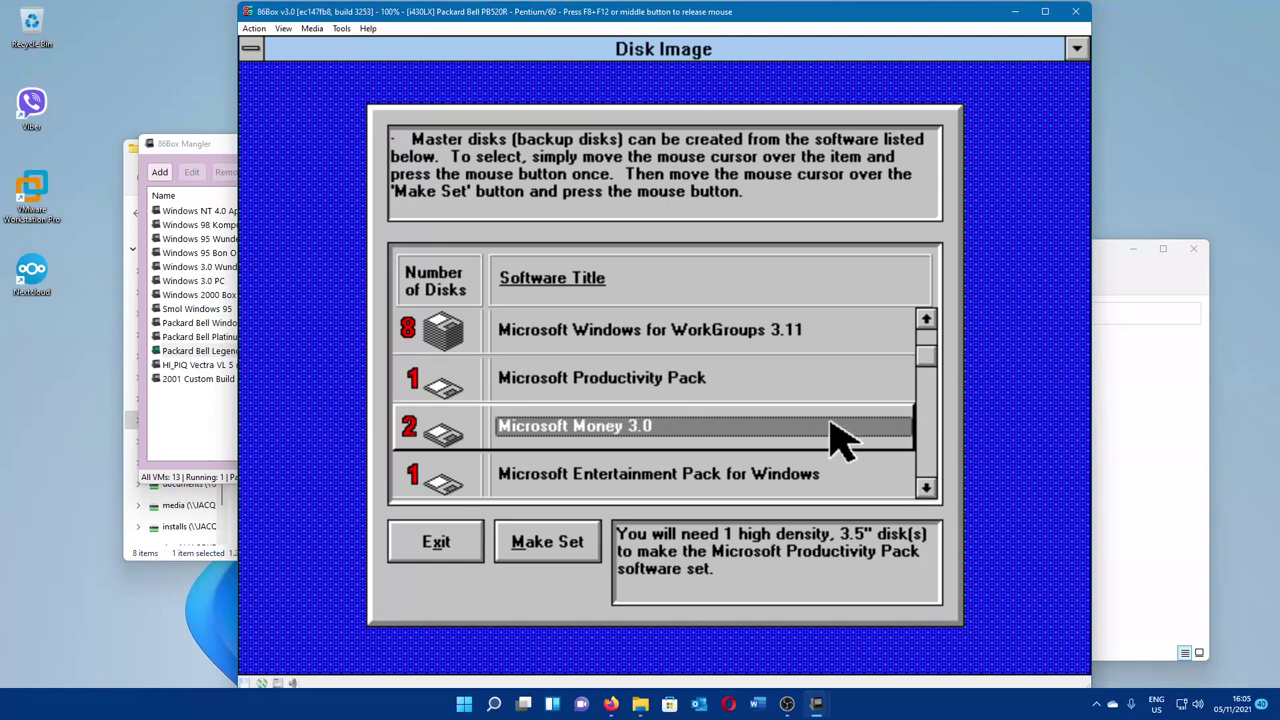
click(926, 488)
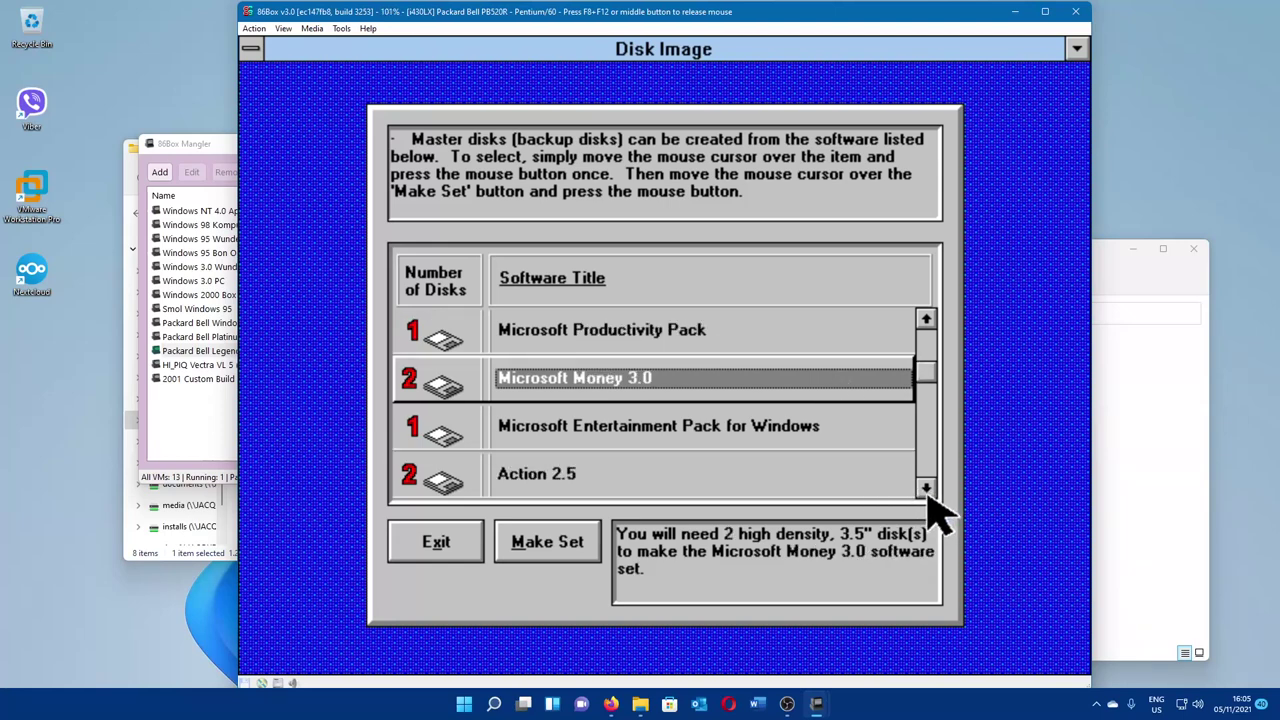
click(842, 428)
Step: Look through the remaining software titles offered for master disks, return to the start of the list, and exit Disk Image
click(926, 488)
click(926, 488)
click(926, 488)
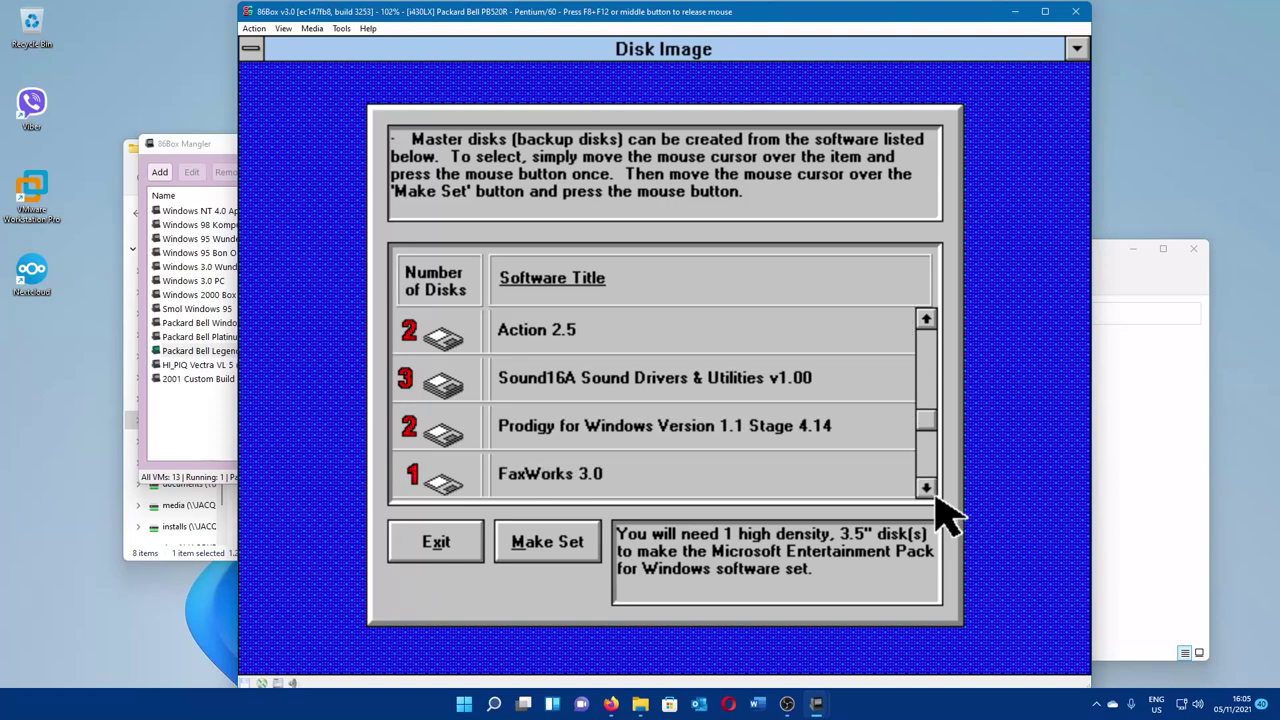
click(926, 488)
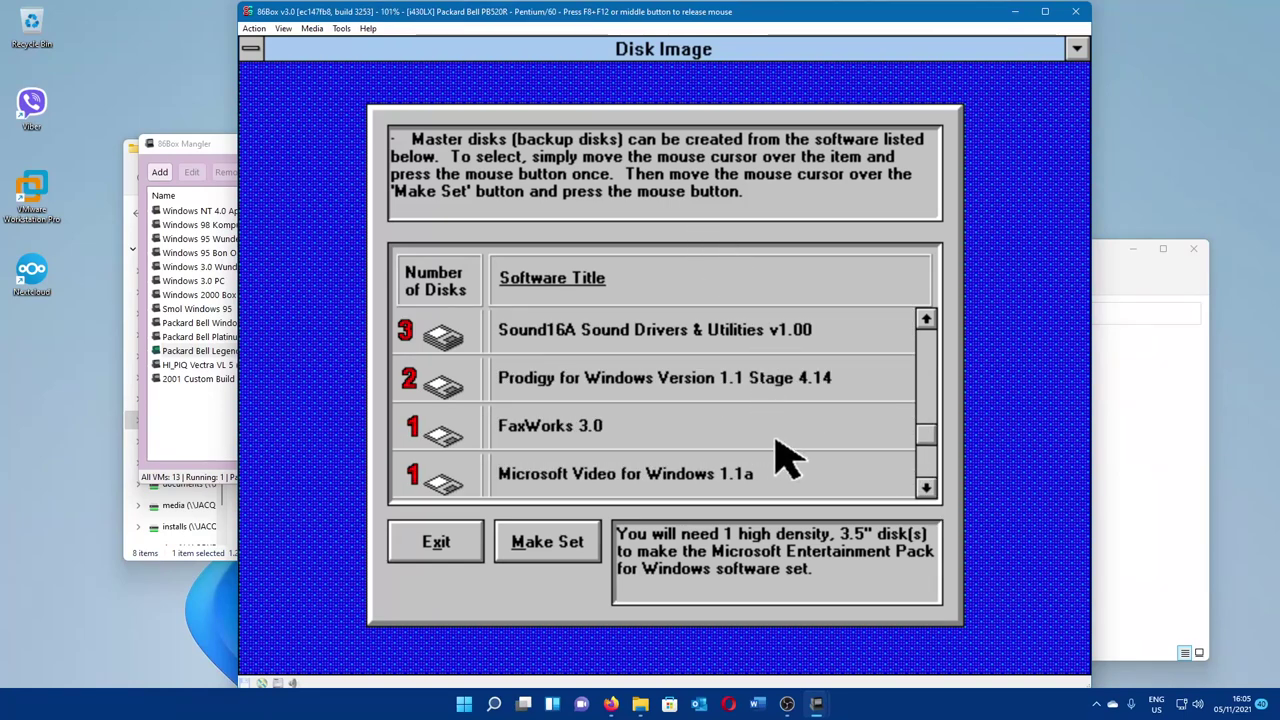
click(933, 494)
click(933, 494)
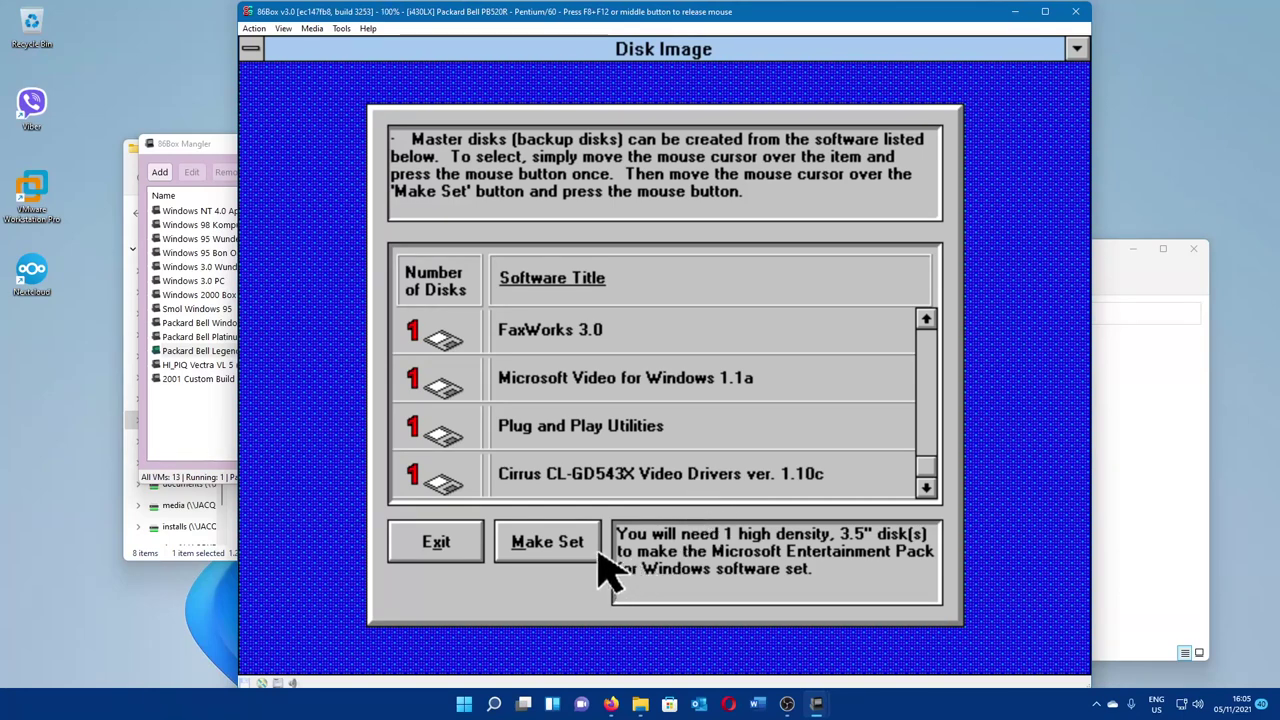
click(449, 555)
click(735, 408)
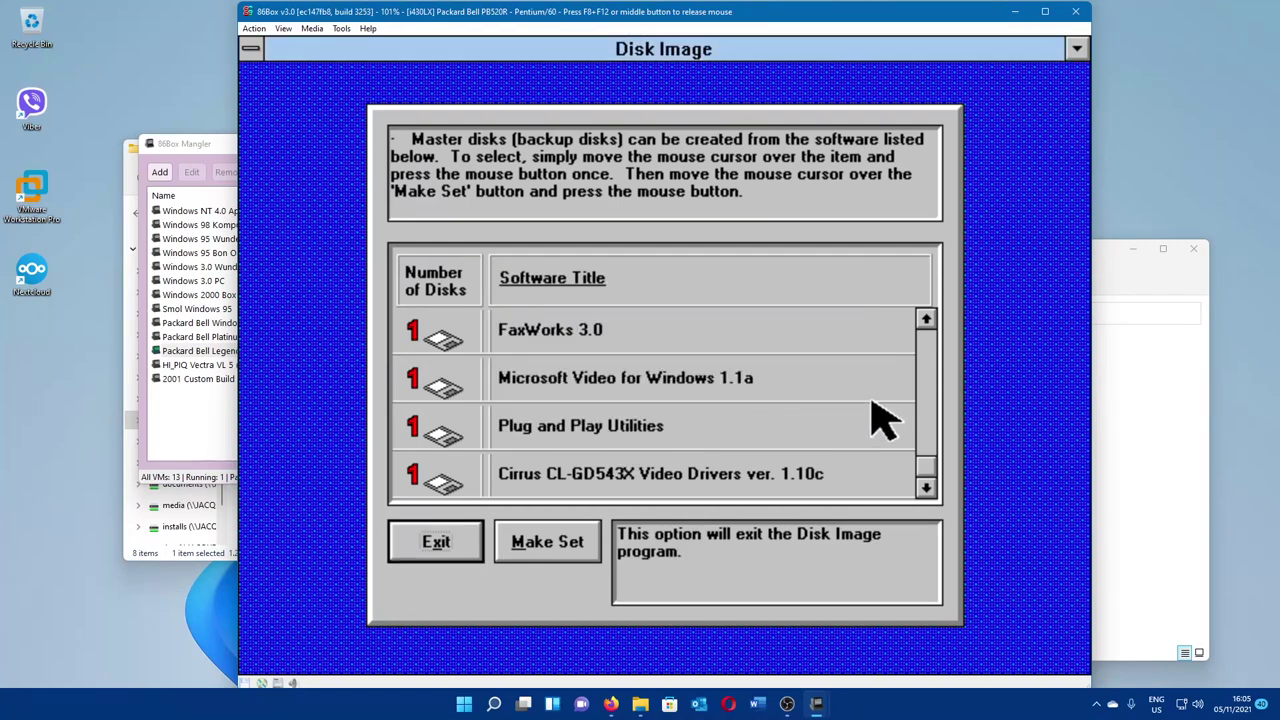
drag(918, 462, 940, 350)
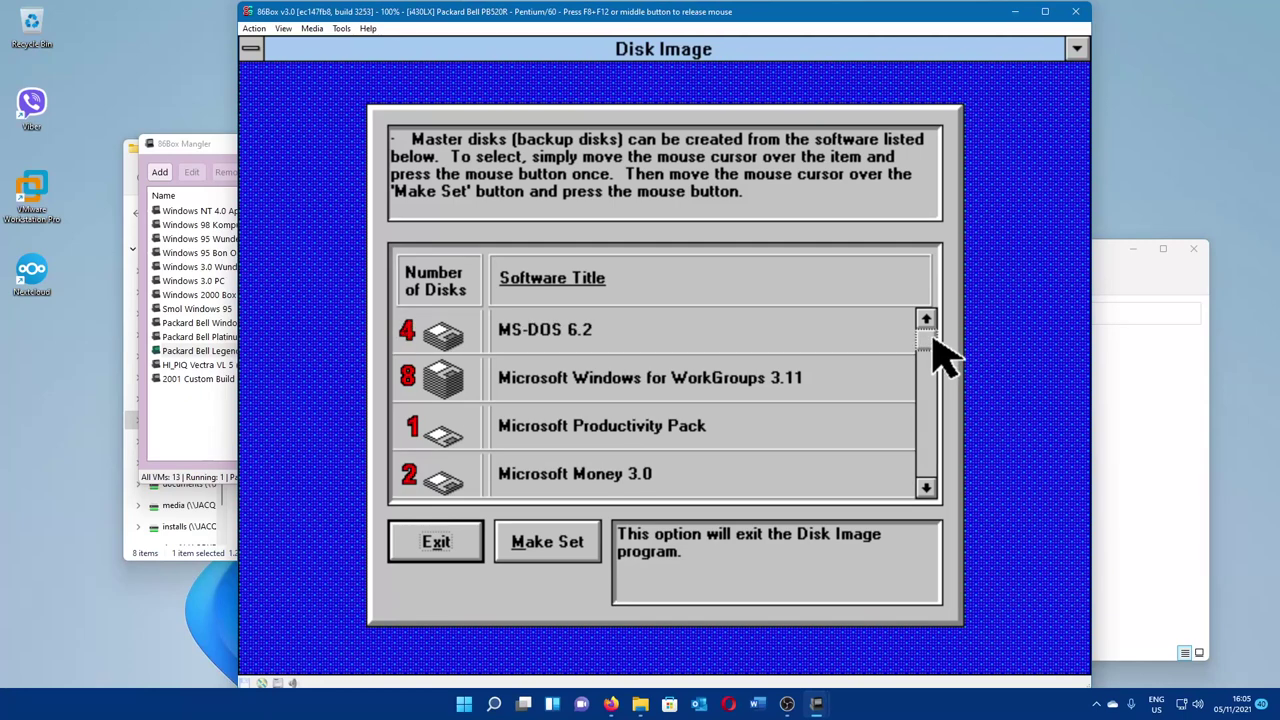
mouse_move(931, 343)
mouse_down()
mouse_move(918, 412)
mouse_move(918, 394)
mouse_move(926, 340)
mouse_move(929, 486)
mouse_move(920, 377)
mouse_move(940, 285)
mouse_move(957, 300)
mouse_move(915, 350)
mouse_up()
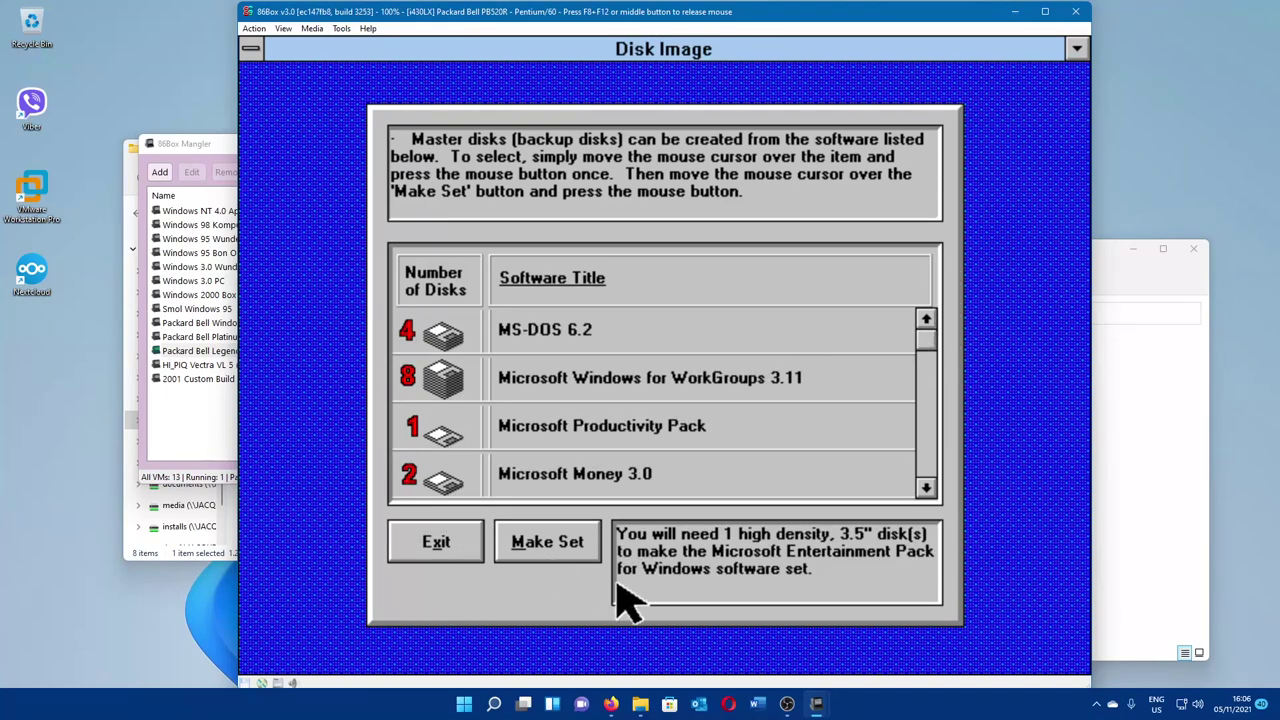
click(430, 545)
click(605, 412)
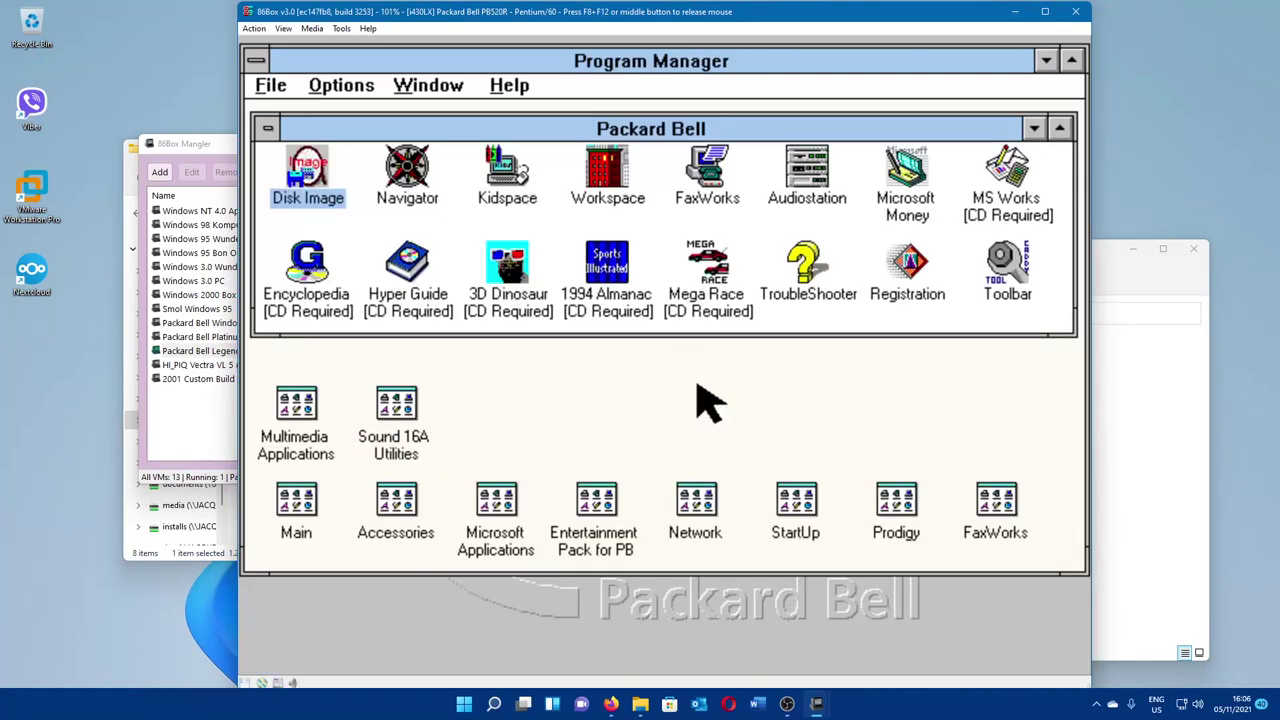
Step: Start File Manager from the Main group and view the install folder on CD-ROM drive D
double_click(300, 520)
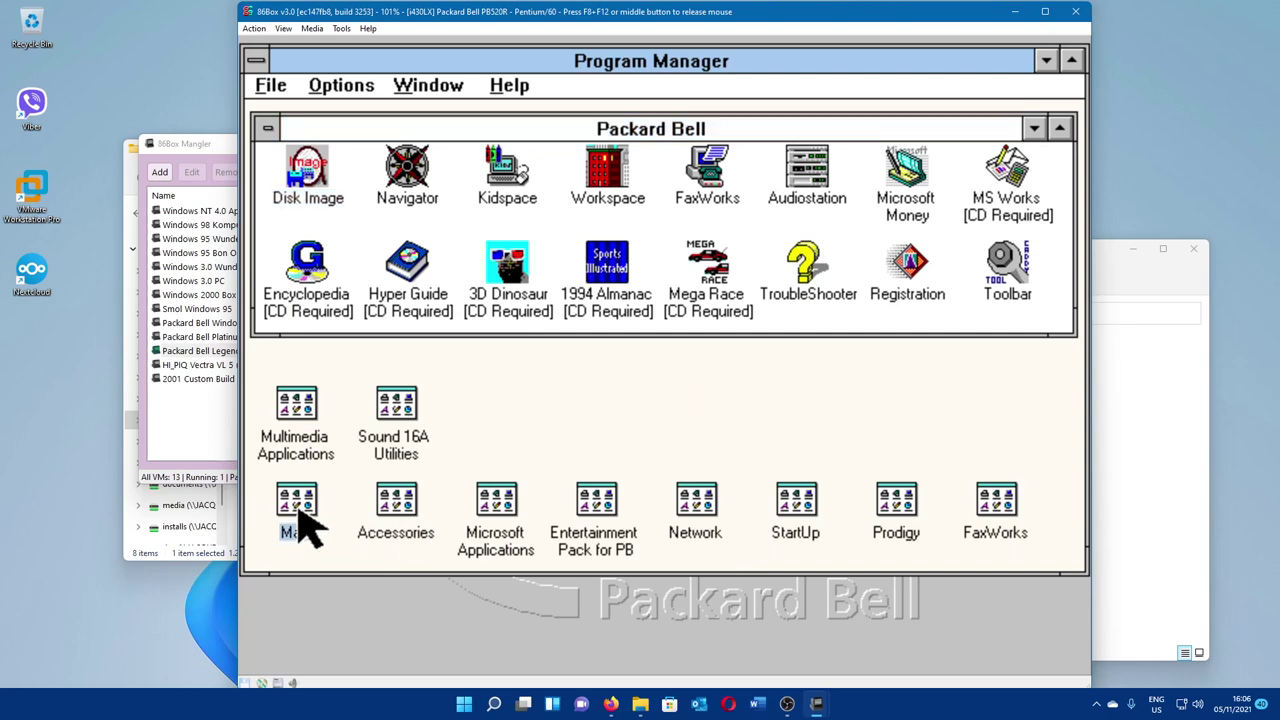
double_click(285, 262)
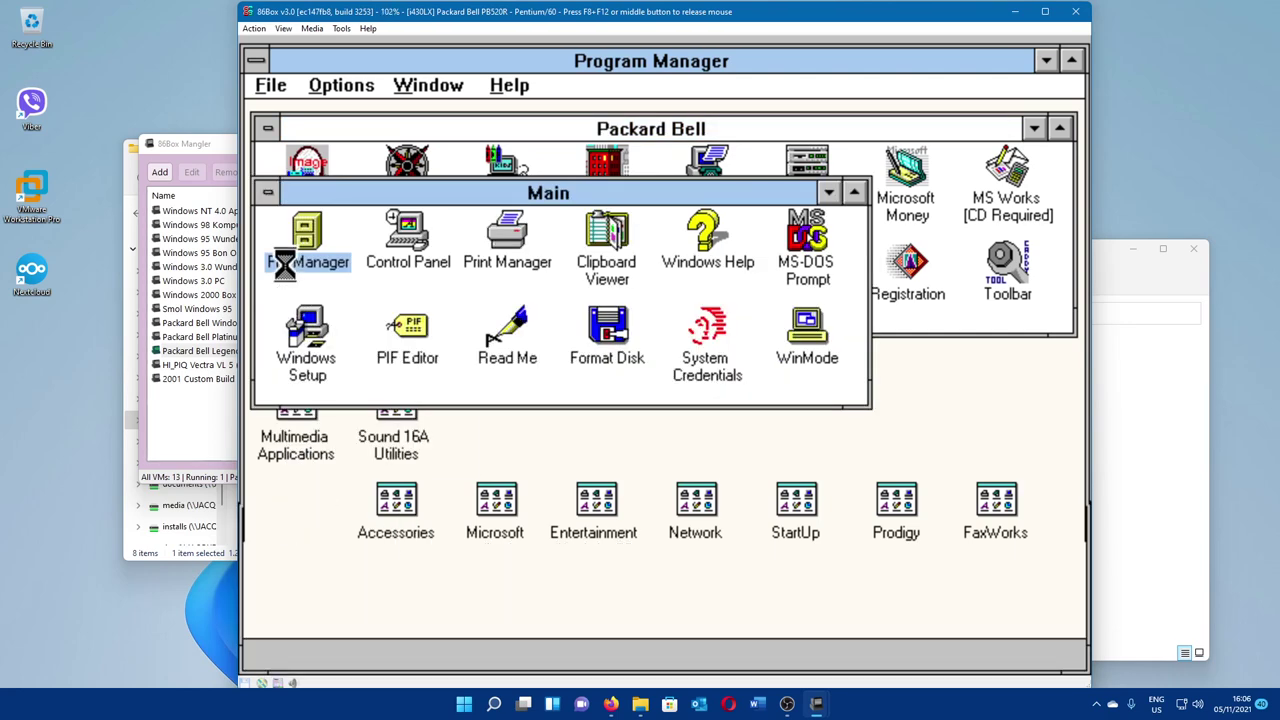
click(380, 143)
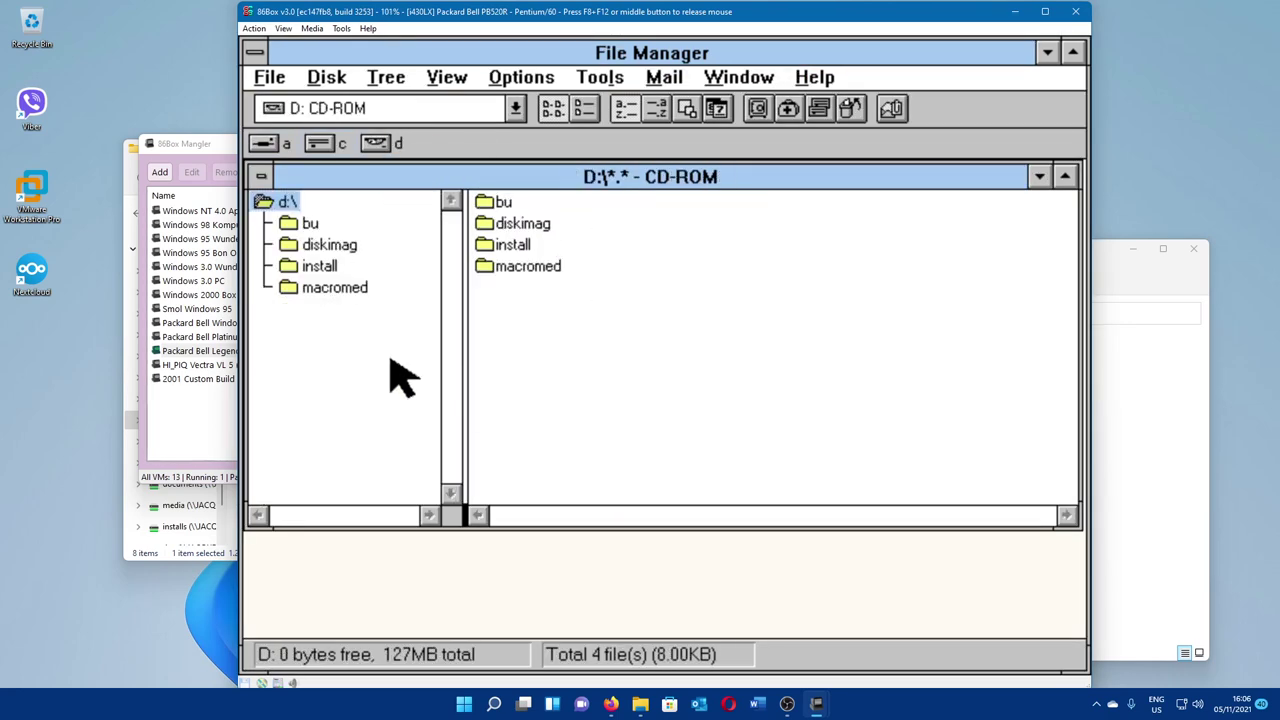
click(312, 264)
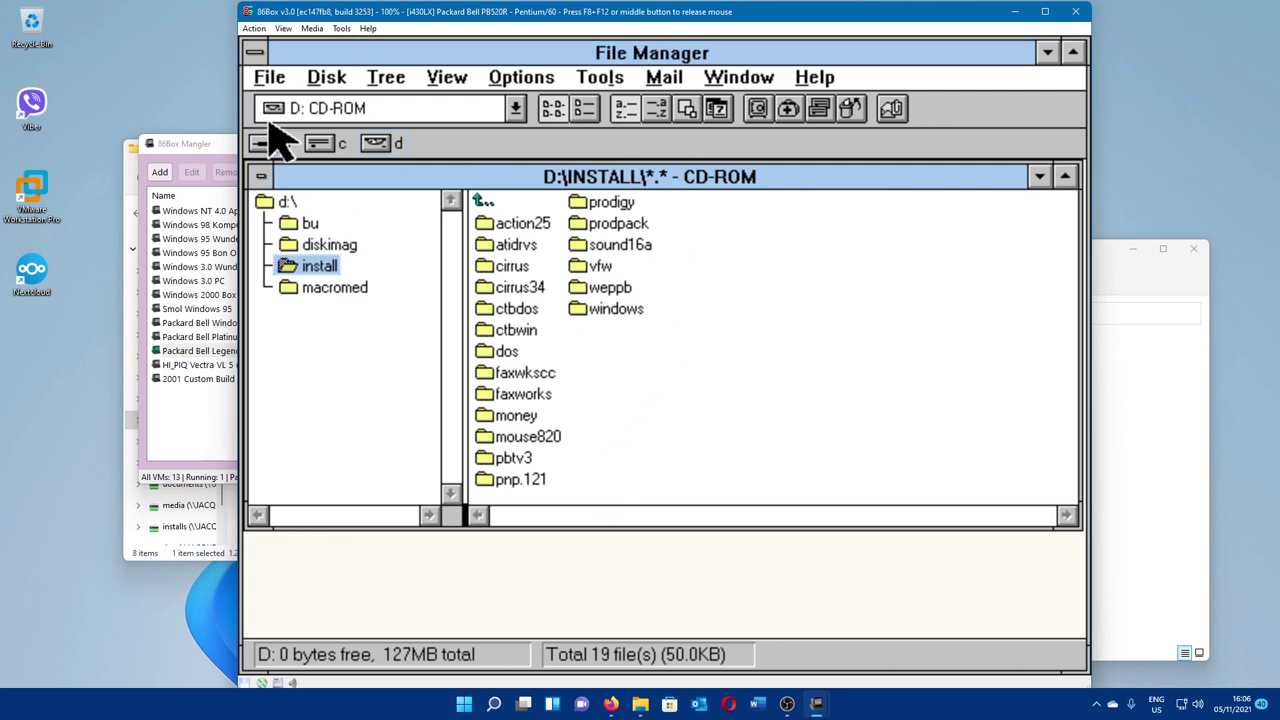
Step: Exit File Manager and collapse the Main group
click(277, 78)
click(340, 445)
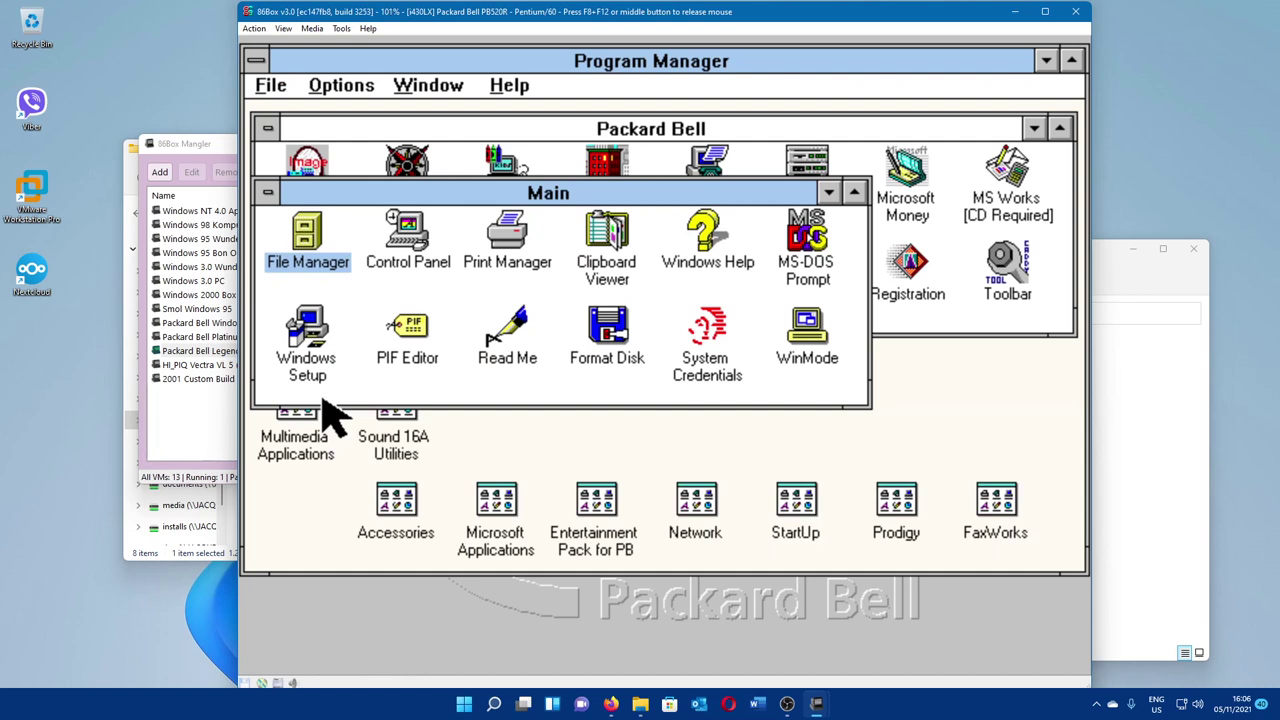
key(ctrl+F4)
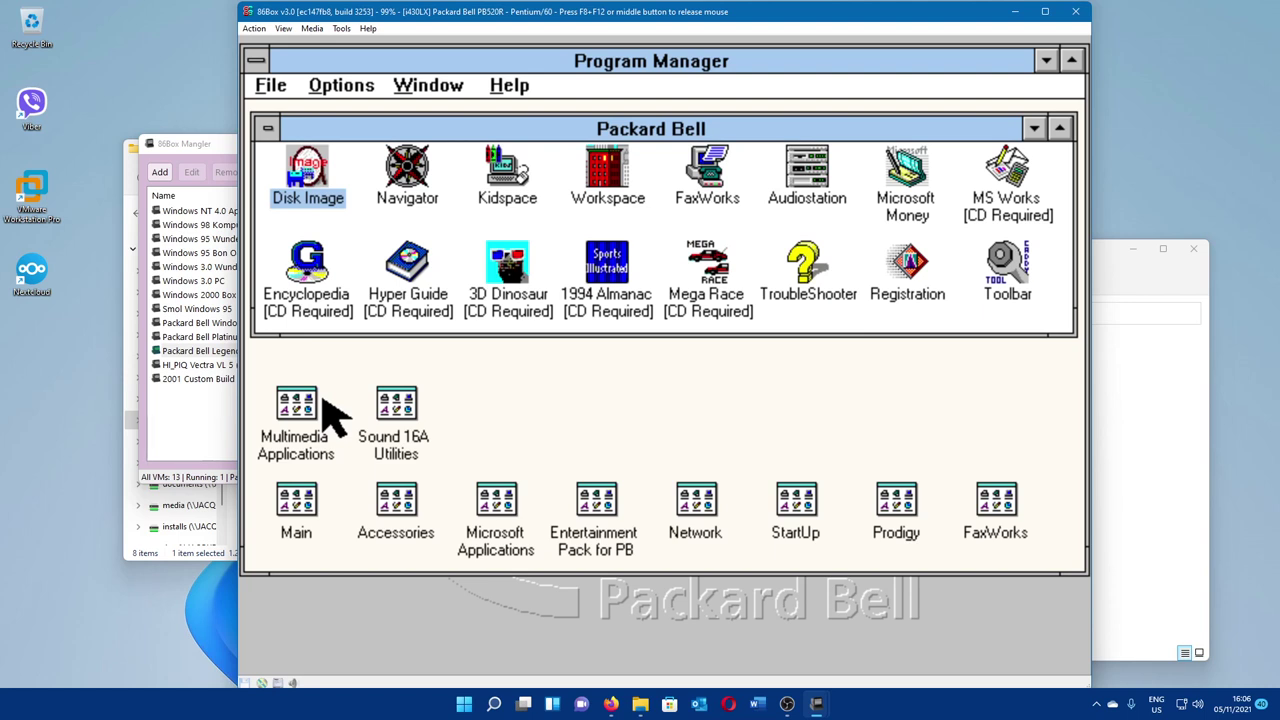